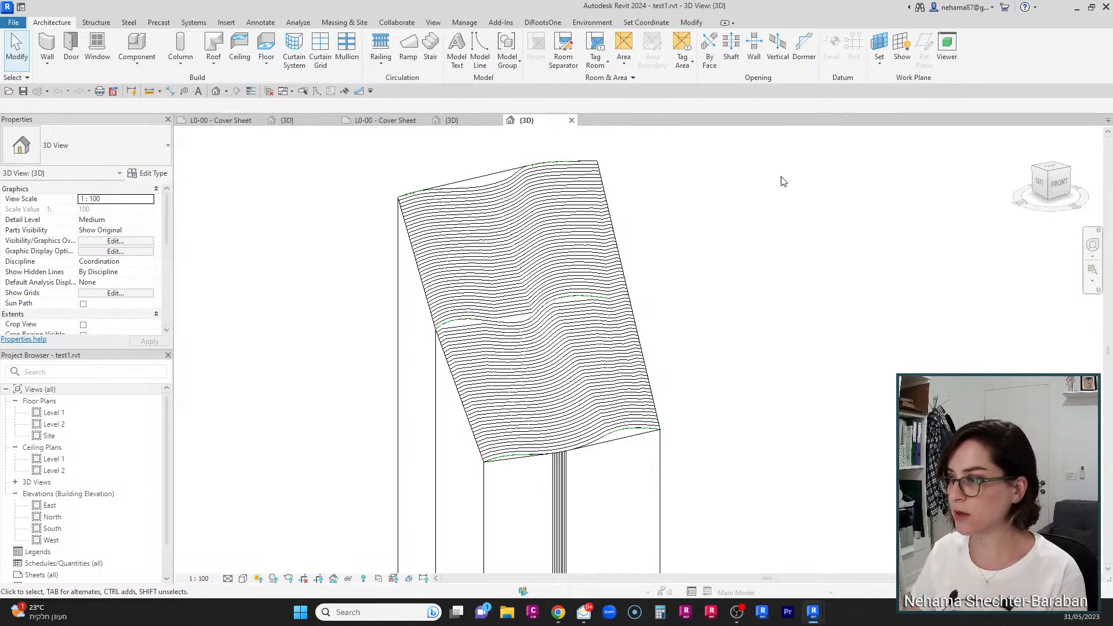
click(609, 218)
click(680, 322)
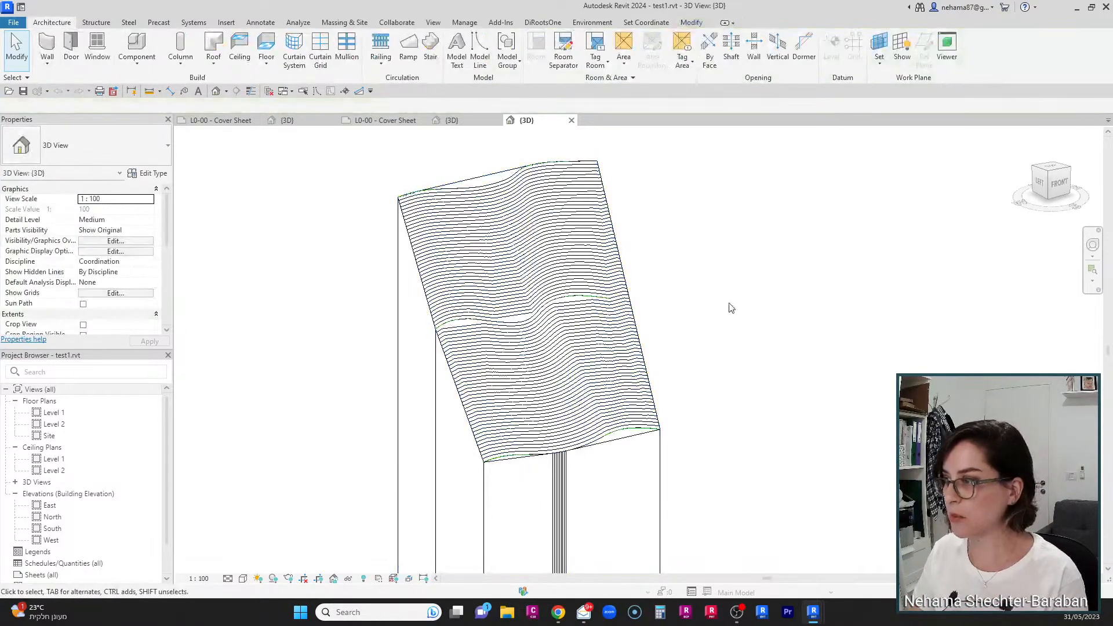
scroll(731, 308, up, 1)
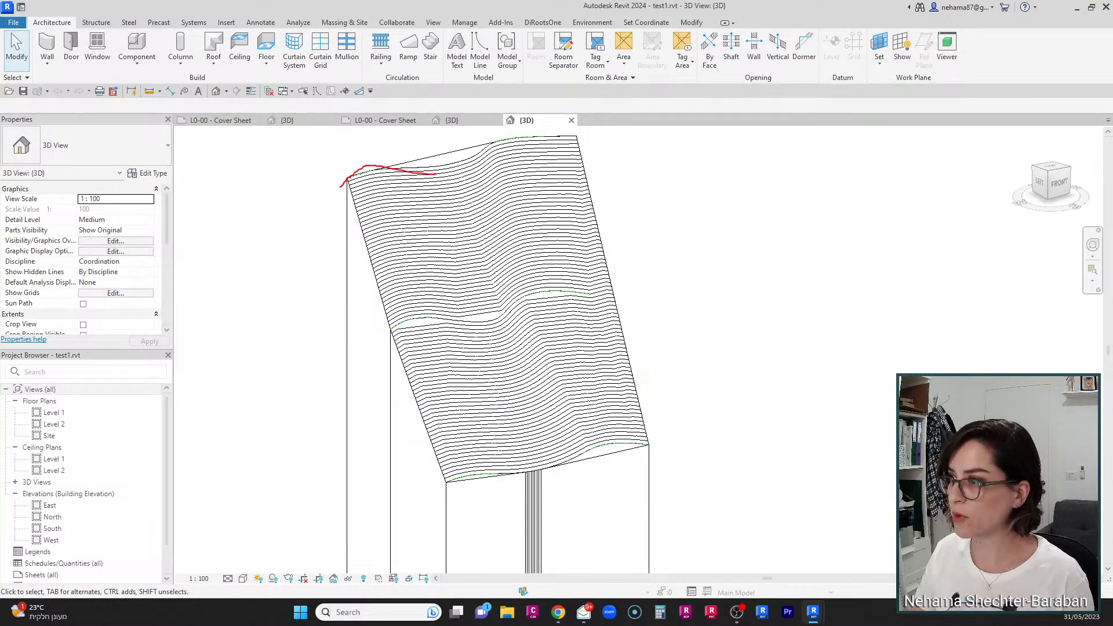
drag(476, 146, 560, 144)
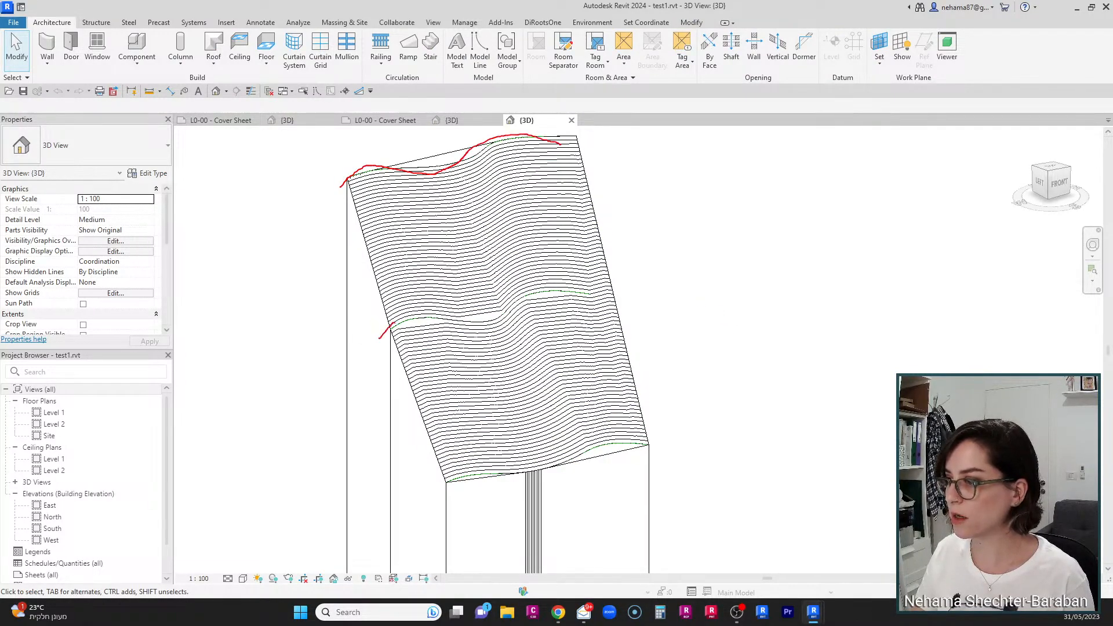
mouse_move(394, 321)
mouse_down()
mouse_move(477, 333)
mouse_move(565, 299)
mouse_up()
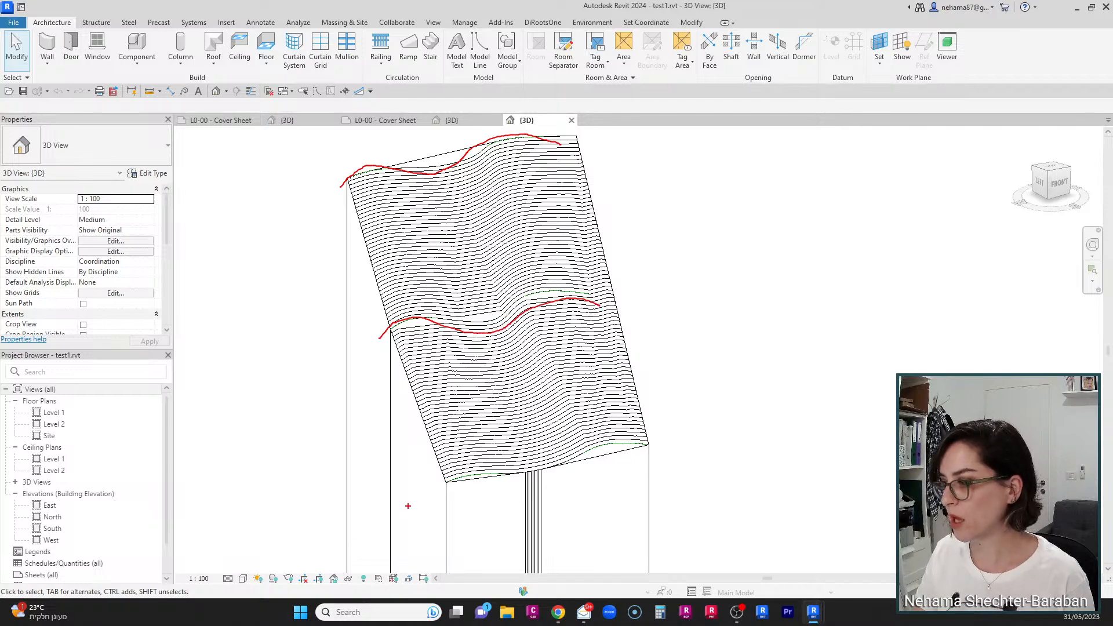
mouse_move(419, 502)
mouse_down()
mouse_move(459, 476)
mouse_move(543, 480)
mouse_move(674, 440)
mouse_up()
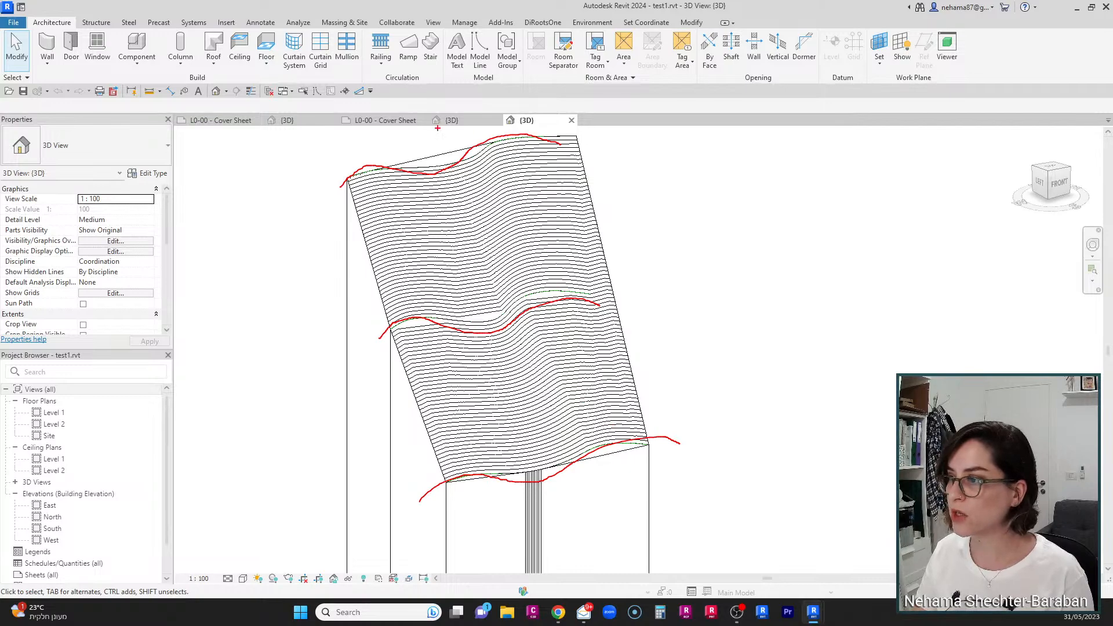
key(Escape)
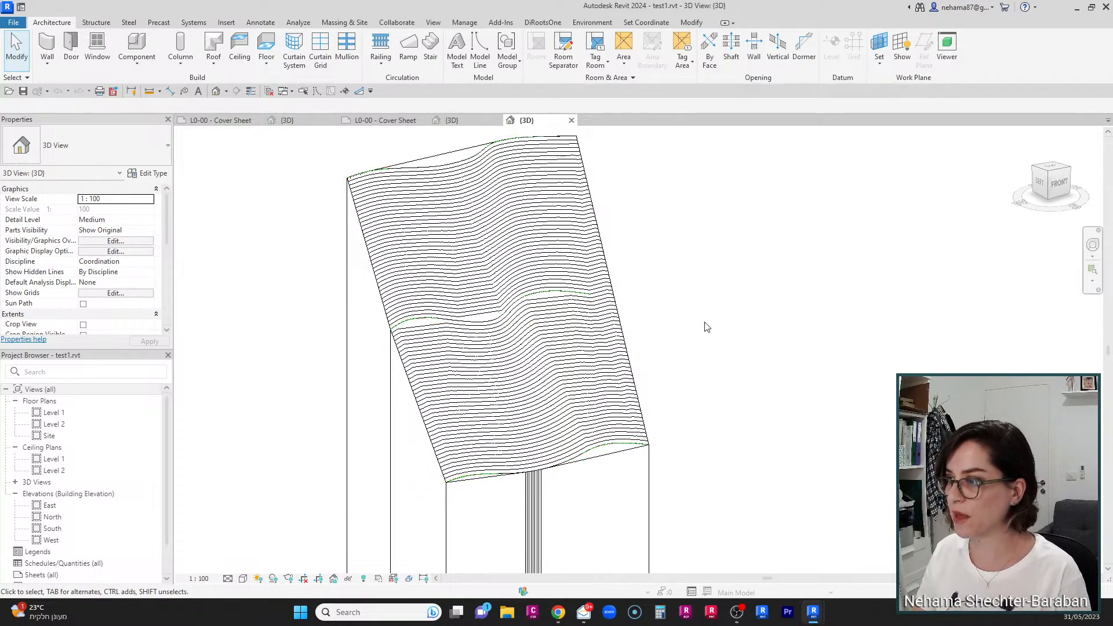
Step: Open Topography Tools on the toposolid to examine its edited surface points, then cancel the editor
click(587, 214)
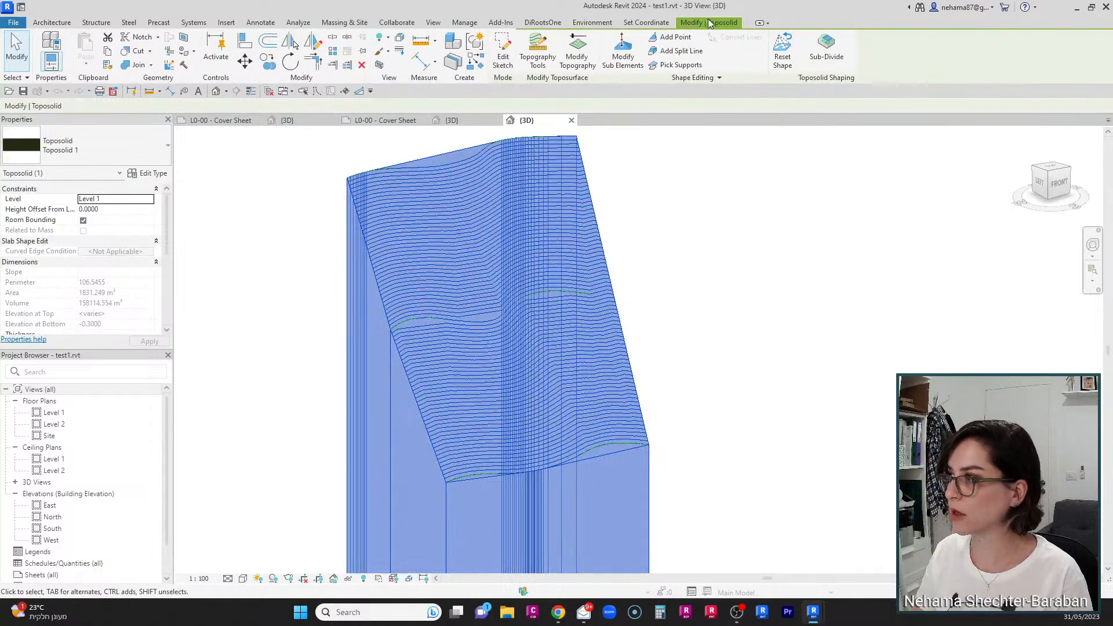
click(538, 49)
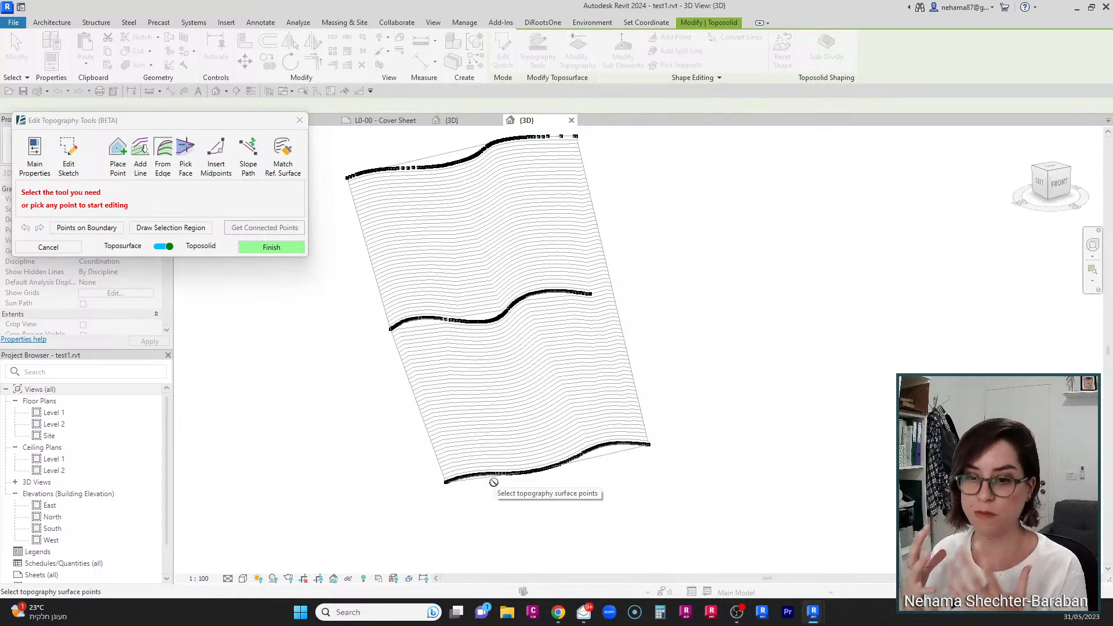
scroll(446, 267, up, 3)
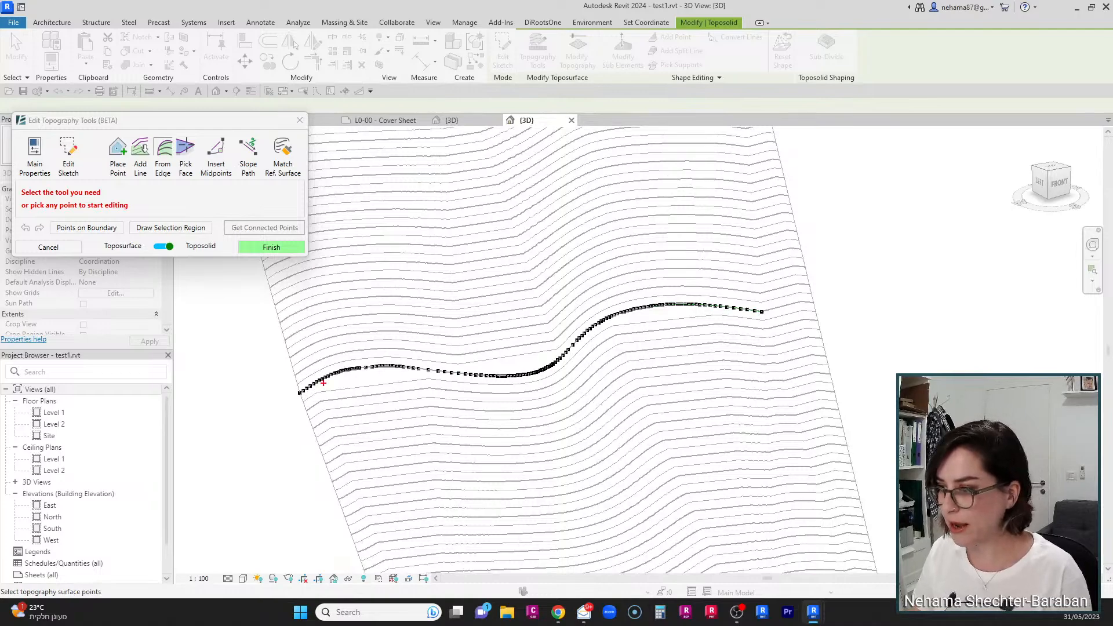
mouse_move(339, 388)
mouse_down()
mouse_move(425, 376)
mouse_move(351, 375)
mouse_up()
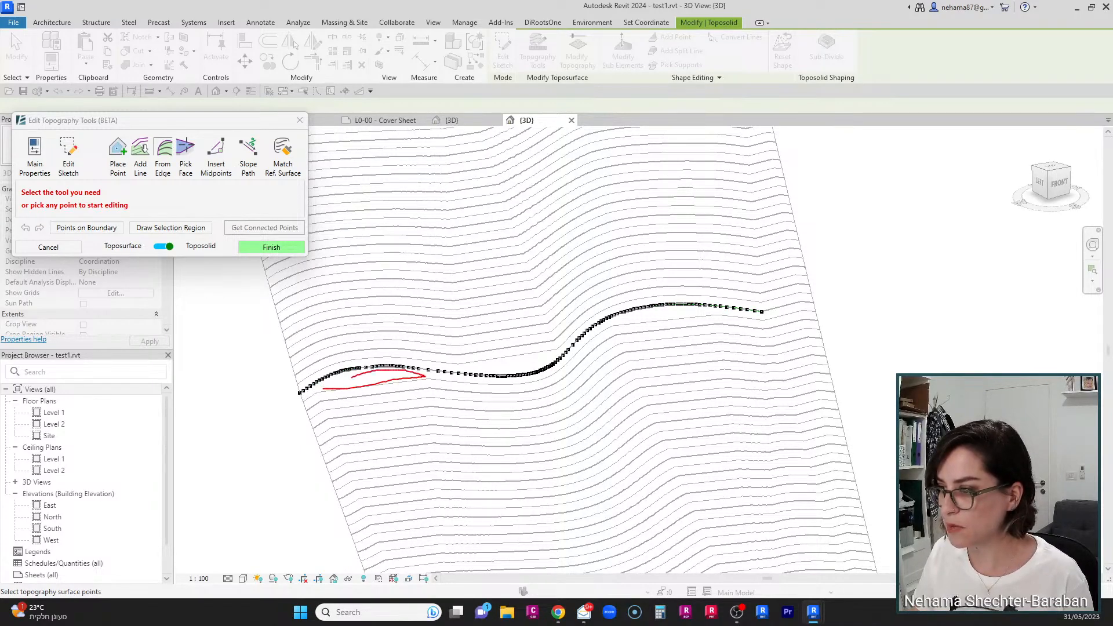
mouse_move(471, 368)
mouse_down()
mouse_move(520, 355)
mouse_move(557, 365)
mouse_move(445, 361)
mouse_up()
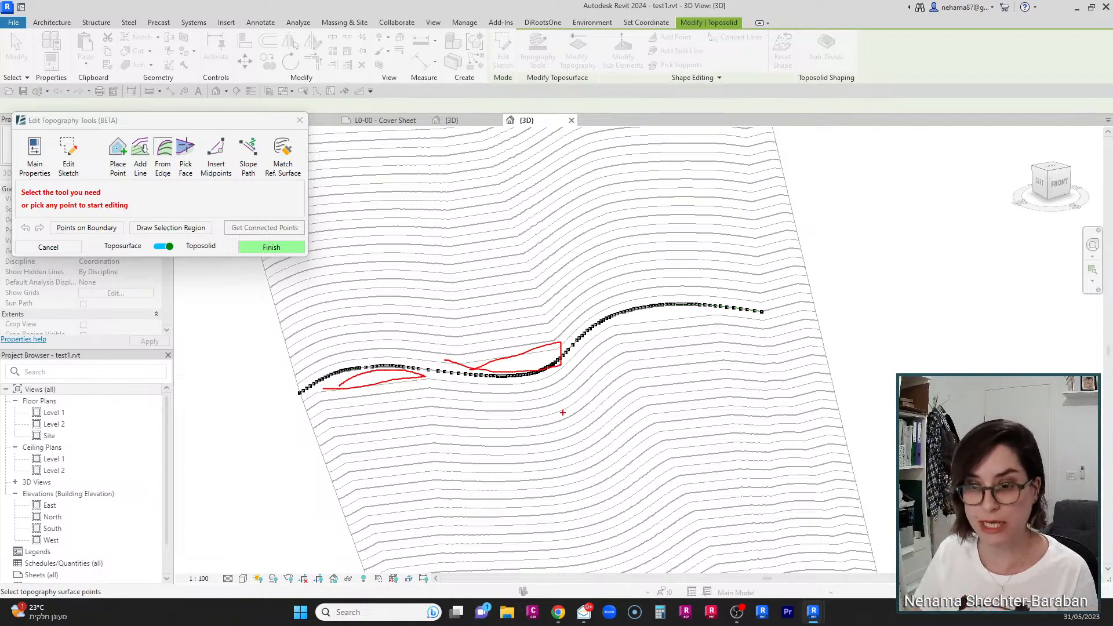
key(Escape)
scroll(600, 394, down, 4)
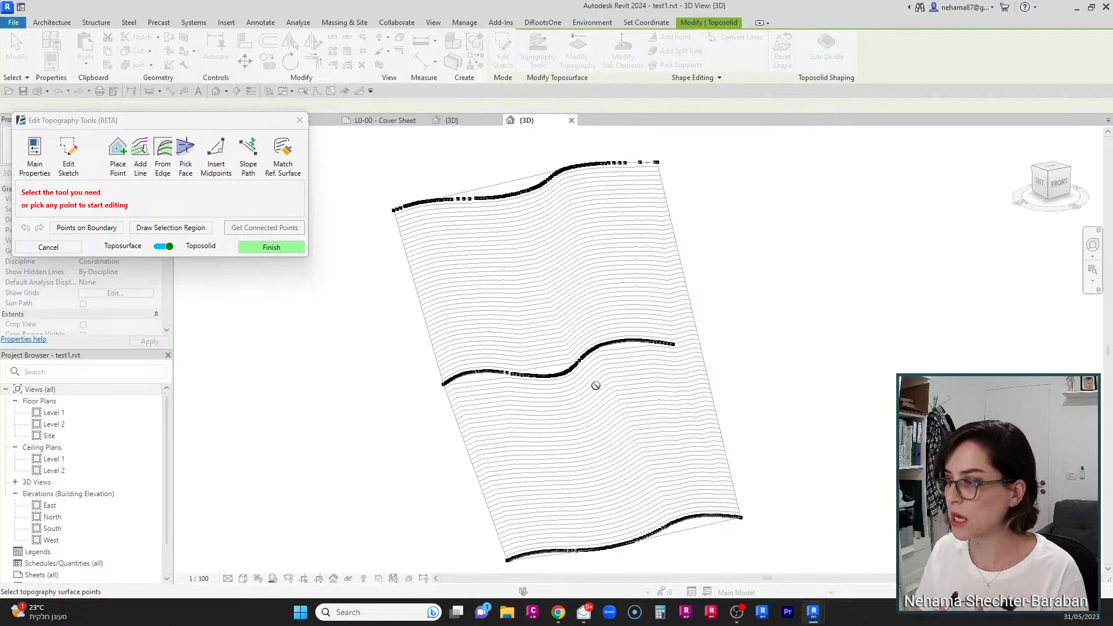
scroll(590, 372, up, 1)
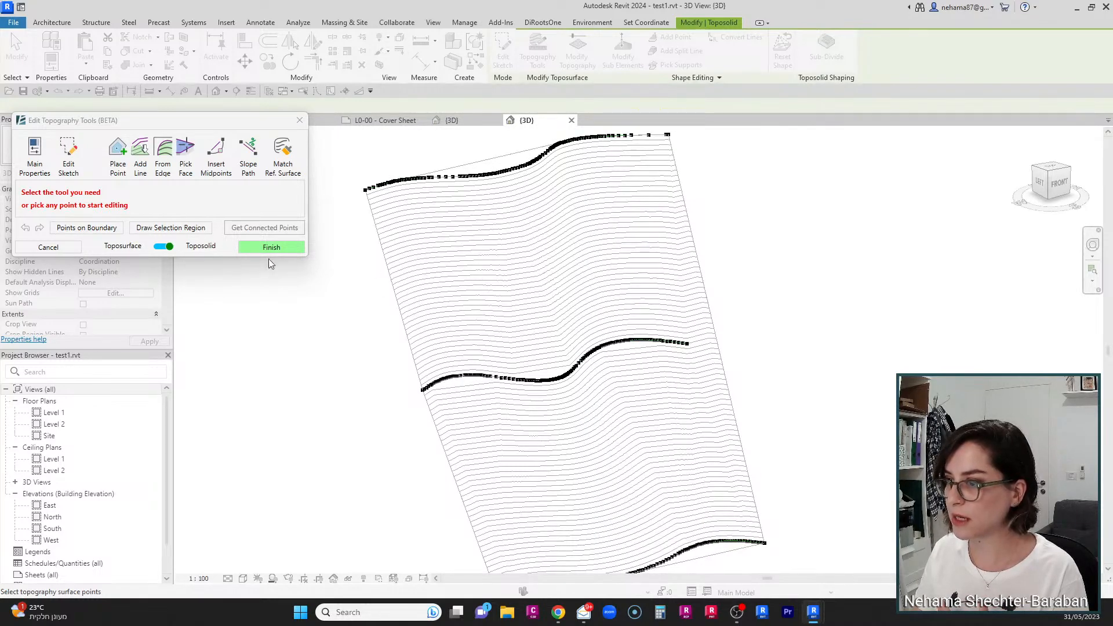
click(46, 249)
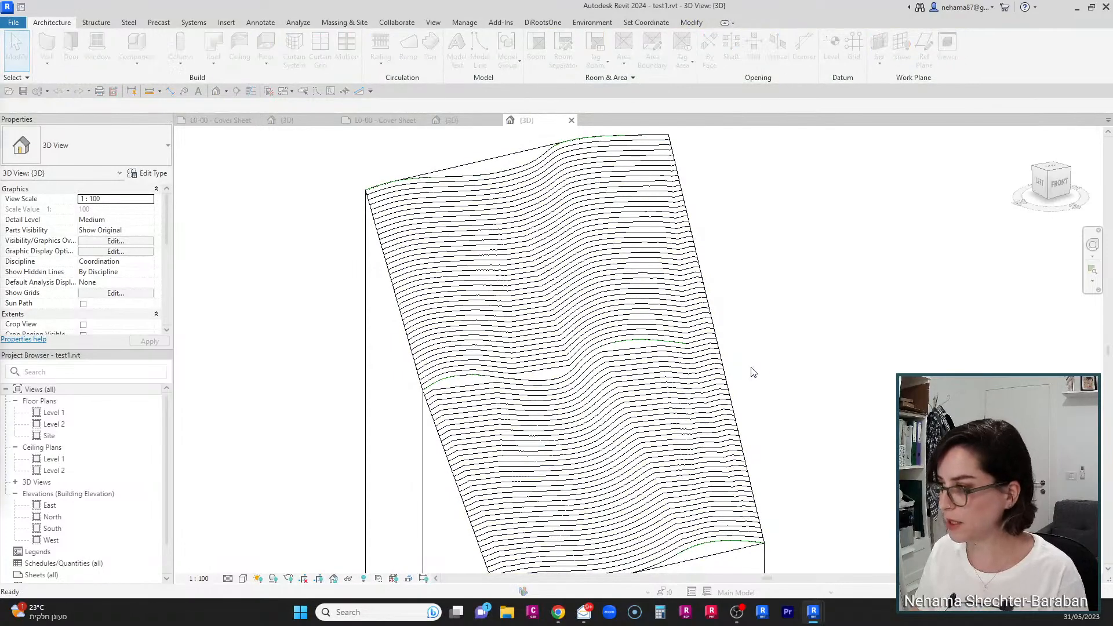
Step: Turn on the Toposolid's Folding Lines in this 3D view's visibility/graphic overrides and apply
drag(0, 123, 638, 93)
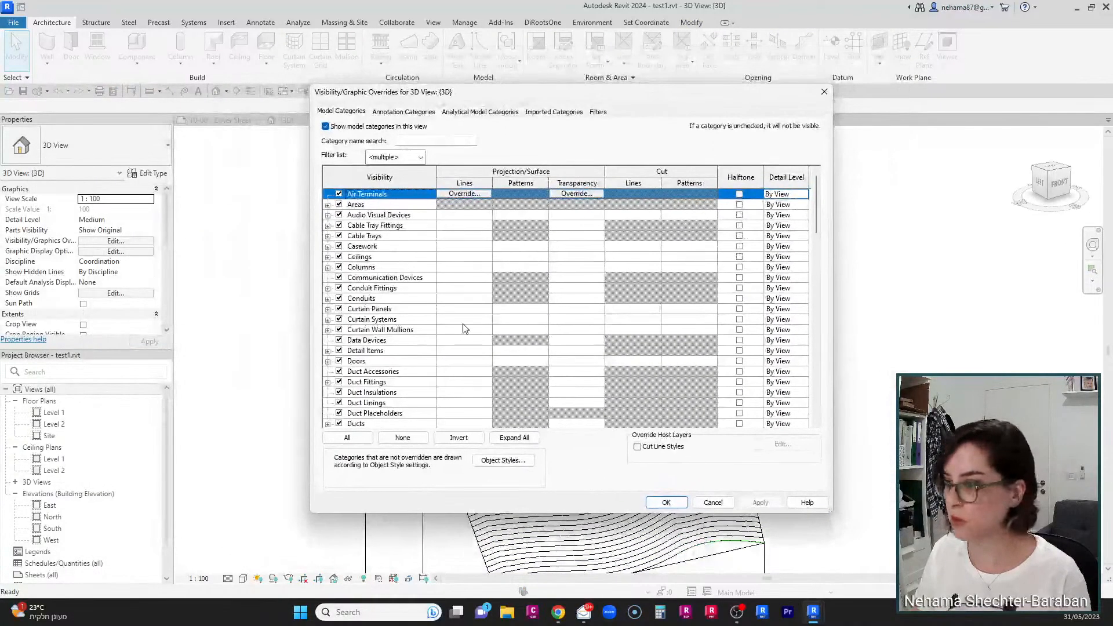
key(t)
key(o)
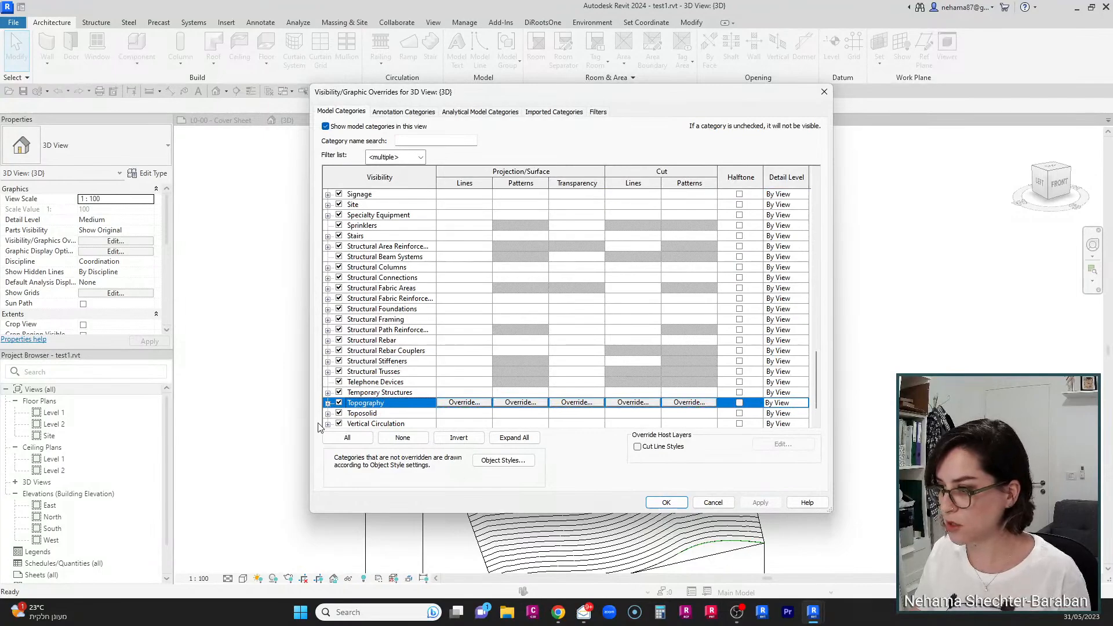
click(329, 413)
click(350, 382)
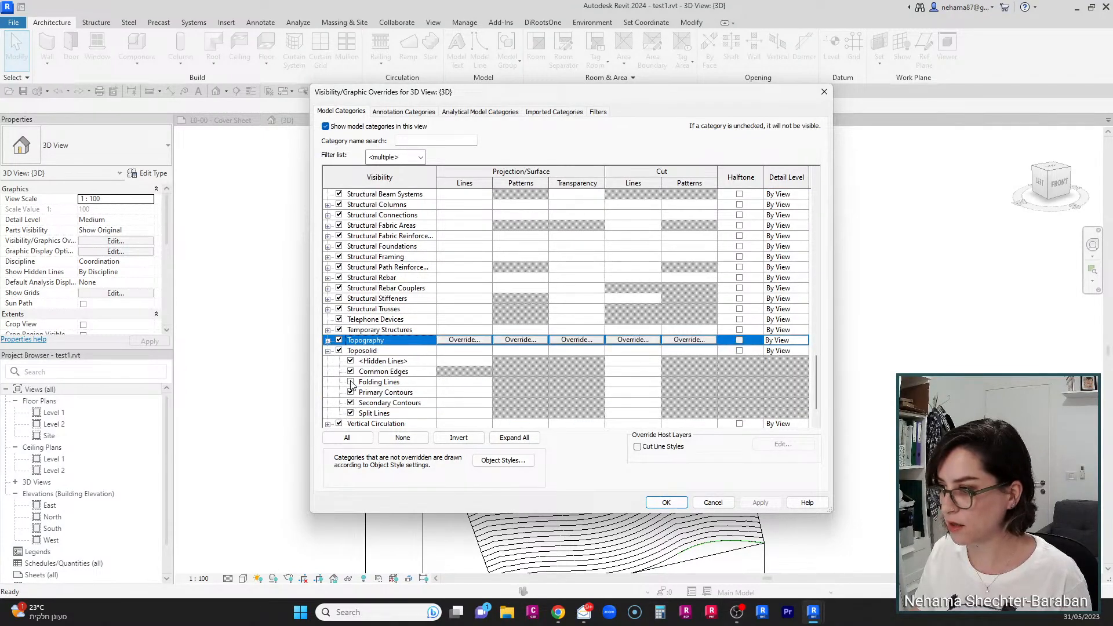
click(756, 508)
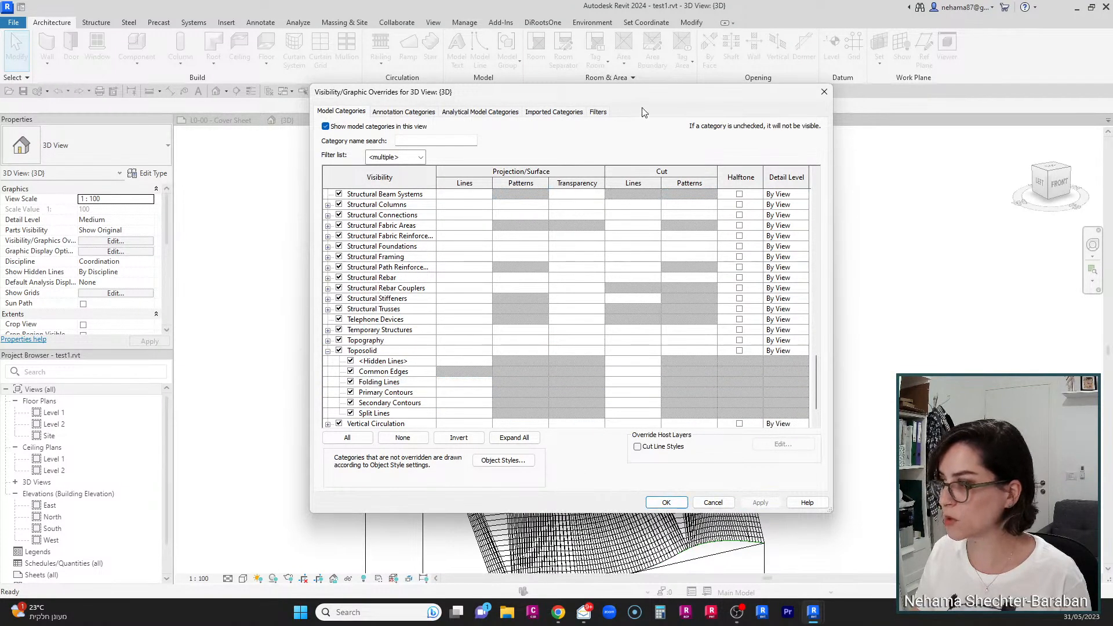
drag(563, 96, 23, 124)
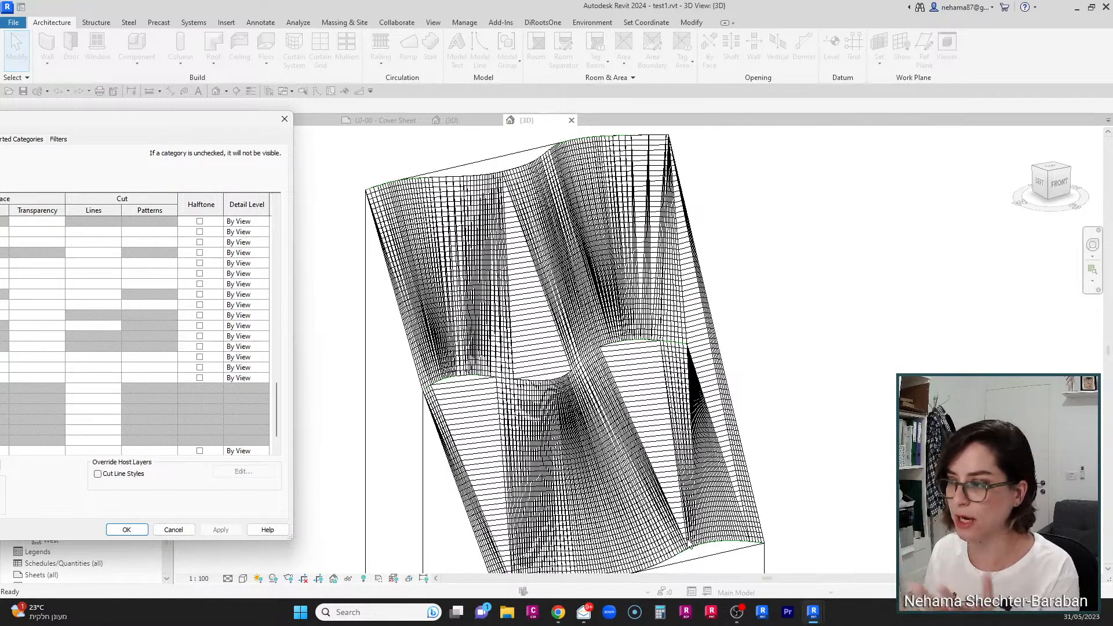
Step: Hide the Toposolid's Secondary Contours in the same overrides and apply
drag(122, 127, 700, 104)
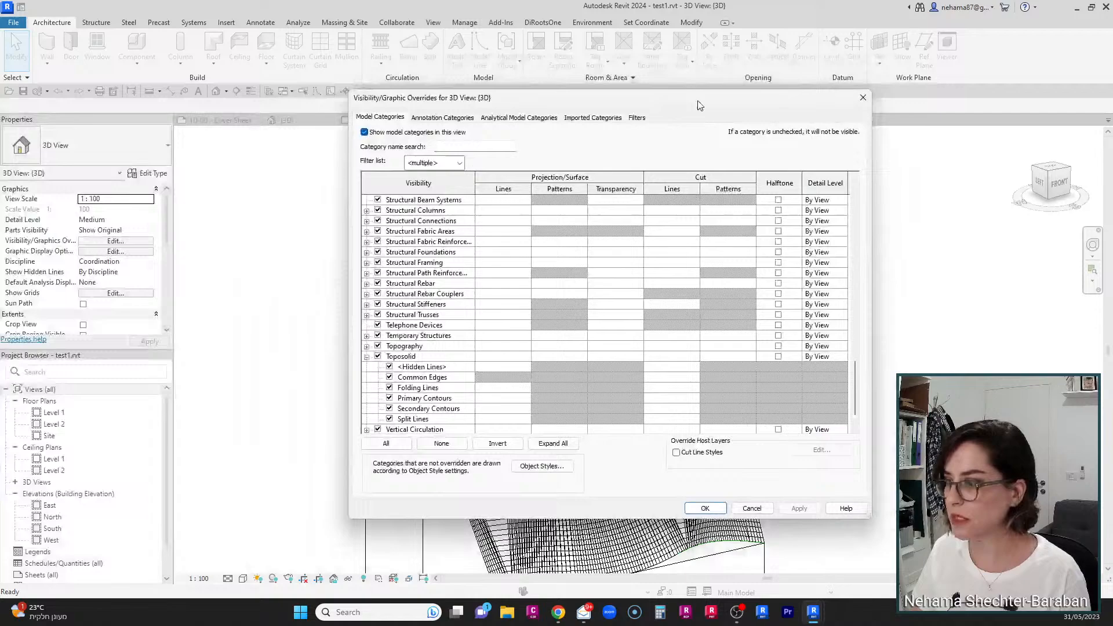
click(390, 409)
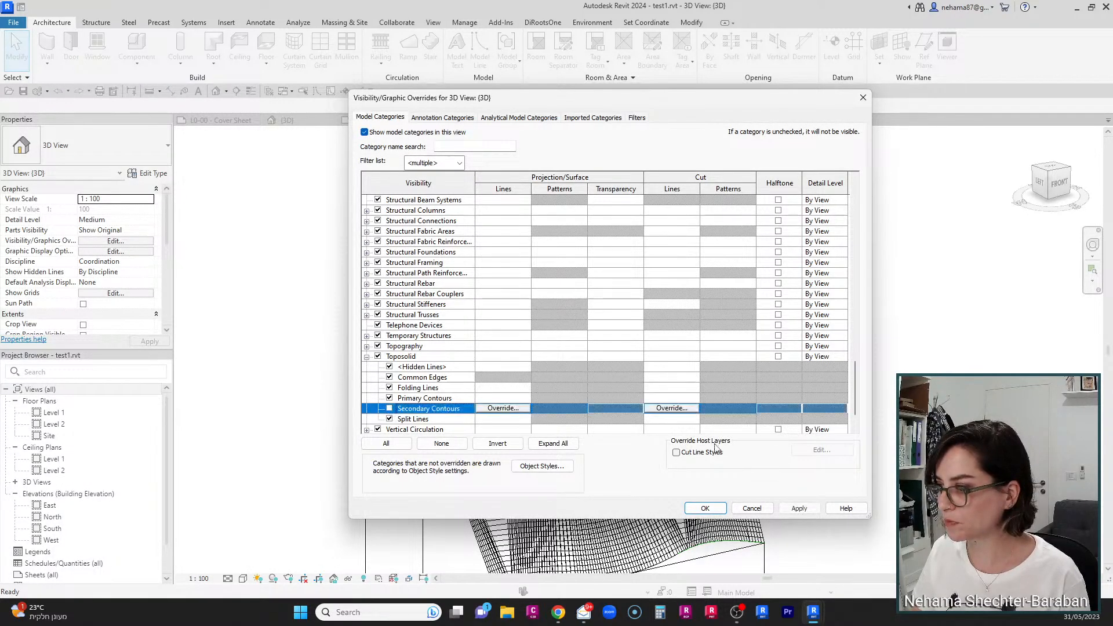
click(800, 510)
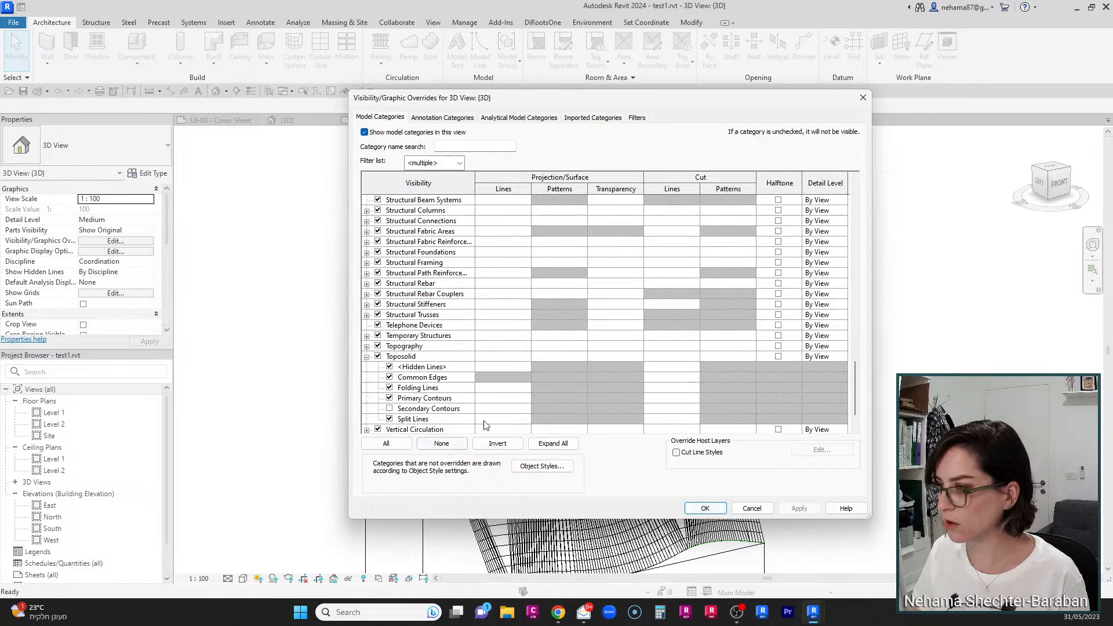
Step: Turn Folding Lines off and Secondary Contours back on for the Toposolid, apply and close the overrides
click(390, 387)
click(389, 408)
click(799, 509)
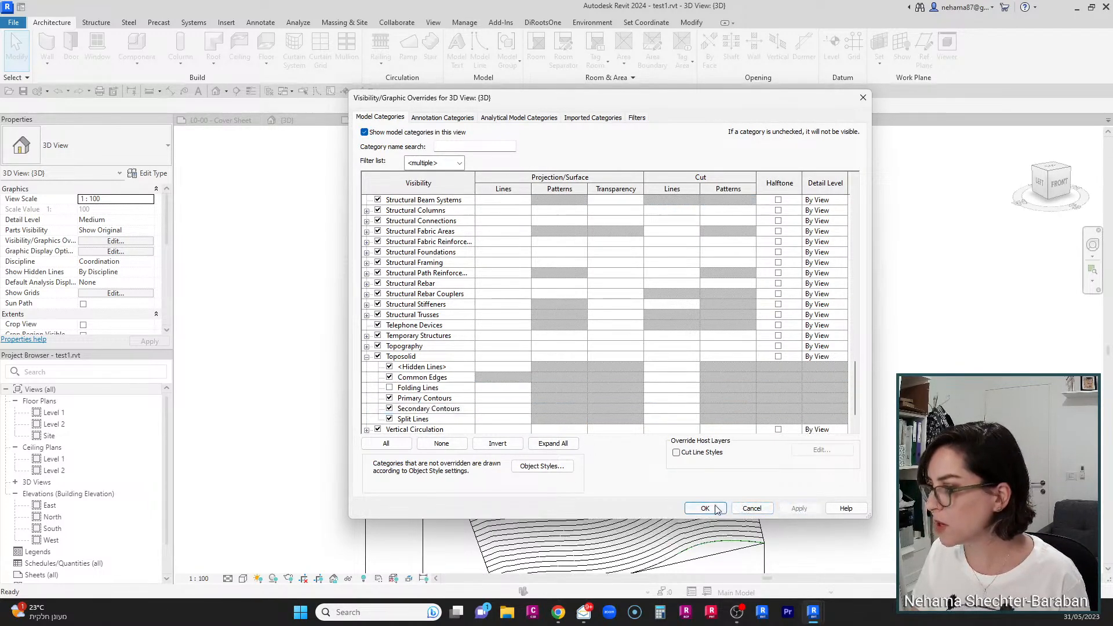
click(705, 508)
Step: With Topography Tools' Insert Midpoints, insert points between the middle edited contour and the toposolid's upper edge
click(677, 404)
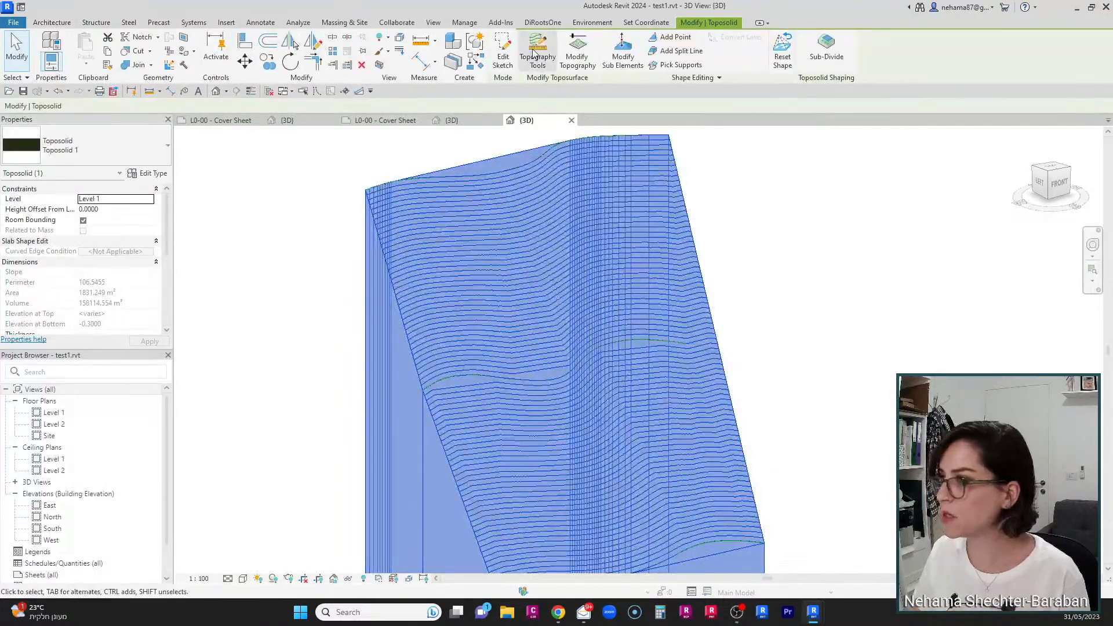
click(538, 50)
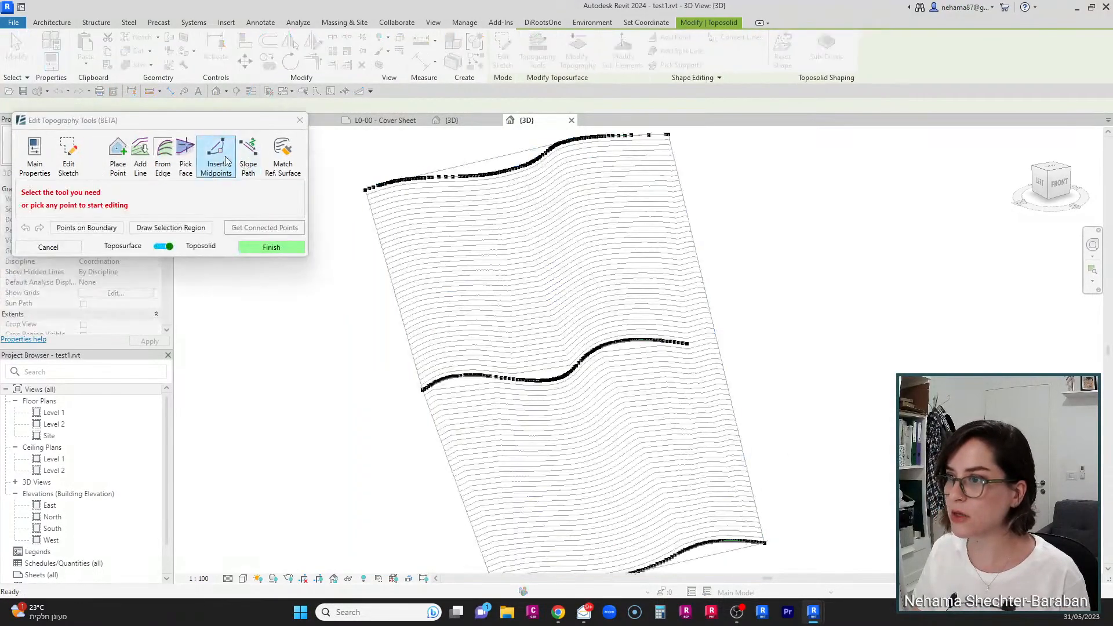
drag(232, 120, 250, 53)
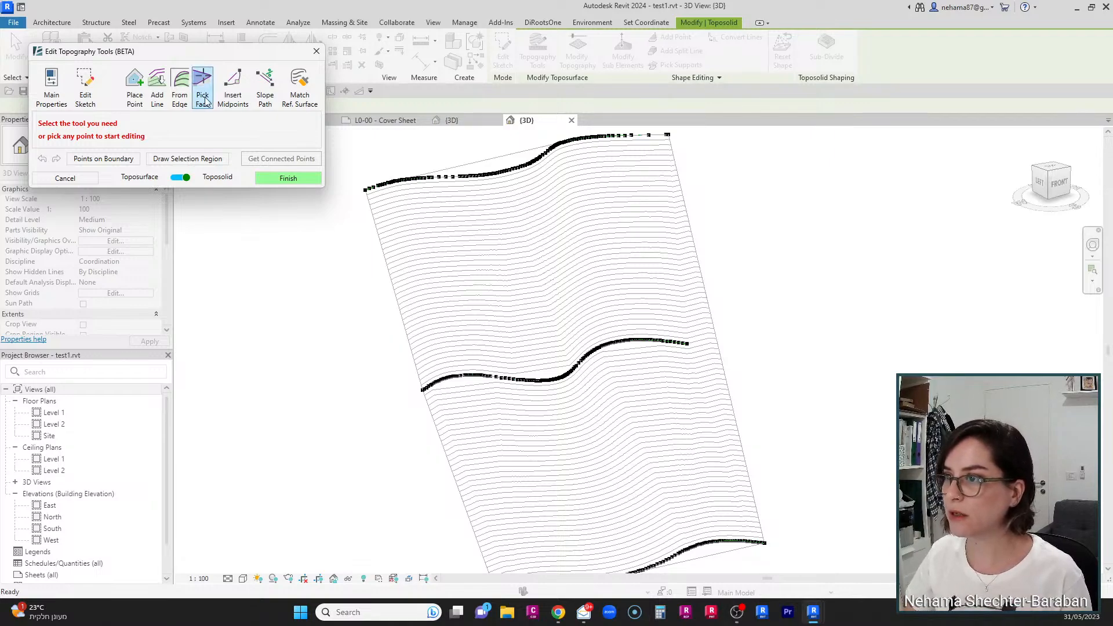
click(234, 102)
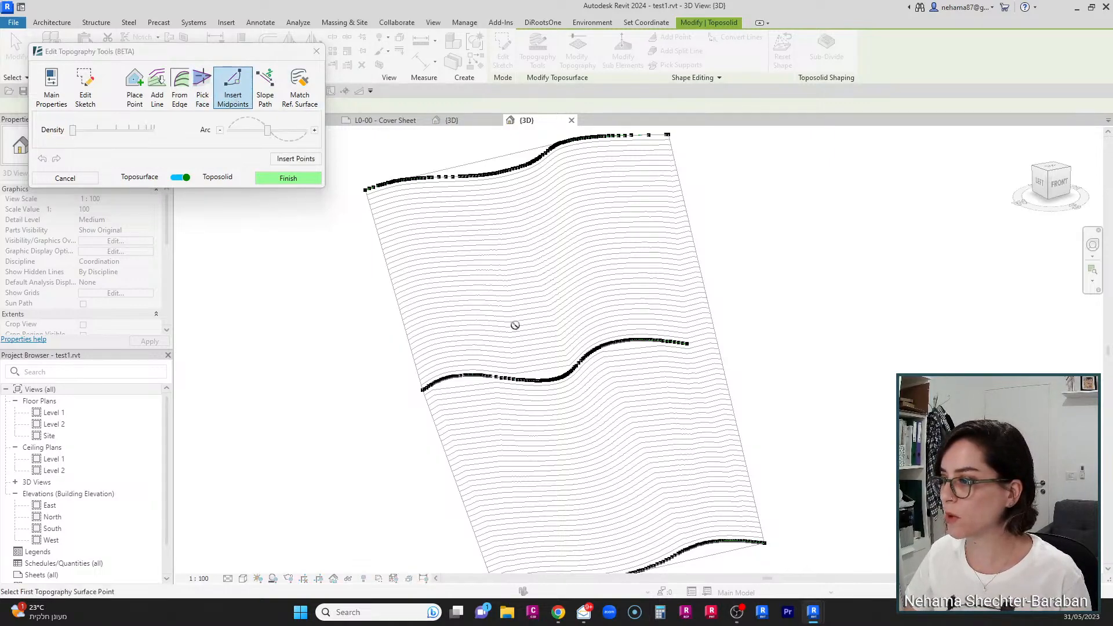
click(549, 382)
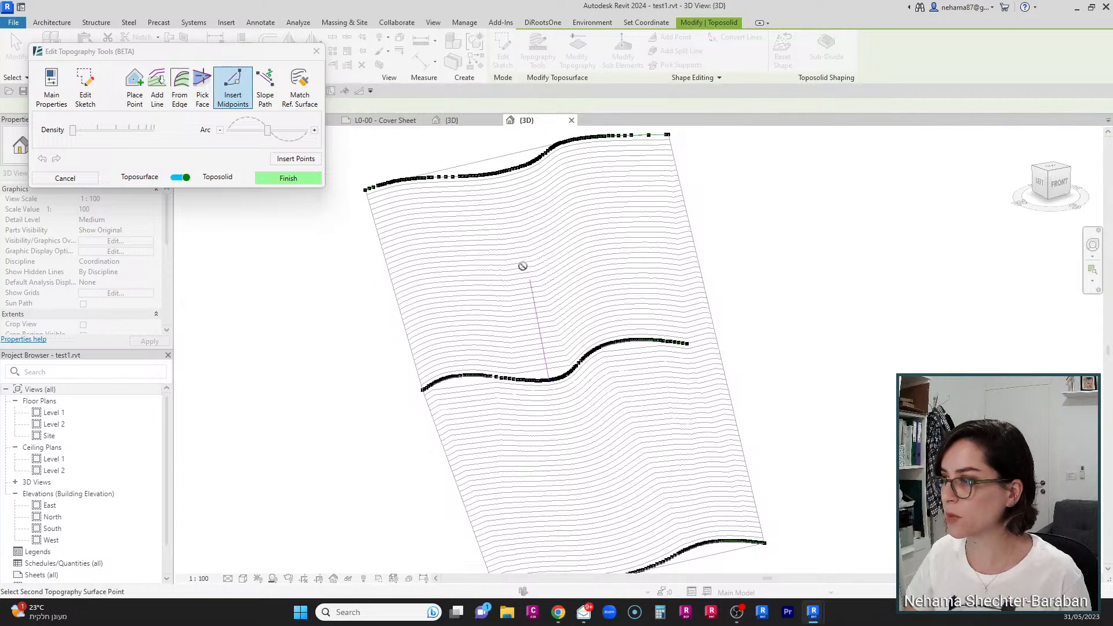
click(500, 173)
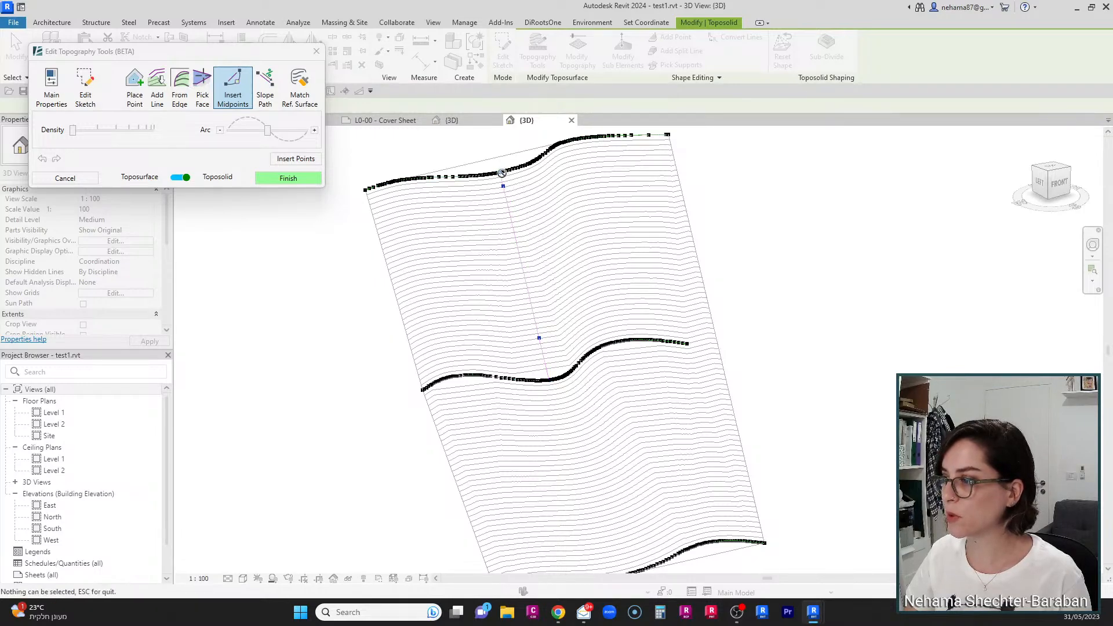
click(312, 160)
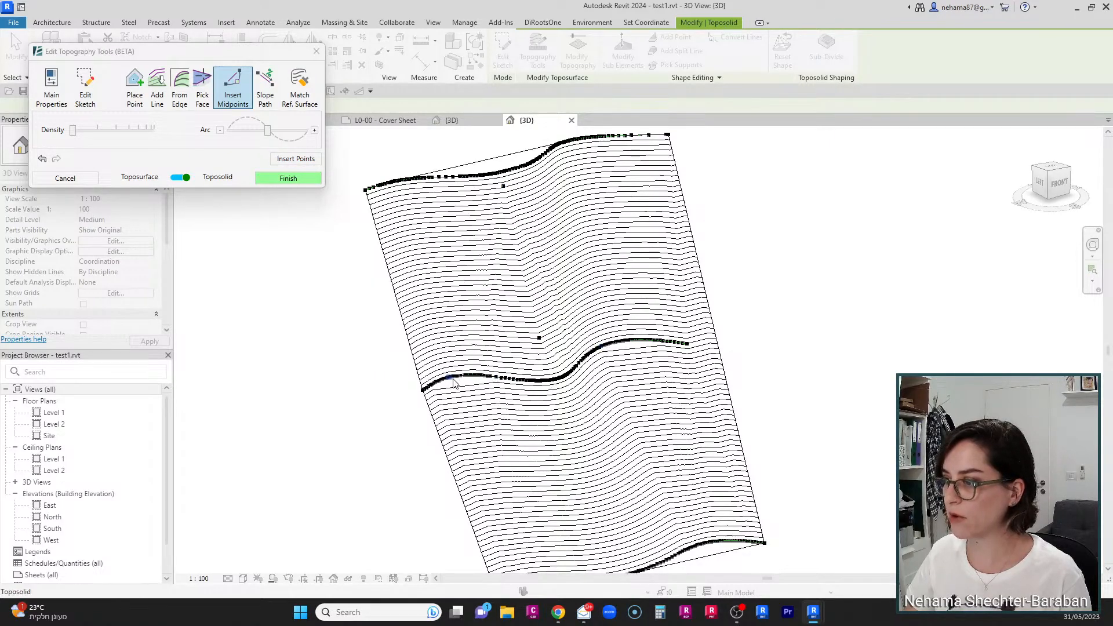
Step: Pick a point on the middle contour and one on the lower edge, reduce the density, and insert midpoints between them
click(461, 378)
middle_drag(562, 484, 542, 443)
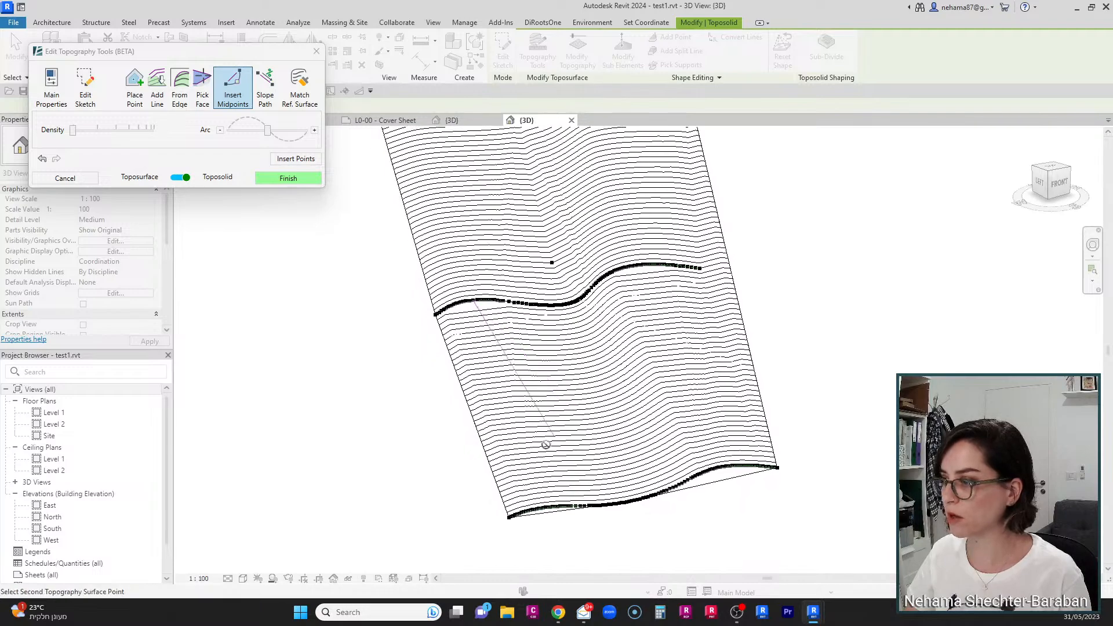
click(535, 511)
click(542, 511)
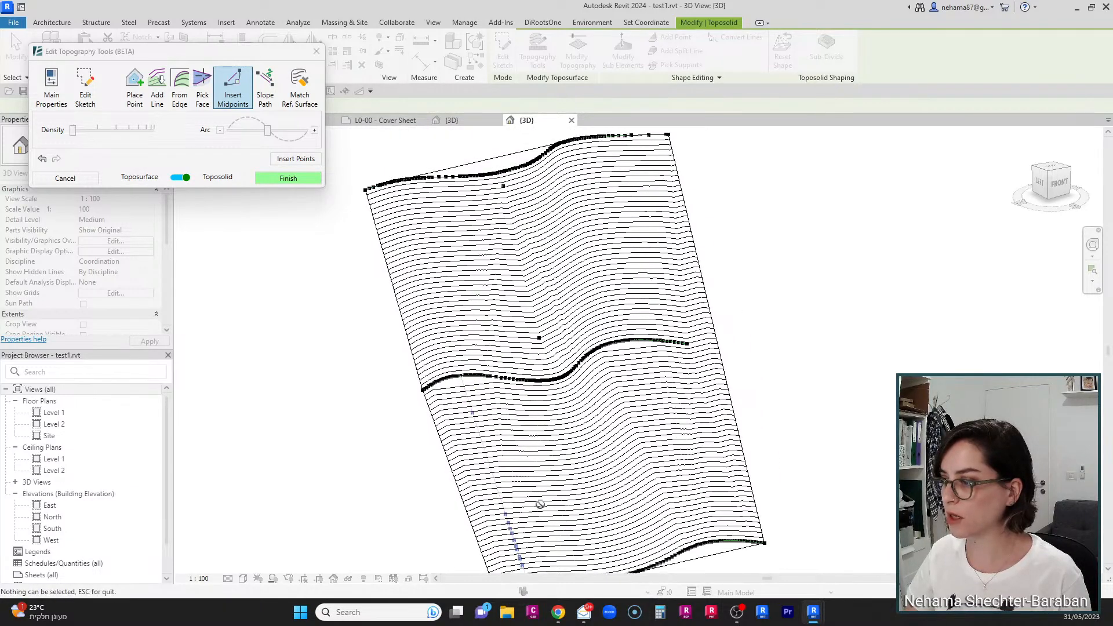
scroll(522, 359, down, 2)
scroll(522, 547, up, 1)
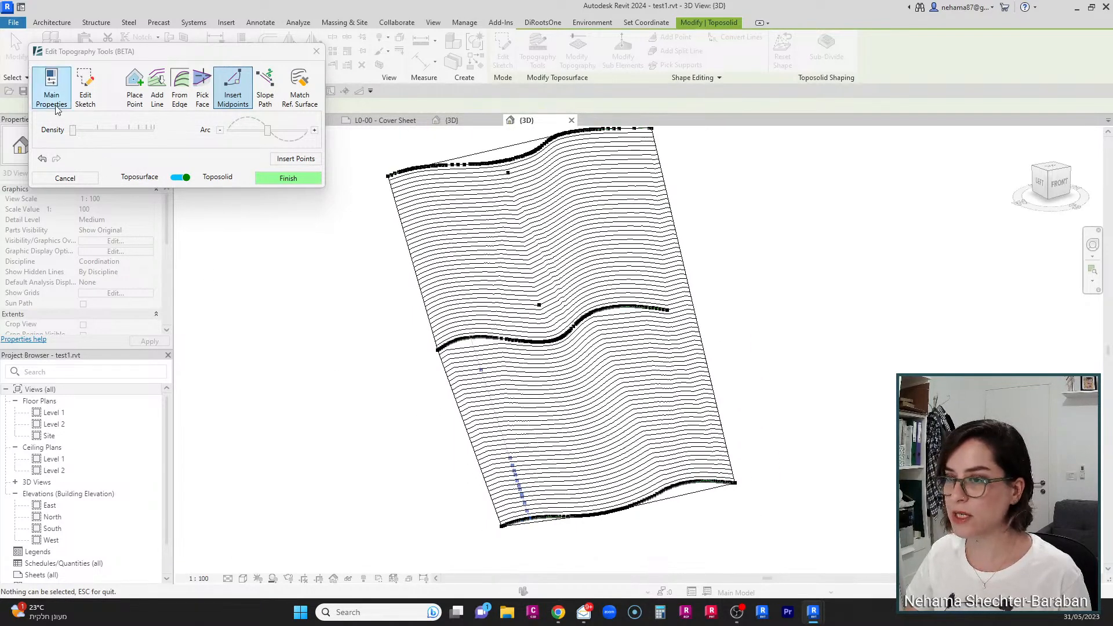
drag(107, 134, 69, 135)
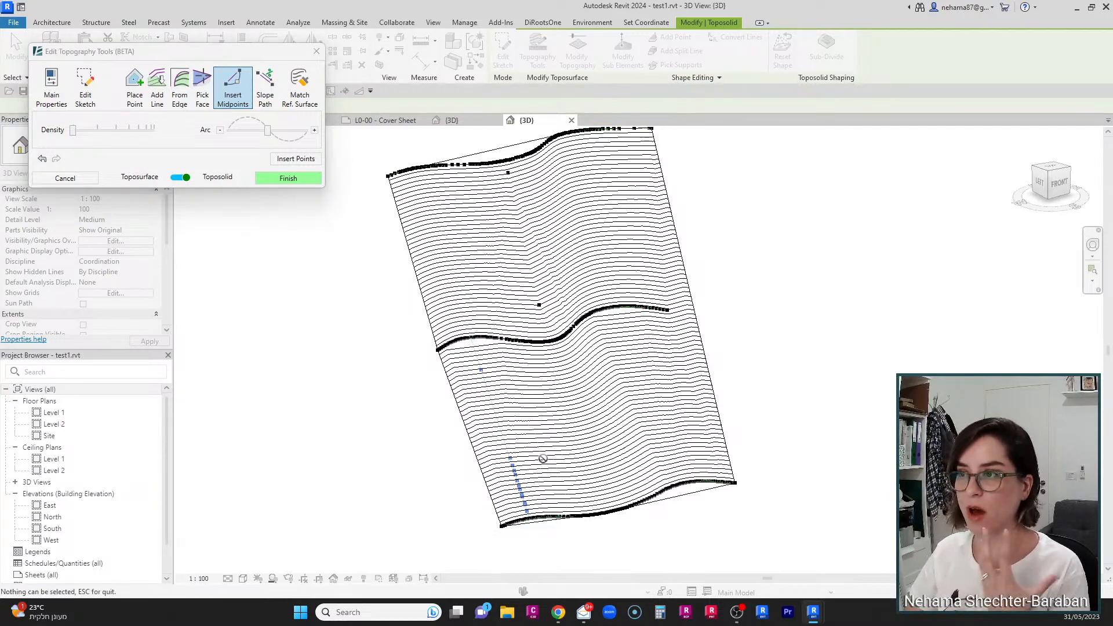
click(296, 159)
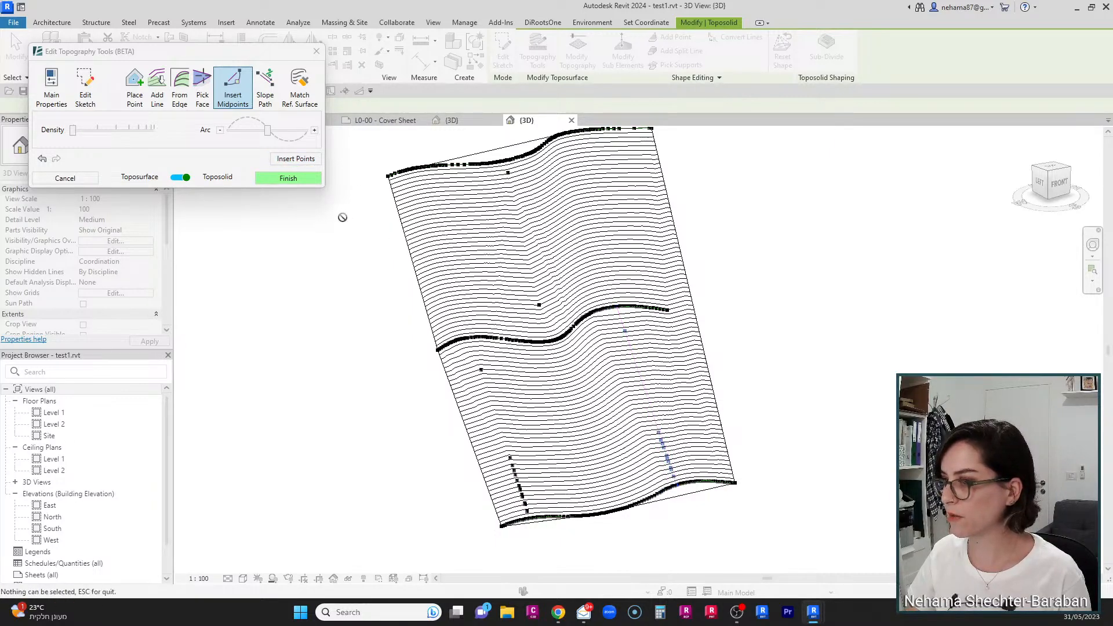
Step: Insert the midpoints and finish the Topography Tools edit of the toposolid
click(297, 160)
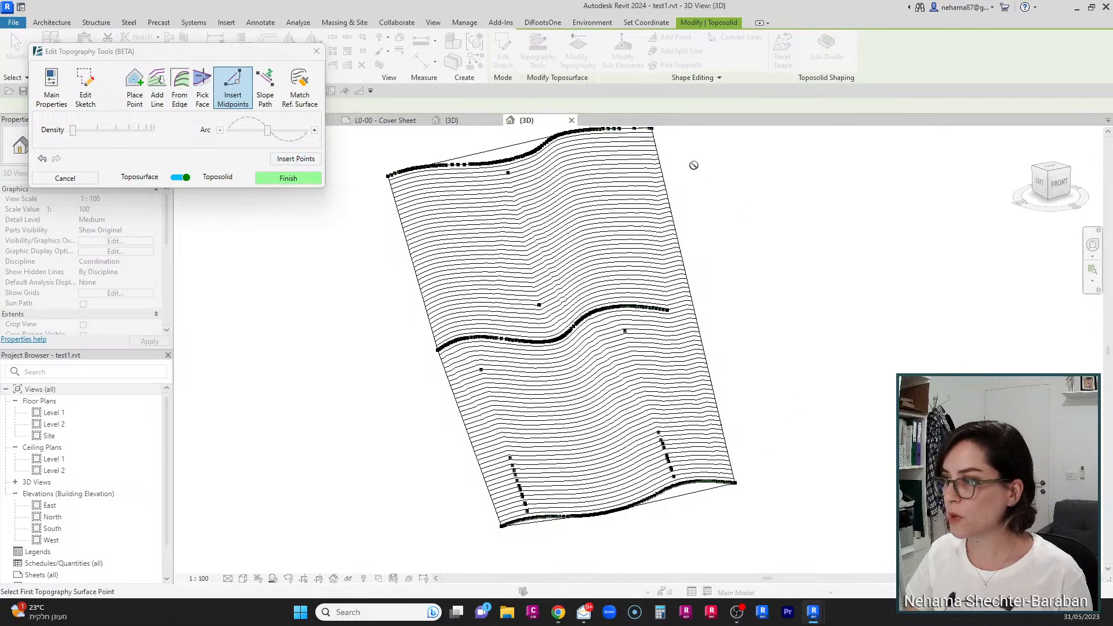
click(290, 178)
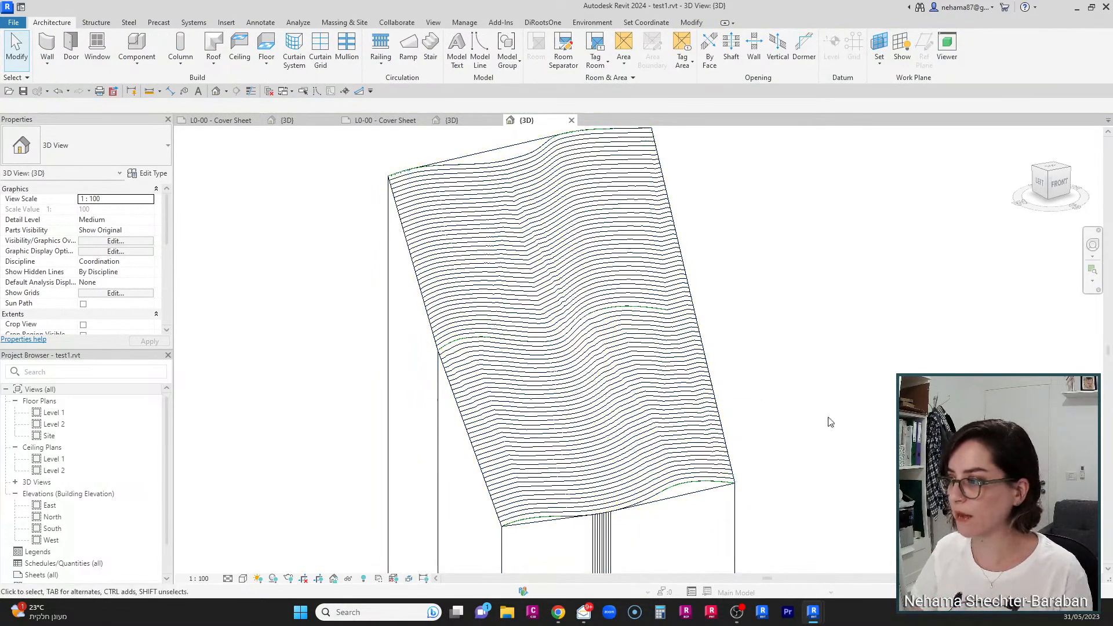
Step: Switch to the Variable Material 2024 project's 3D view and dismiss the save reminder
scroll(855, 426, down, 2)
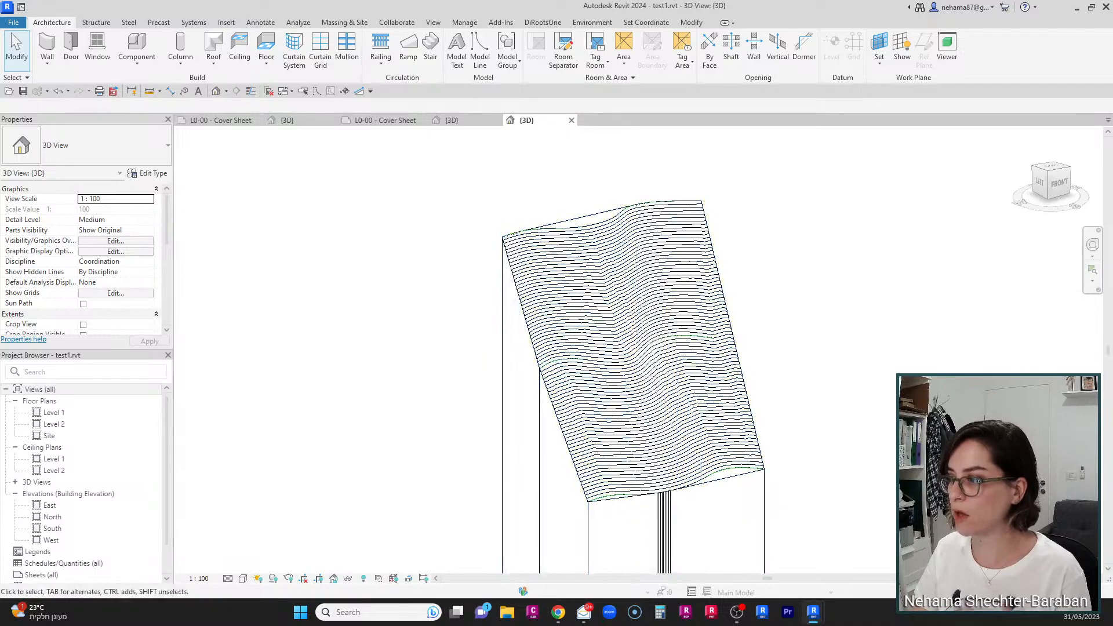
middle_drag(820, 500, 623, 480)
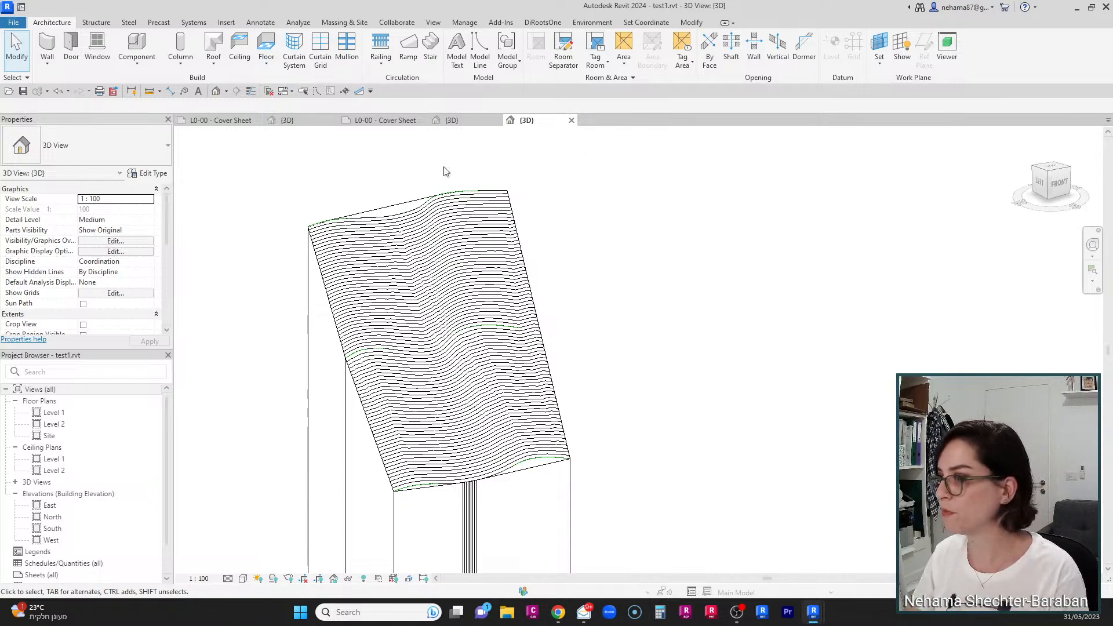
click(290, 120)
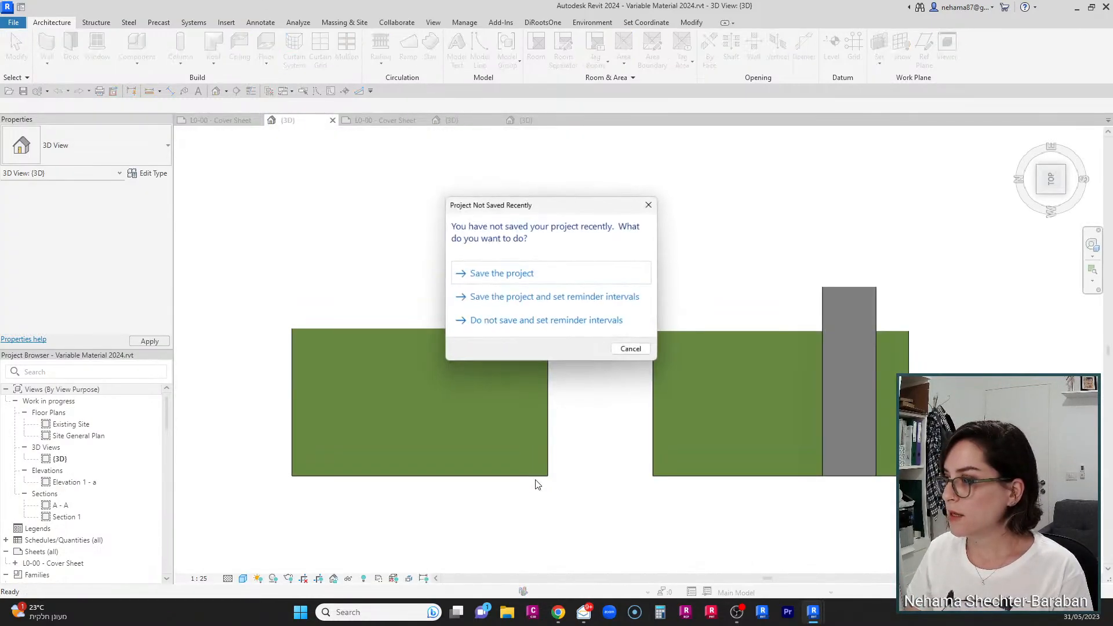
click(652, 204)
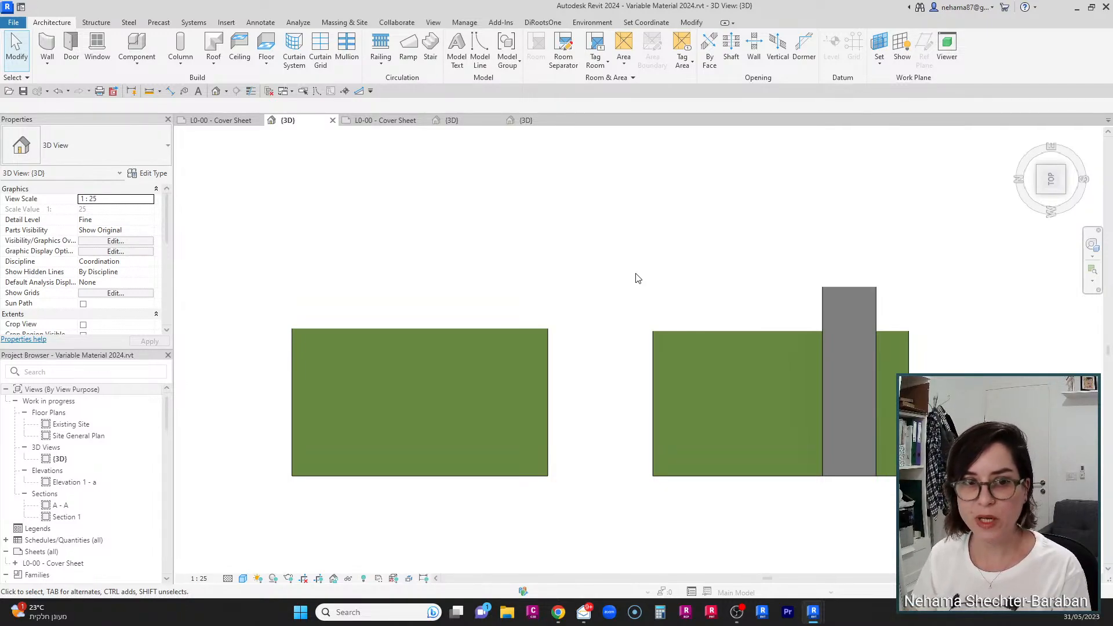
scroll(590, 373, down, 2)
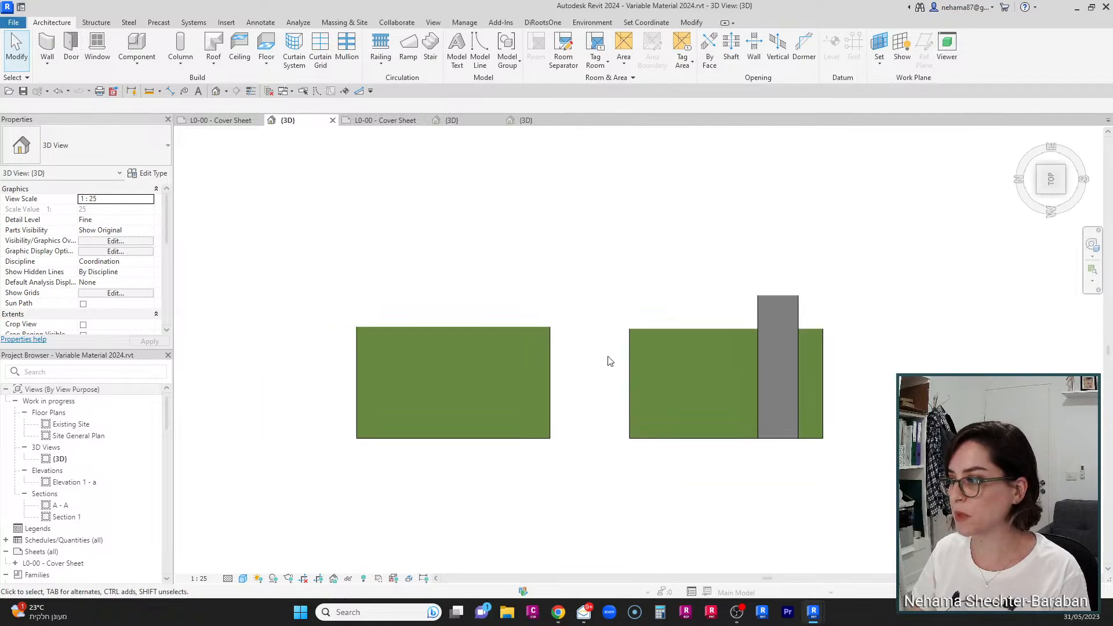
scroll(610, 436, up, 2)
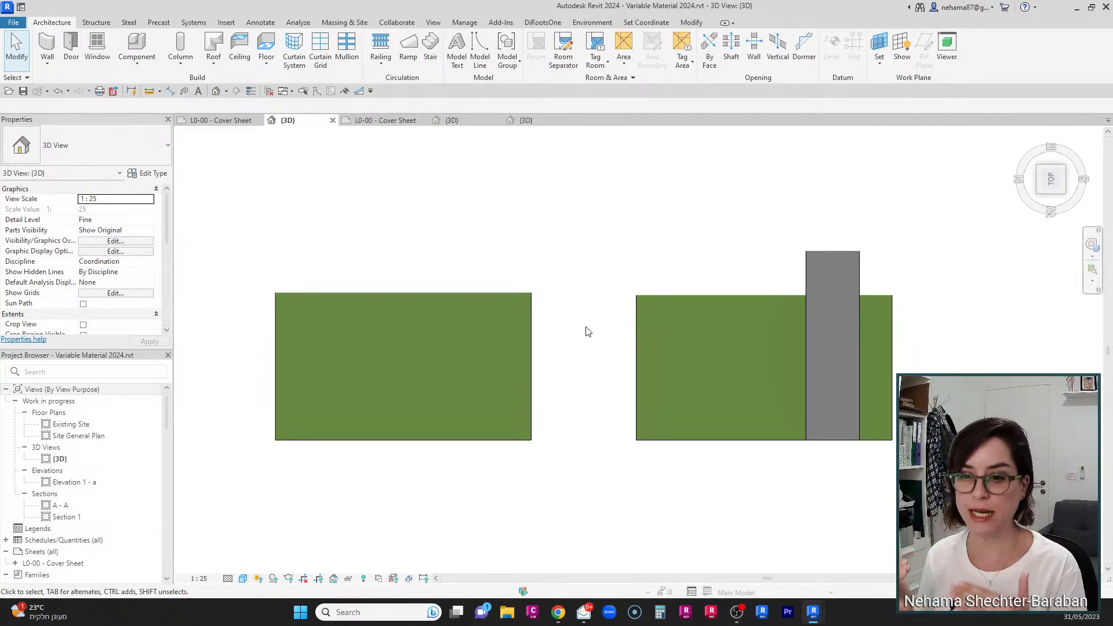
Step: Open the type properties of the left toposolid and show the section preview
click(472, 406)
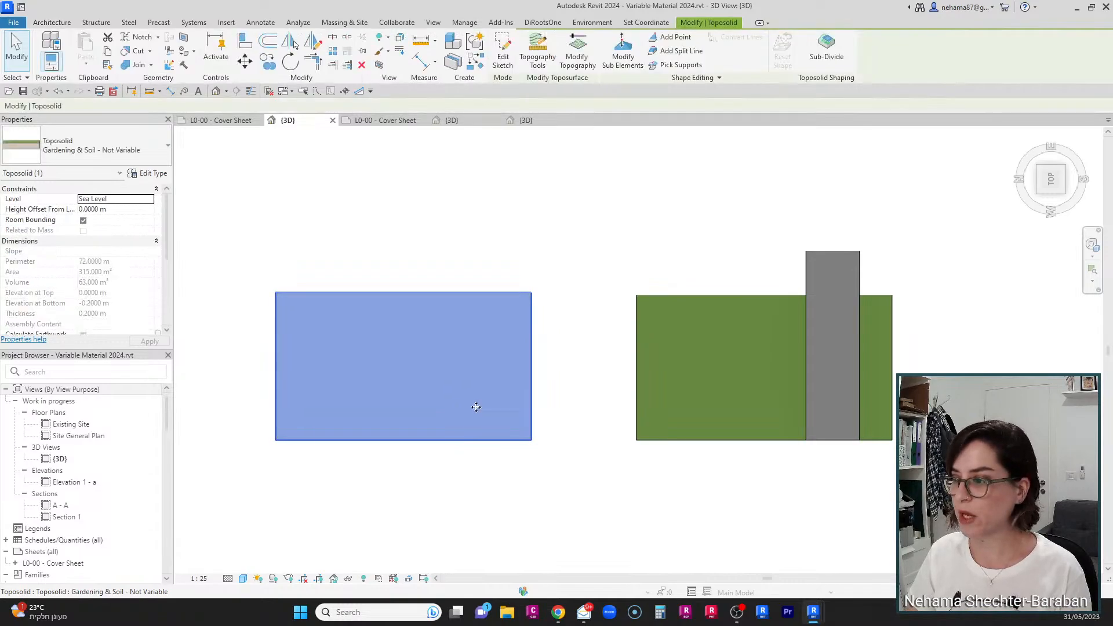
click(152, 173)
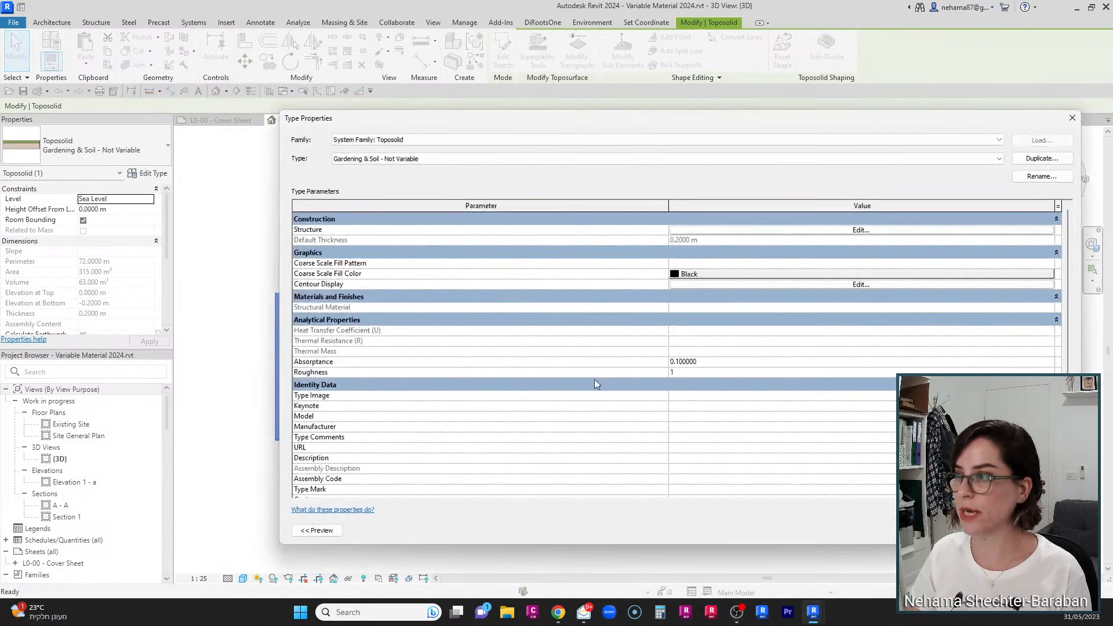
click(317, 530)
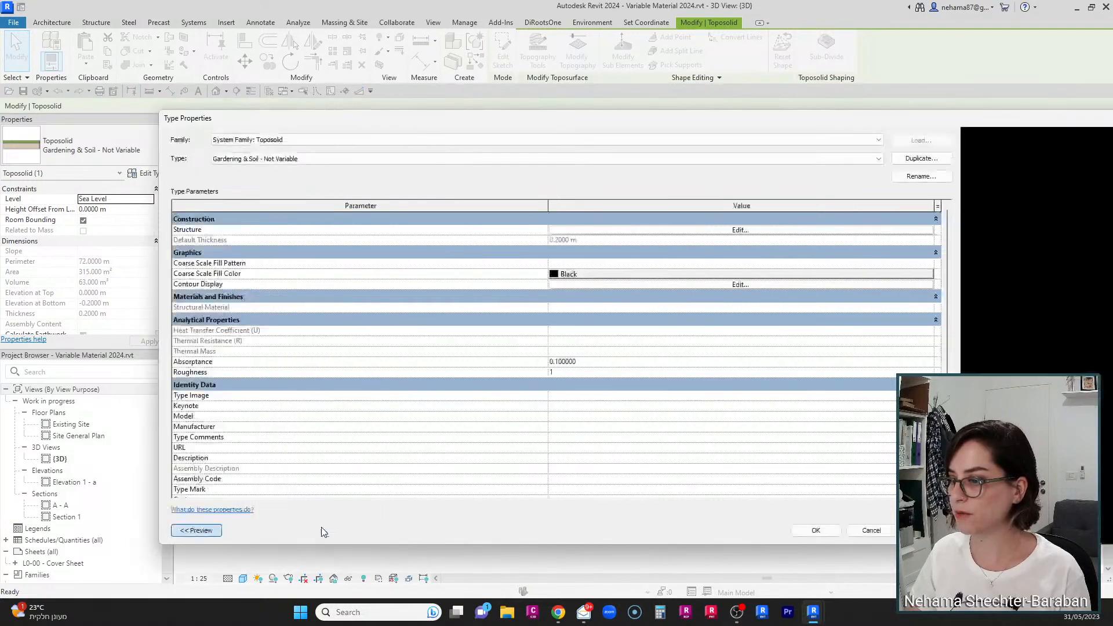
drag(946, 121, 781, 98)
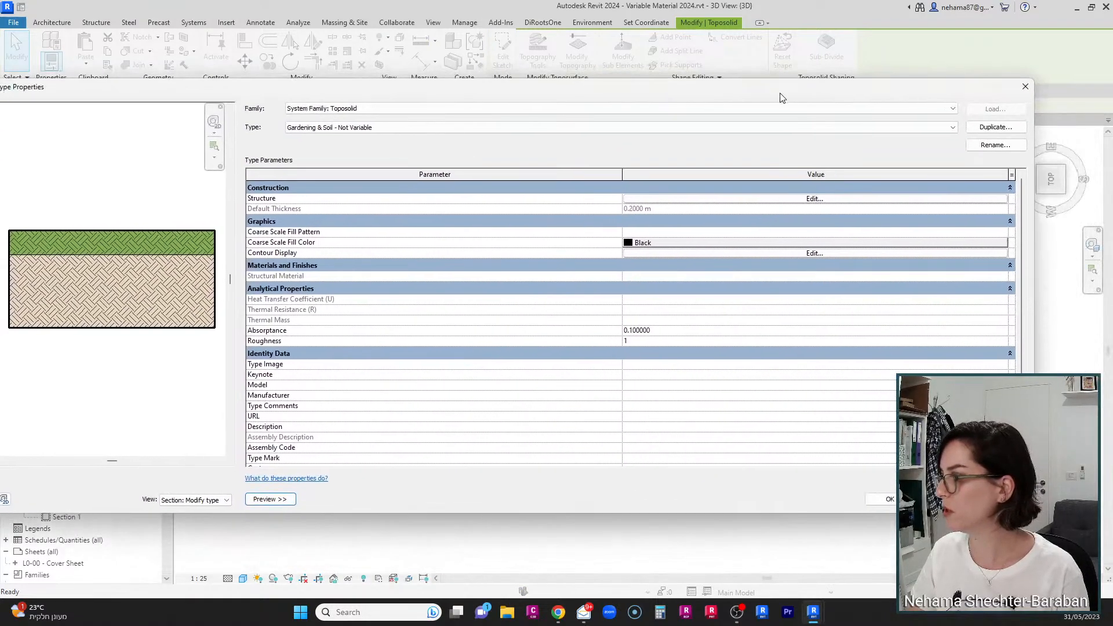
drag(1034, 513, 700, 524)
drag(483, 90, 613, 76)
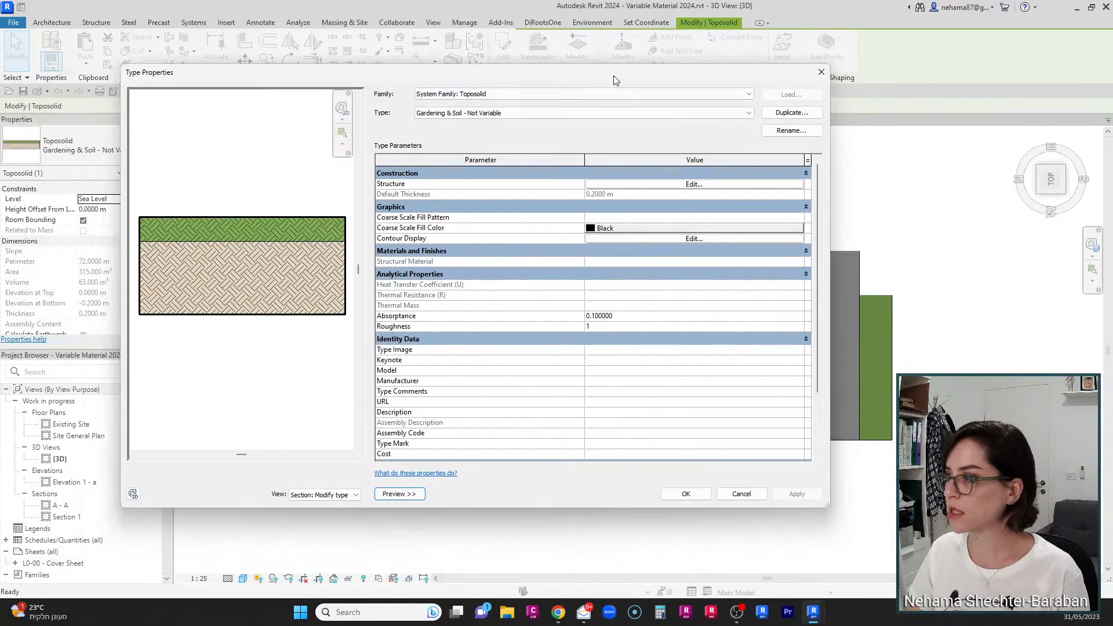
Step: Examine the structure layers of the Gardening & Soil - Not Variable type, then close the dialogs
click(668, 184)
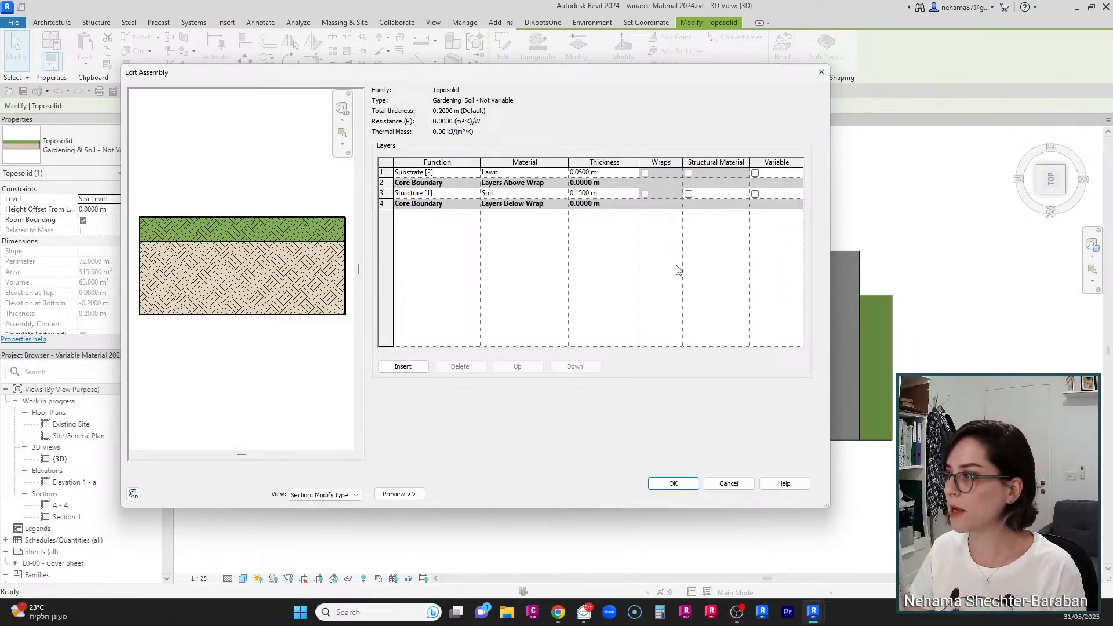
key(ctrl+1)
click(790, 179)
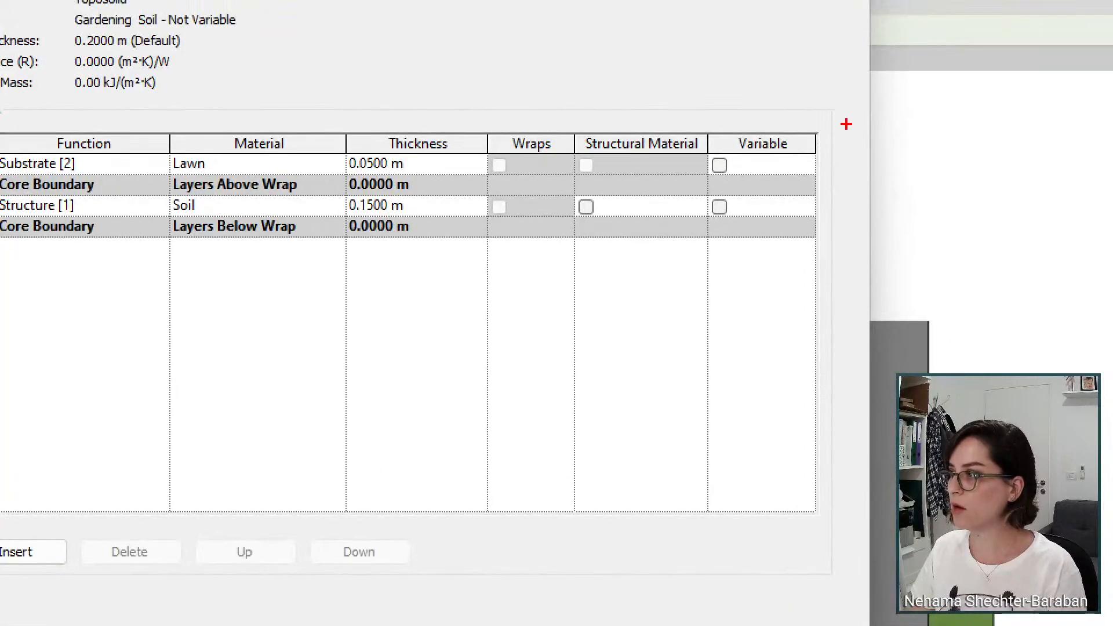
ctrl+drag(845, 125, 679, 277)
ctrl+shift+drag(725, 211, 772, 336)
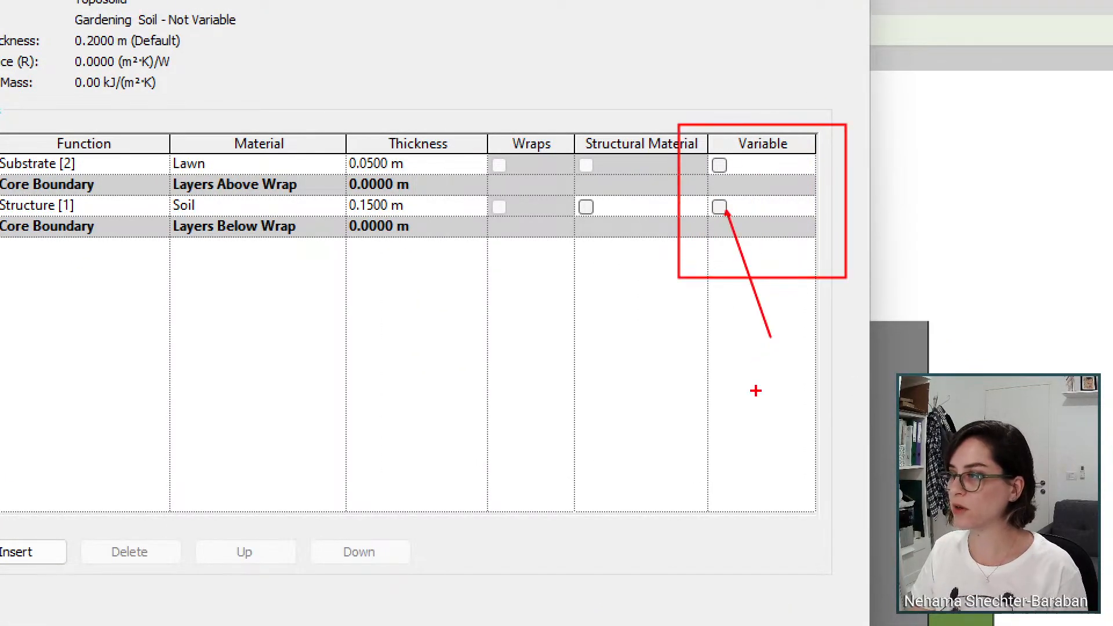
key(Escape)
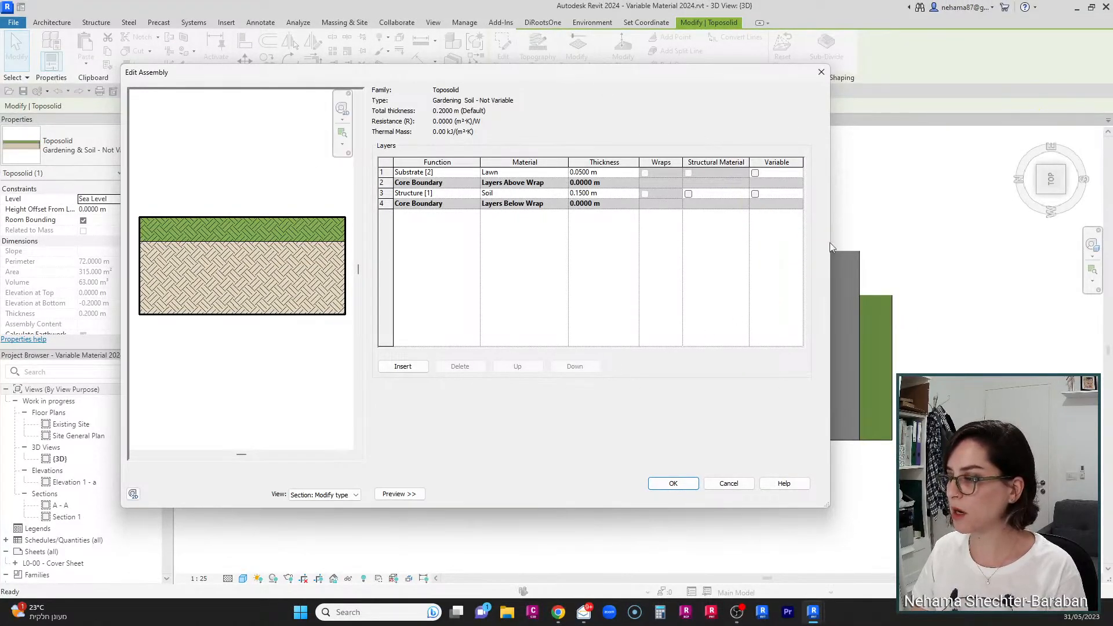
click(692, 488)
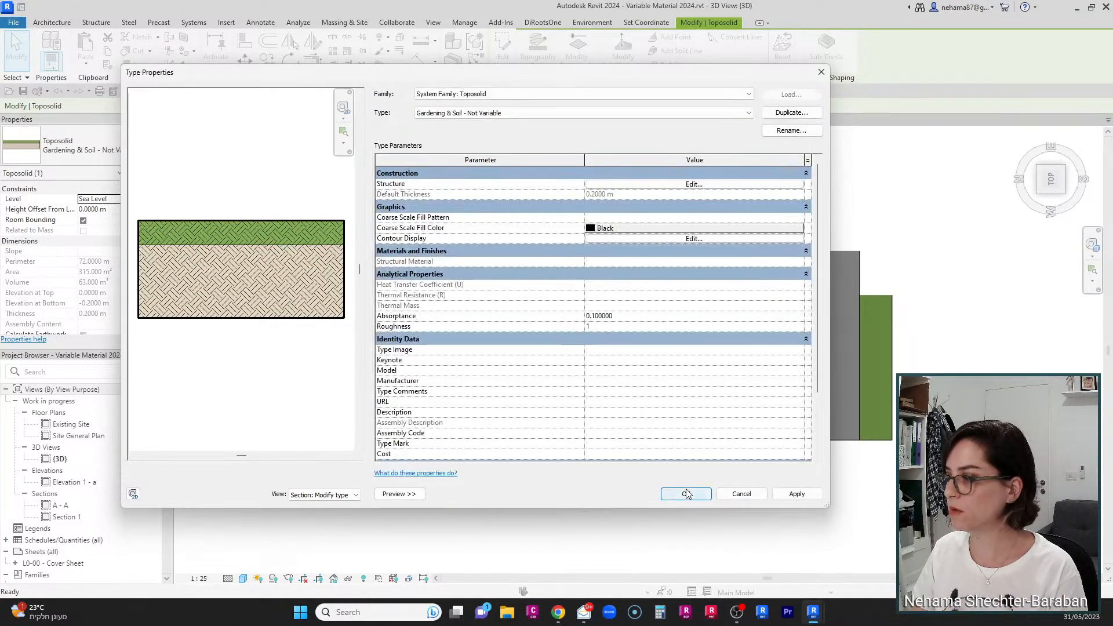
click(687, 494)
Step: Open the right toposolid's Gardening & Soil type structure to review its variable Soil layer, then close
click(892, 400)
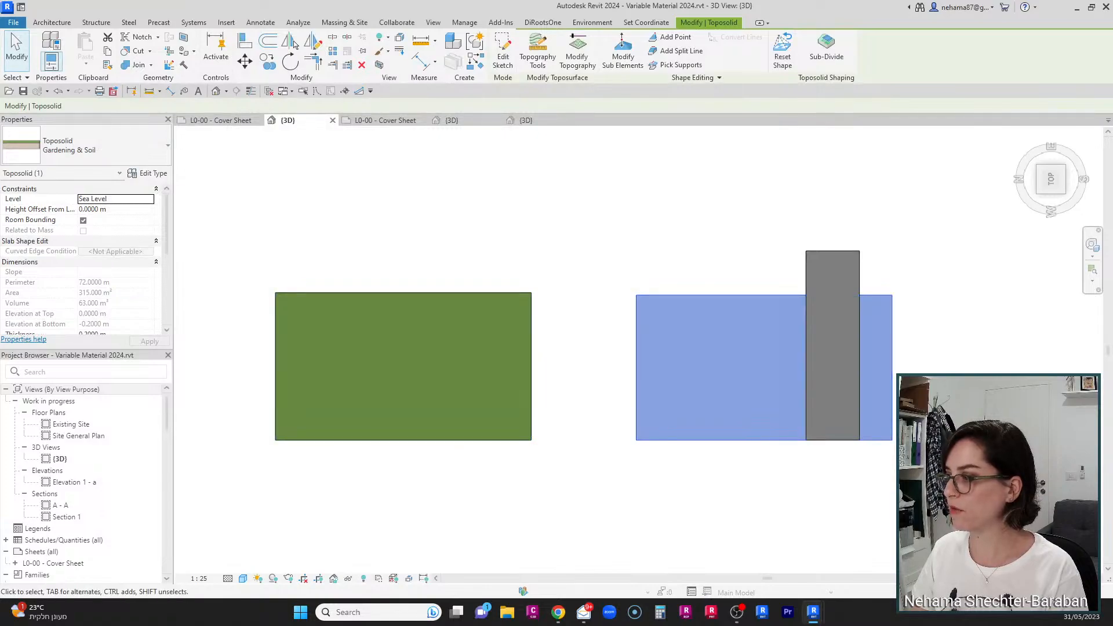
click(152, 174)
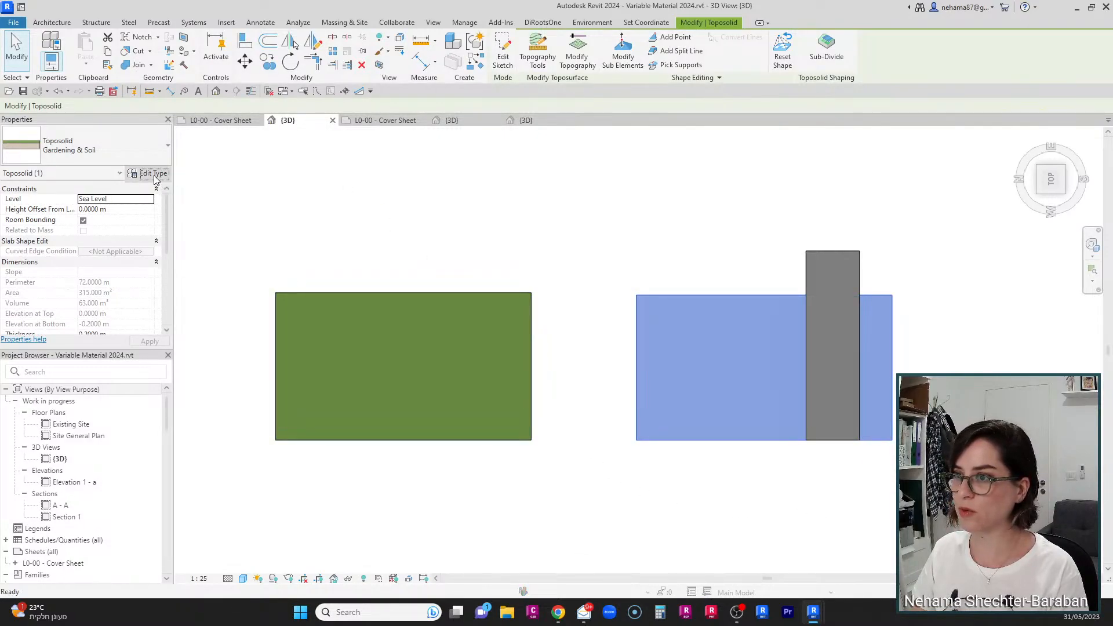
click(663, 186)
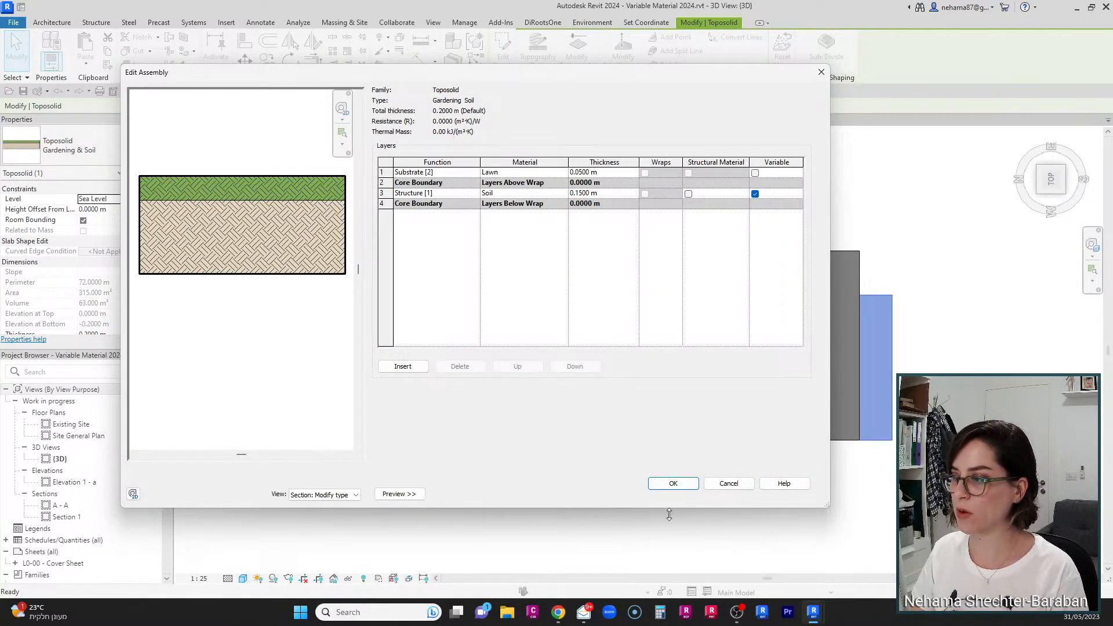
click(671, 490)
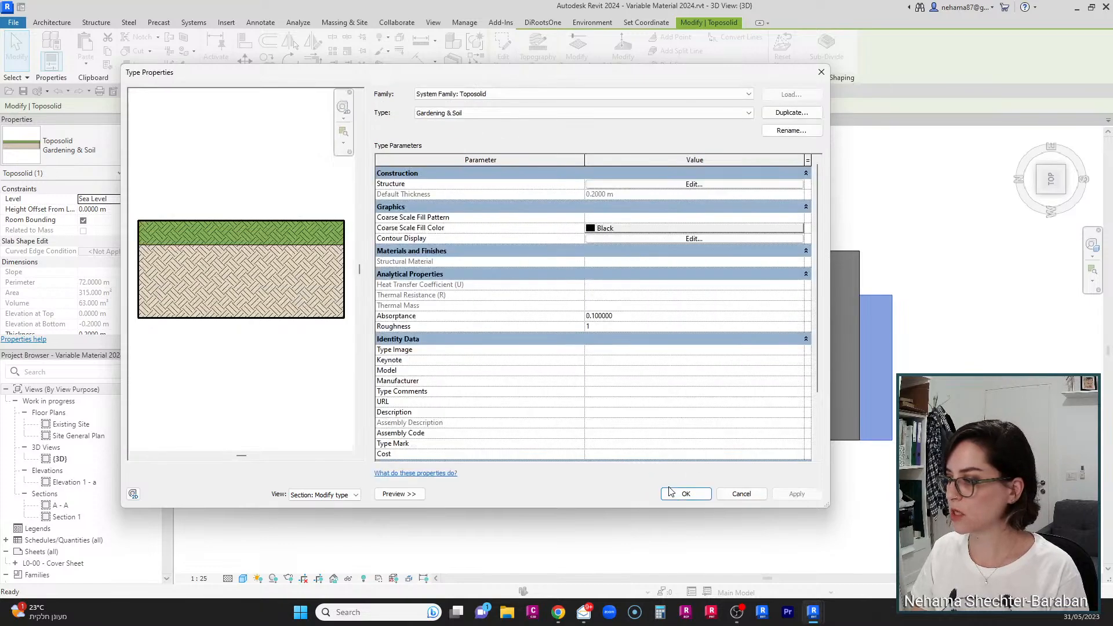
click(674, 493)
Step: Orbit and zoom into the corner of the Gardening & Soil toposolid to inspect its thickness
click(686, 514)
shift+middle_drag(635, 415, 752, 347)
scroll(597, 395, up, 6)
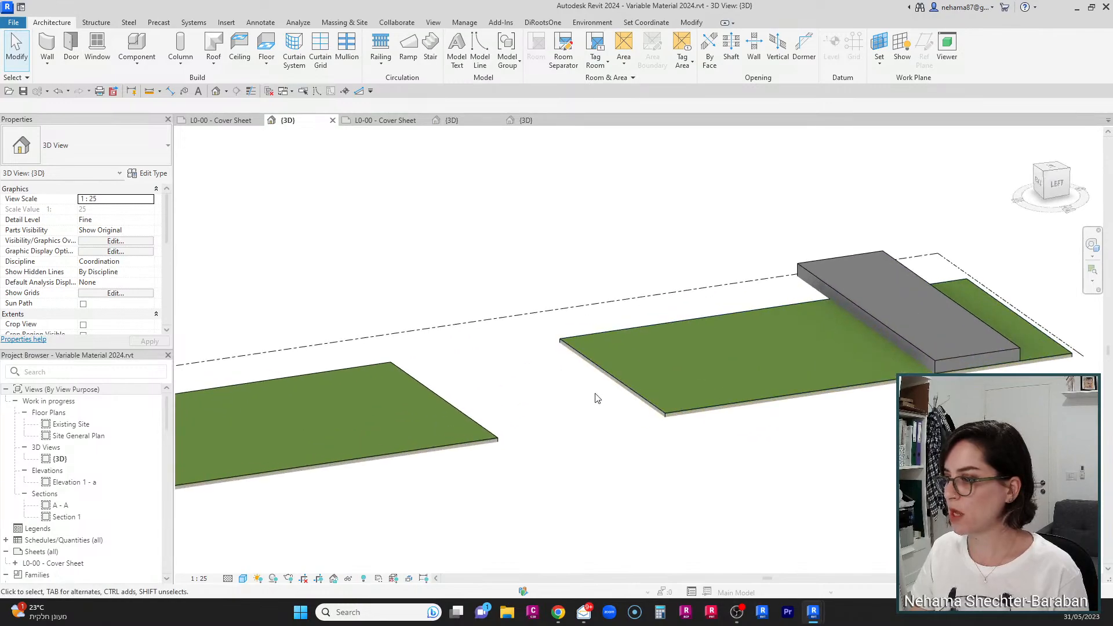
scroll(502, 399, up, 3)
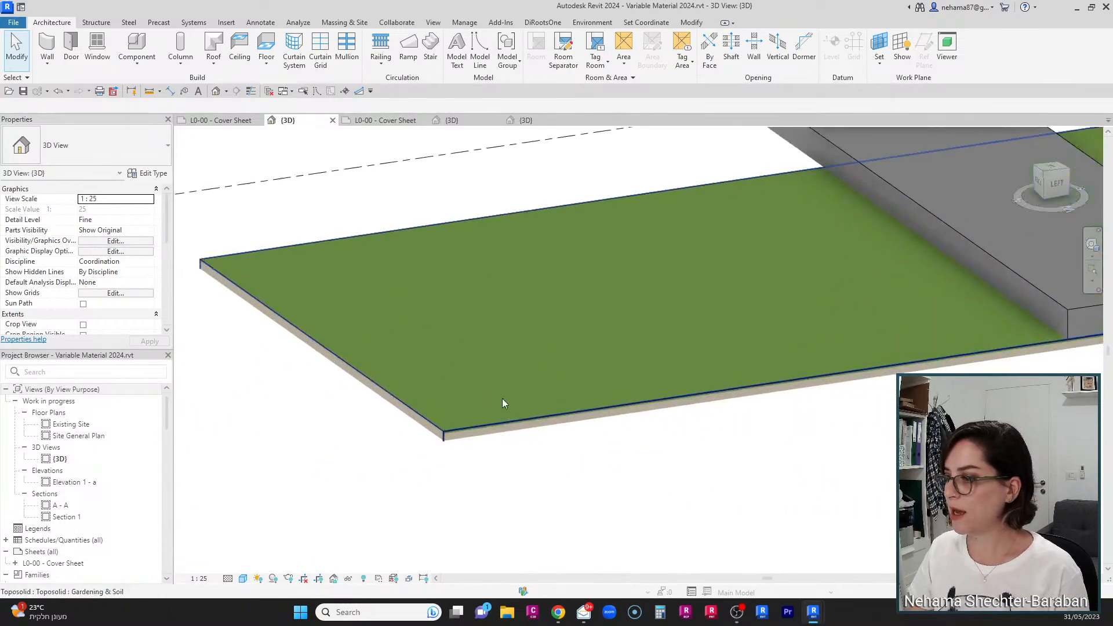
click(492, 396)
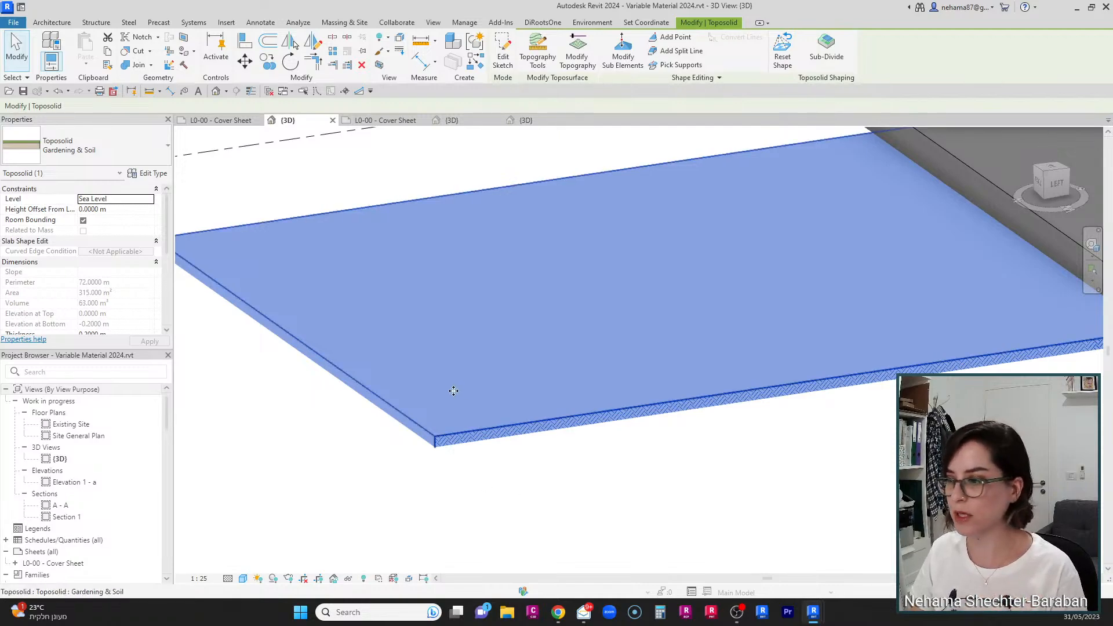
scroll(454, 522, up, 3)
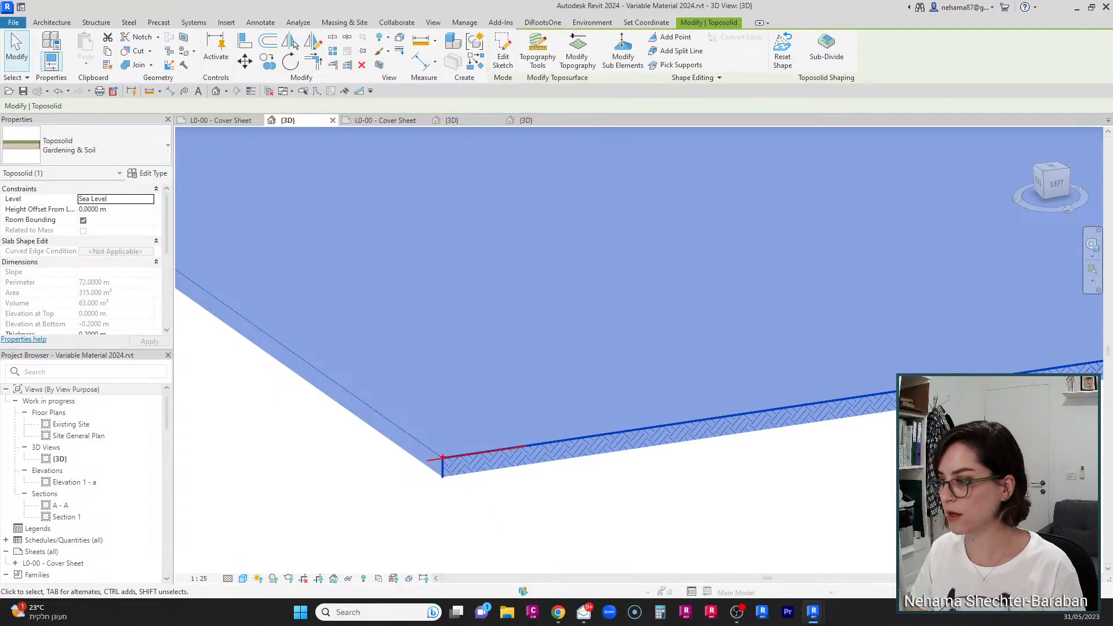
drag(443, 458, 432, 364)
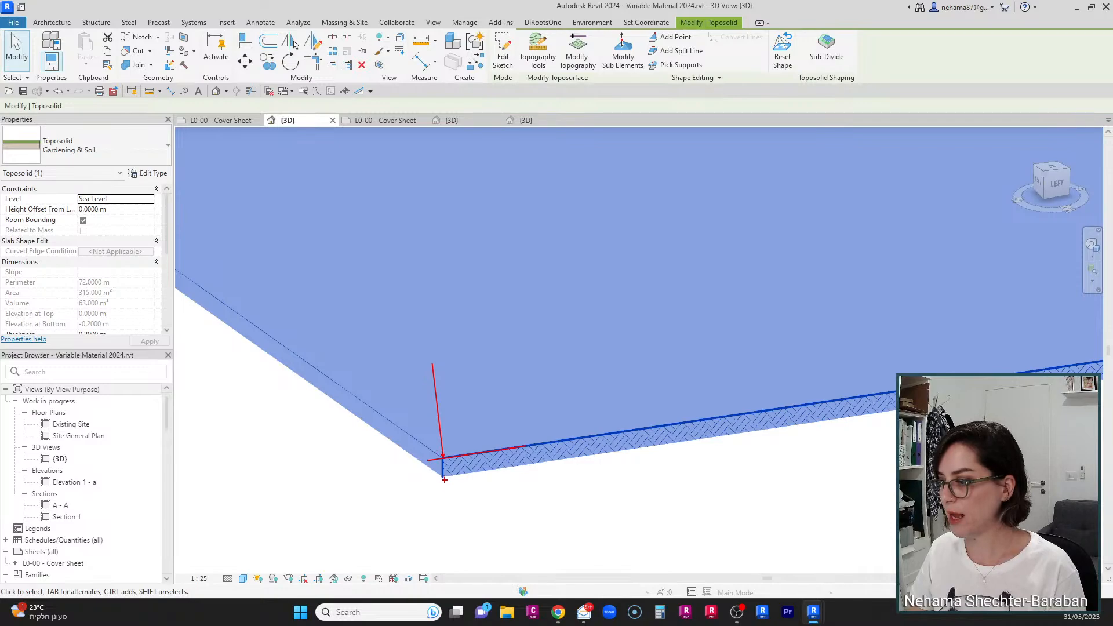
drag(444, 480, 564, 462)
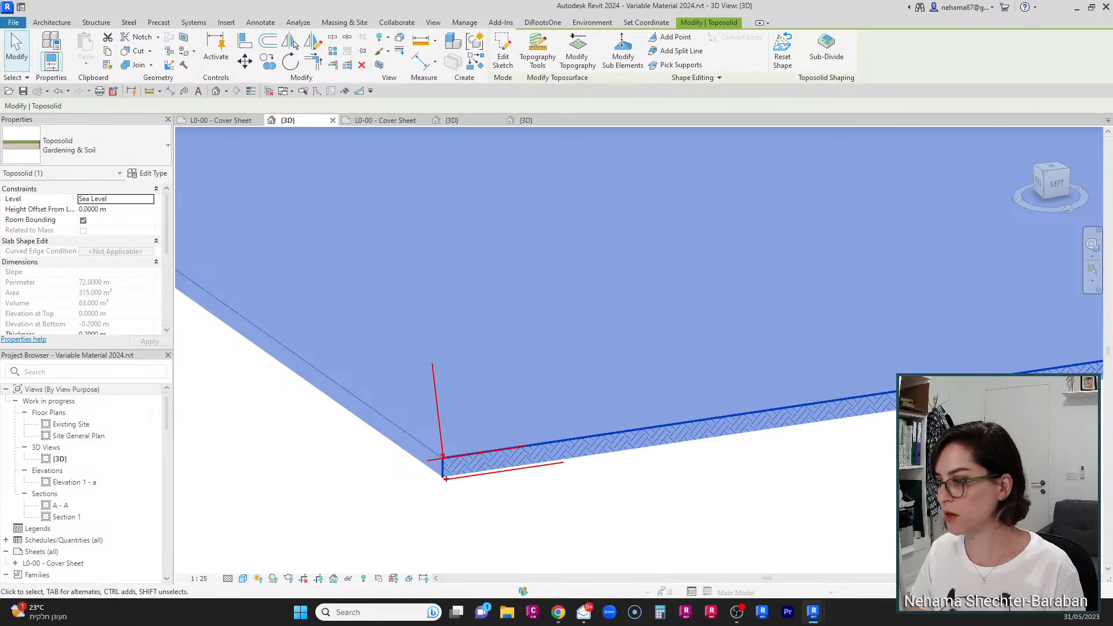
drag(444, 479, 437, 523)
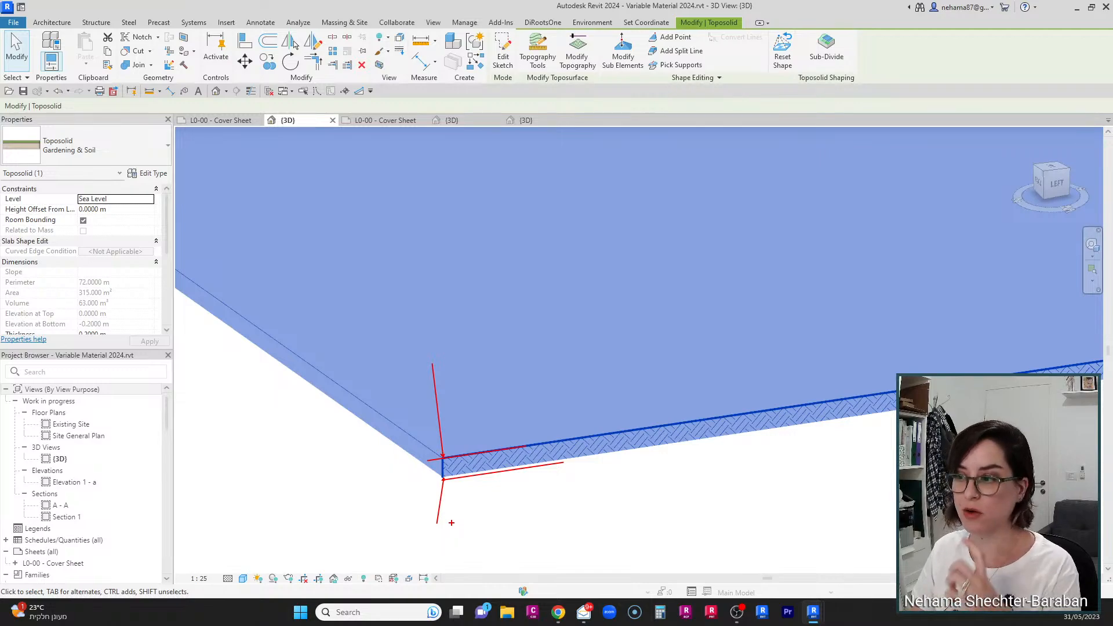
key(Escape)
scroll(673, 392, down, 4)
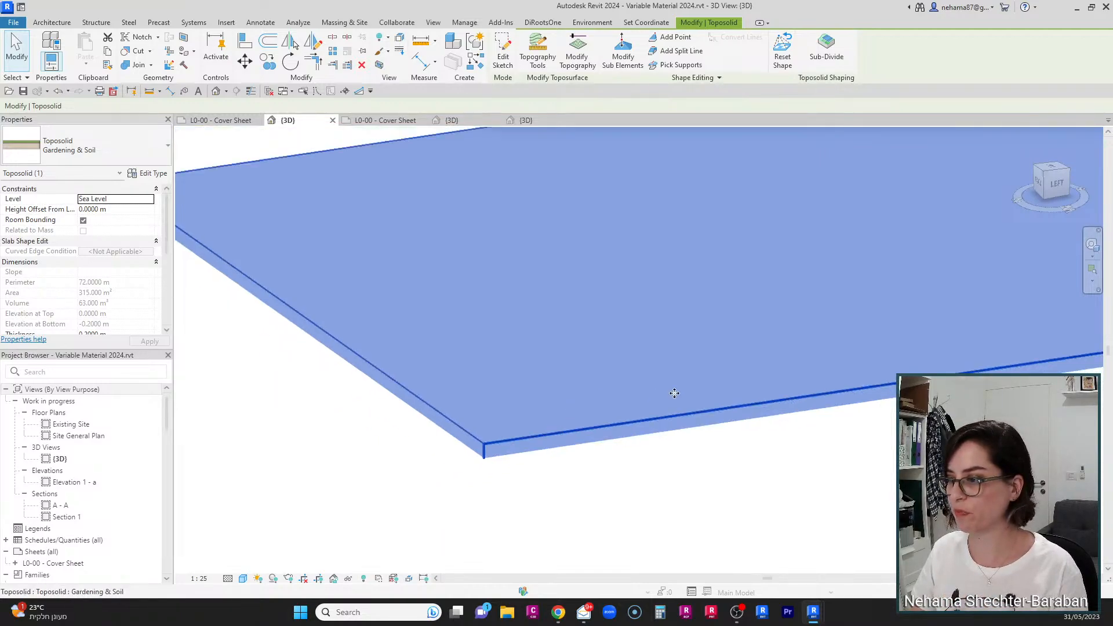
click(702, 464)
scroll(585, 425, up, 2)
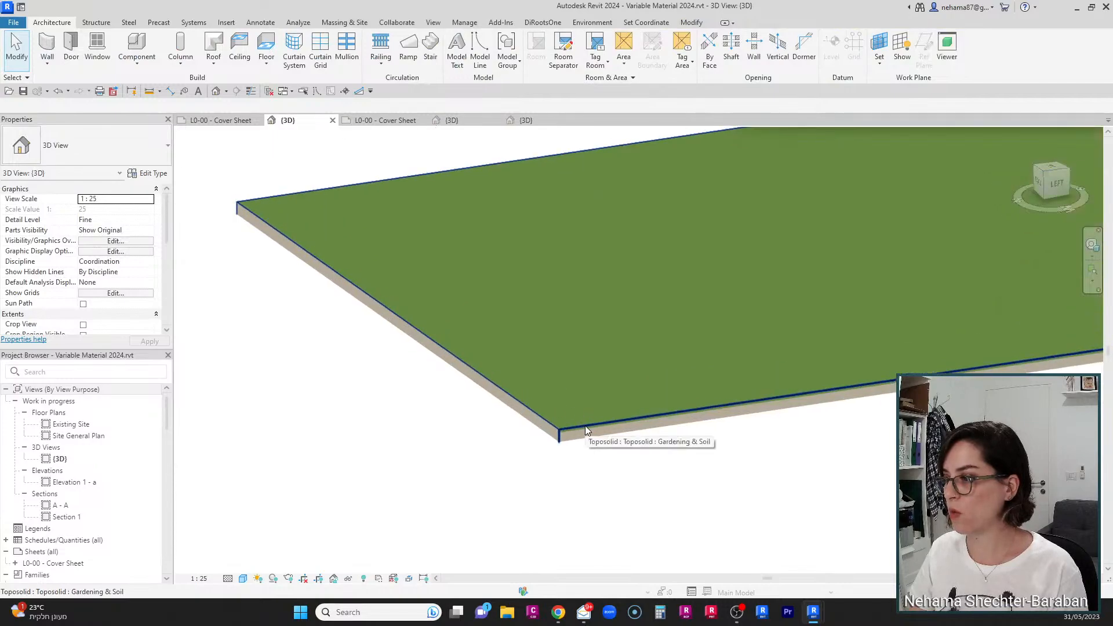
scroll(585, 426, down, 5)
click(353, 453)
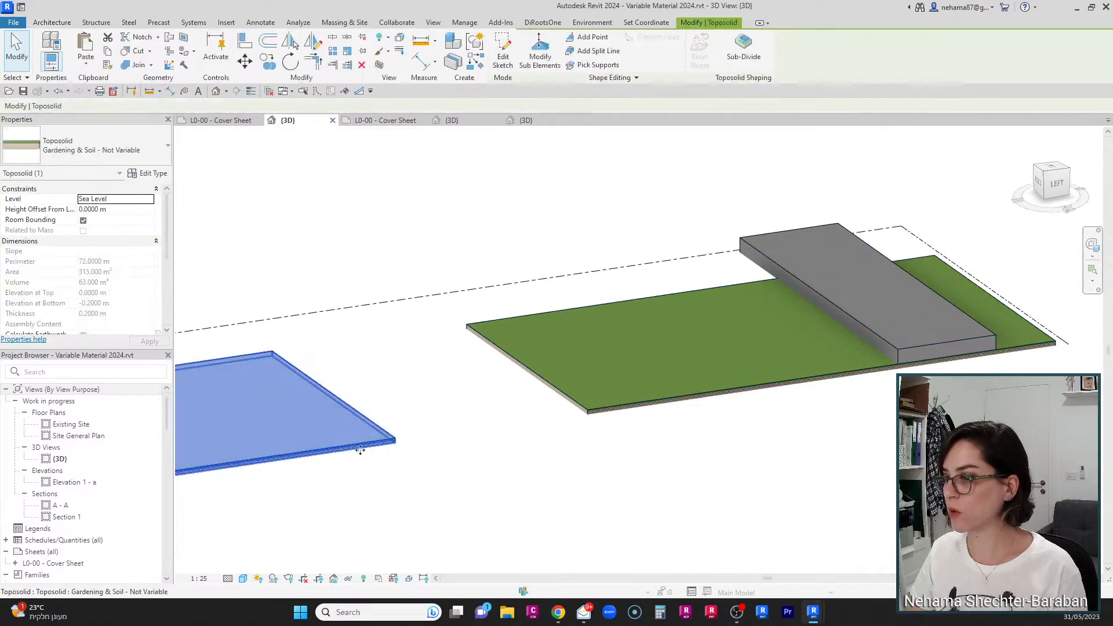
middle_drag(360, 448, 860, 460)
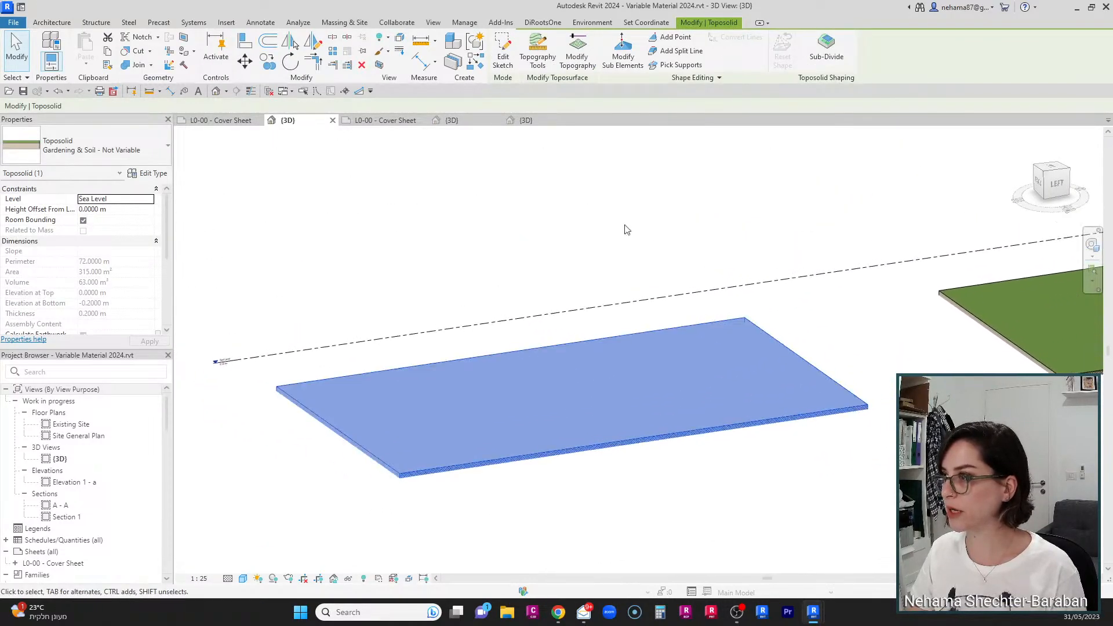
click(623, 58)
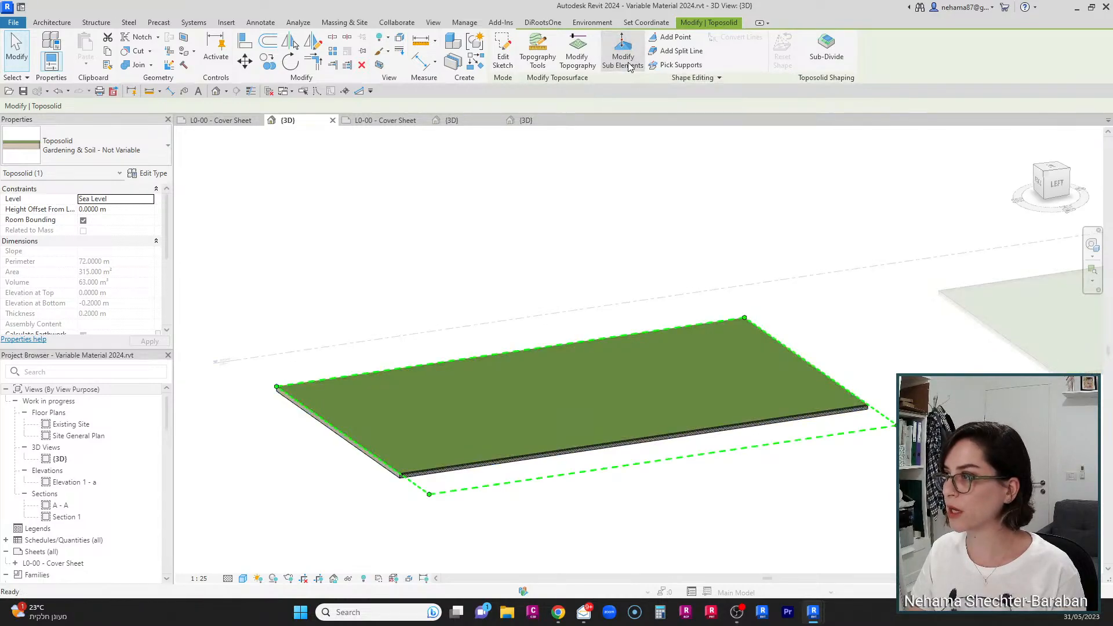
click(815, 368)
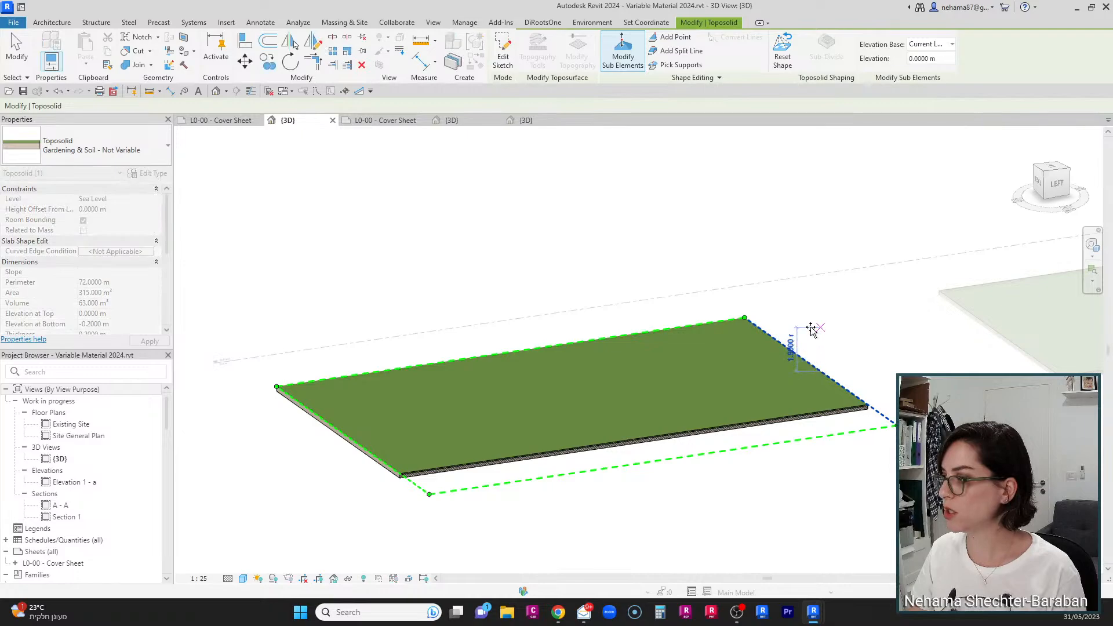
key(Escape)
key(Escape)
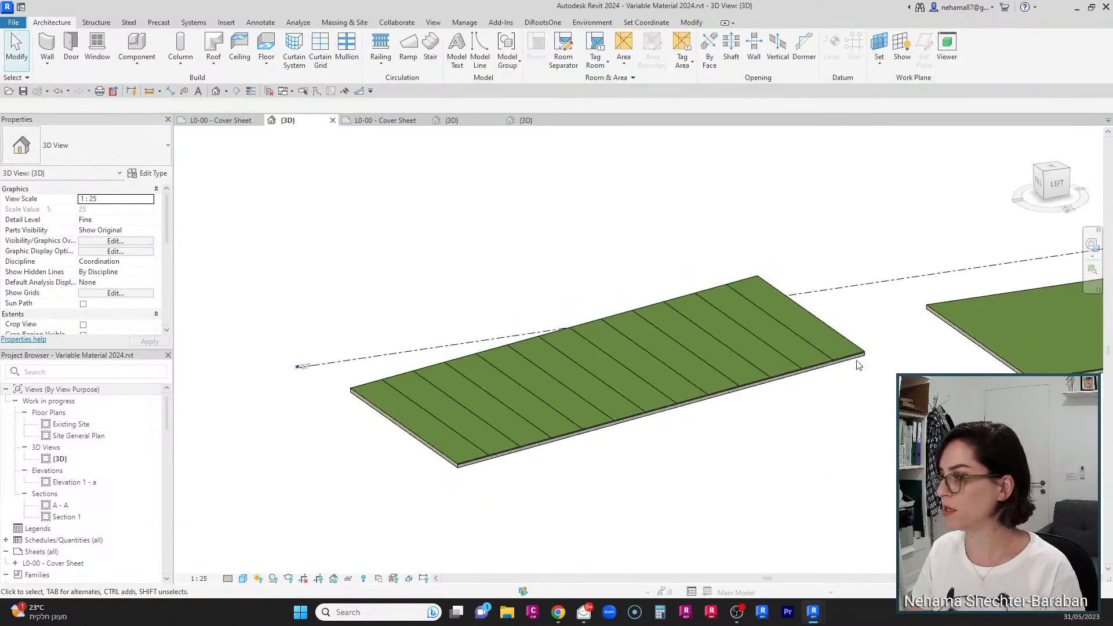
Step: Raise one edge of the Gardening & Soil toposolid about 4.6 m using Modify Sub Elements
shift+middle_drag(858, 364, 846, 436)
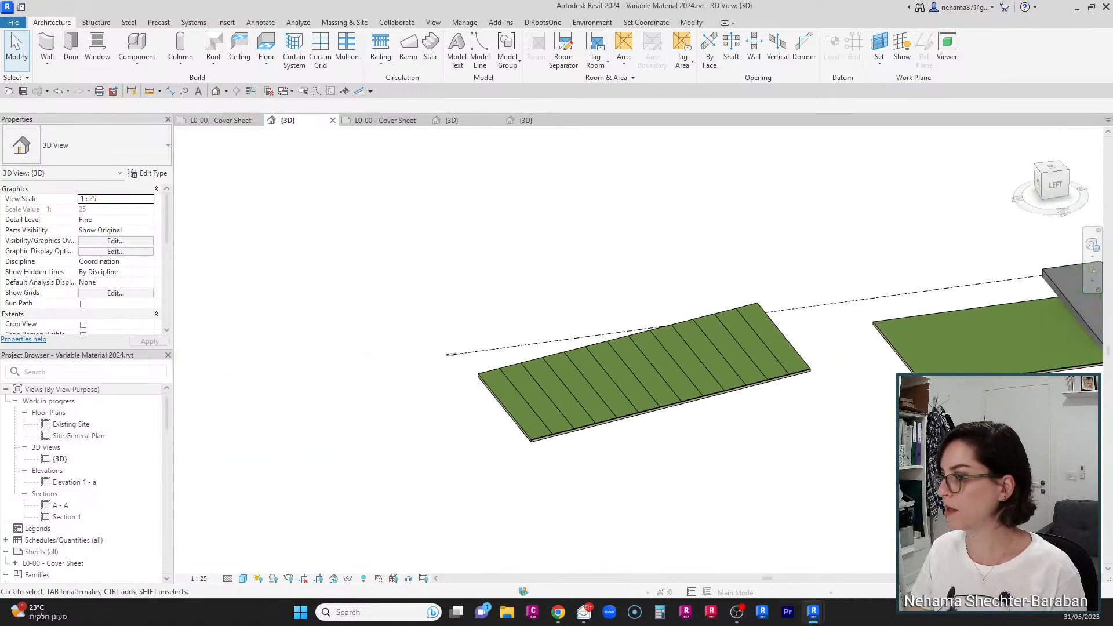
middle_drag(1055, 419, 557, 467)
scroll(569, 318, up, 3)
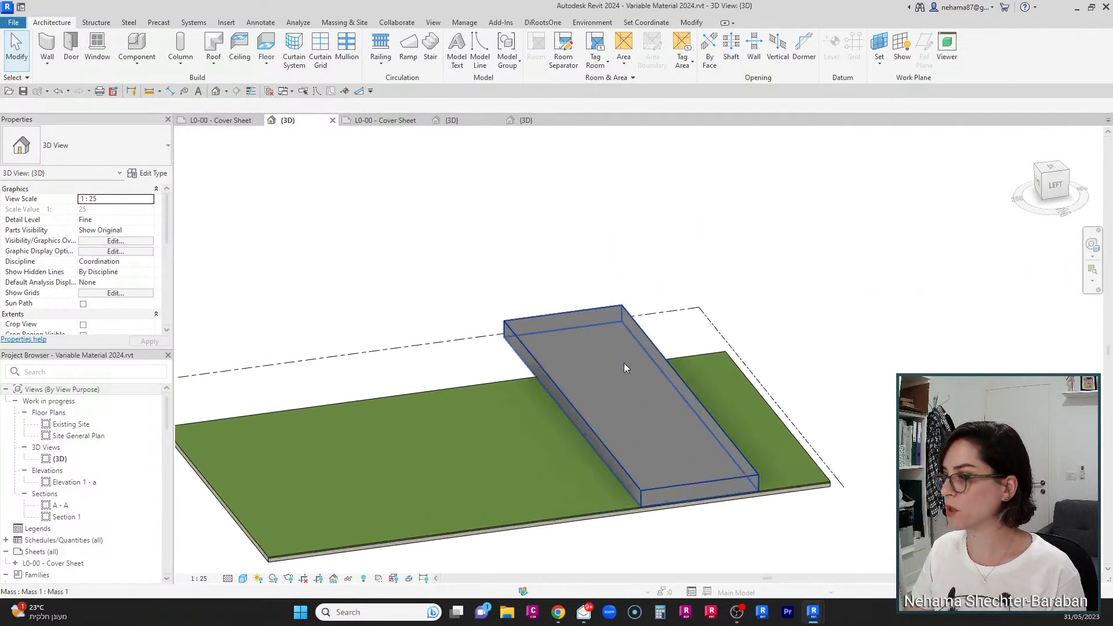
click(813, 469)
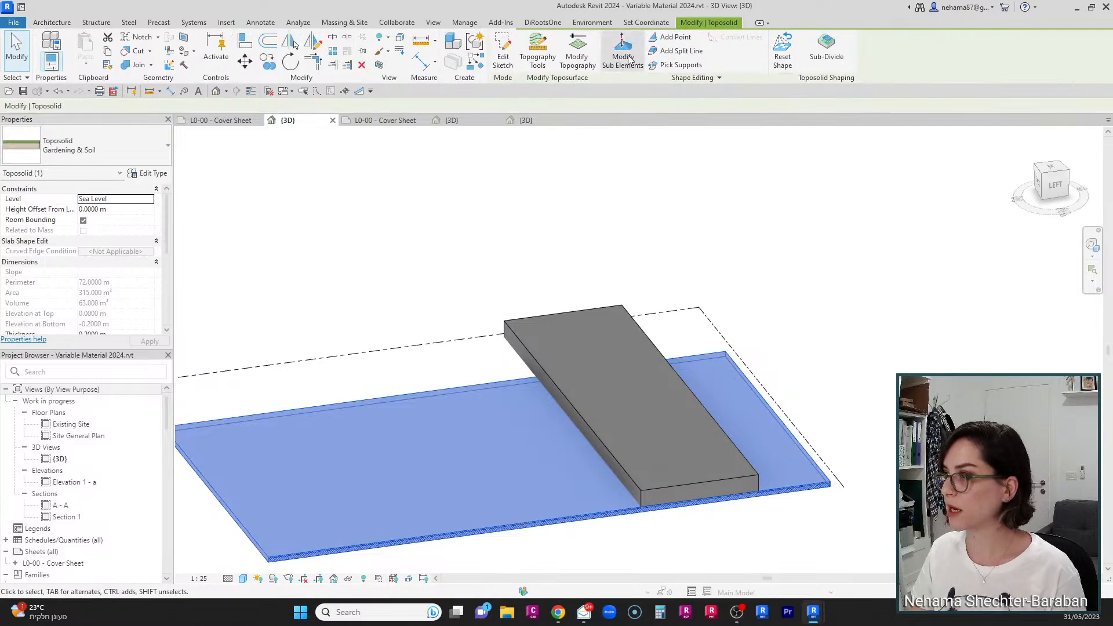
click(624, 55)
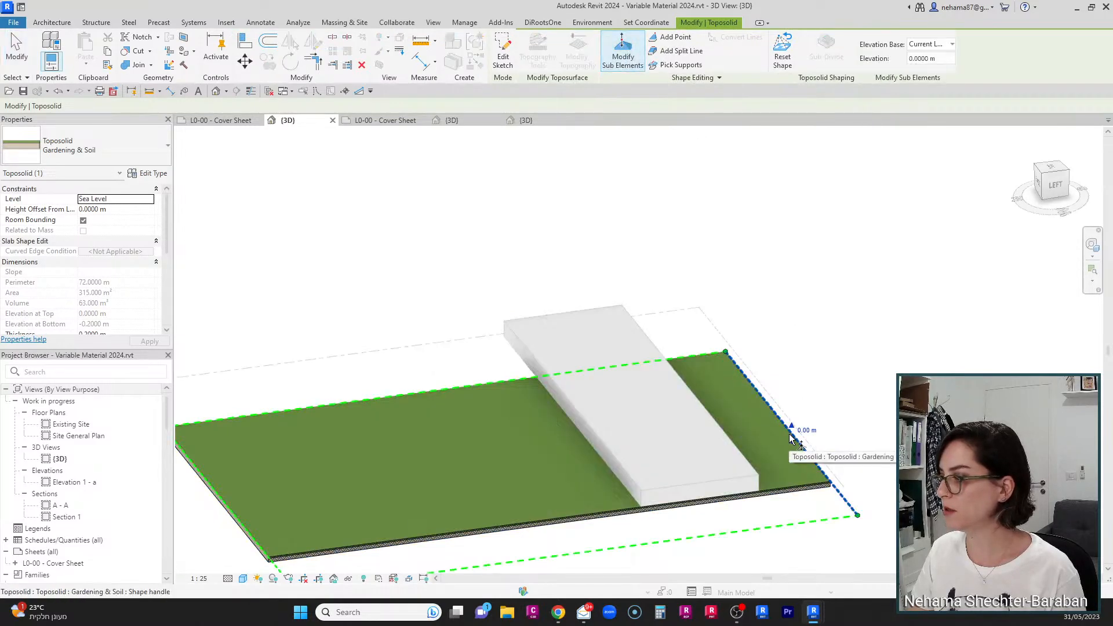
drag(795, 428, 794, 316)
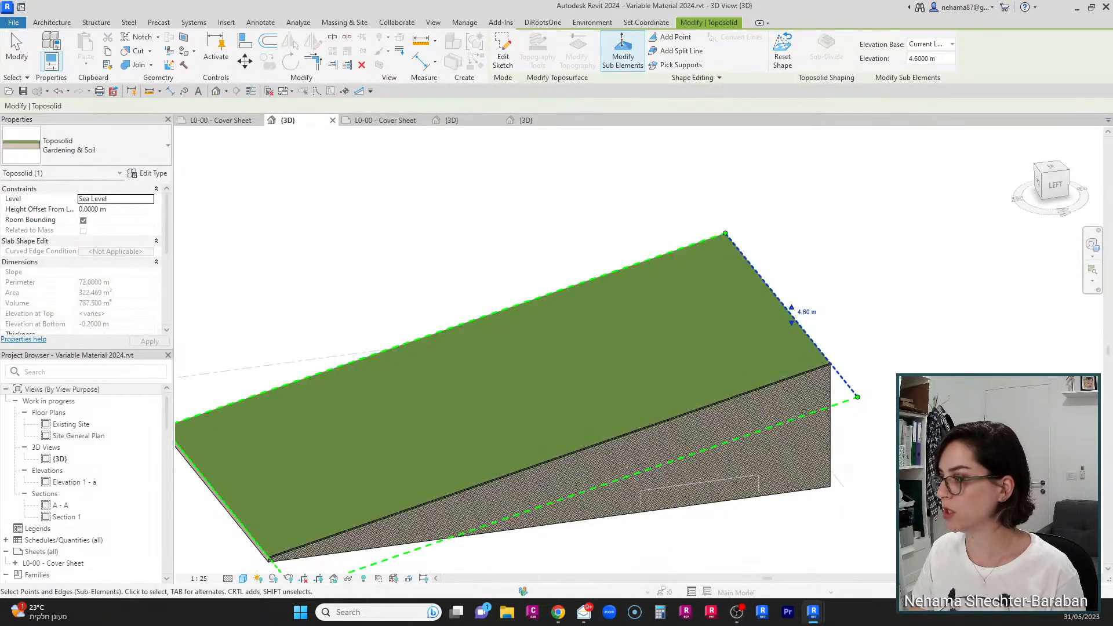
key(Escape)
key(Escape)
Step: View the toposolids from the side and review the Water floor type's layer structure, then cancel the floor command
scroll(841, 302, down, 3)
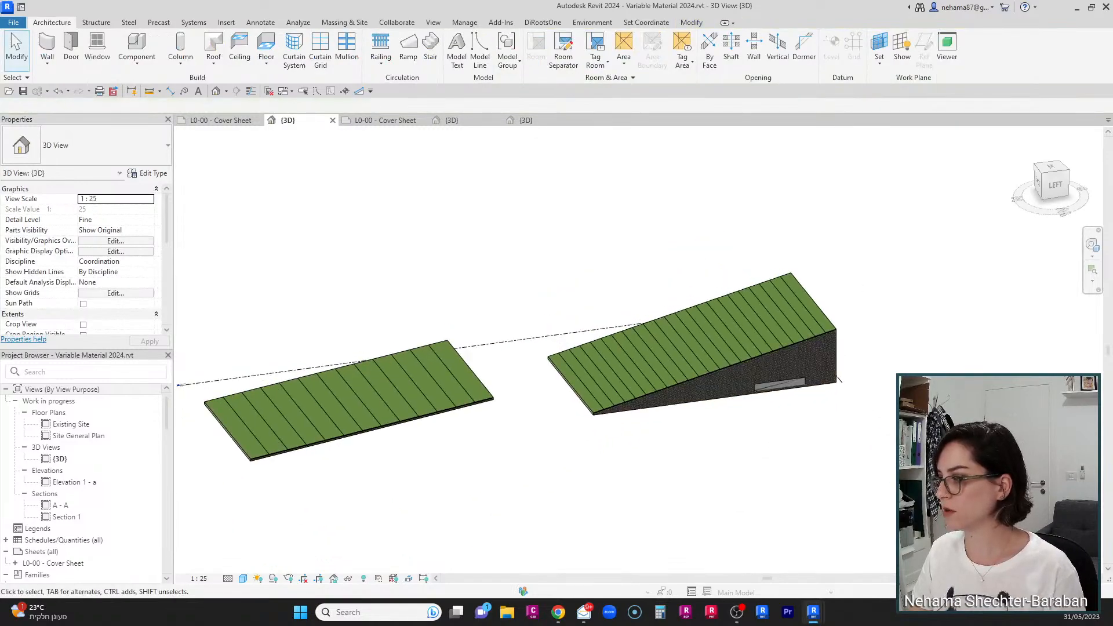
mouse_move(863, 499)
shift+middle_down()
mouse_move(828, 374)
mouse_move(797, 384)
mouse_move(829, 400)
mouse_move(785, 454)
shift+middle_up()
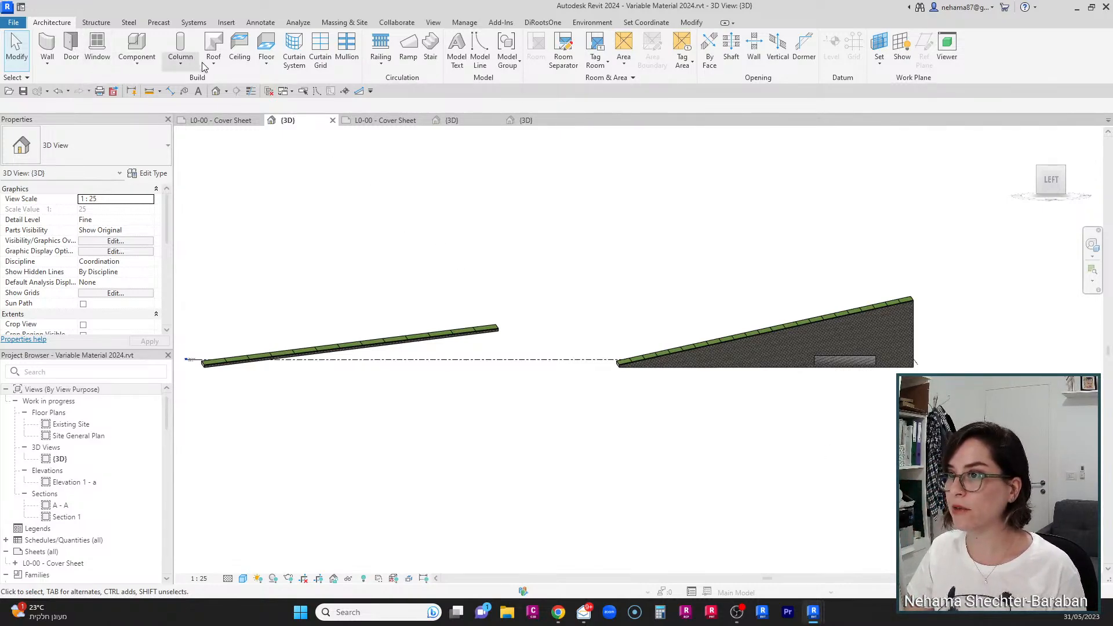
click(266, 46)
click(147, 173)
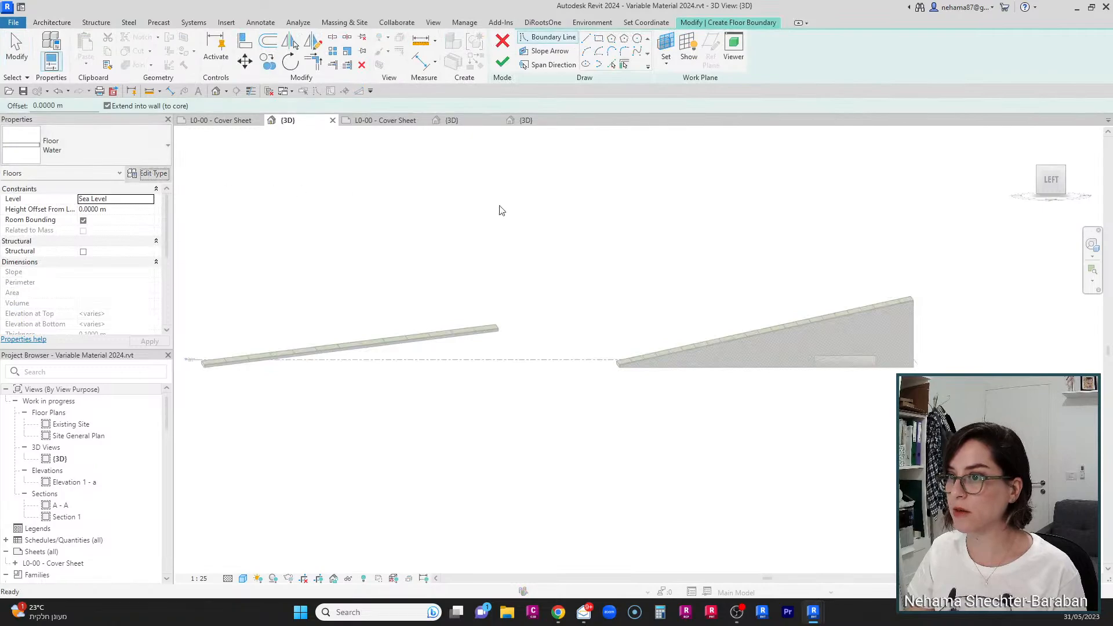
click(691, 184)
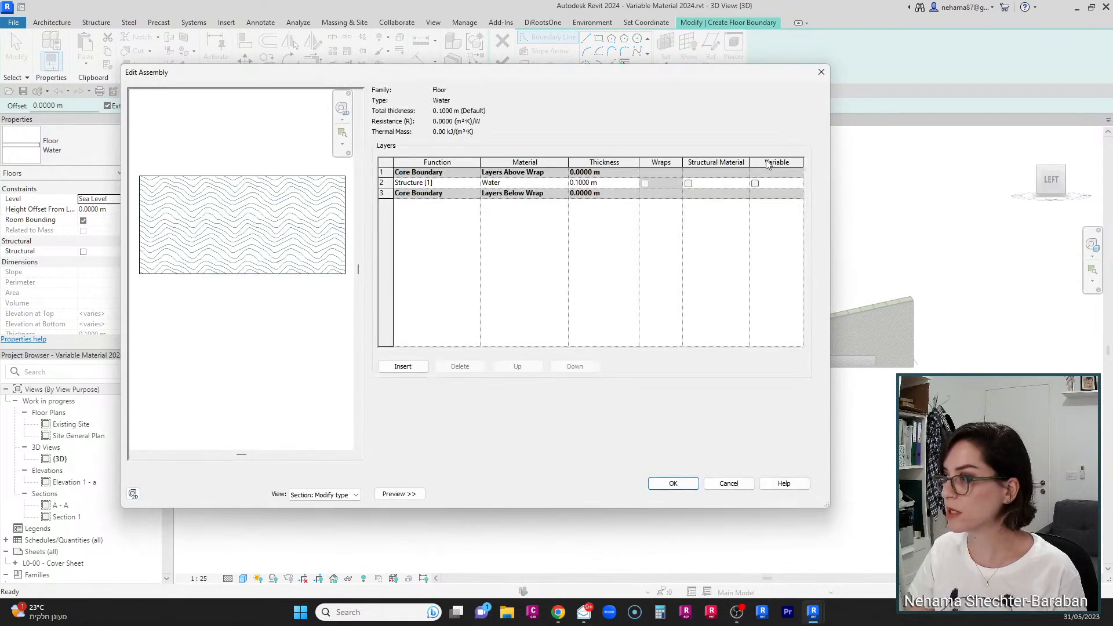
click(731, 486)
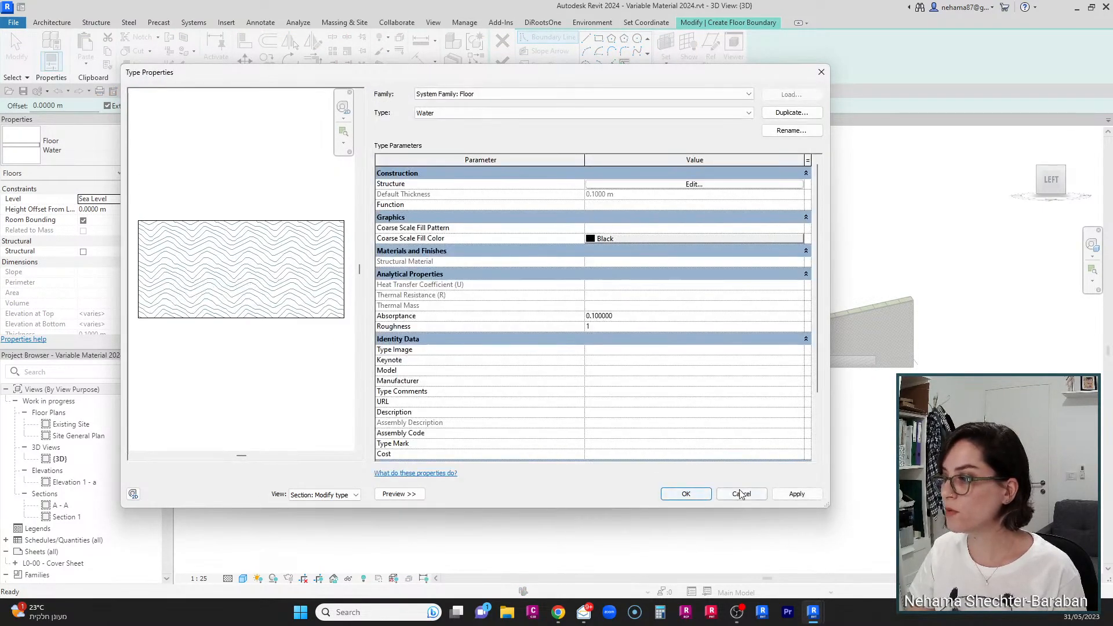
click(732, 490)
key(Escape)
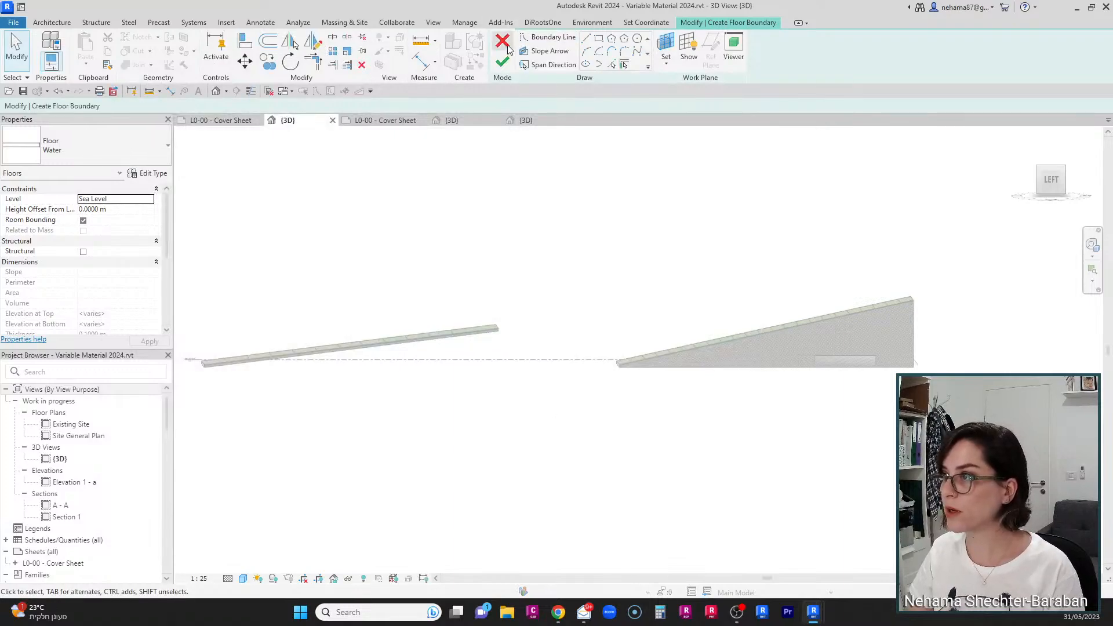
click(503, 43)
Step: Switch to the top view and try to place a Concrete wall type 1 wall
scroll(412, 315, down, 3)
shift+middle_drag(623, 325, 629, 426)
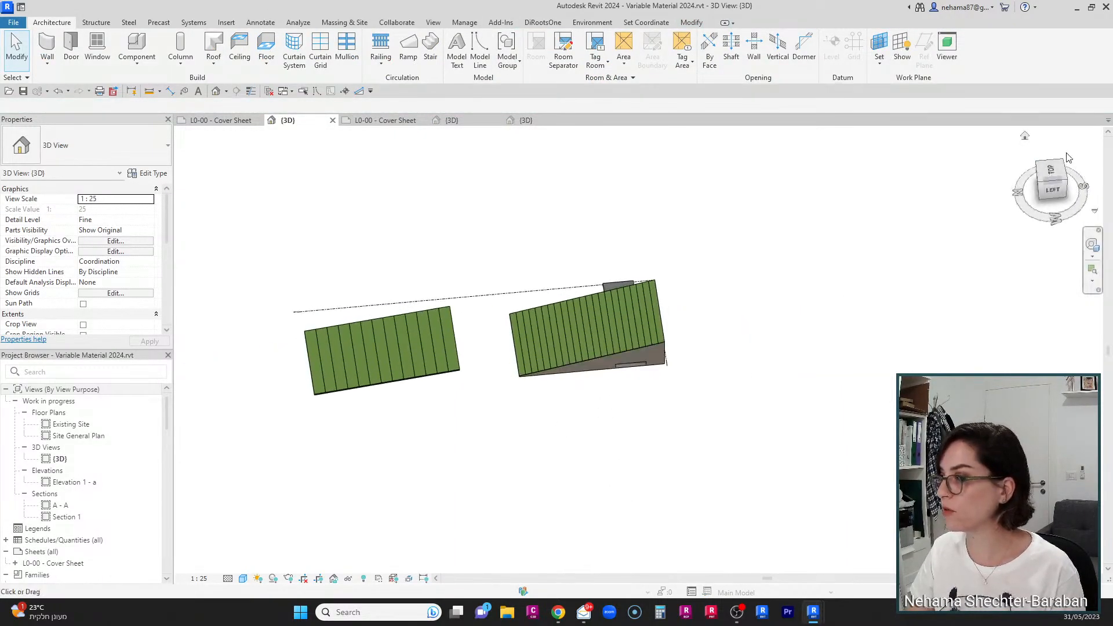
click(1055, 176)
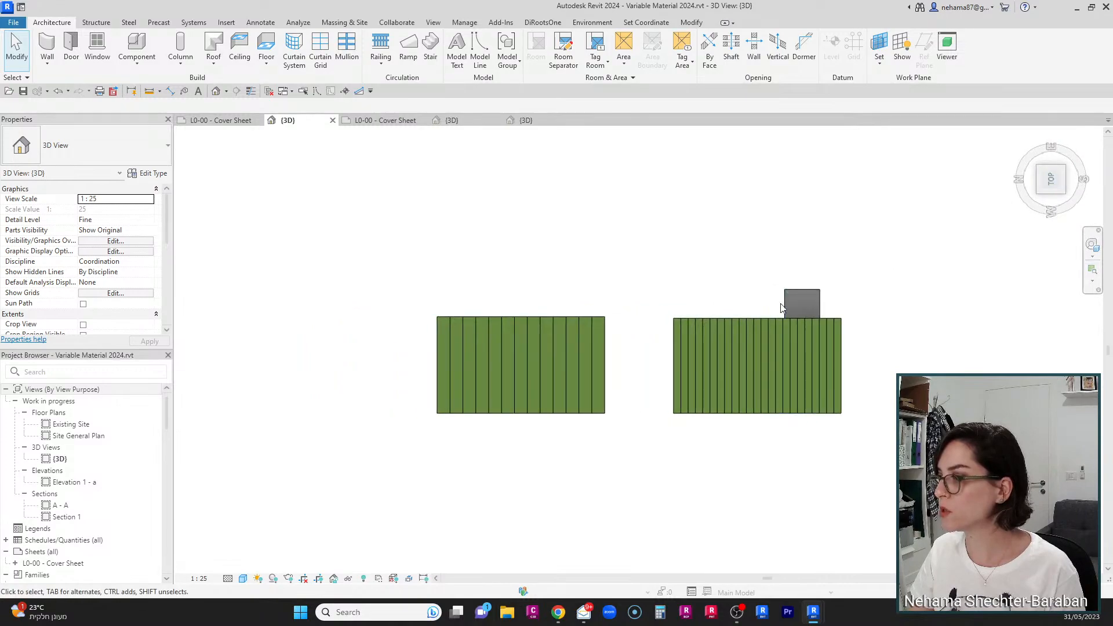
click(48, 41)
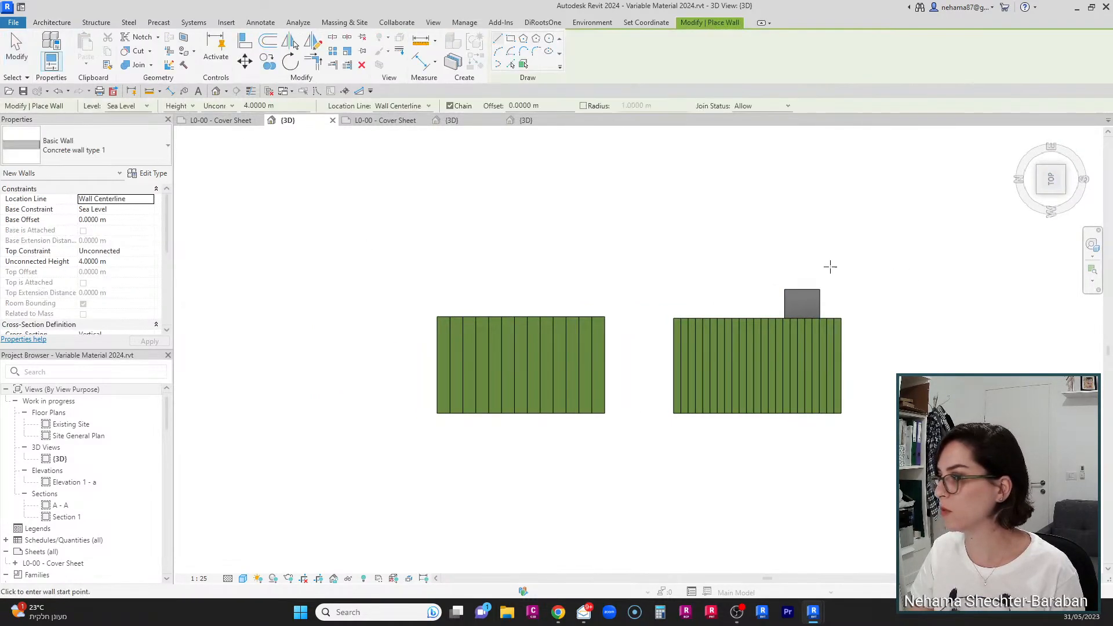
click(920, 308)
key(Escape)
key(Escape)
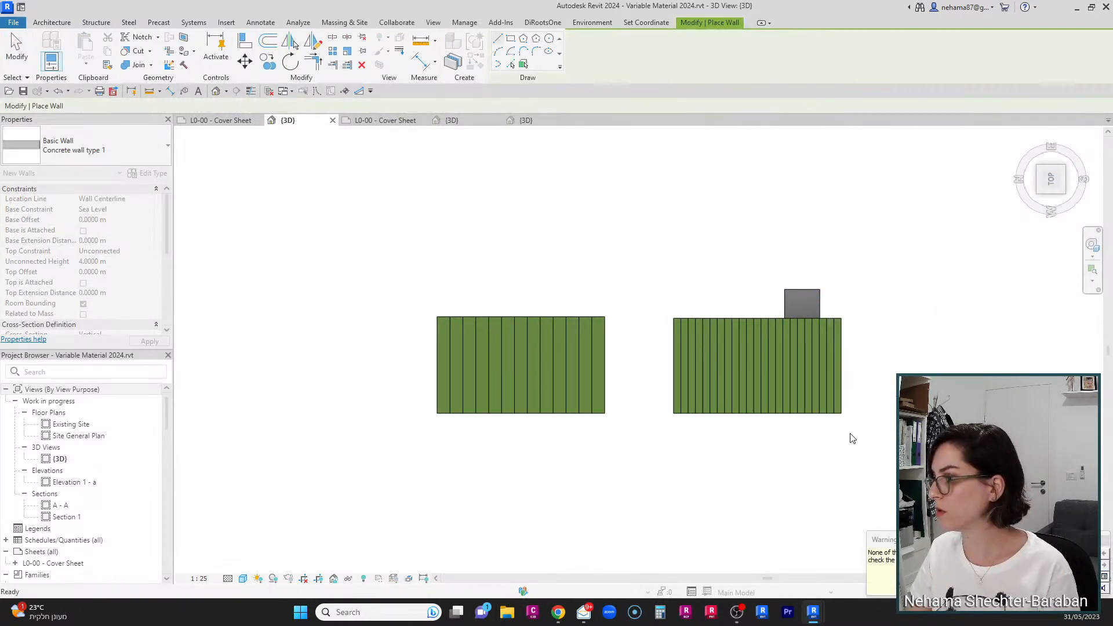
Step: Turn off the 3D view's section box using Reveal Hidden Elements, then leave reveal mode
click(363, 579)
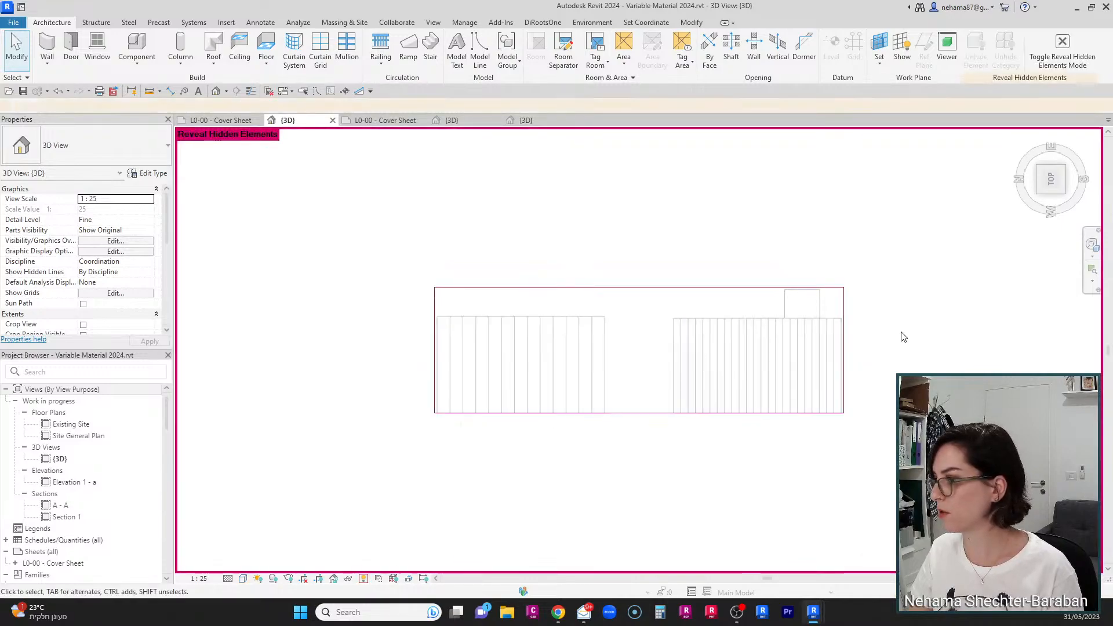
click(844, 348)
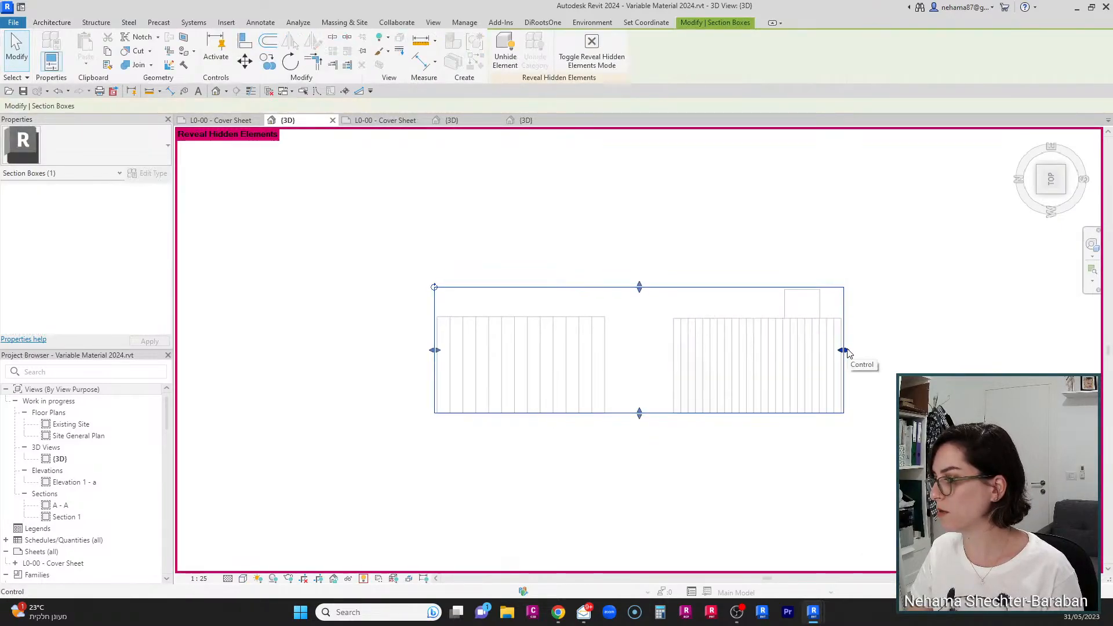
click(196, 314)
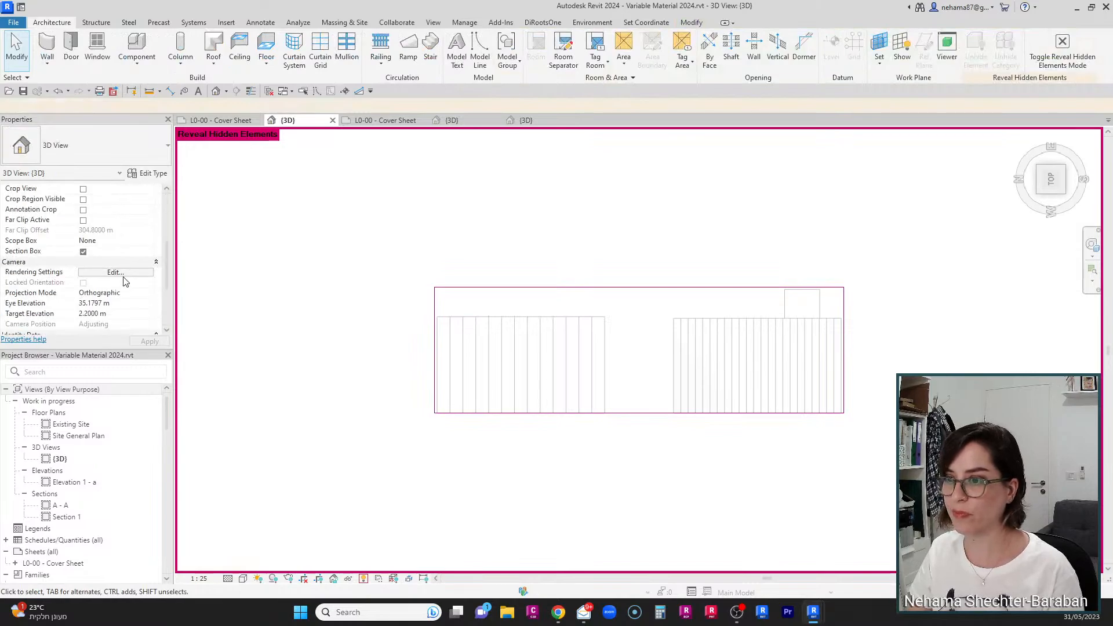
scroll(108, 275, down, 5)
click(83, 252)
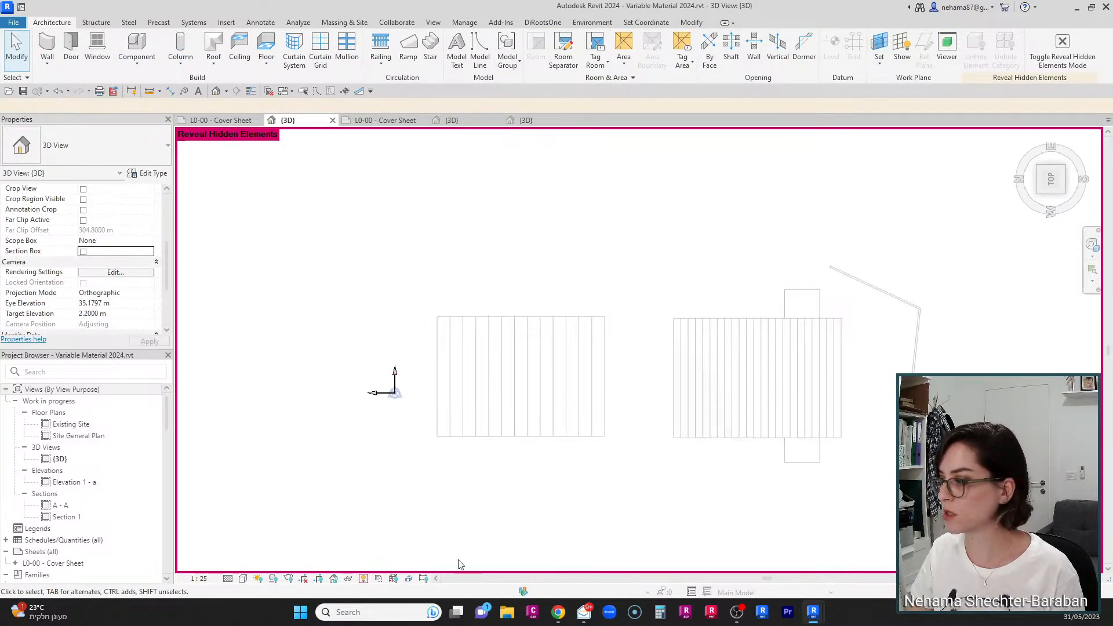
click(363, 579)
Step: Select the chain of concrete walls, open their type structure and insert a new layer moved to the top
scroll(956, 328, down, 2)
shift+middle_drag(969, 353, 970, 307)
scroll(928, 371, up, 4)
key(Tab)
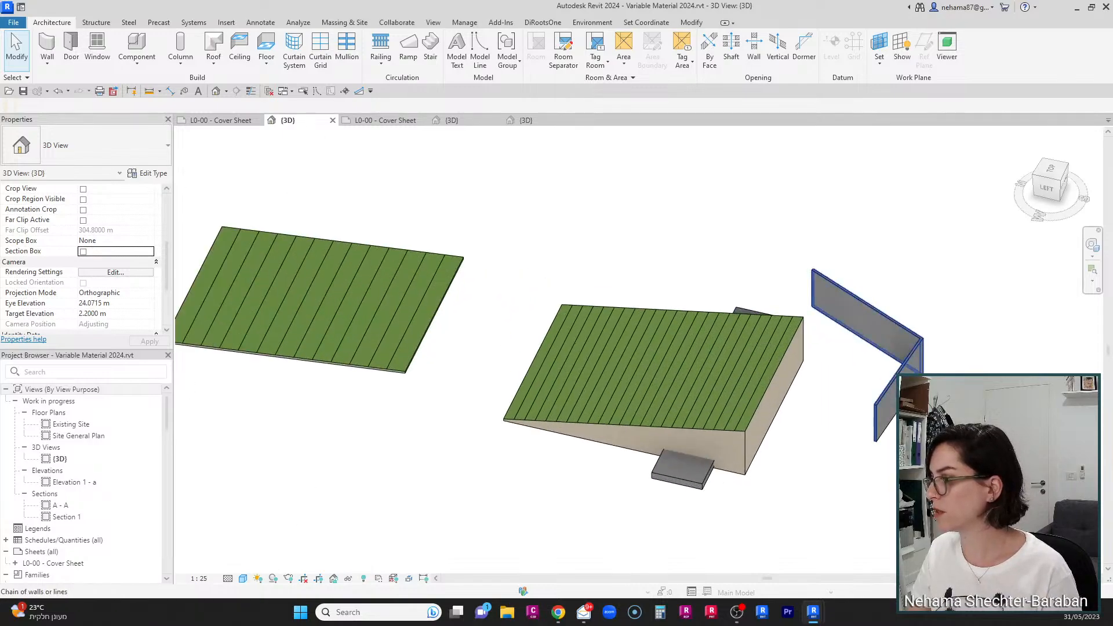
click(927, 372)
middle_drag(977, 459, 785, 456)
shift+middle_drag(722, 480, 728, 343)
scroll(728, 344, up, 3)
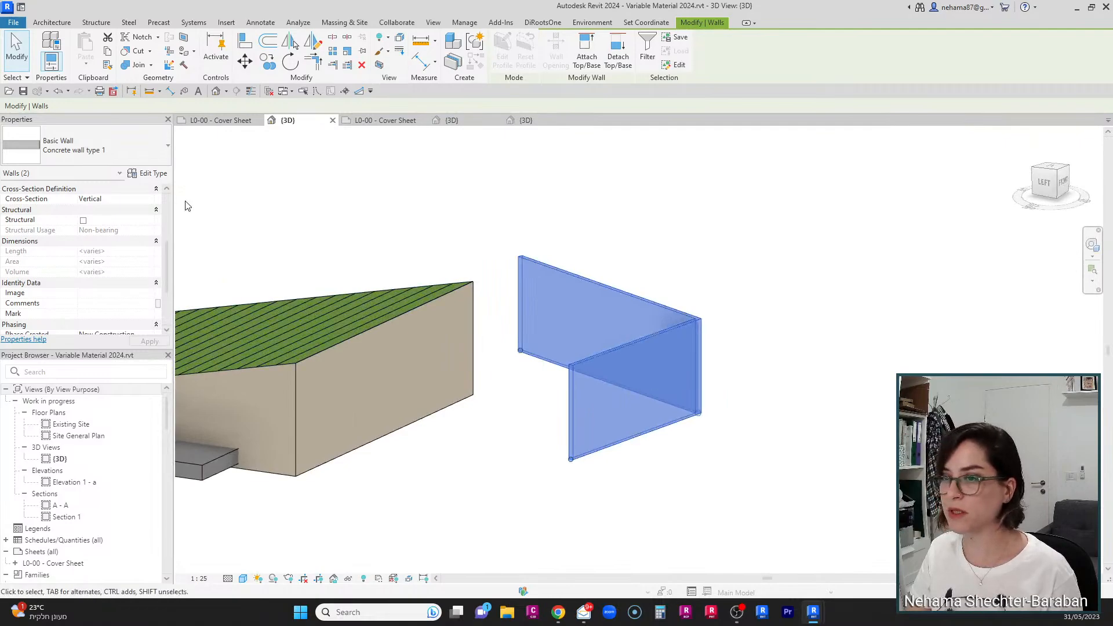
click(147, 173)
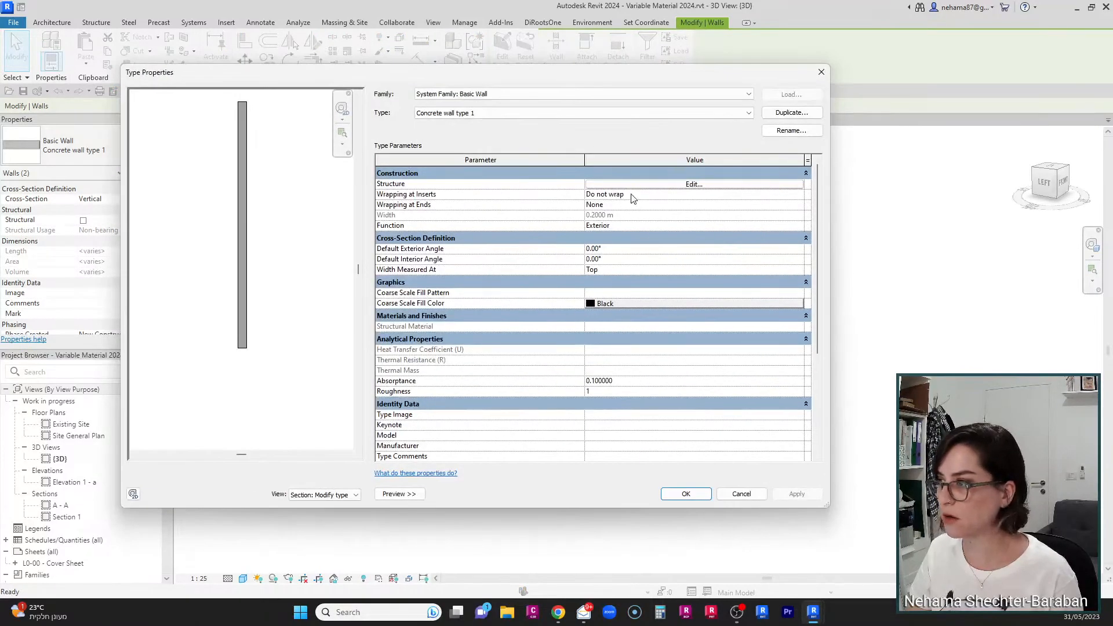
click(666, 184)
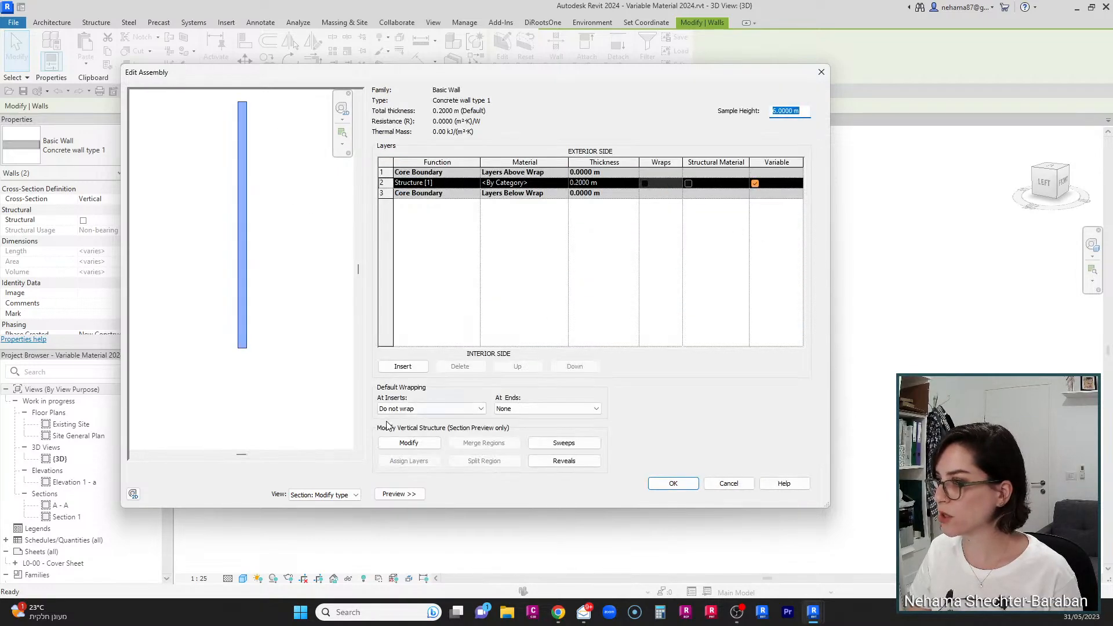
click(403, 367)
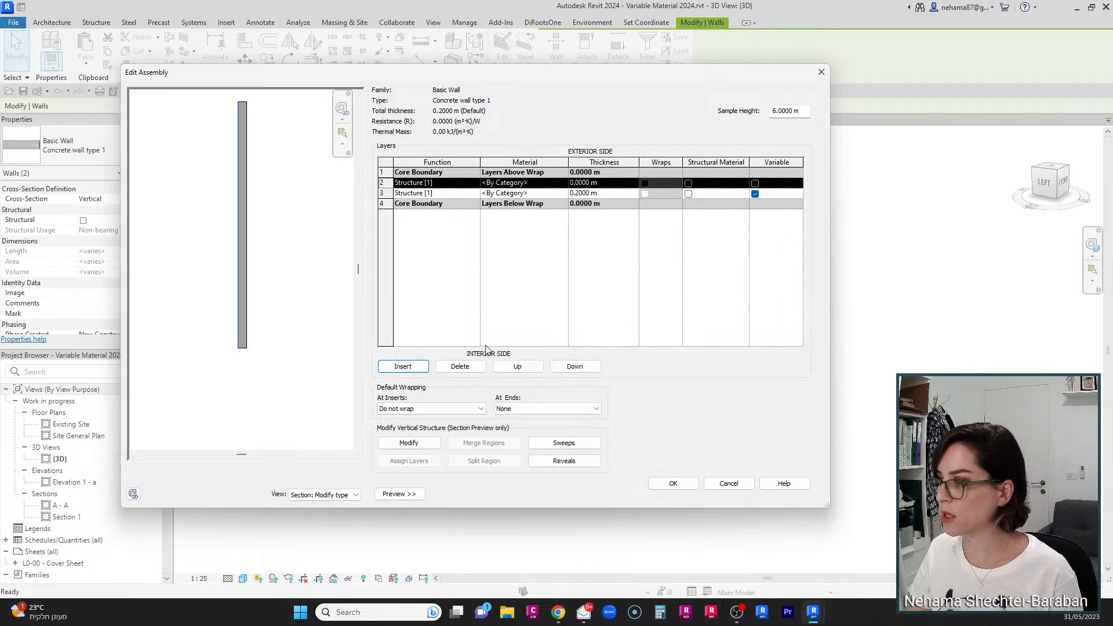
click(515, 367)
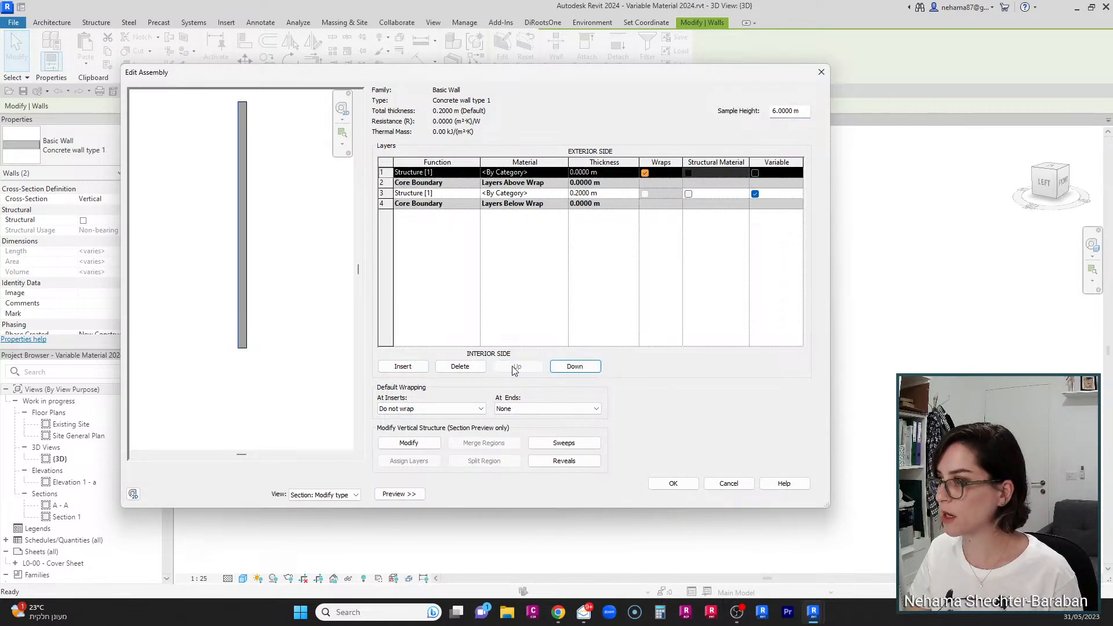
Step: Set the new top layer's material to concrete
click(553, 172)
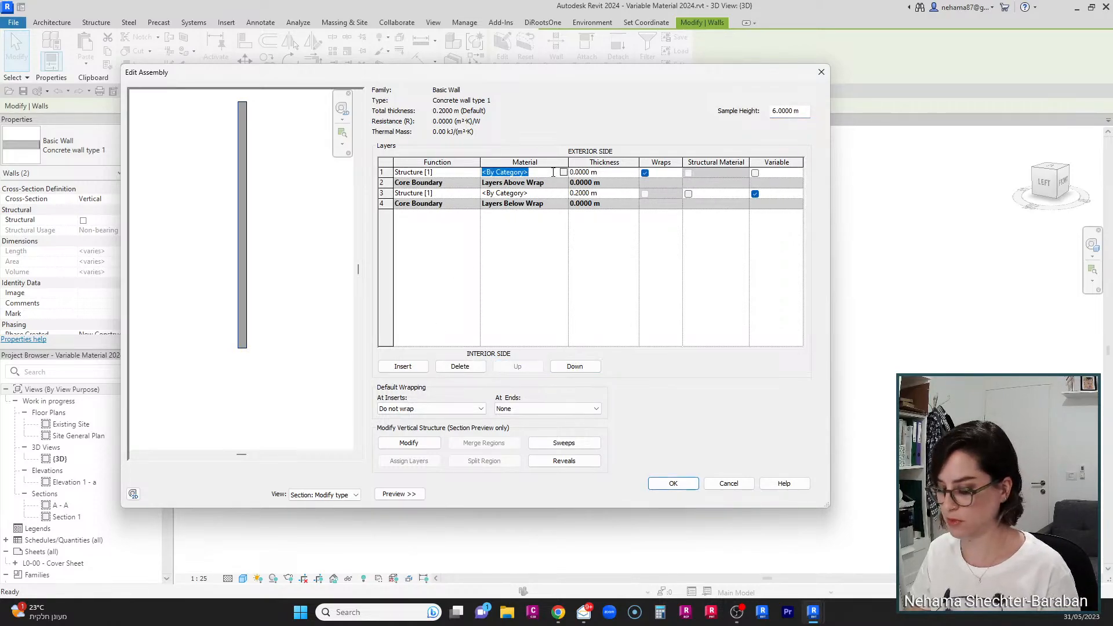
text(concr)
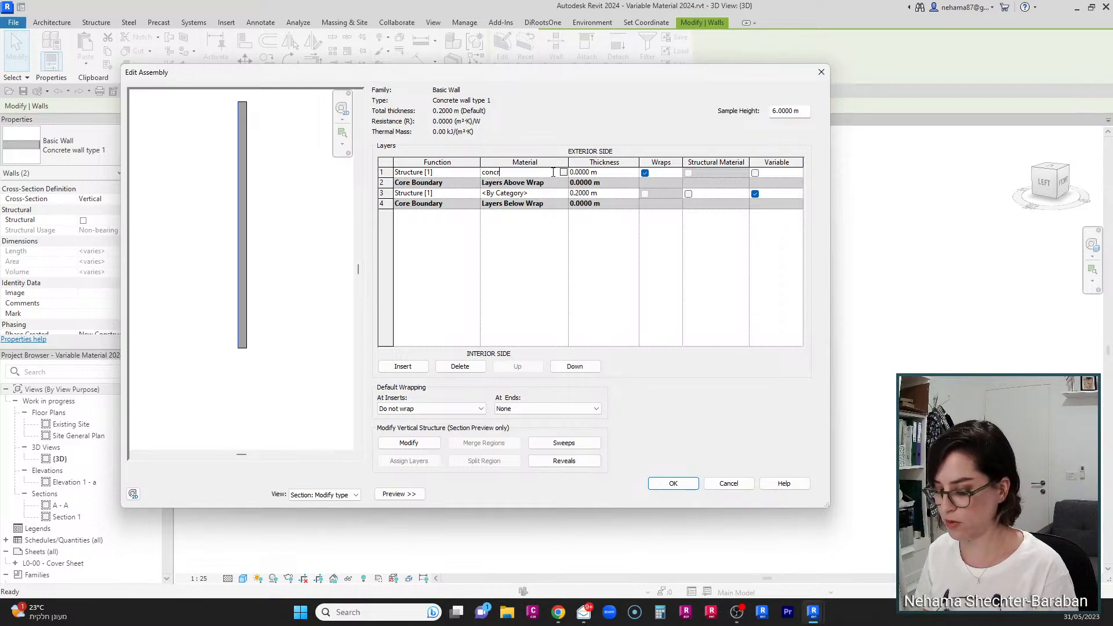
text(ete)
key(Tab)
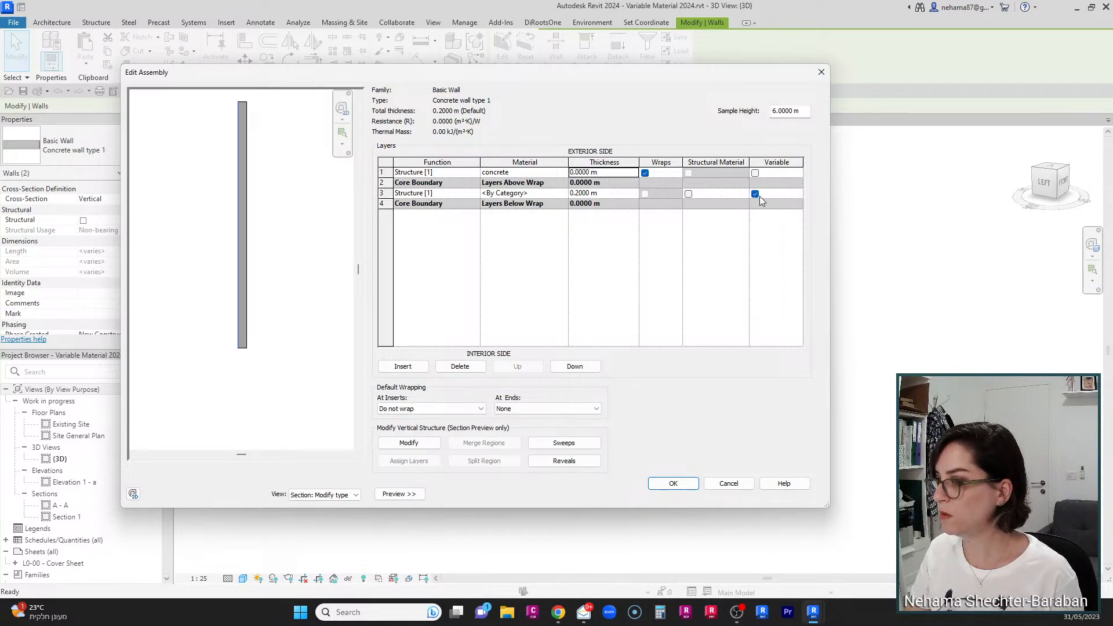
Step: Set the concrete layer's thickness to 0.1 m and confirm the wall structure
click(669, 485)
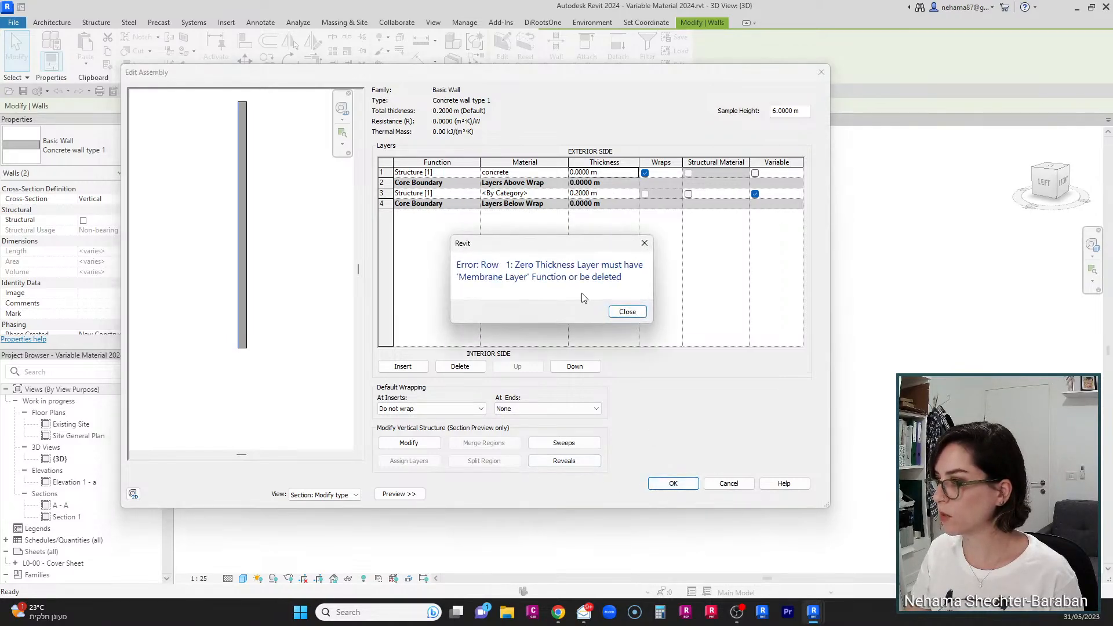
click(626, 312)
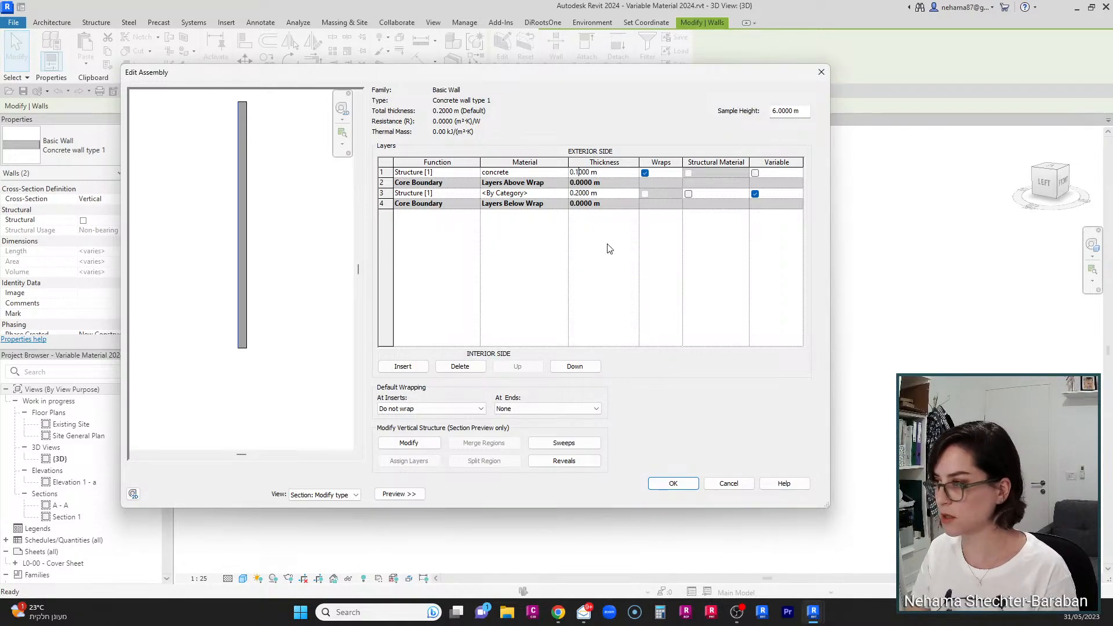
click(660, 483)
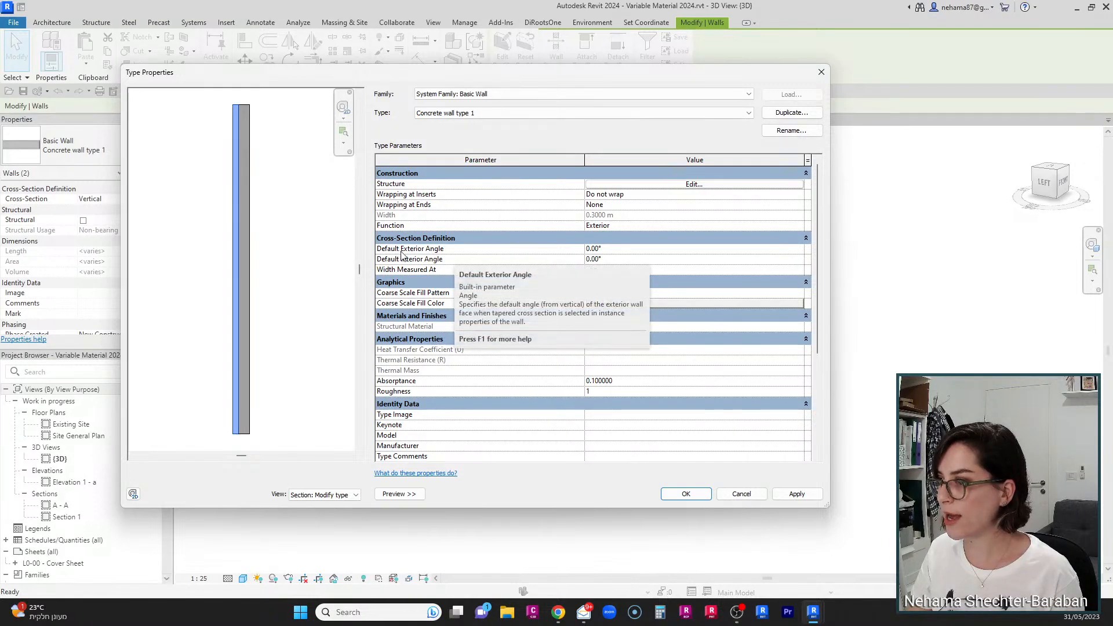
Step: Set the wall type's default exterior angle to 15° and confirm the type properties
click(609, 251)
text(1)
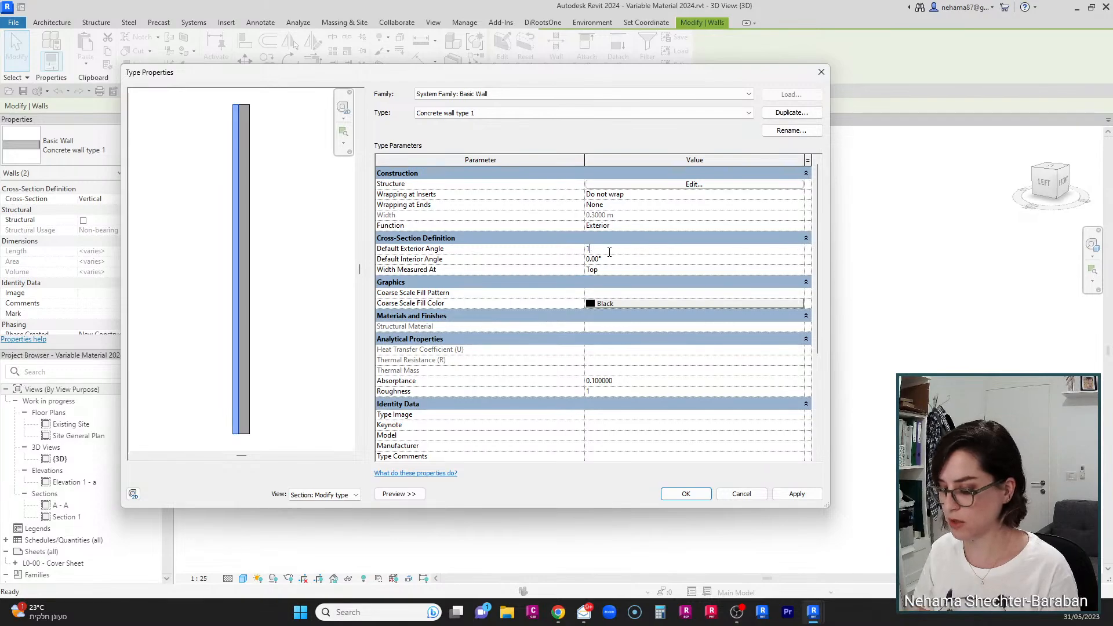
text(5)
click(626, 264)
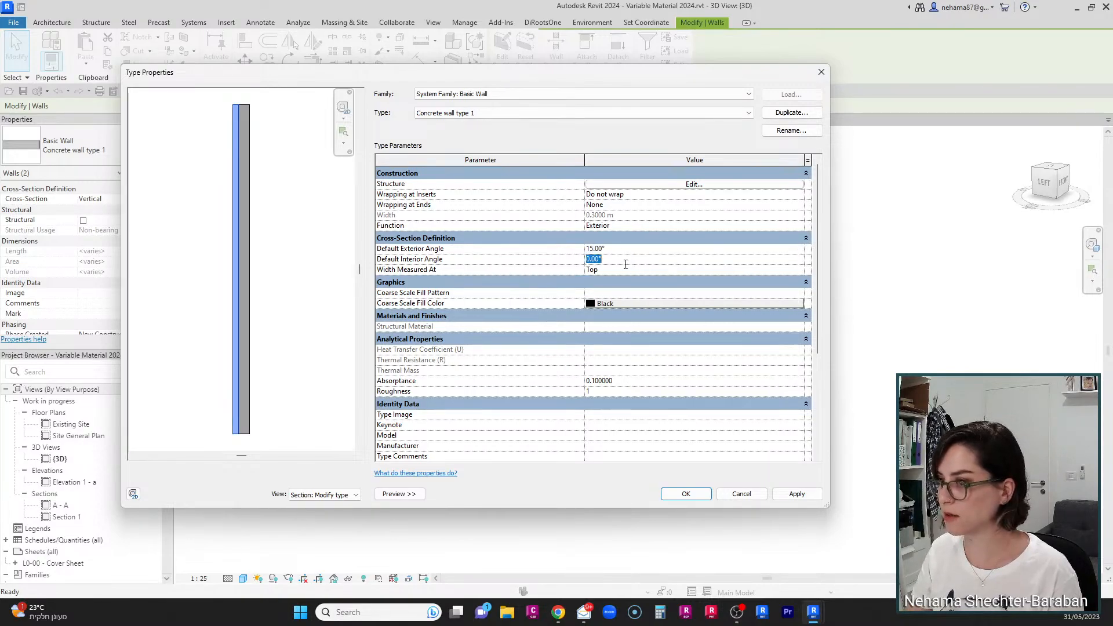
click(687, 495)
click(667, 518)
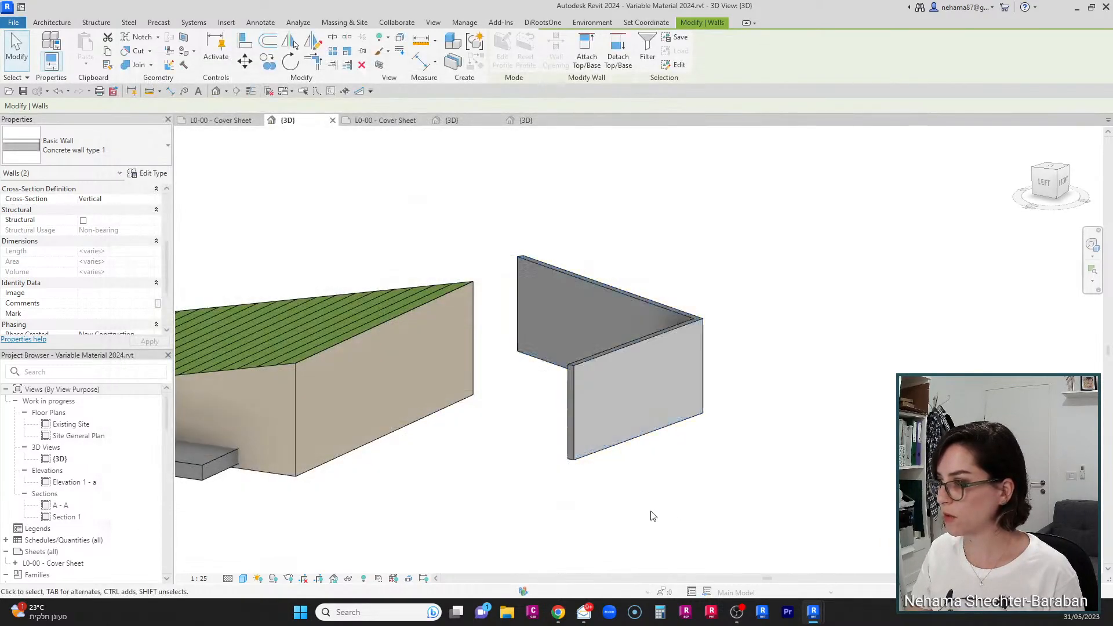
Step: Set the front concrete wall's cross-section to Tapered
click(586, 398)
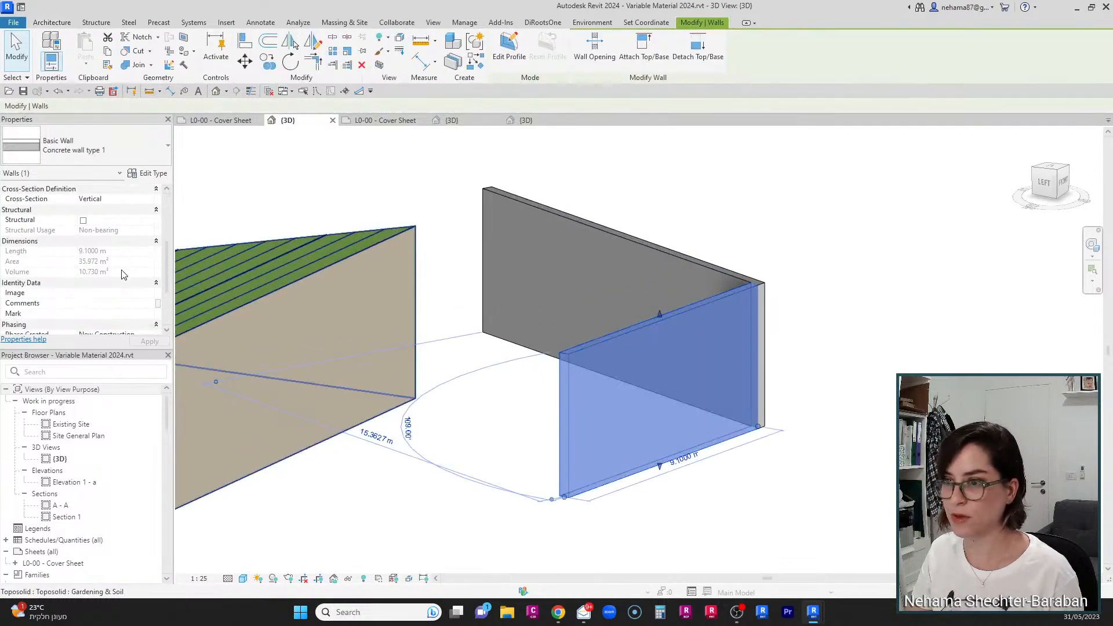
scroll(105, 224, down, 3)
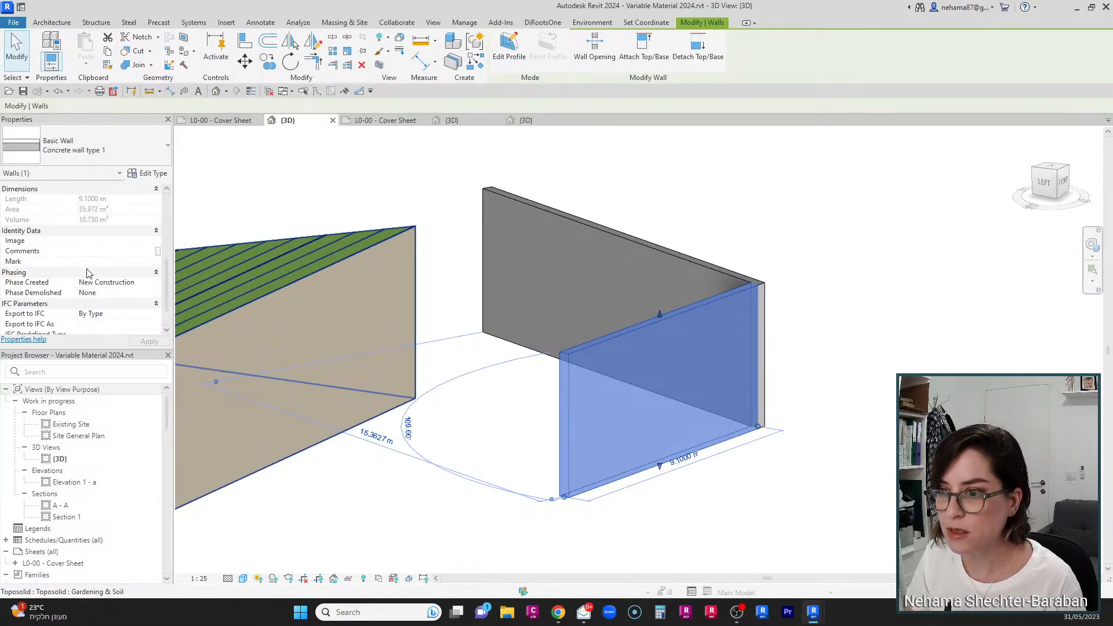
scroll(104, 252, up, 5)
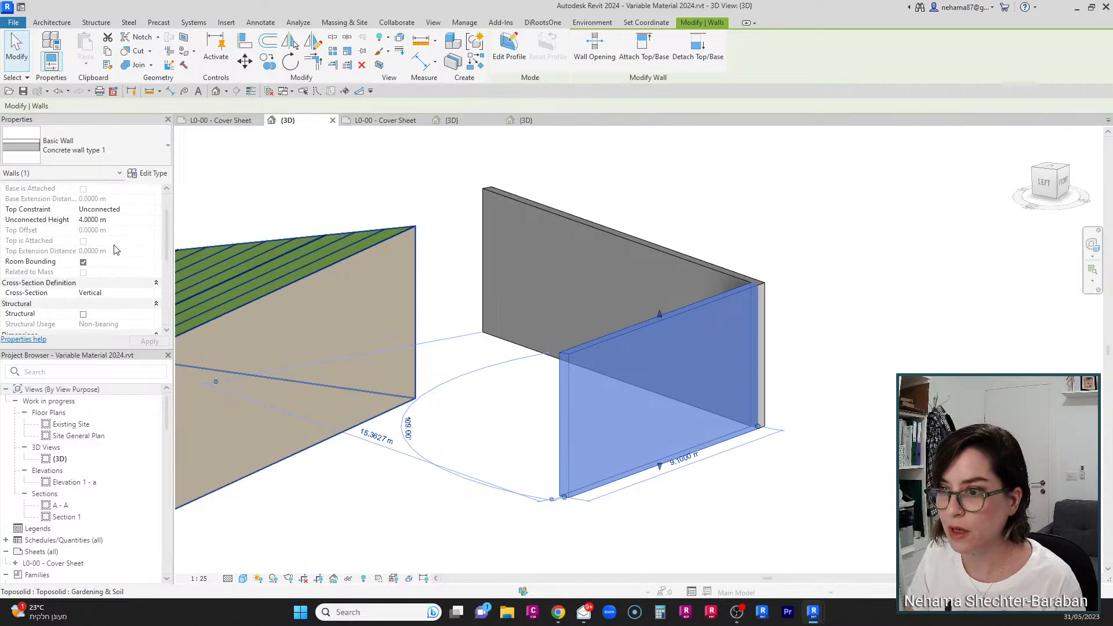
click(152, 296)
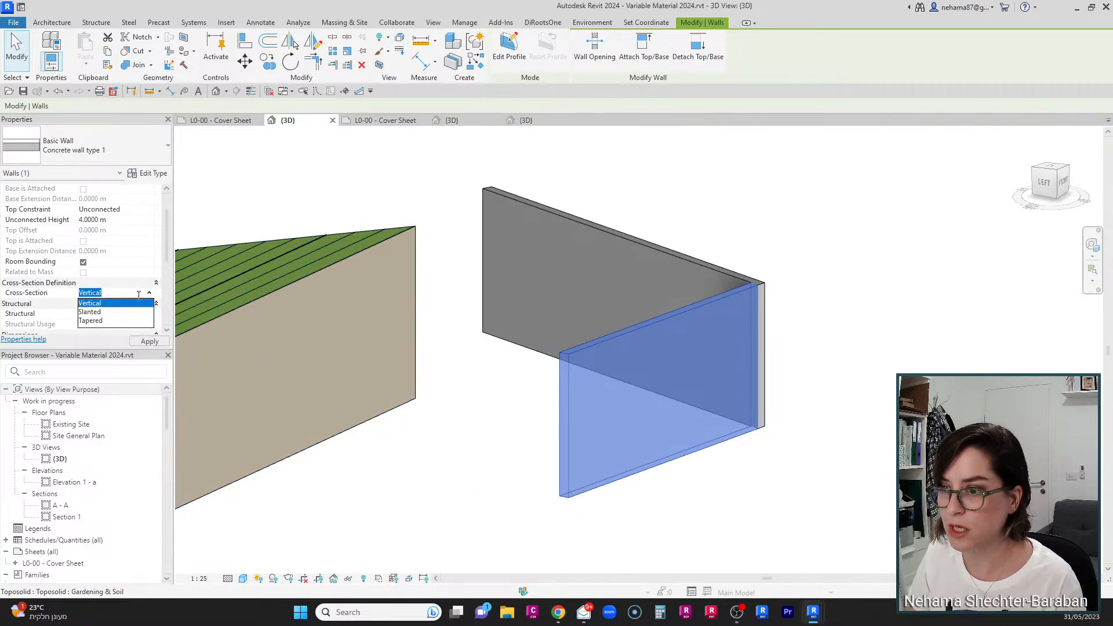
click(100, 321)
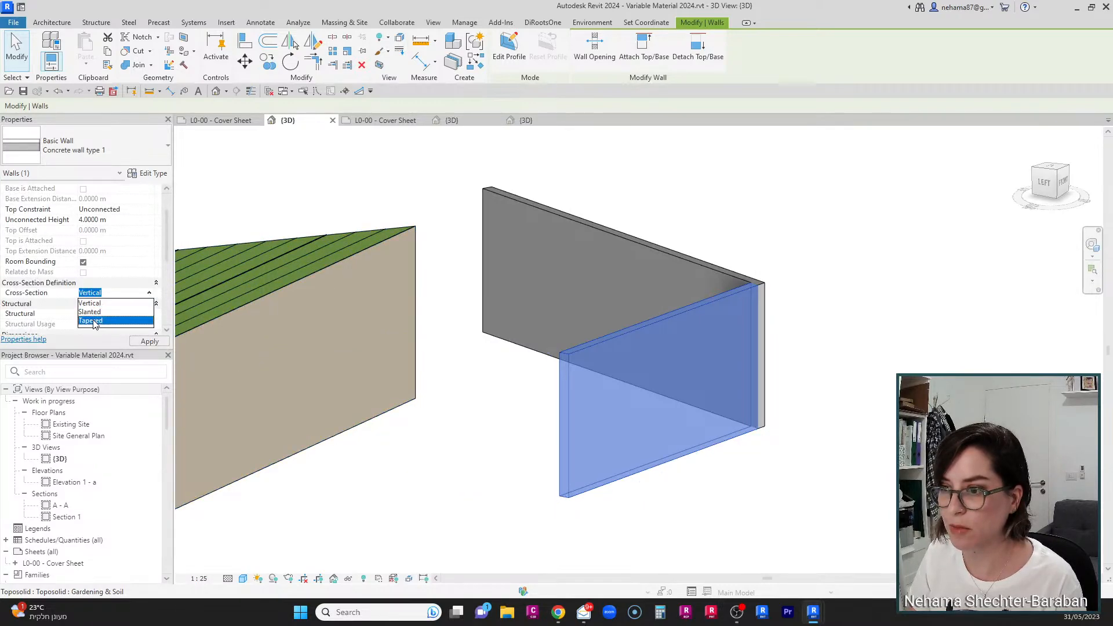
click(591, 543)
Step: Select the whole chain of tapered concrete walls and delete them
shift+middle_drag(527, 519, 645, 521)
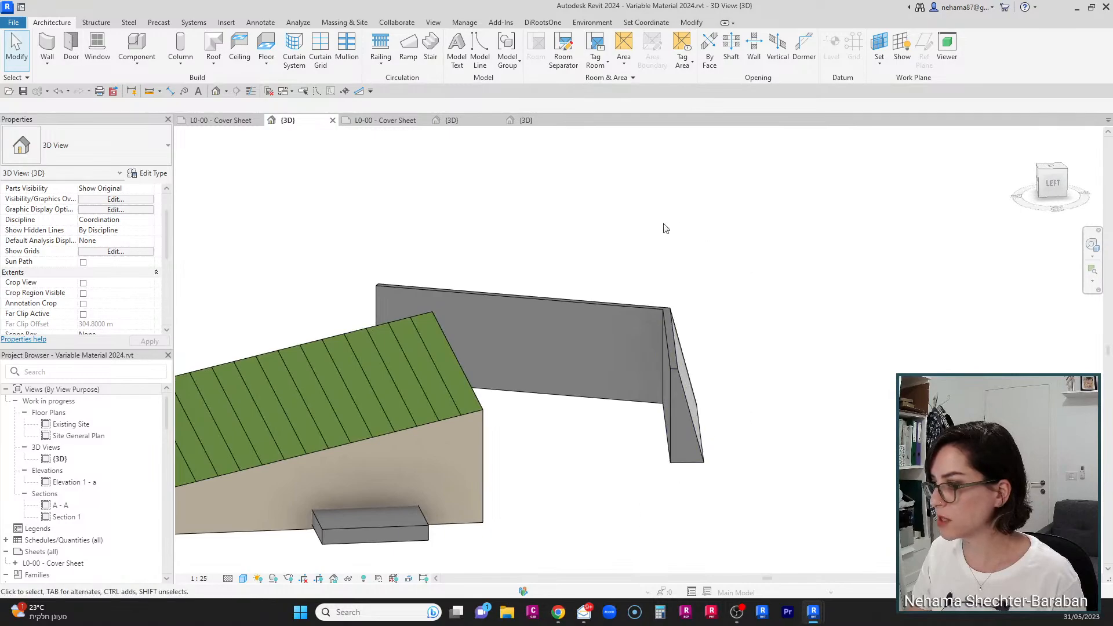
scroll(777, 366, down, 2)
scroll(754, 383, up, 4)
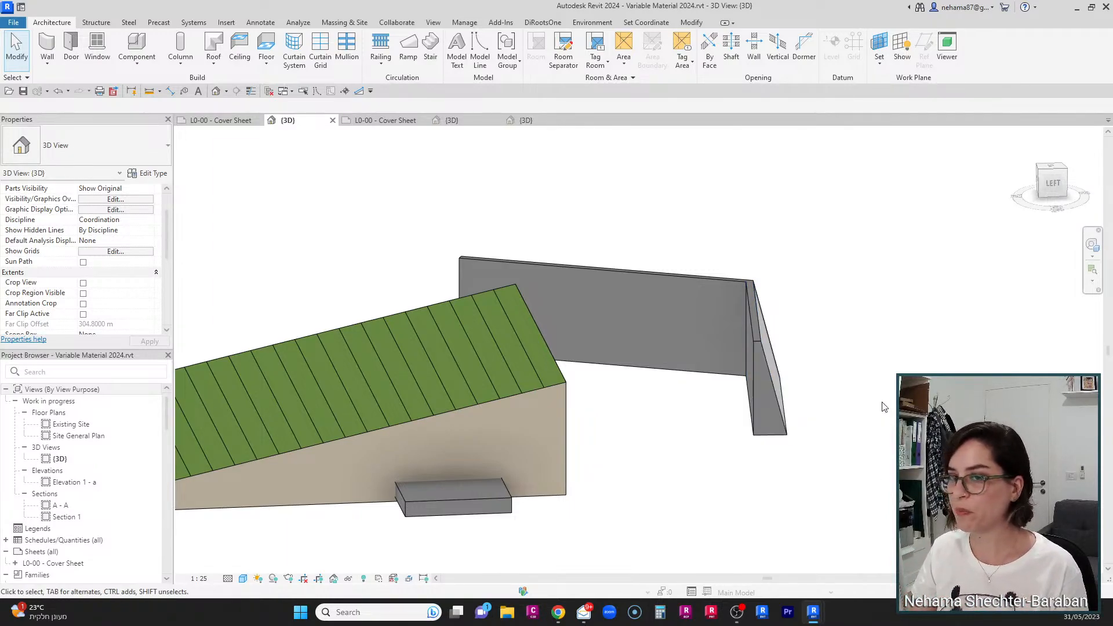
scroll(952, 336, down, 2)
scroll(956, 334, down, 2)
scroll(859, 461, down, 1)
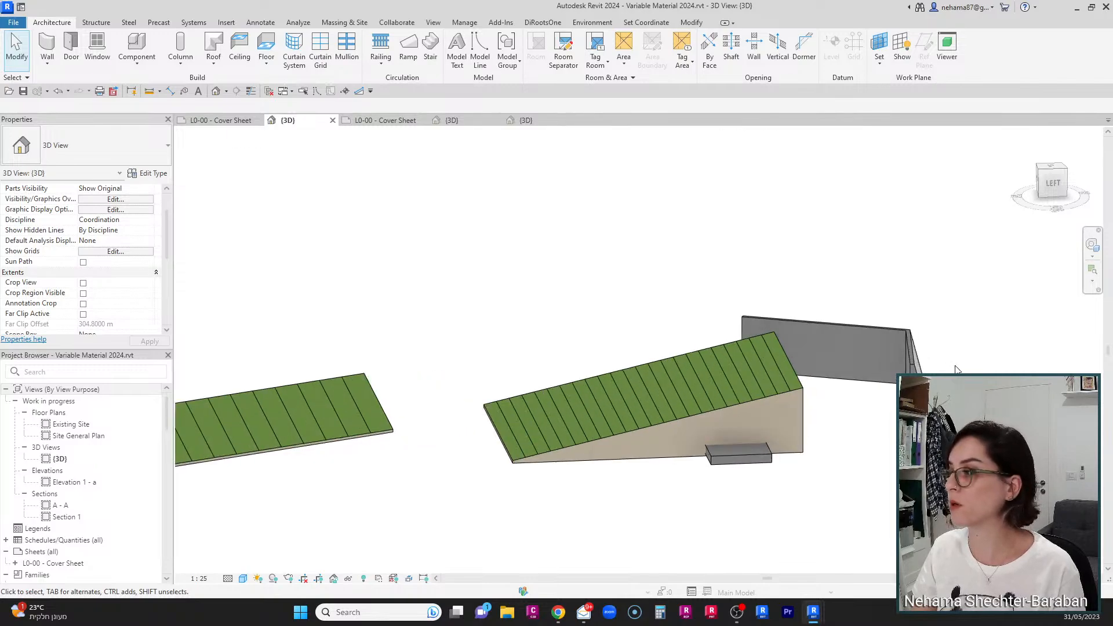
scroll(884, 446, up, 5)
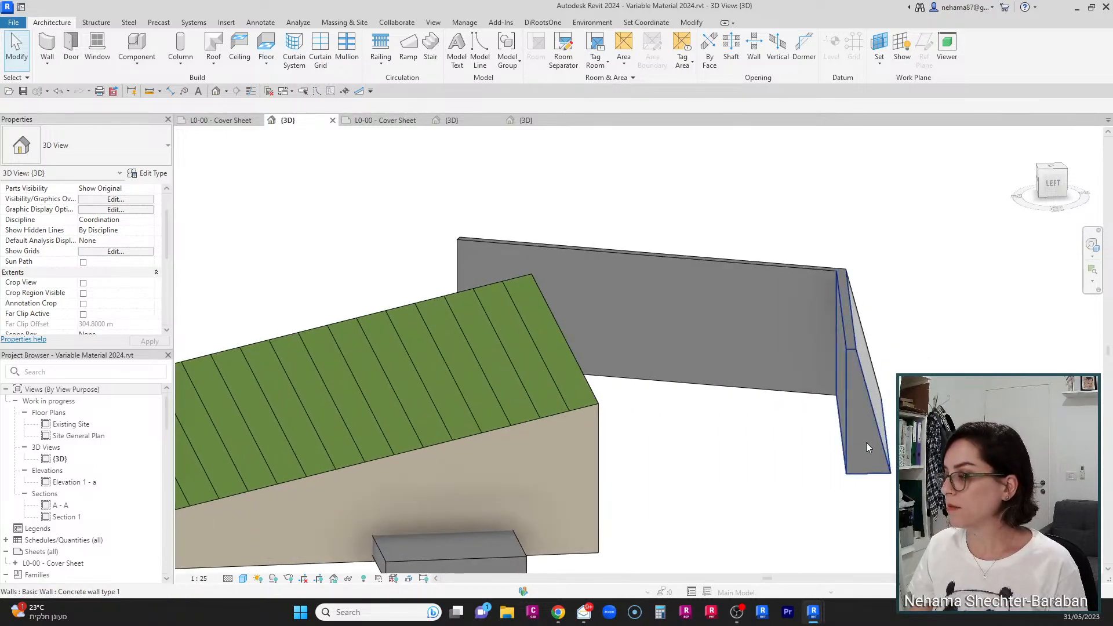
key(Tab)
click(868, 446)
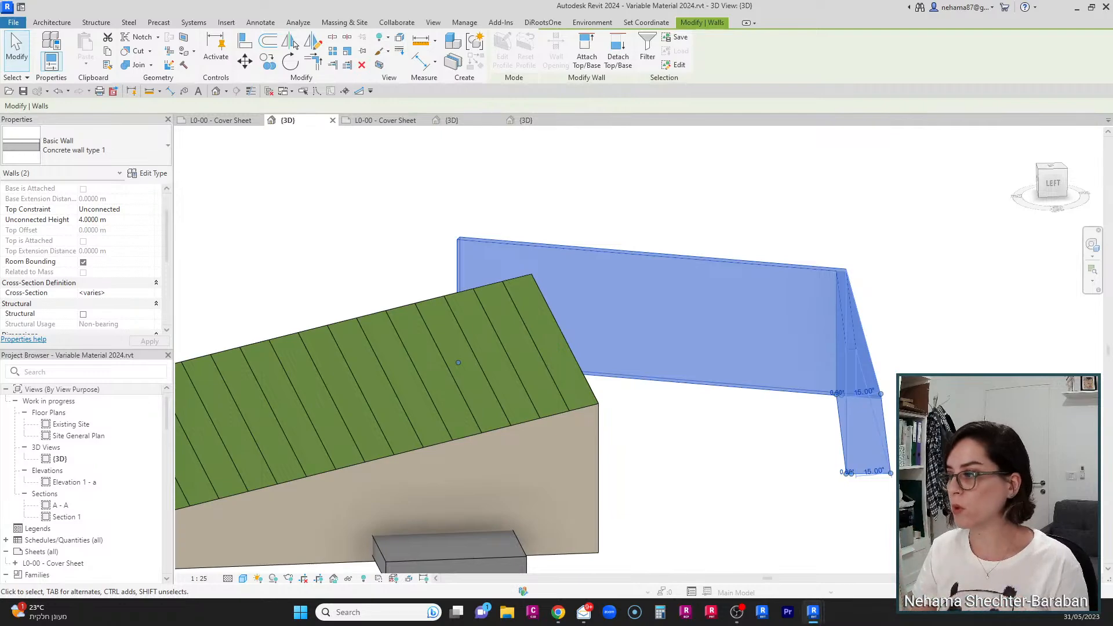
key(Escape)
click(872, 459)
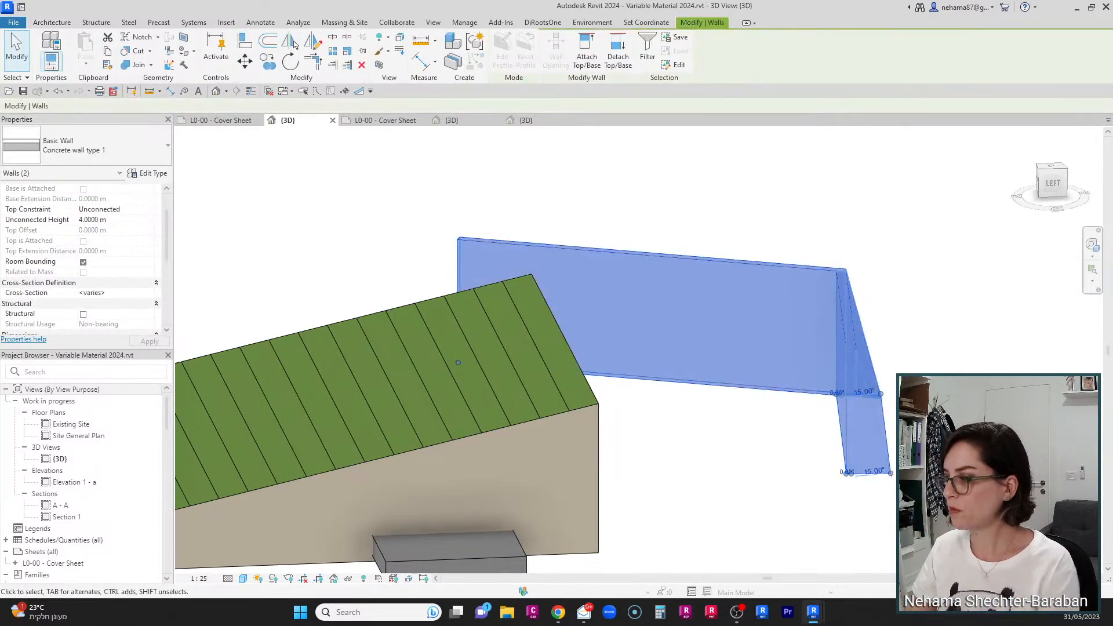
key(Delete)
Step: Select the toposolids and examine the Gardening & Soil - Not Variable type's properties
scroll(869, 345, down, 1)
scroll(869, 345, down, 3)
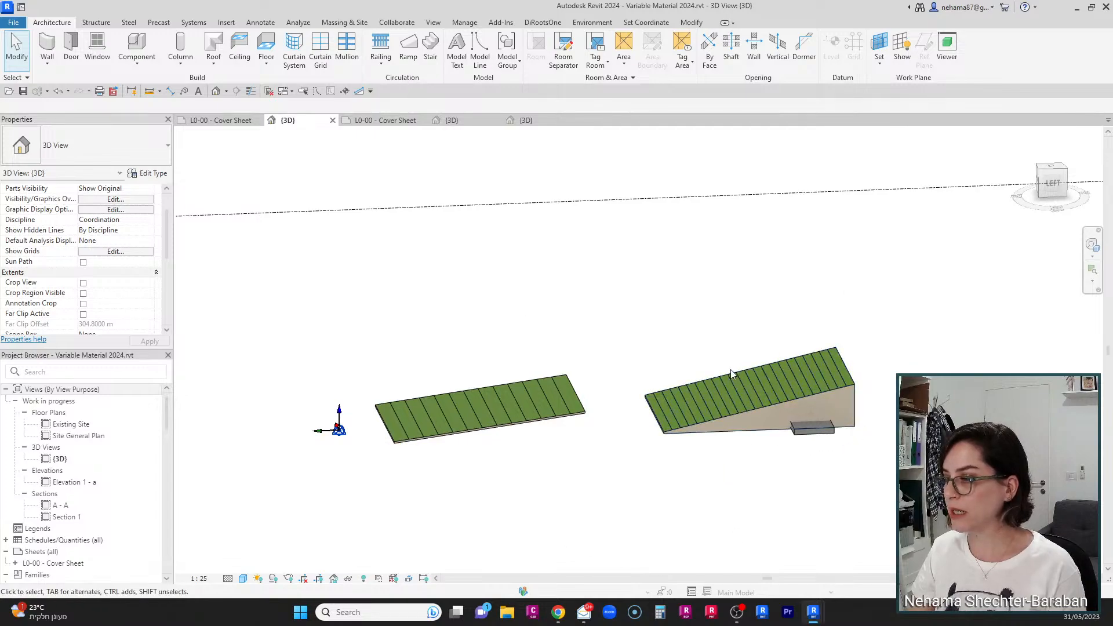
scroll(645, 356, up, 1)
click(697, 435)
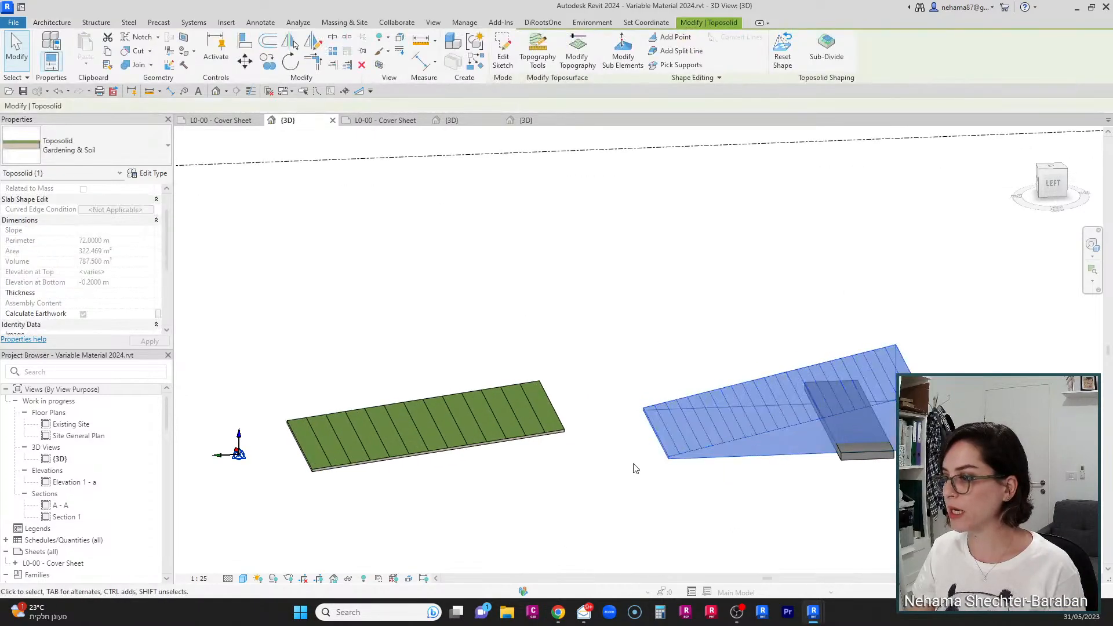
shift+middle_drag(631, 465, 626, 492)
scroll(676, 482, up, 2)
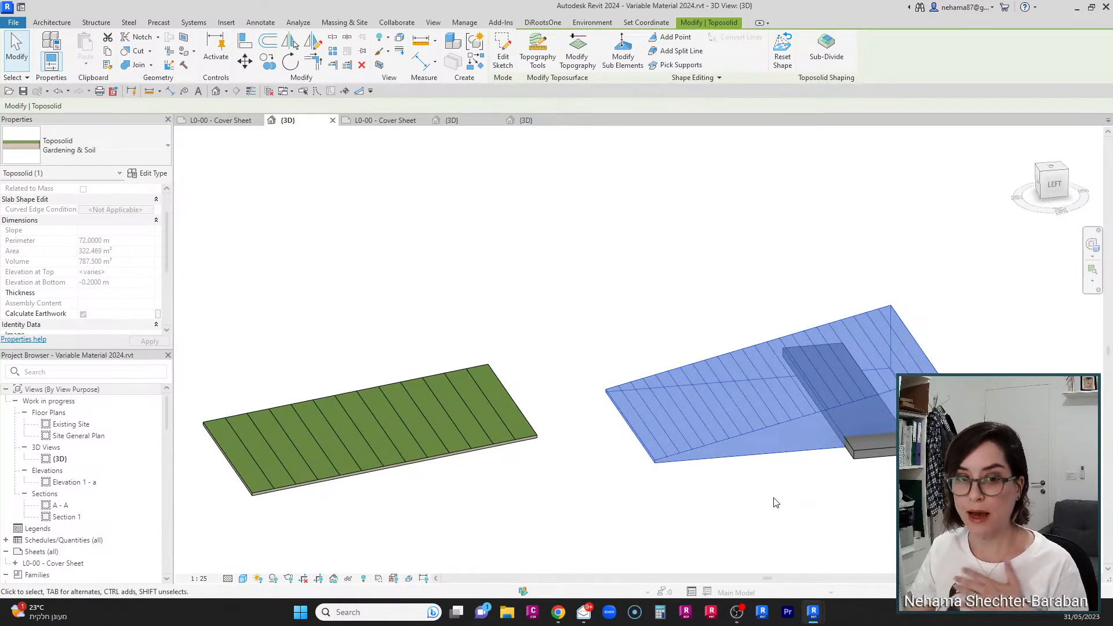
click(301, 471)
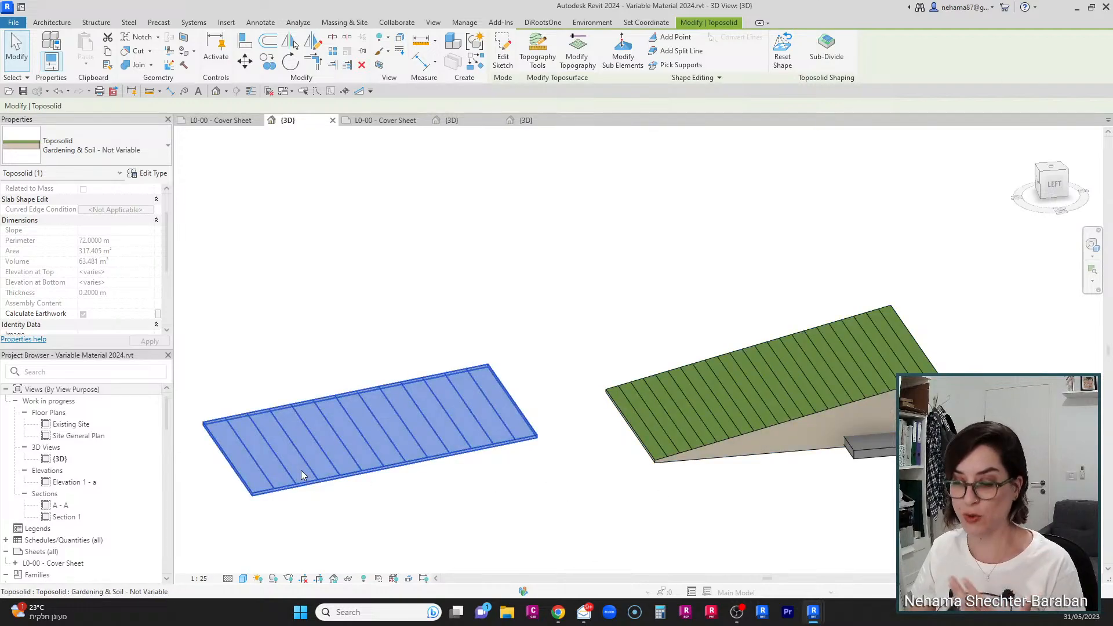
click(145, 173)
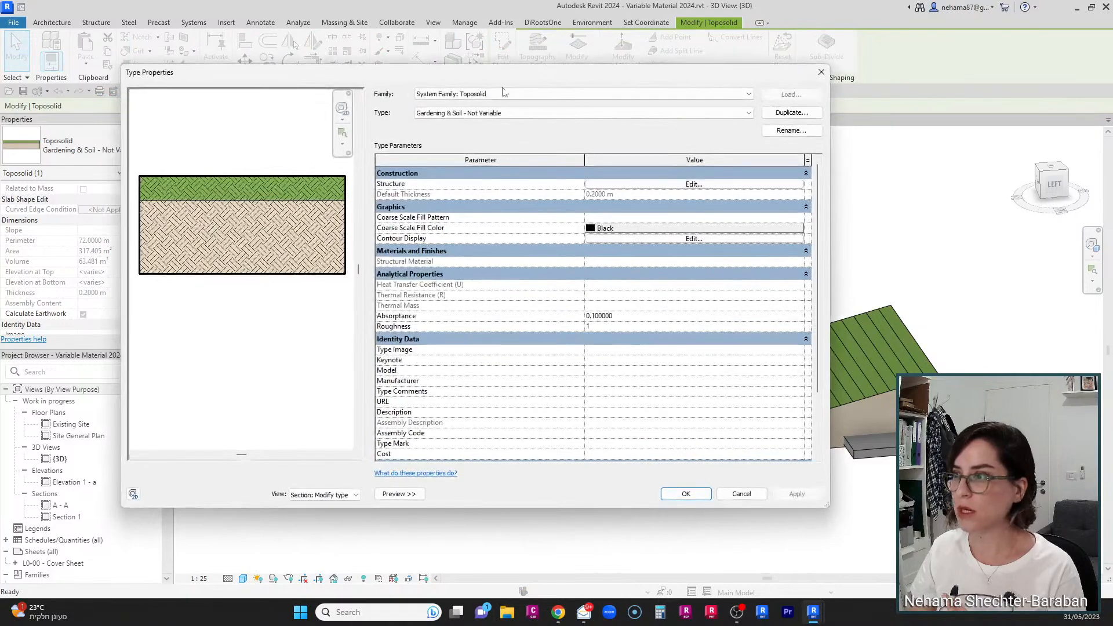
click(577, 115)
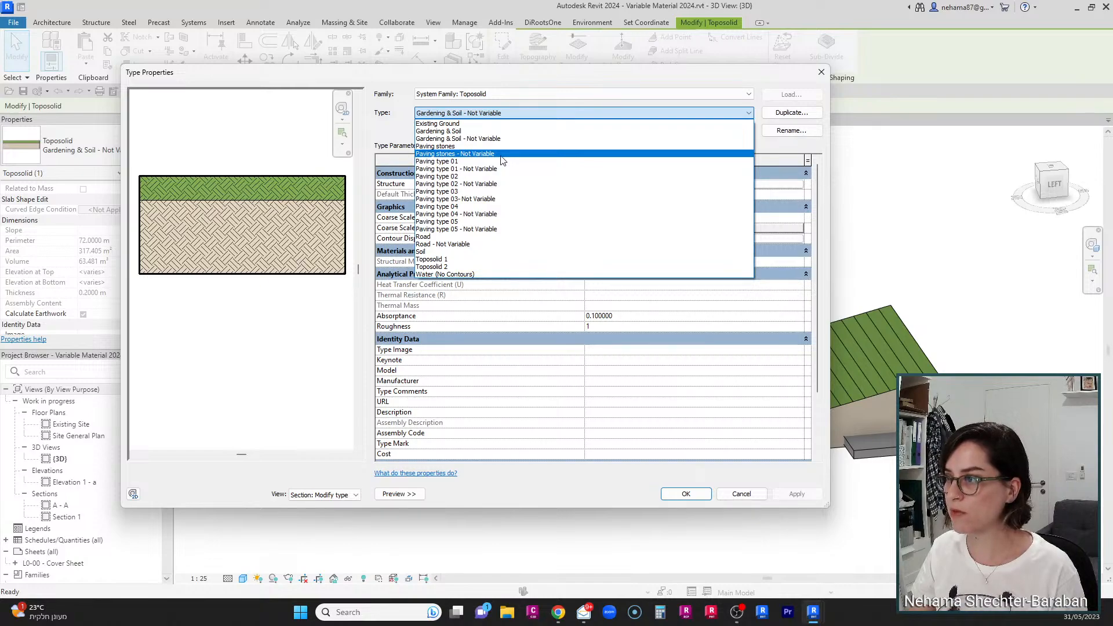
click(518, 113)
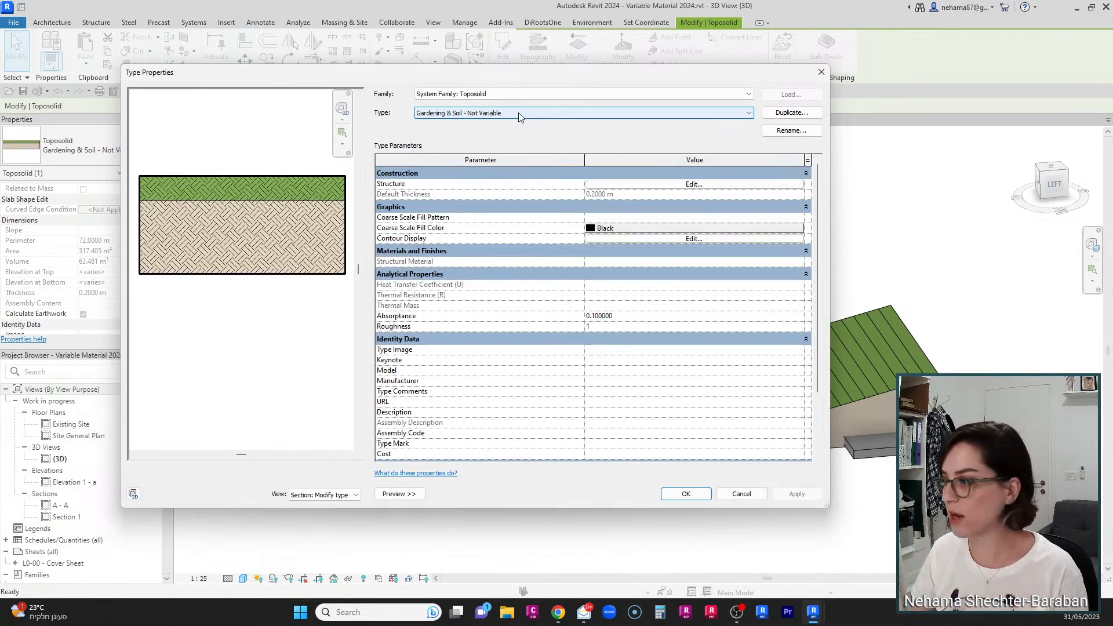
click(685, 494)
key(Escape)
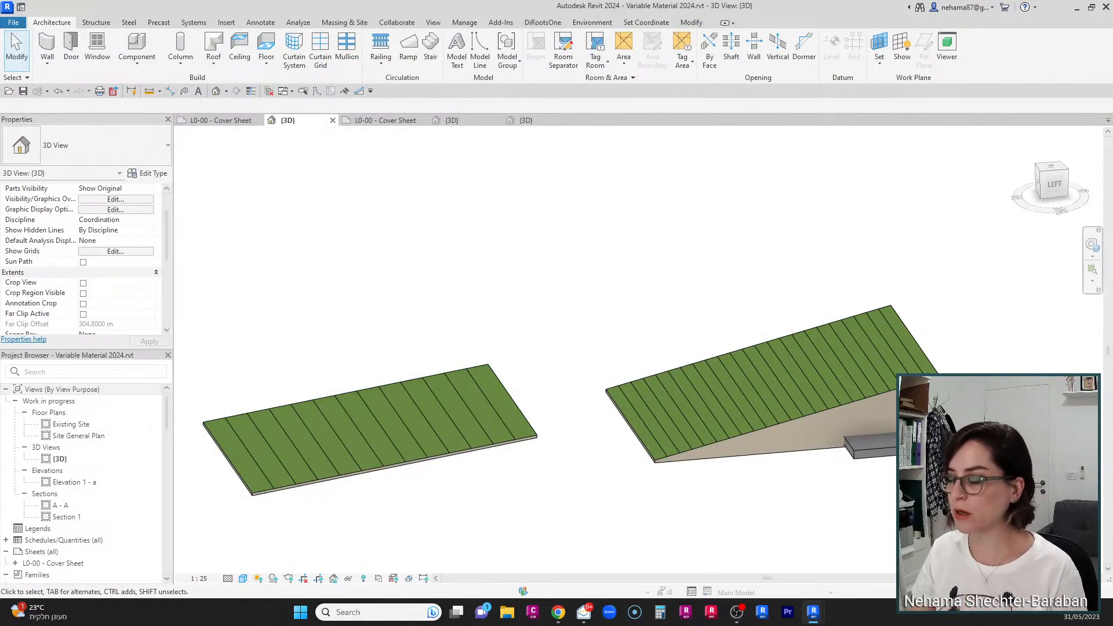
Step: Select the sloped Gardening & Soil toposolid and wrap it in a section box
scroll(808, 475, up, 5)
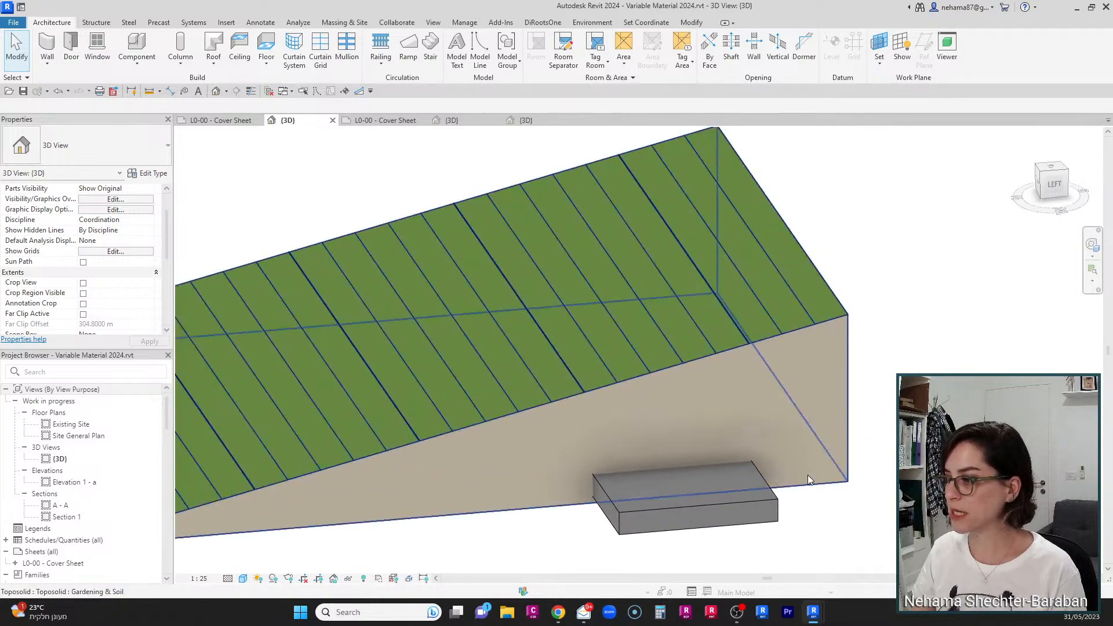
click(809, 475)
scroll(841, 510, down, 3)
shift+middle_drag(824, 526, 852, 504)
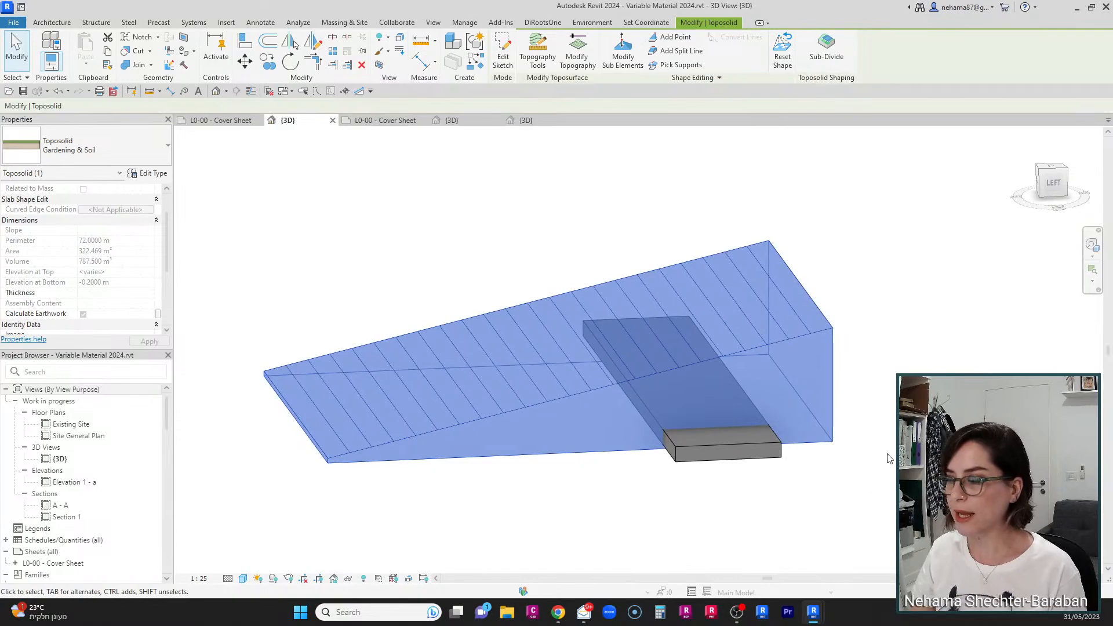
scroll(890, 458, up, 1)
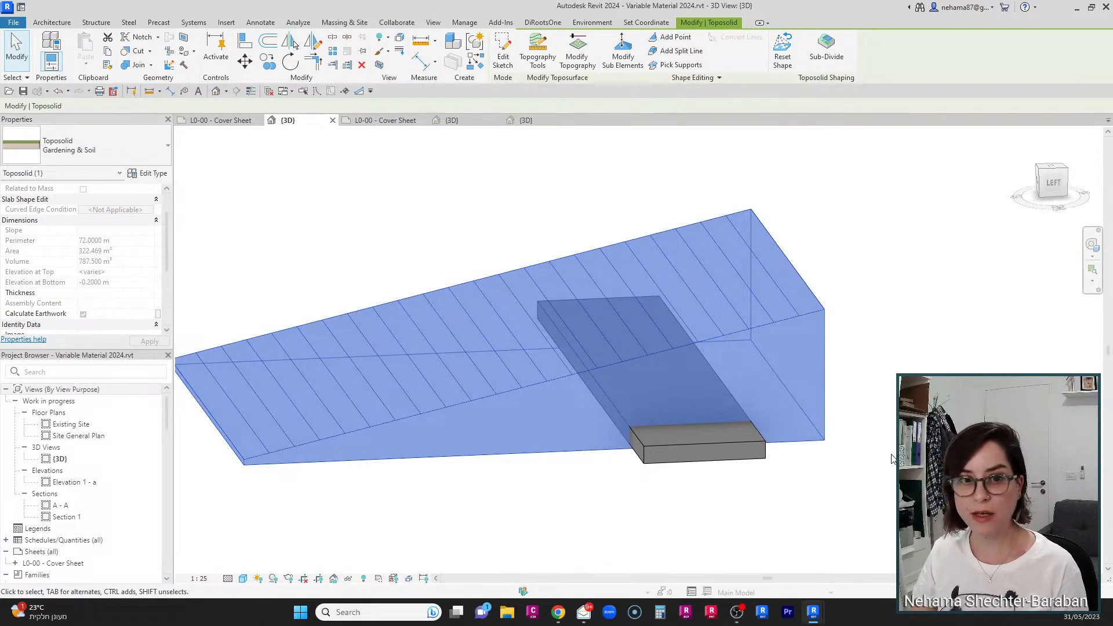
scroll(892, 459, down, 4)
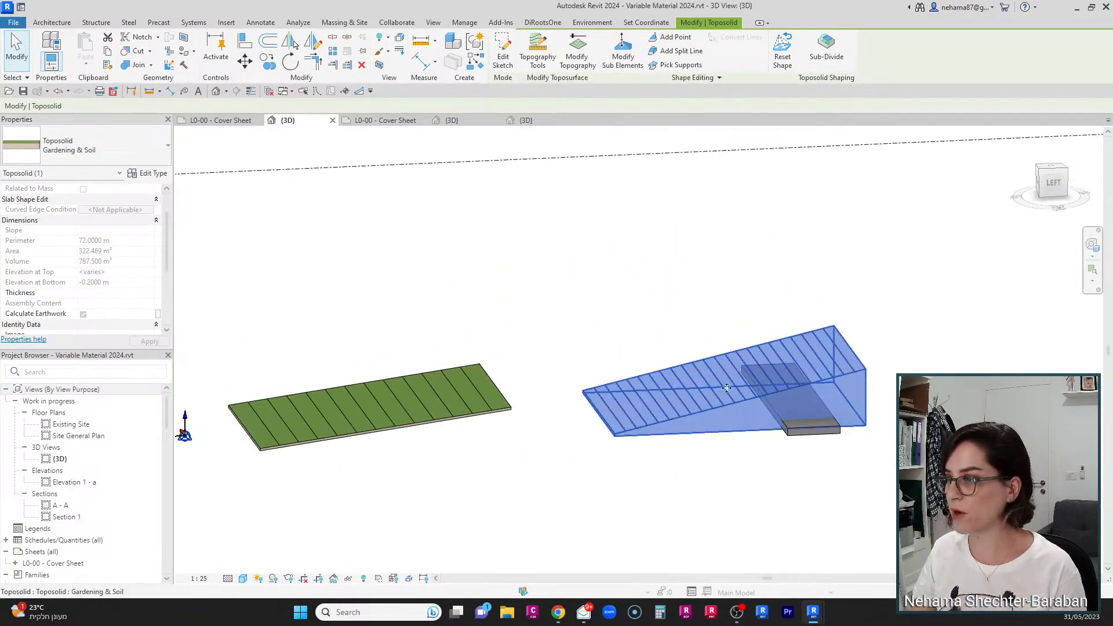
click(378, 65)
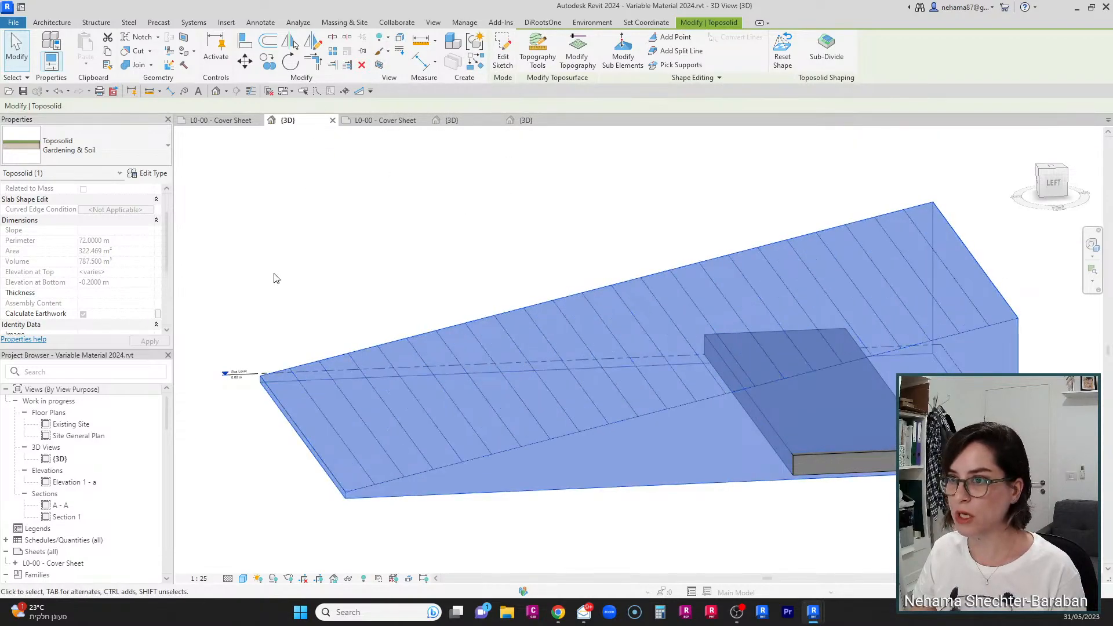
Step: Reveal hidden elements and pull the section box face inward so it cuts through the toposolid
click(363, 578)
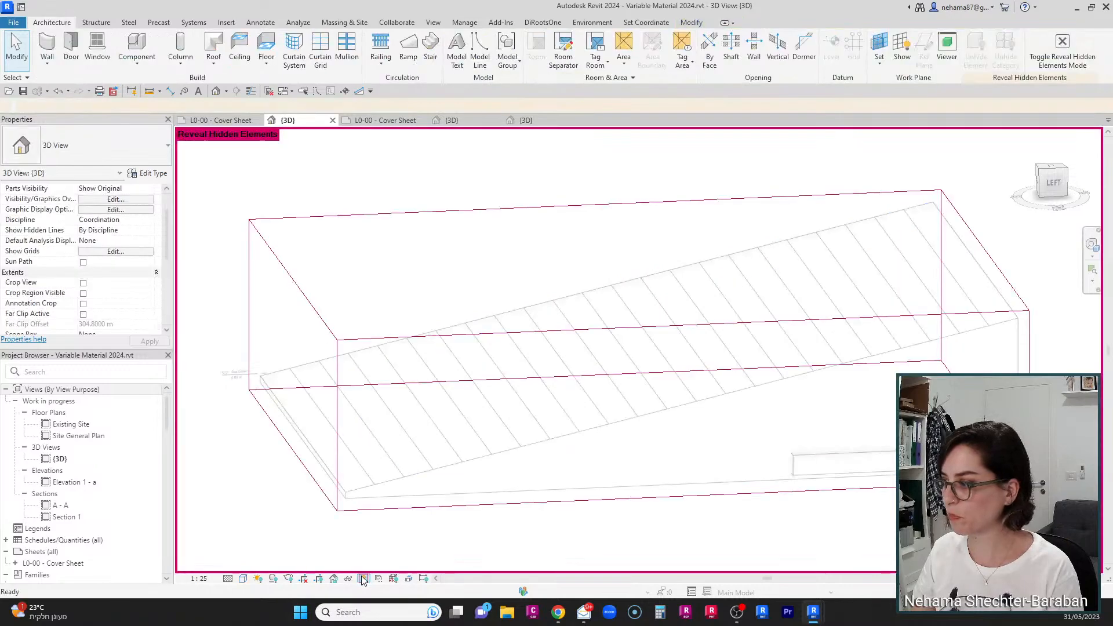
scroll(545, 418, down, 3)
click(545, 412)
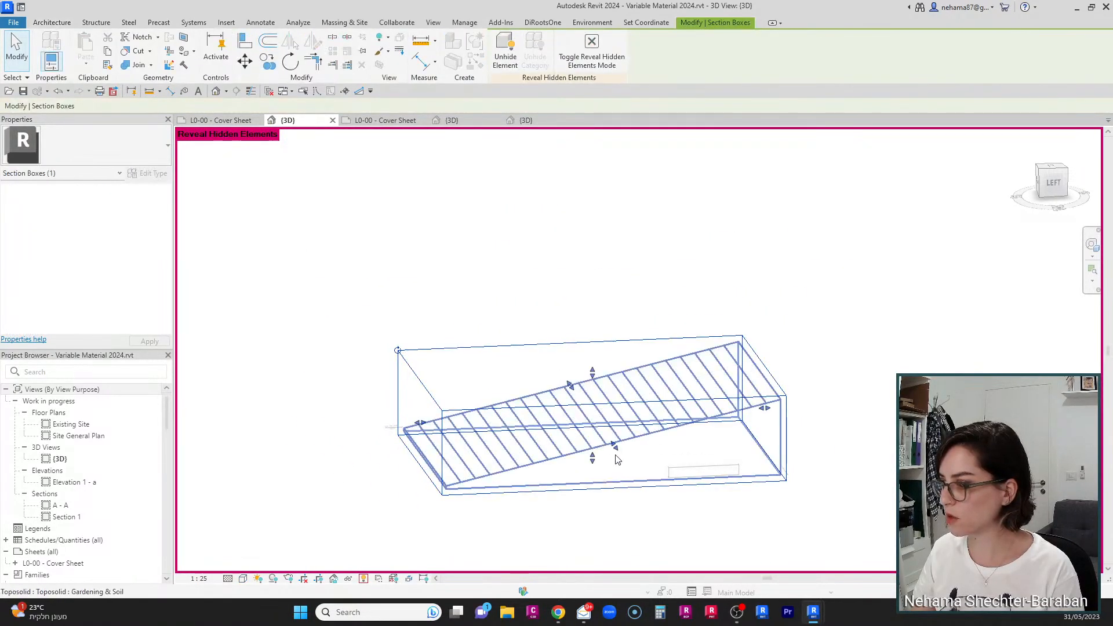
drag(615, 446, 600, 425)
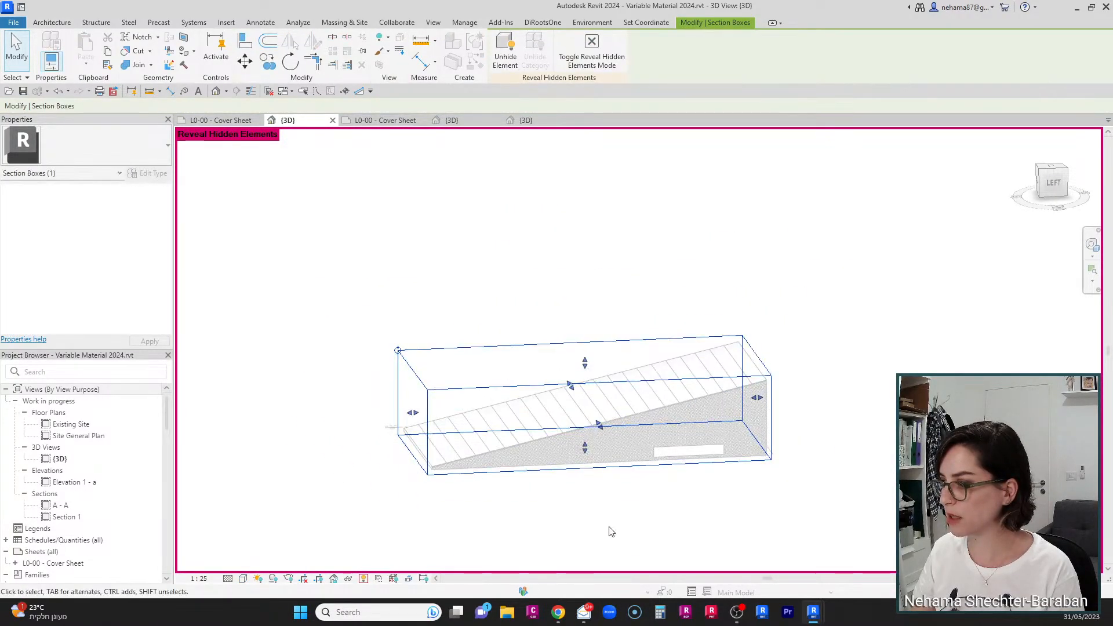
click(612, 532)
click(364, 580)
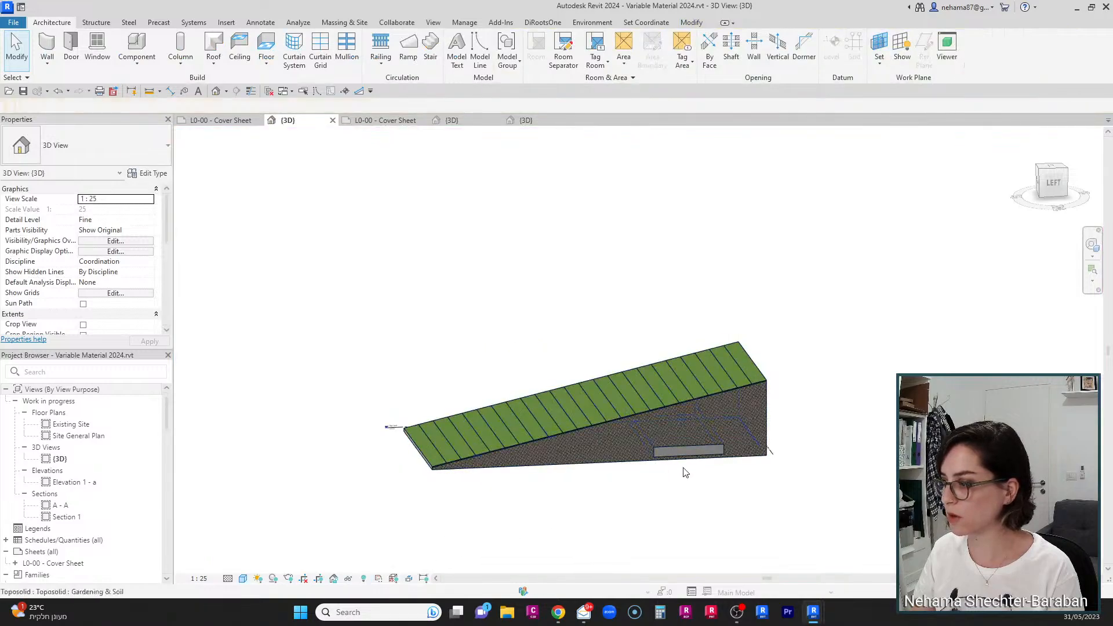
Step: Zoom in on the cut face to examine its layers and the toposolid's volume
scroll(809, 479, up, 2)
scroll(804, 354, up, 2)
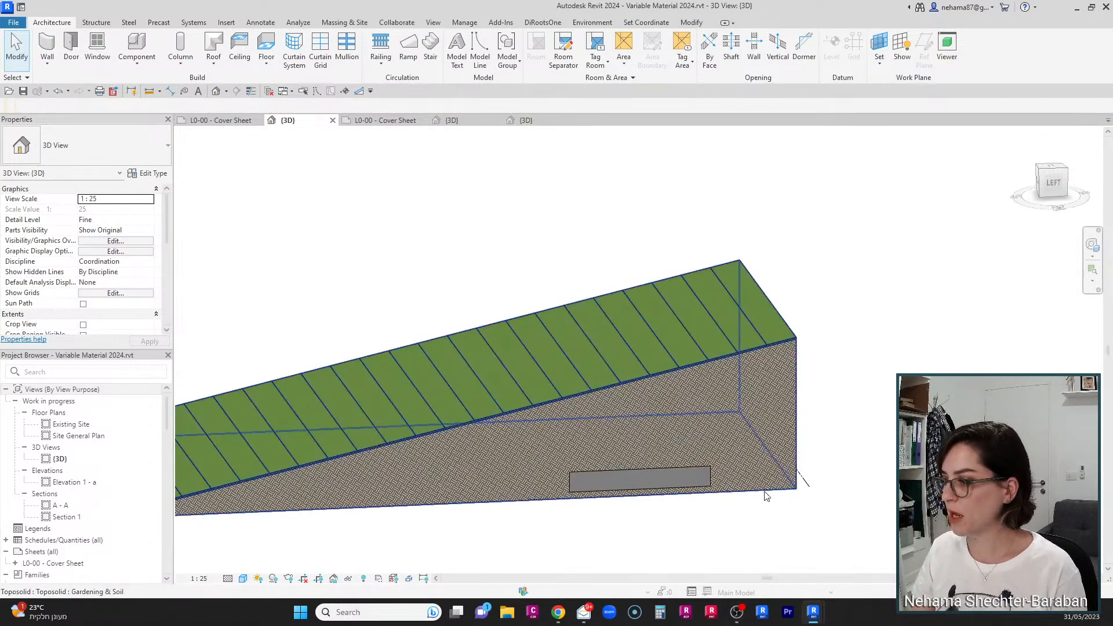
scroll(736, 397, up, 2)
scroll(858, 342, up, 4)
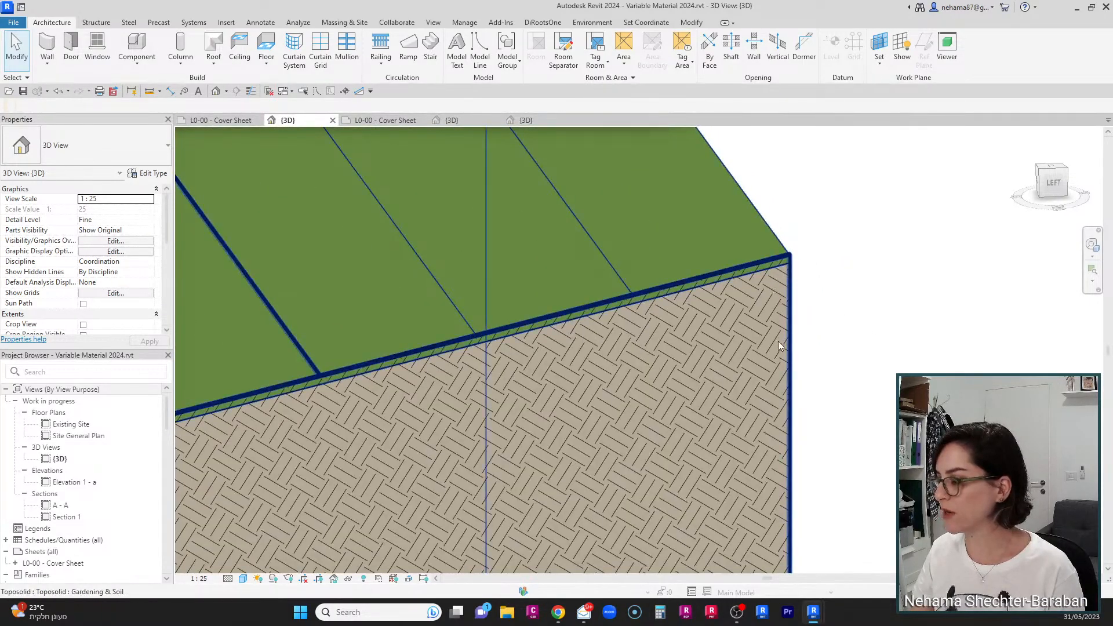
scroll(775, 365, down, 4)
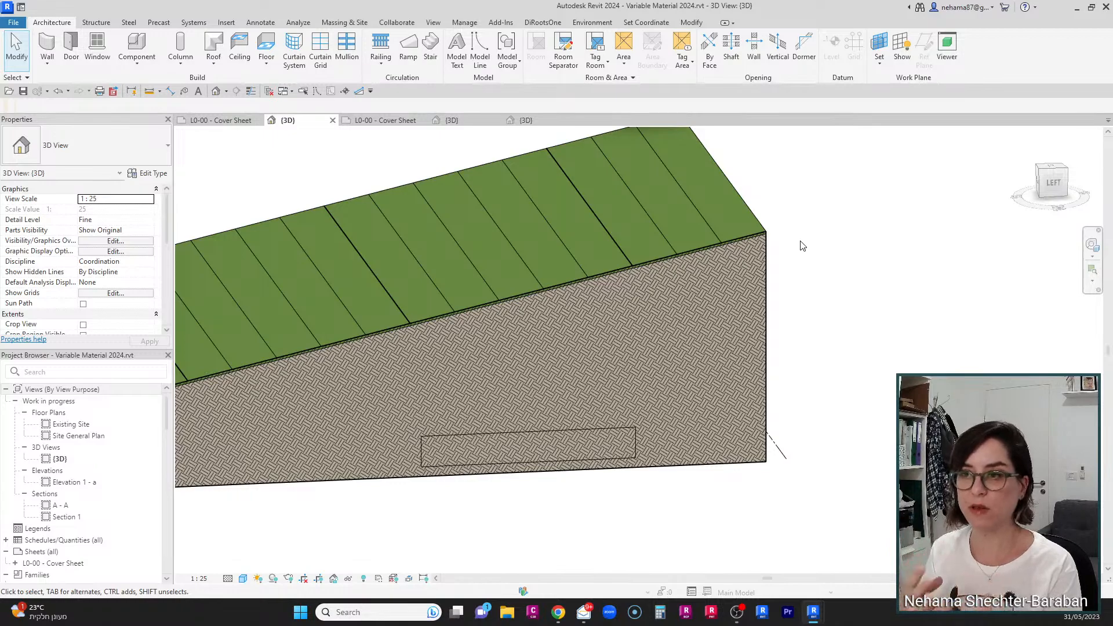
click(451, 398)
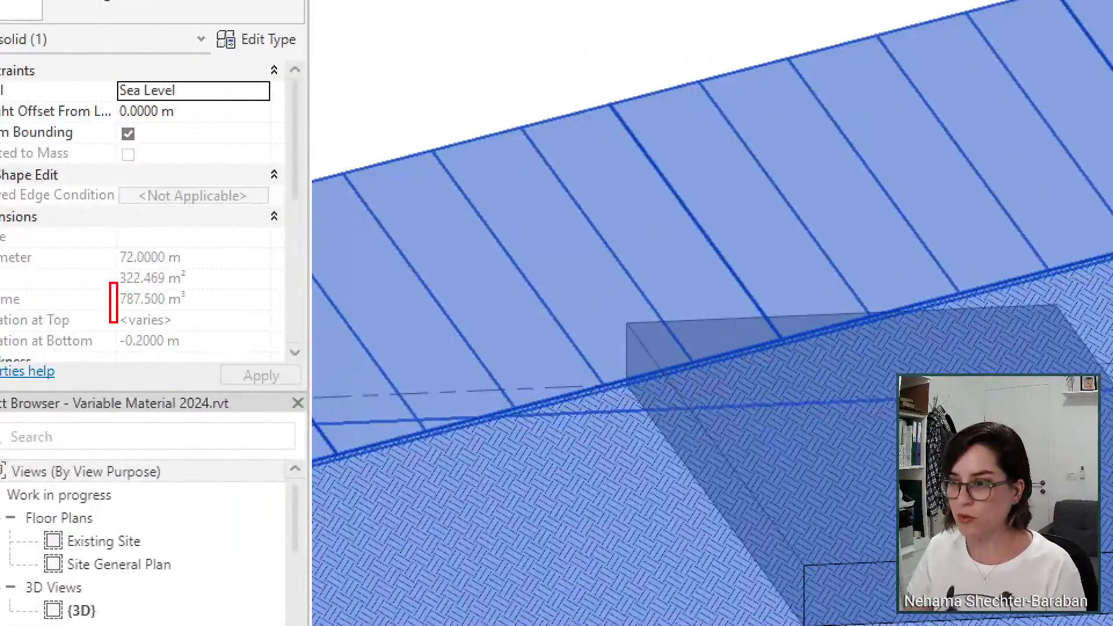
ctrl+drag(218, 308, 208, 313)
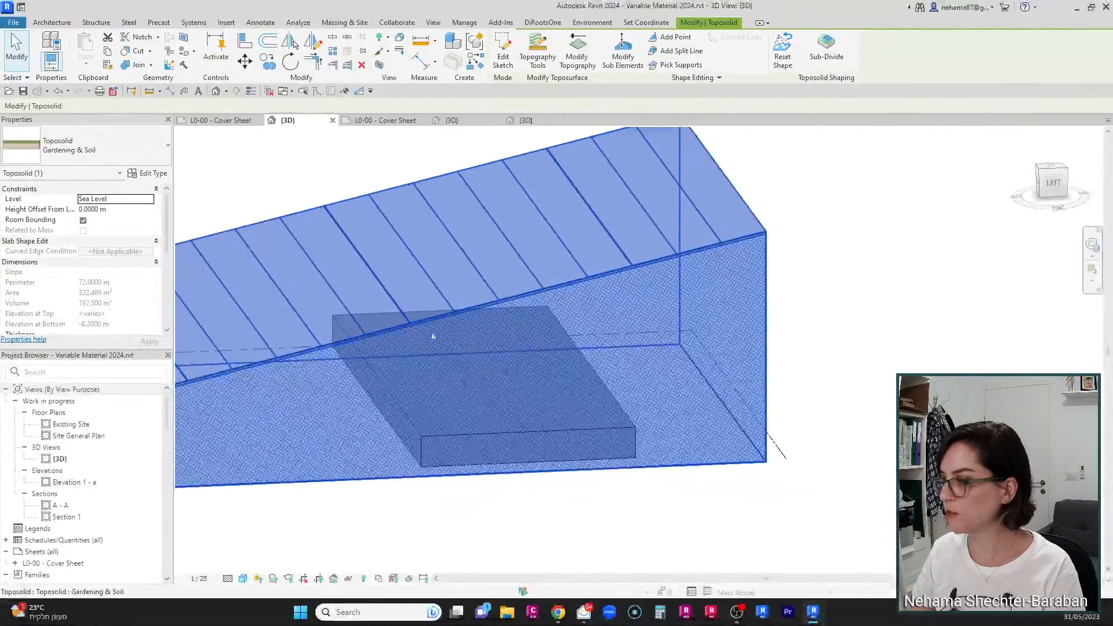
key(Escape)
Step: Select the mass block beneath the slope and raise its top face slightly
click(570, 436)
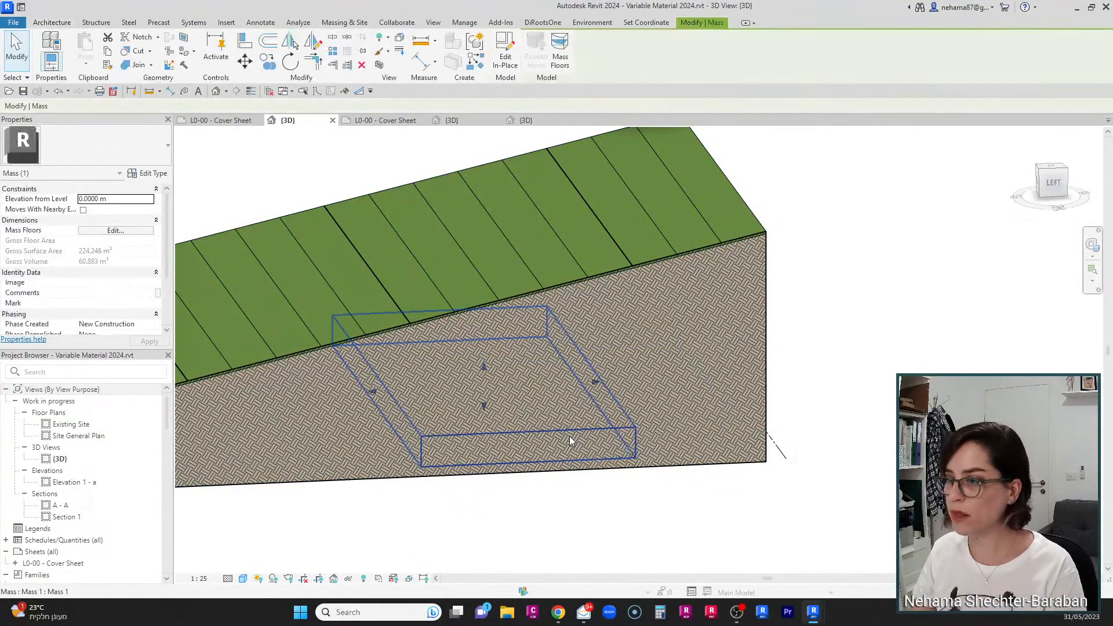
drag(485, 370, 484, 354)
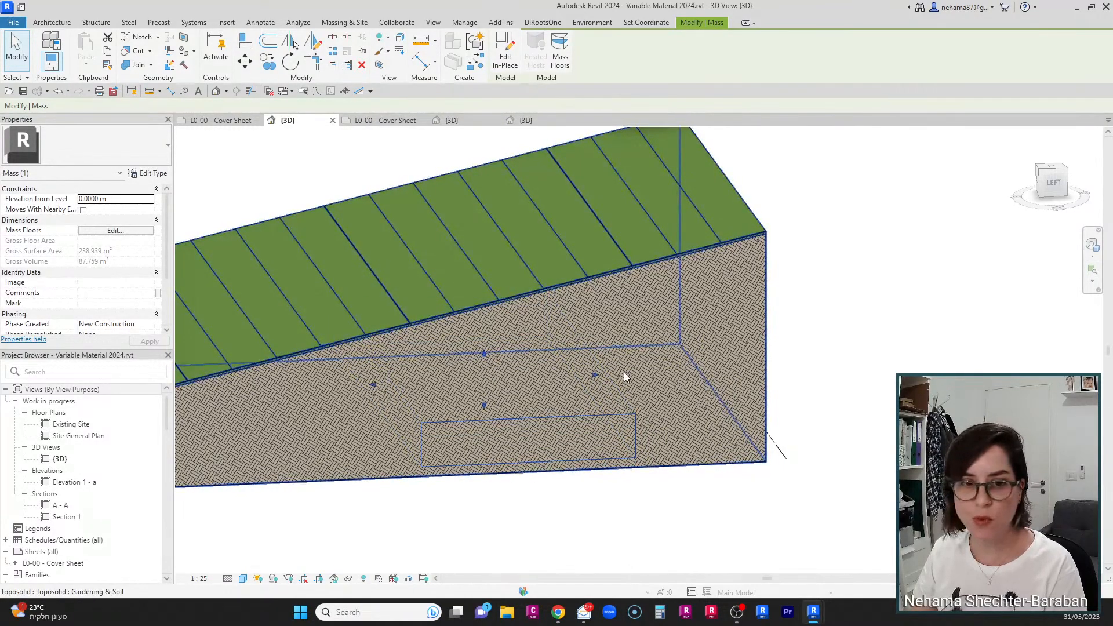
scroll(871, 446, down, 2)
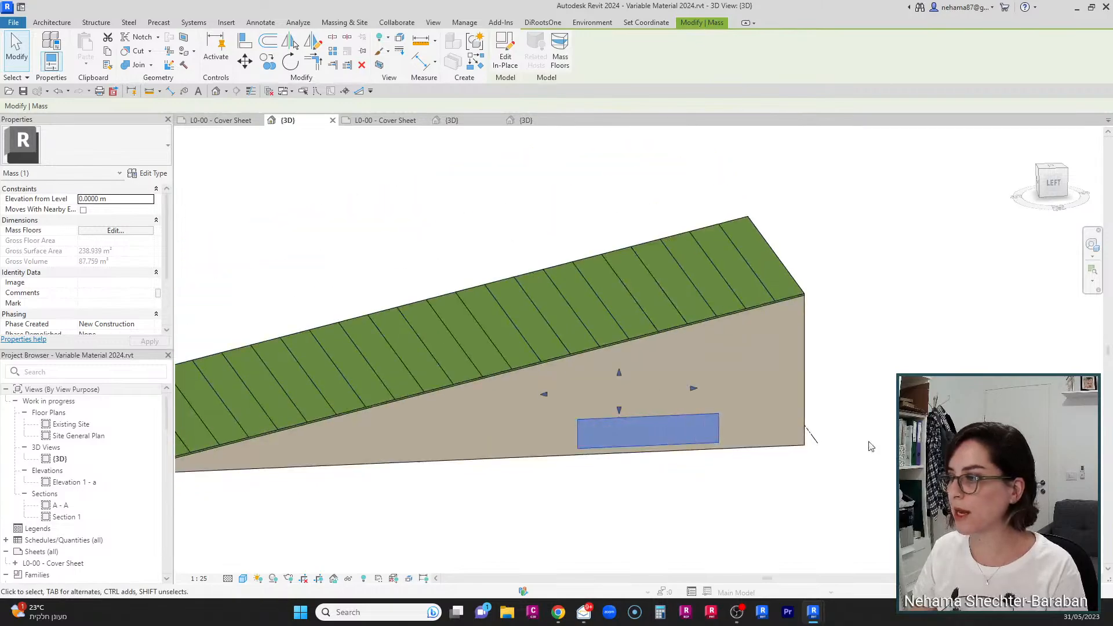
scroll(852, 432, up, 1)
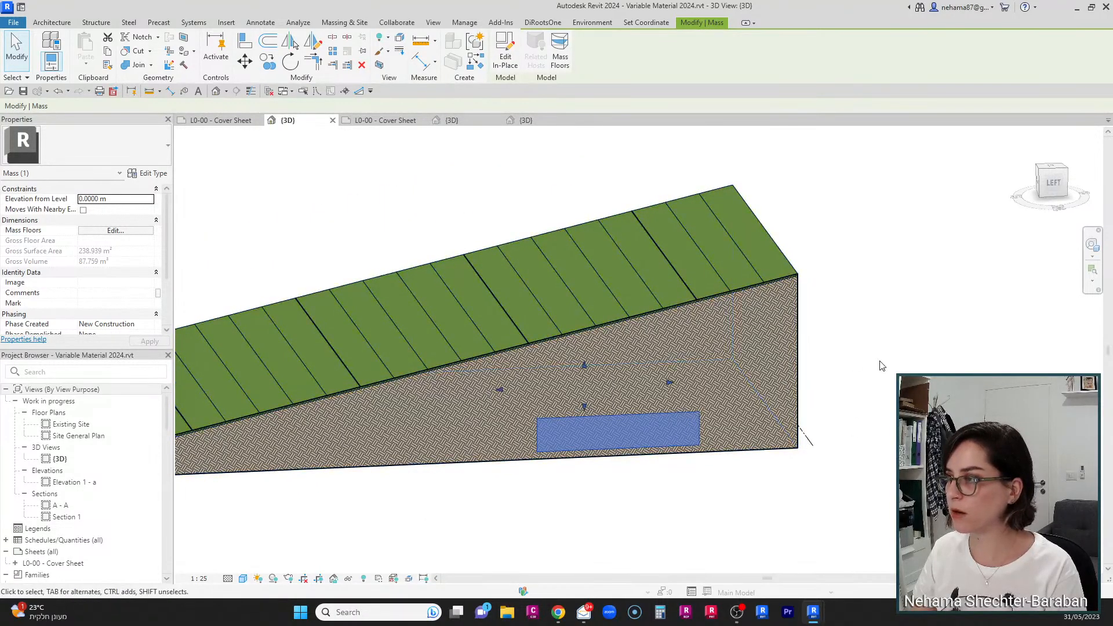
Step: Edit the mass in place and switch its form from Solid to Void
click(506, 47)
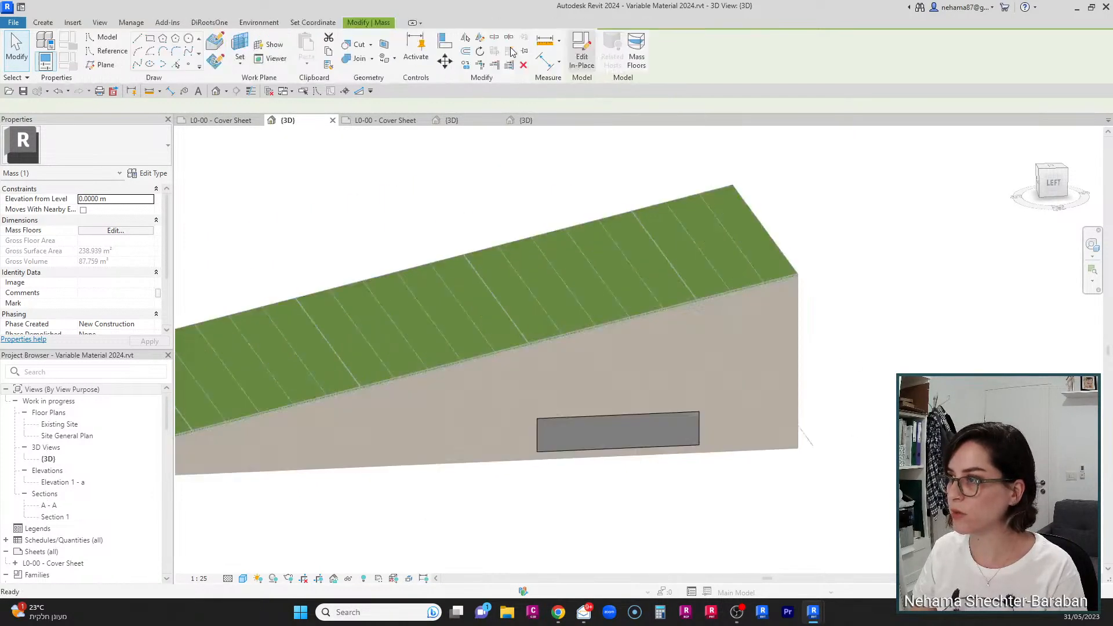
click(581, 433)
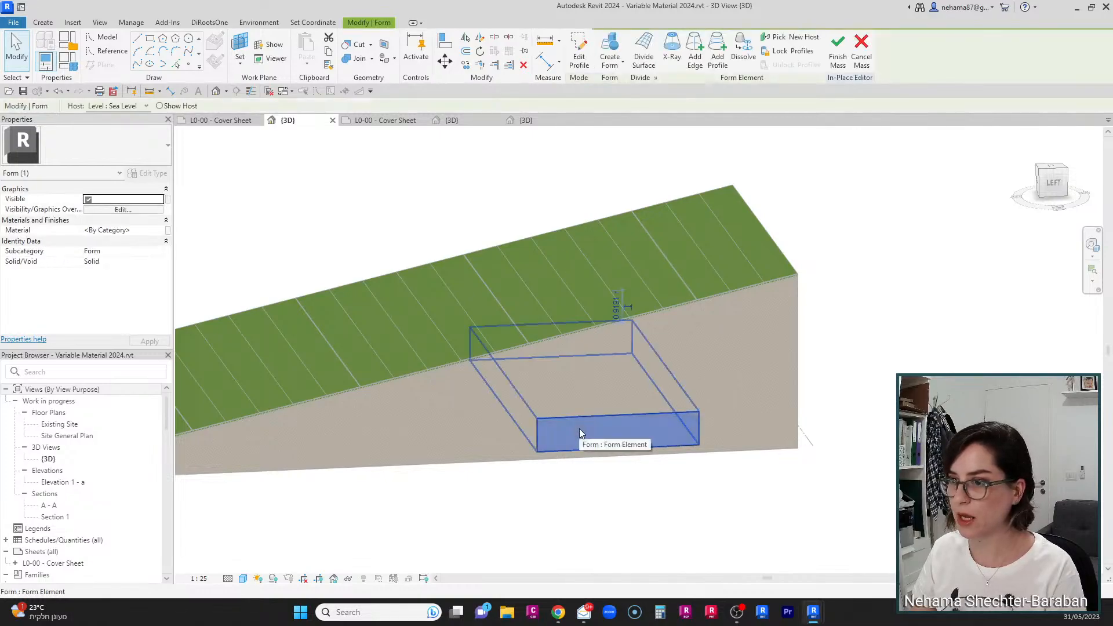
click(156, 262)
click(91, 281)
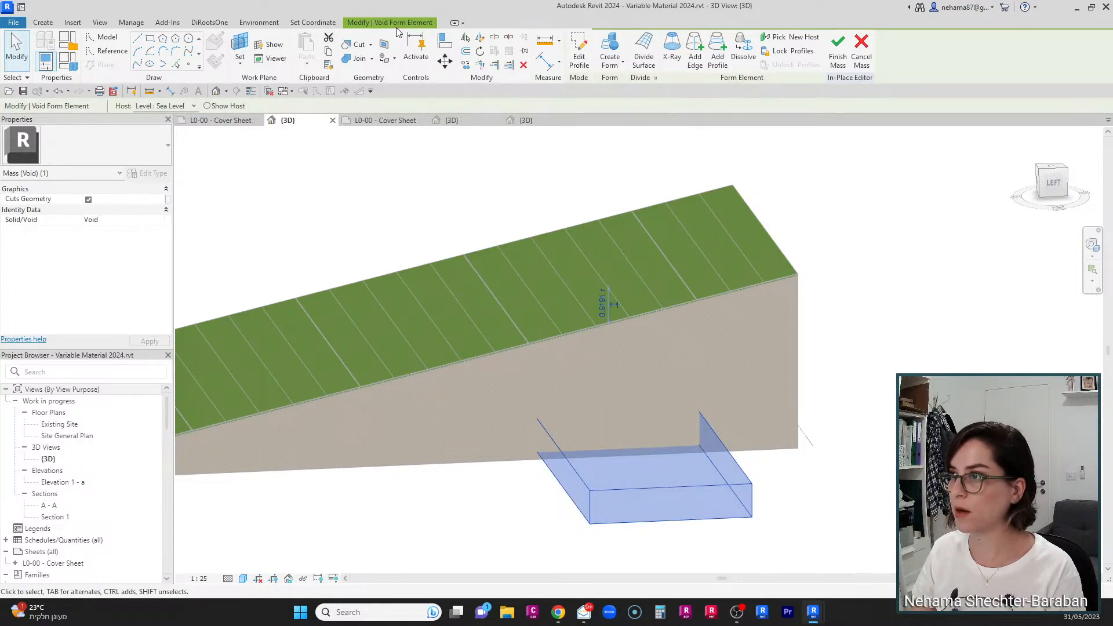
Step: Cut the toposolid with the void form and finish the mass
click(356, 47)
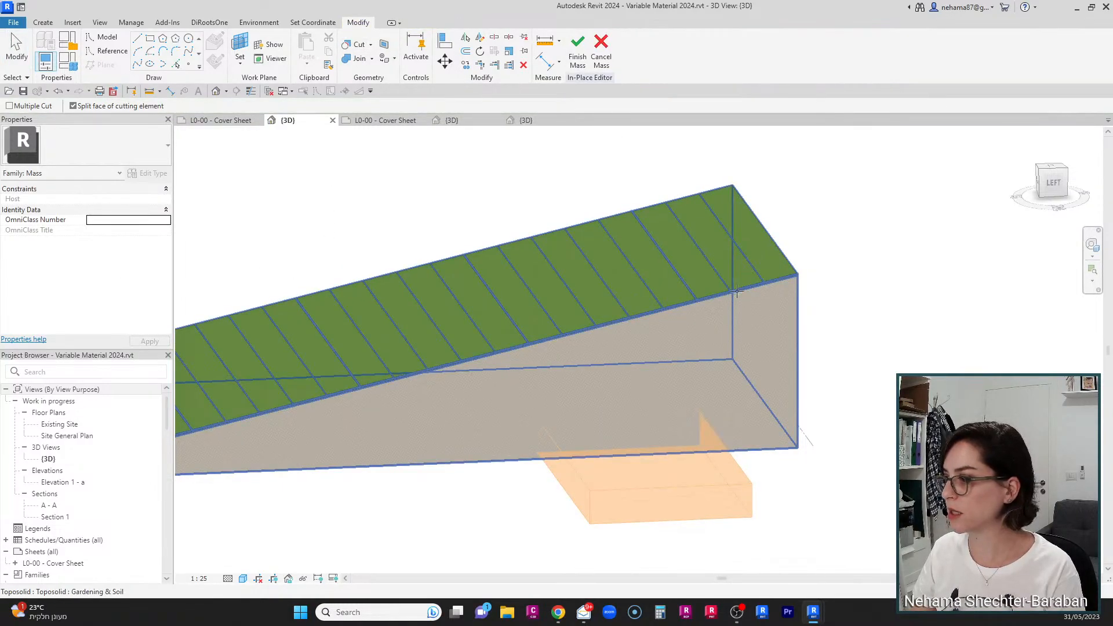
click(748, 400)
click(709, 493)
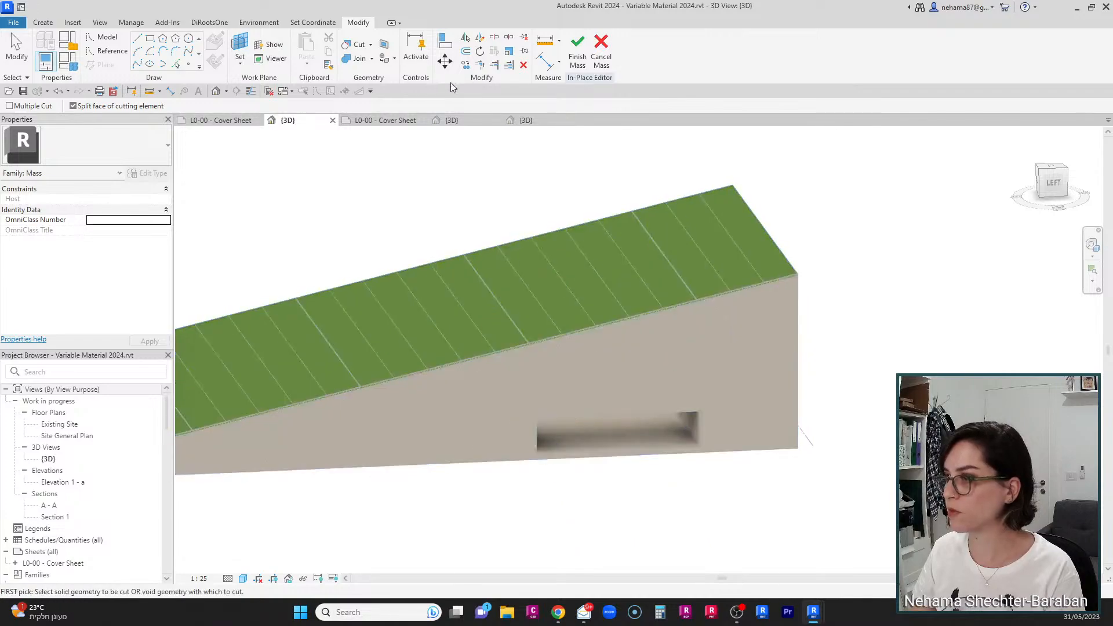
click(578, 56)
Step: Select the cut toposolid and examine its volume
shift+middle_drag(786, 509, 751, 407)
click(813, 361)
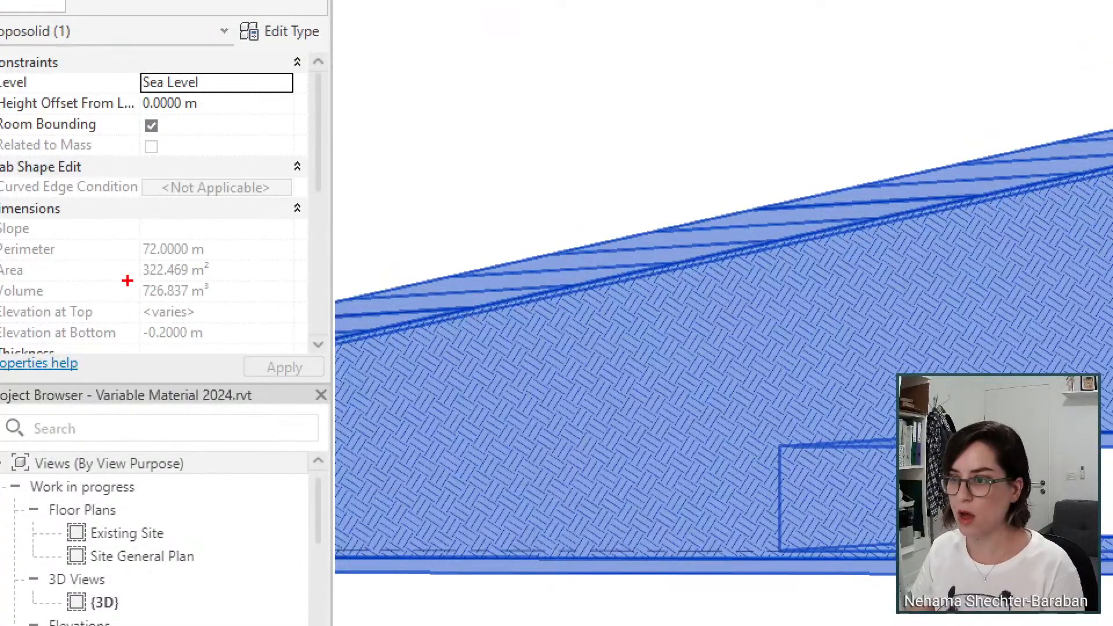
mouse_move(127, 280)
ctrl+mouse_down()
mouse_move(250, 316)
mouse_move(237, 302)
ctrl+mouse_up()
ctrl+shift+drag(211, 302, 294, 430)
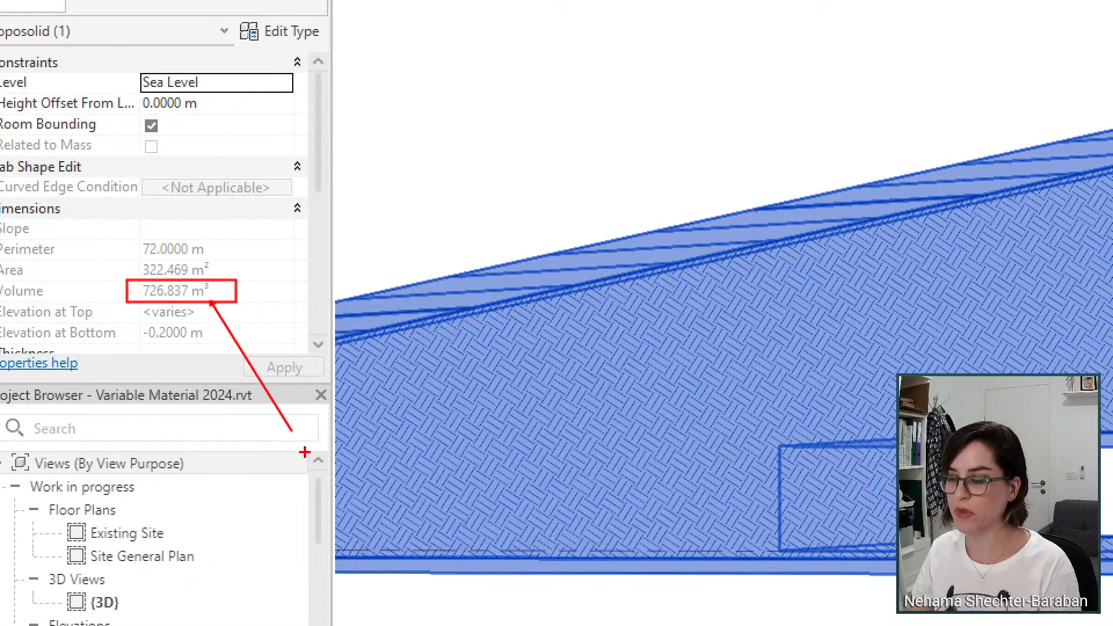
key(Escape)
Step: Orbit around the cut toposolid and inspect the tunnel opening
click(476, 481)
scroll(835, 434, down, 2)
shift+middle_drag(752, 398, 476, 275)
scroll(476, 275, up, 5)
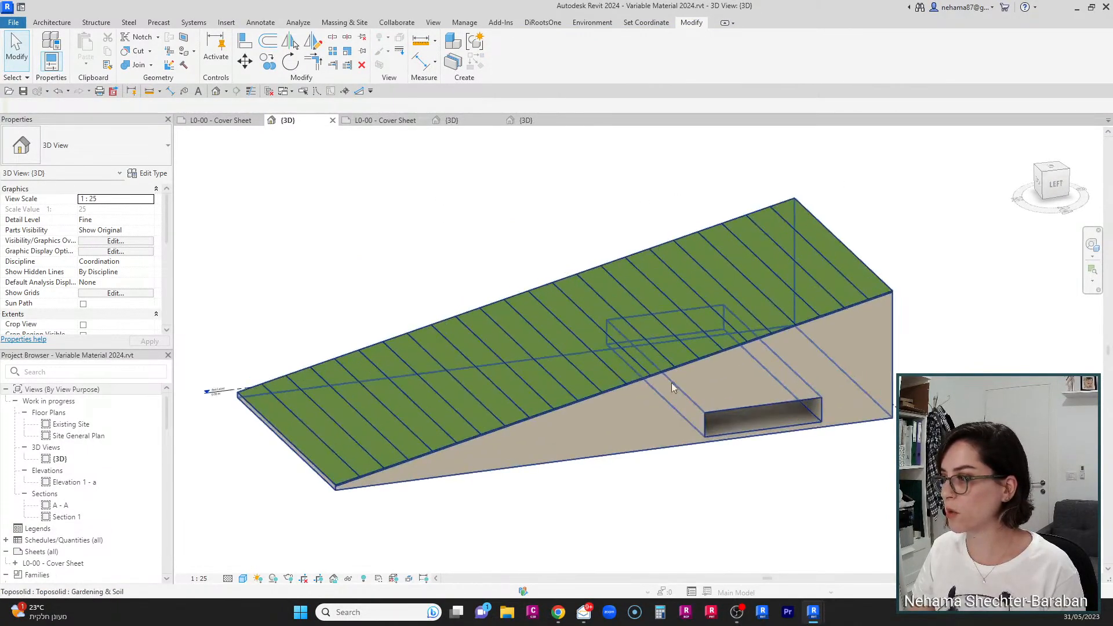
scroll(671, 383, down, 1)
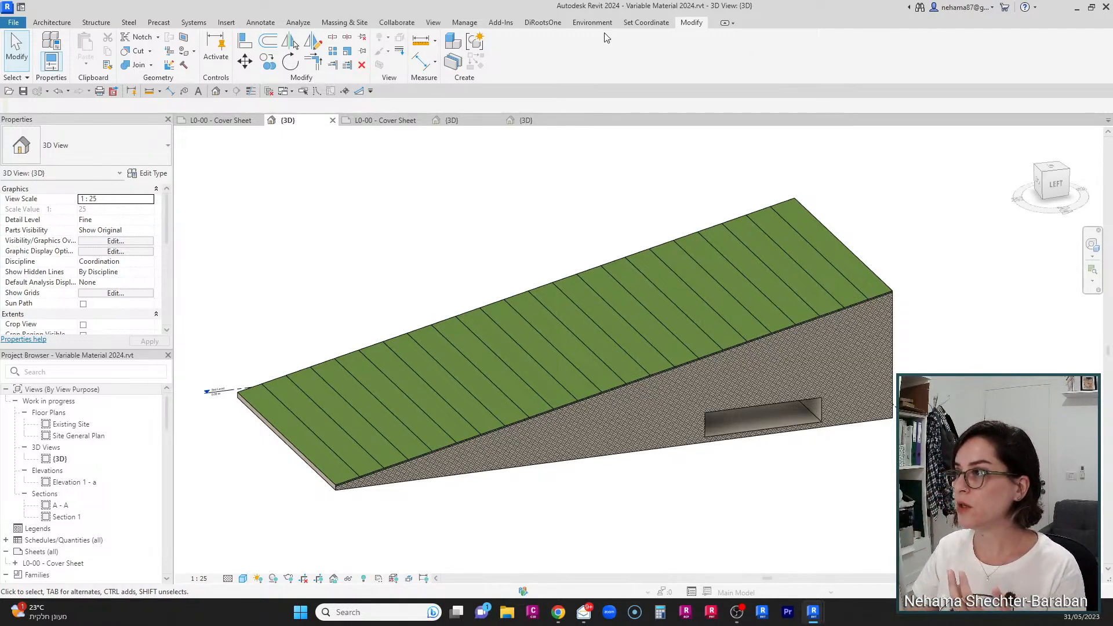
click(652, 312)
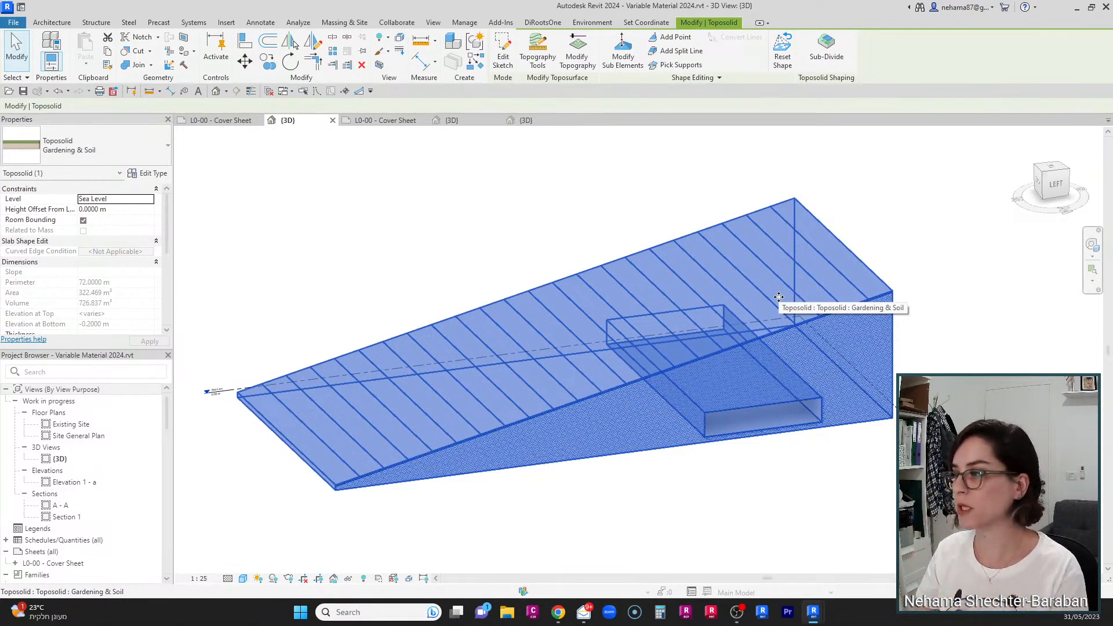
click(900, 501)
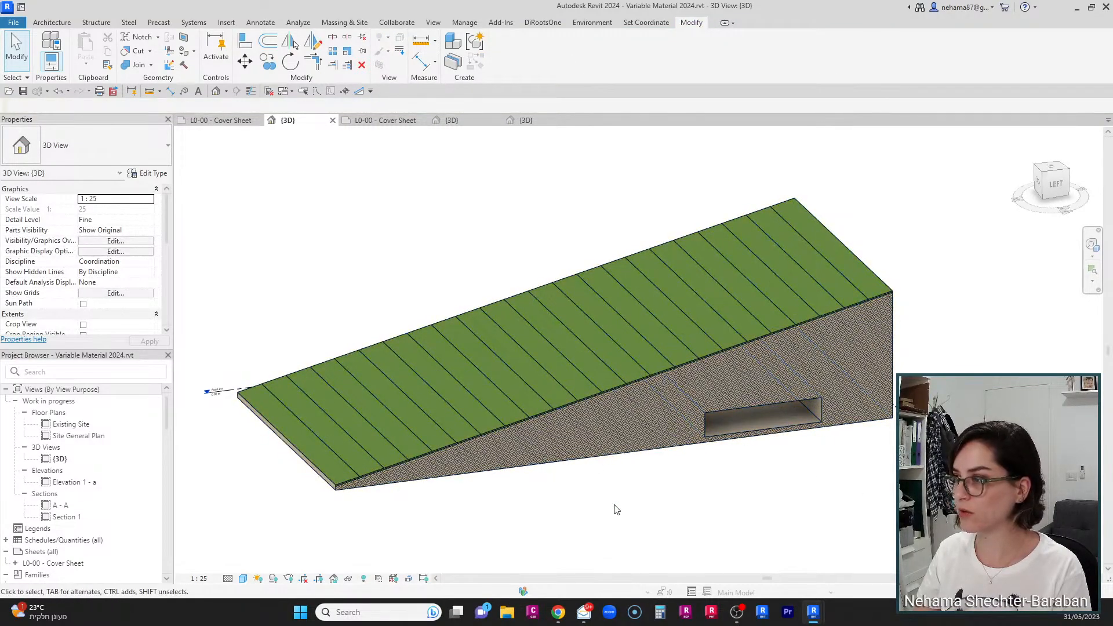
Step: Switch to Project2's 3D view and orbit around the contour-line site
click(454, 120)
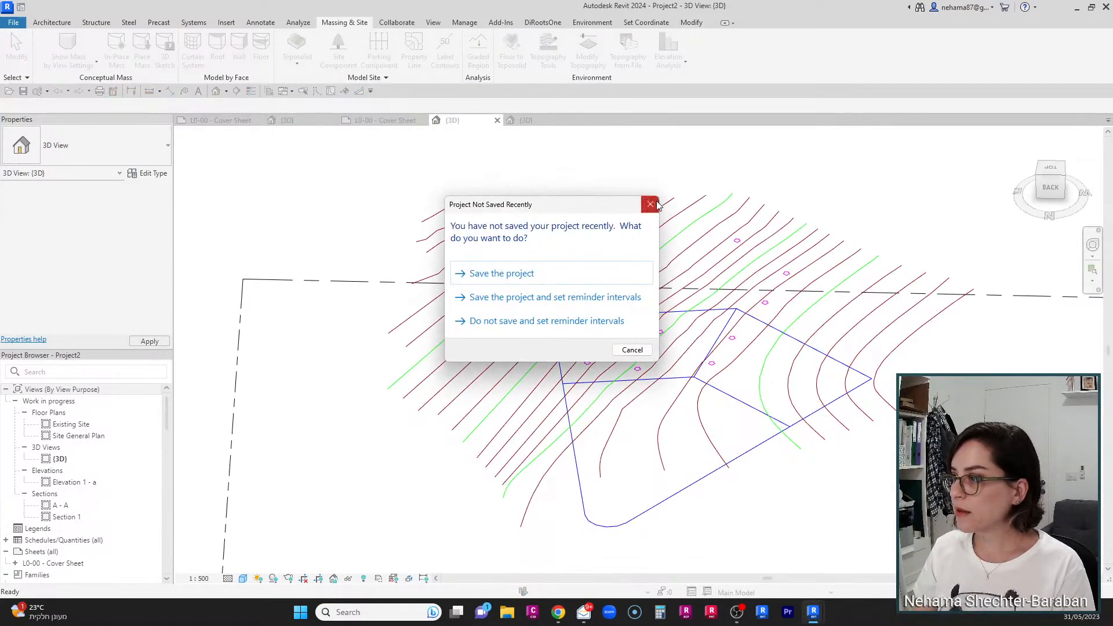
click(650, 203)
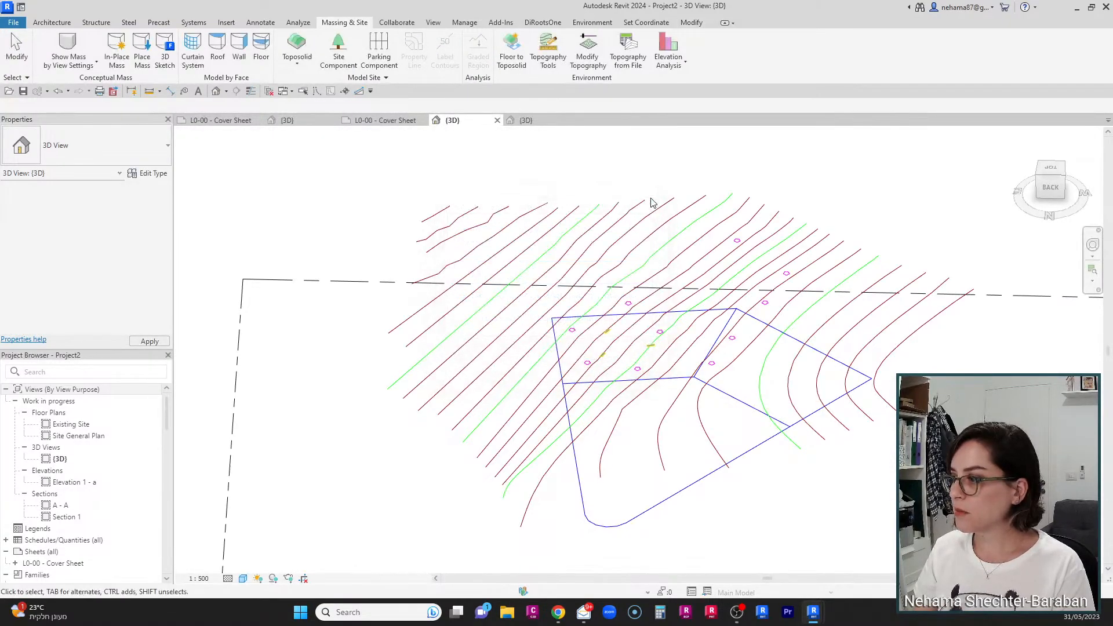
scroll(840, 427, down, 2)
middle_drag(840, 427, 636, 468)
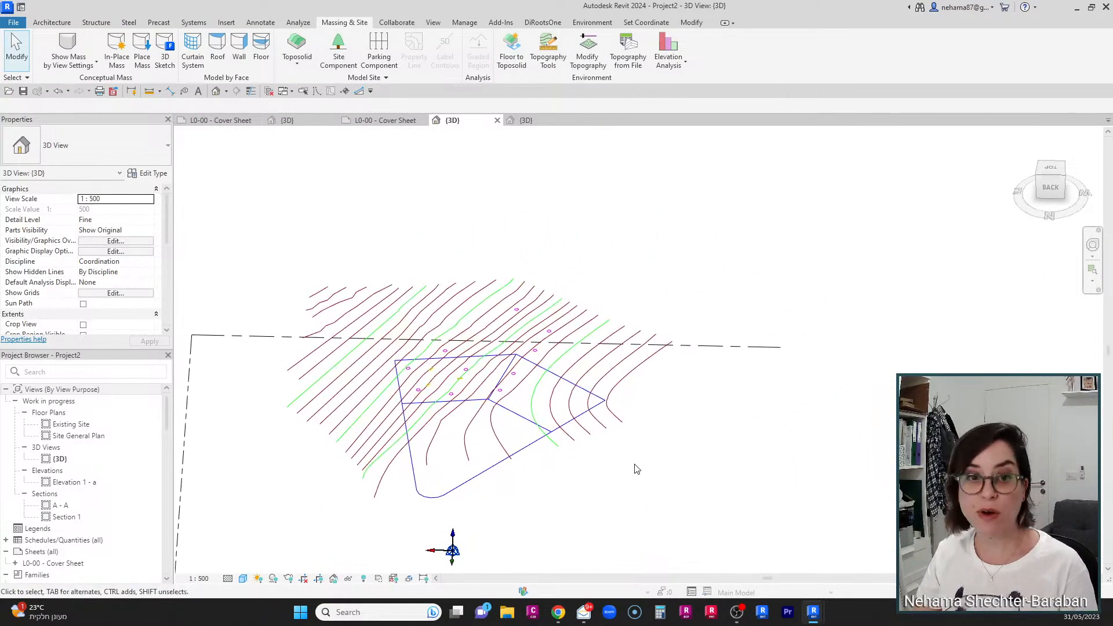
scroll(548, 471, down, 1)
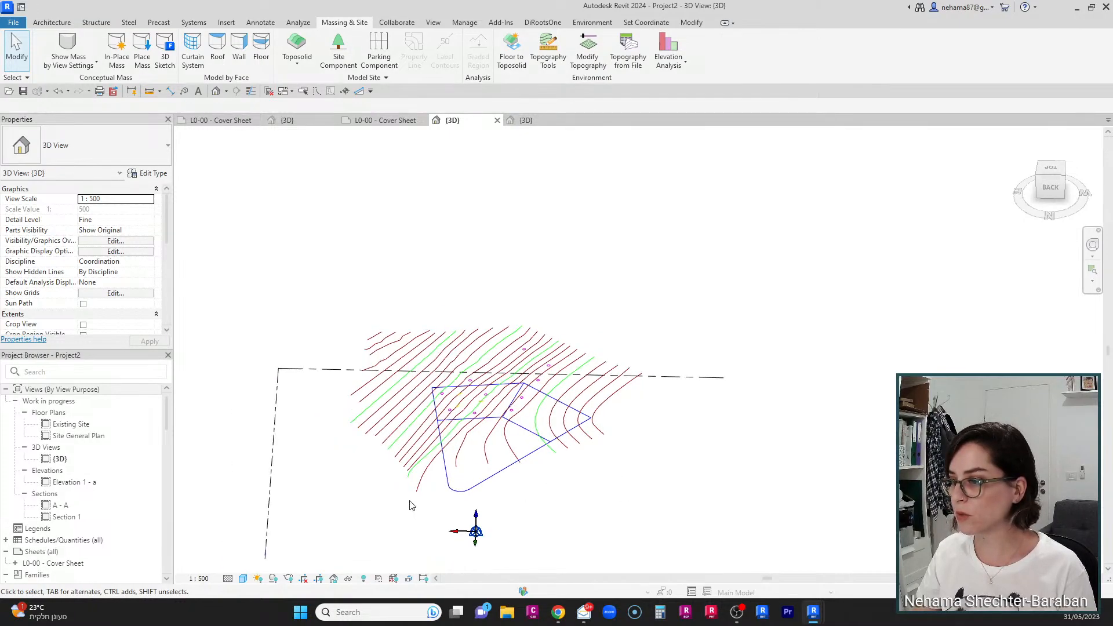
shift+middle_drag(409, 505, 532, 444)
scroll(412, 430, up, 2)
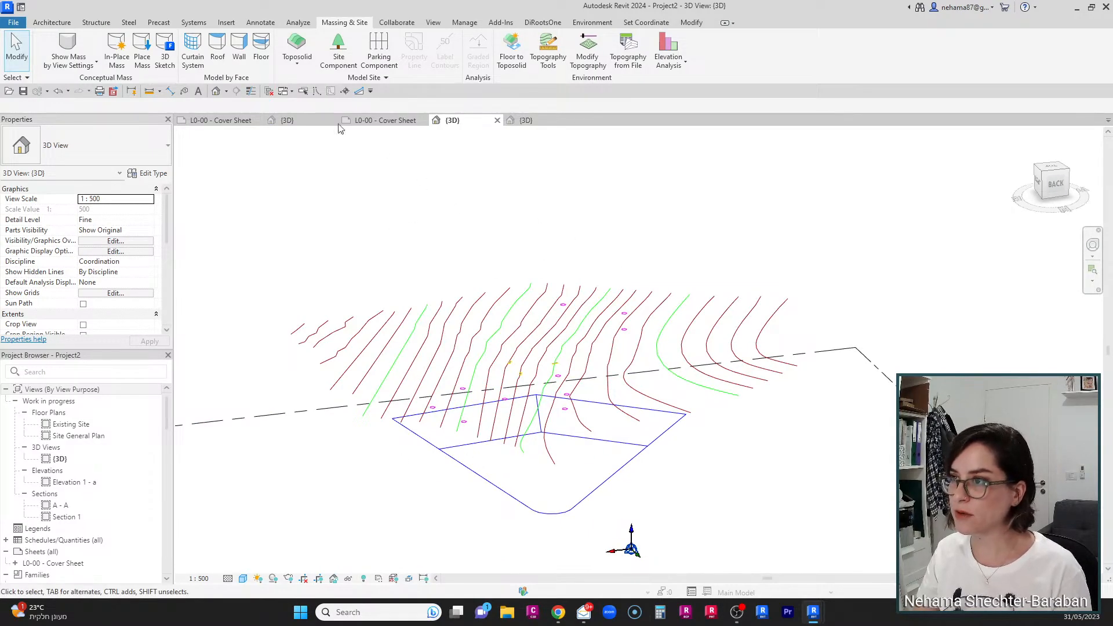
scroll(345, 362, up, 1)
scroll(345, 361, up, 1)
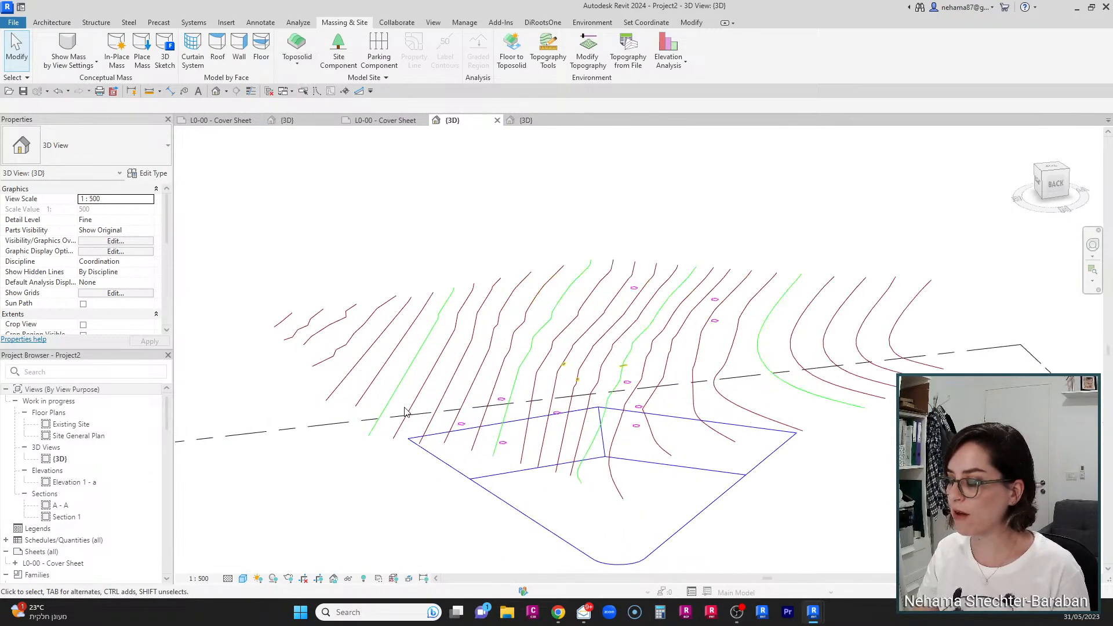
Step: Create a toposolid from the imported CAD survey, adding points from layers M1506 and M1507
click(296, 70)
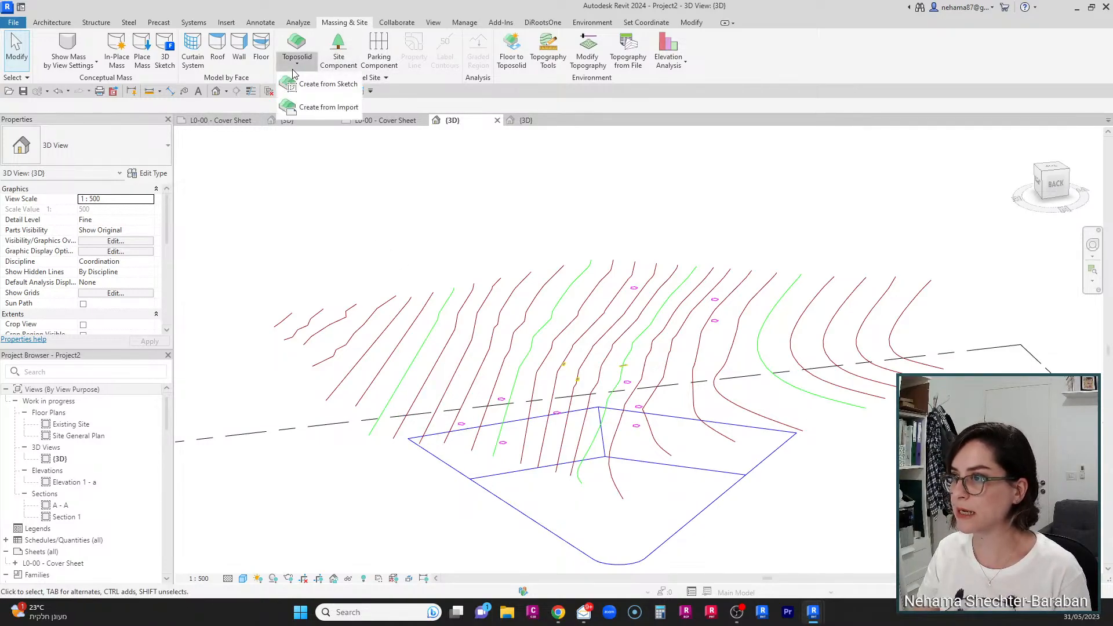
click(289, 109)
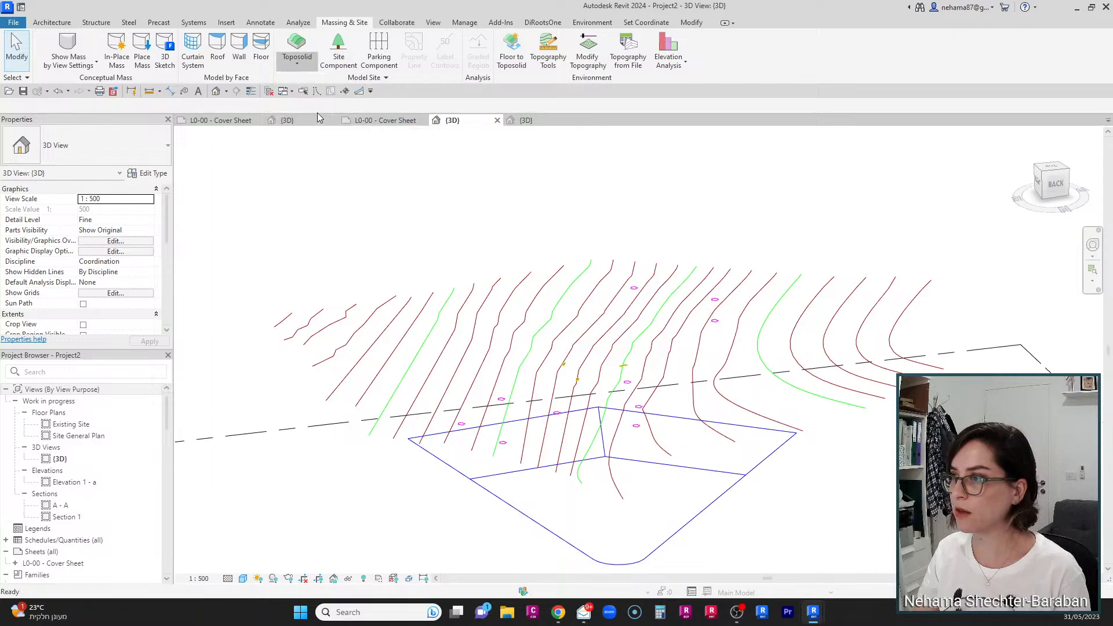
click(524, 50)
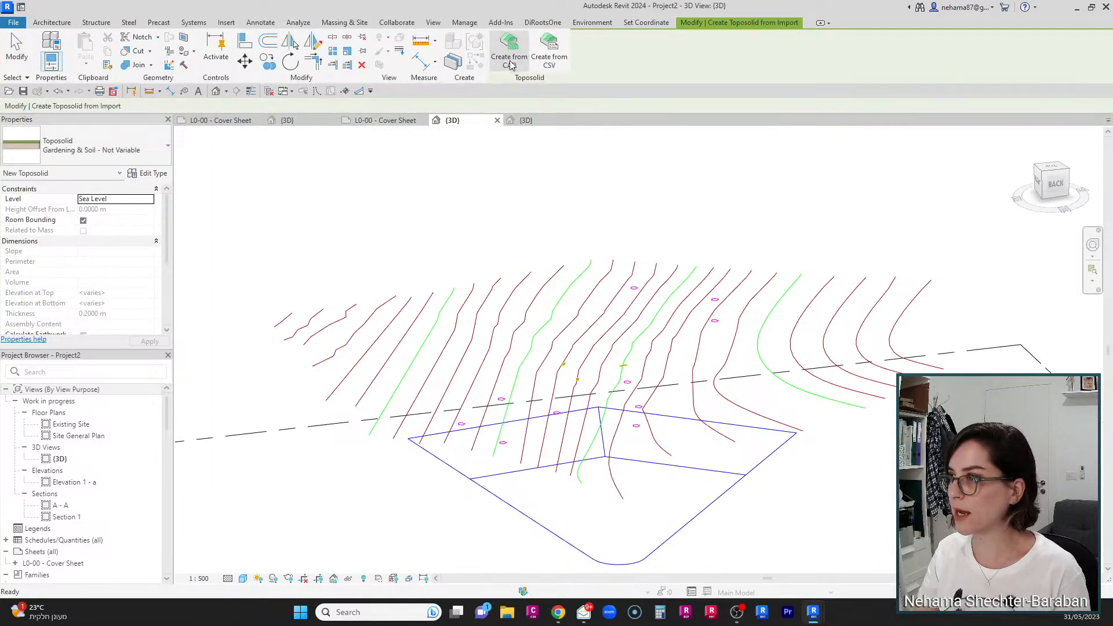
click(523, 286)
click(601, 238)
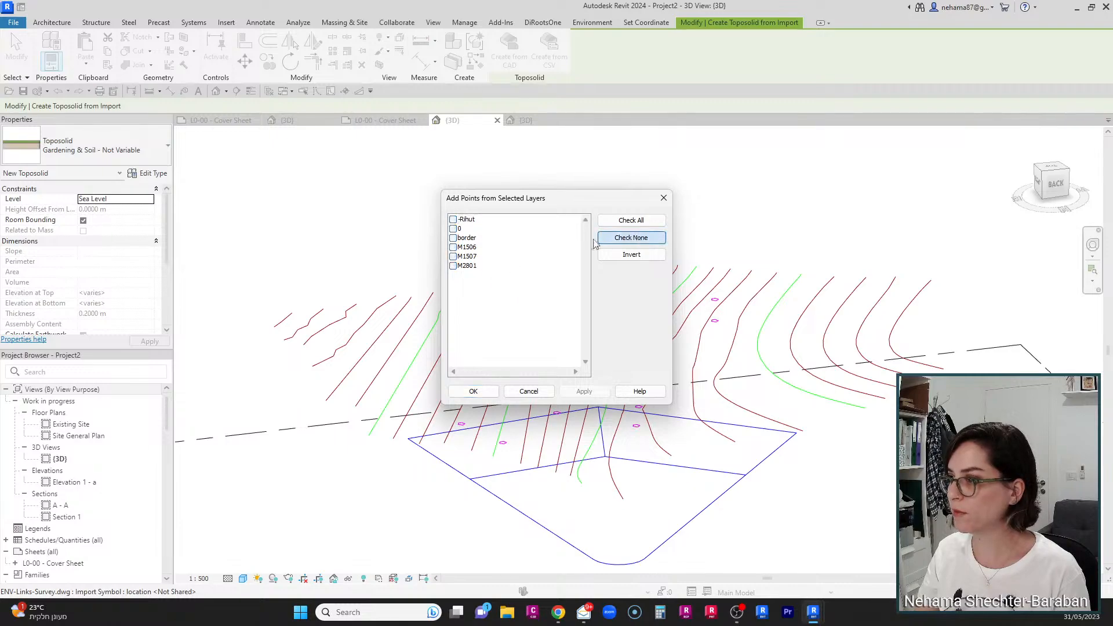
click(452, 247)
click(453, 257)
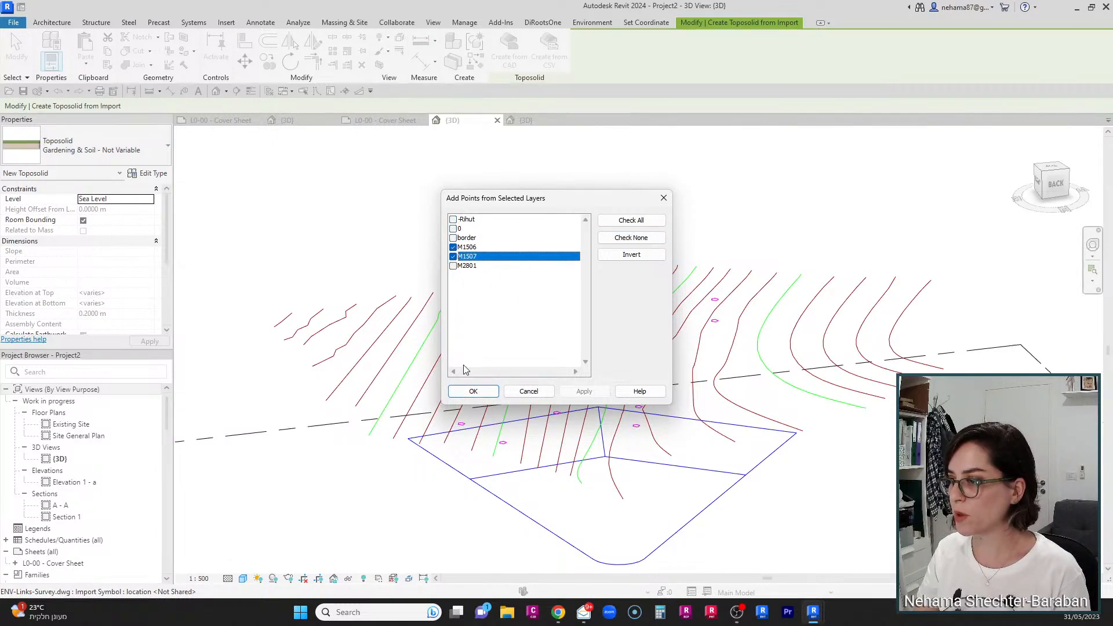
click(474, 392)
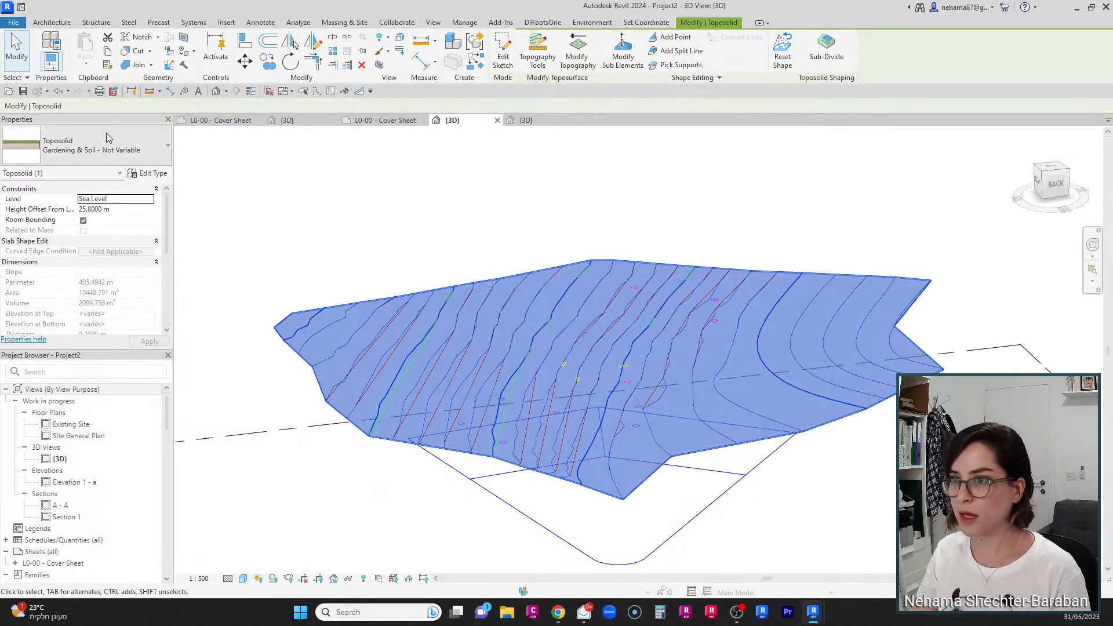
Step: Change the new toposolid's type to Gardening & Soil
click(106, 134)
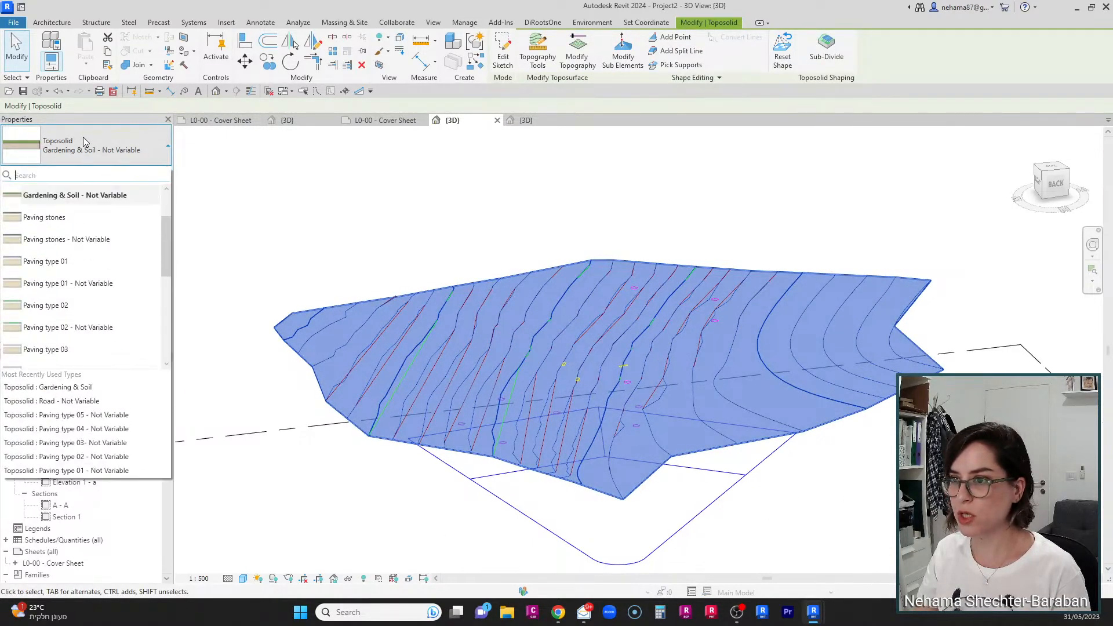
scroll(87, 239, up, 2)
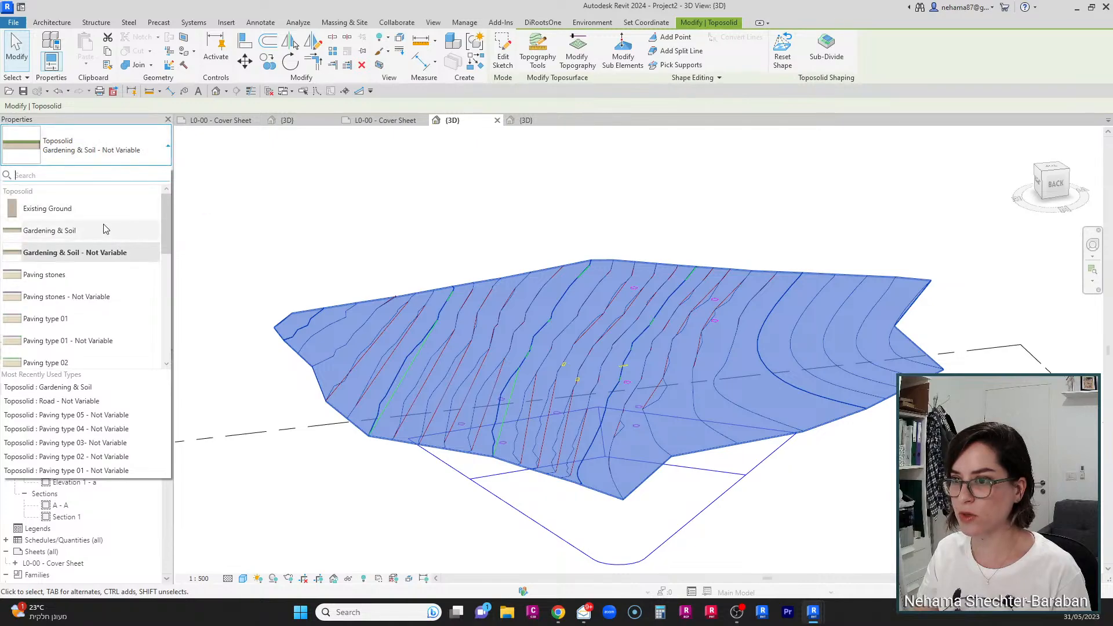
click(64, 230)
click(787, 242)
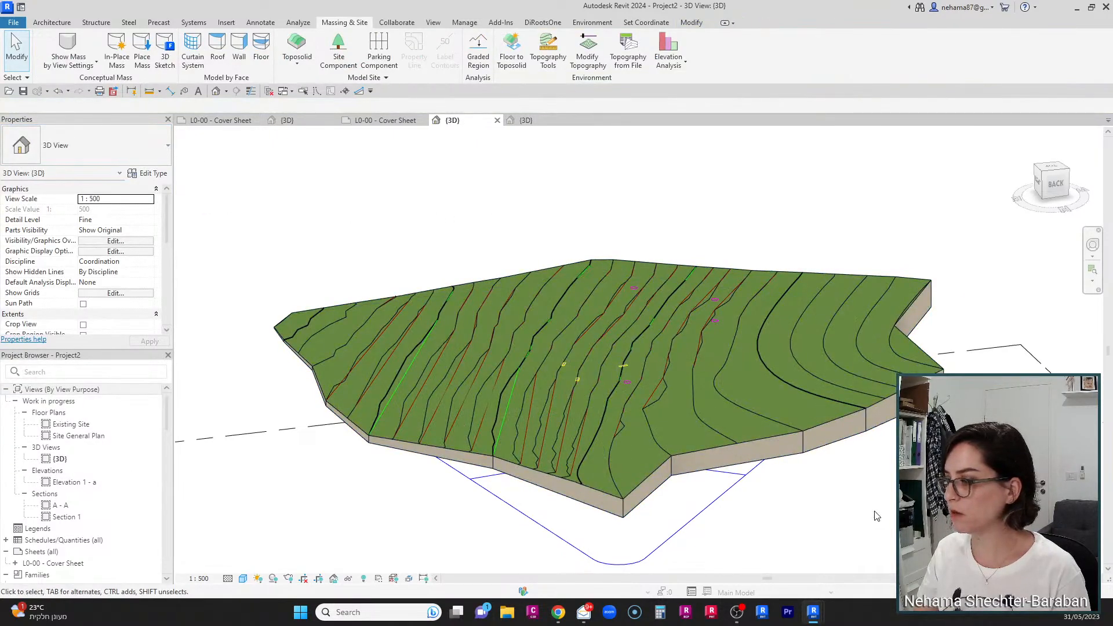
Step: Orbit around the new toposolid and switch to the Variable Material 2024 project's 3D view
shift+middle_drag(877, 516, 433, 450)
shift+middle_drag(654, 497, 475, 467)
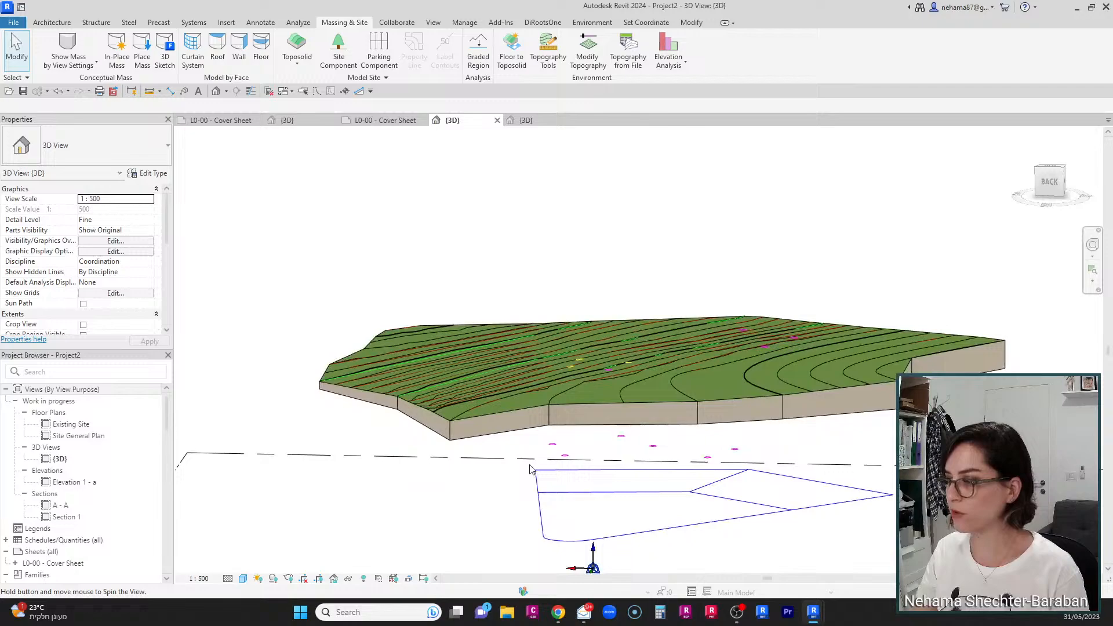
click(303, 117)
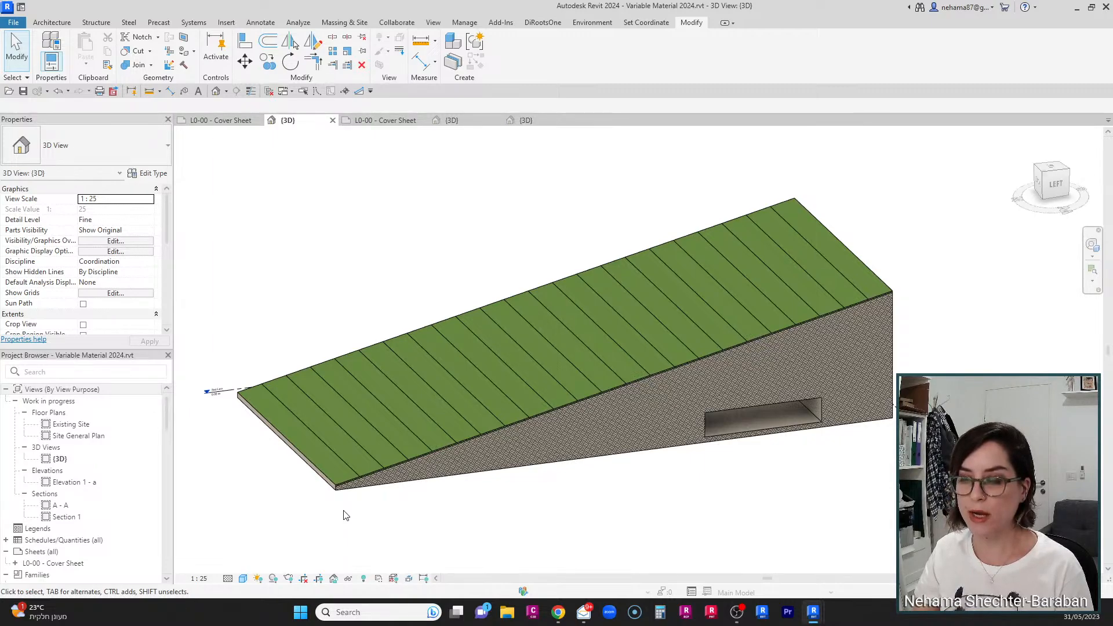
Step: Try to lower the sloped toposolid's lower end edge to -1 with Modify Sub Elements
click(403, 444)
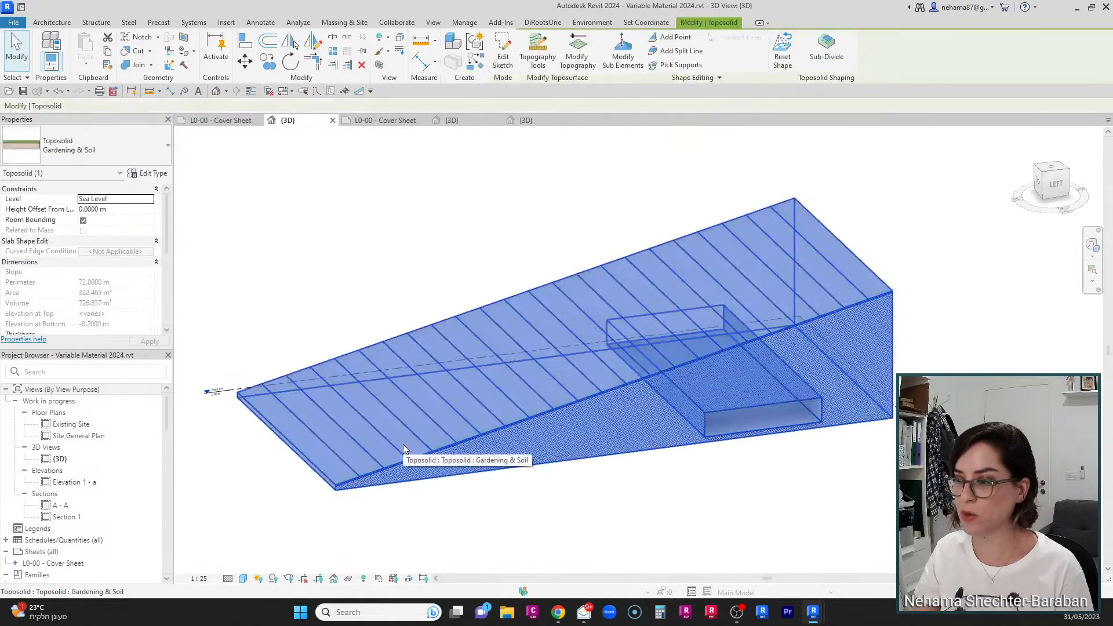
scroll(313, 516, up, 4)
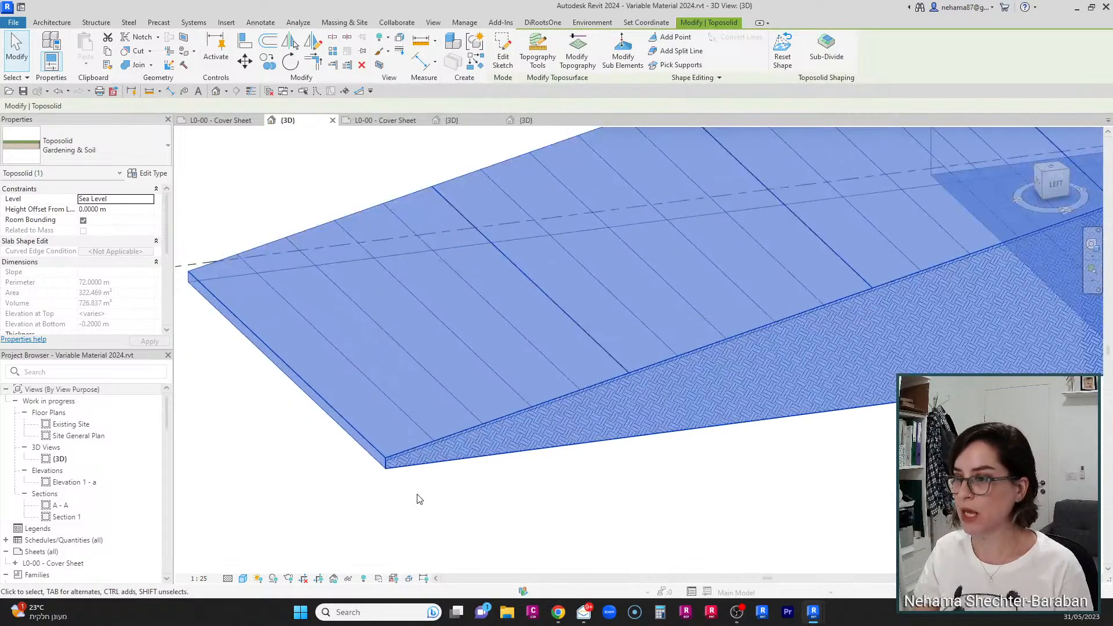
click(621, 55)
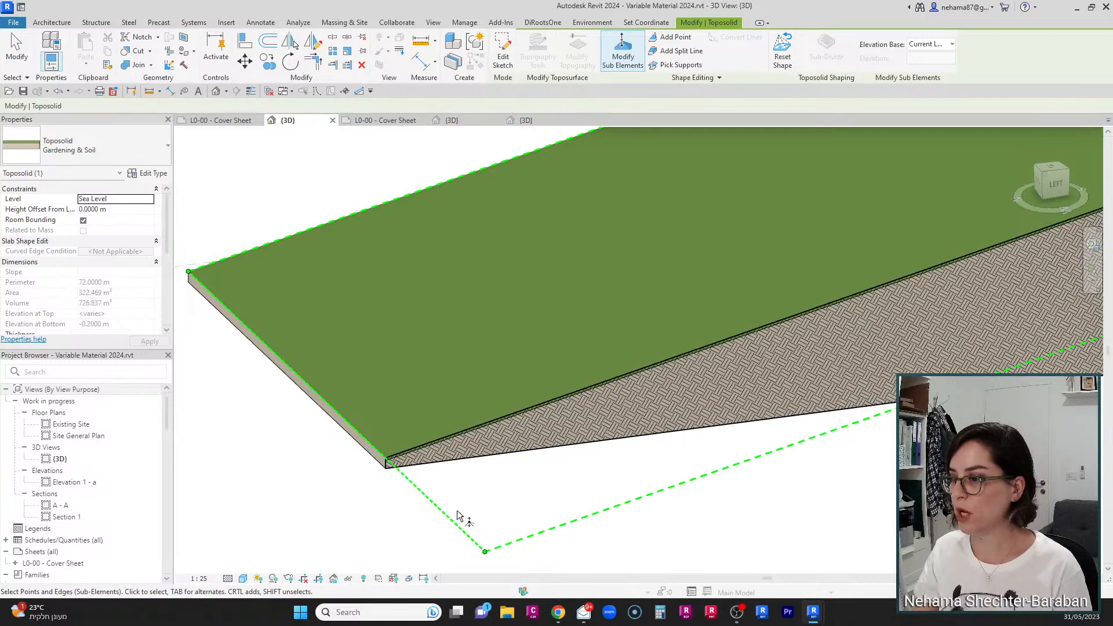
scroll(467, 453, down, 3)
scroll(437, 465, up, 1)
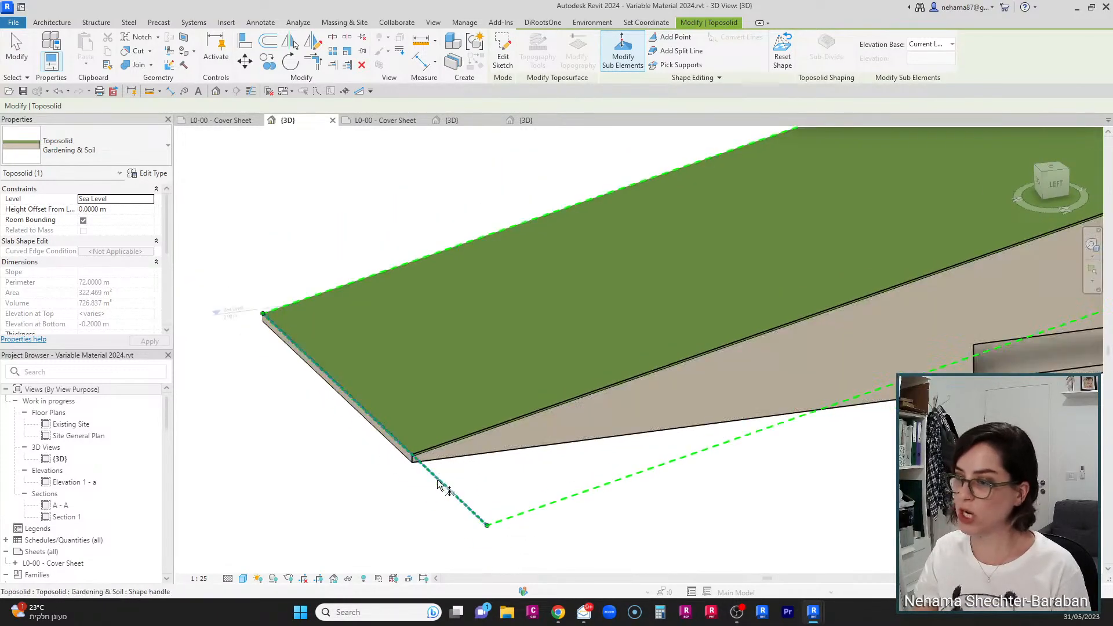
click(438, 481)
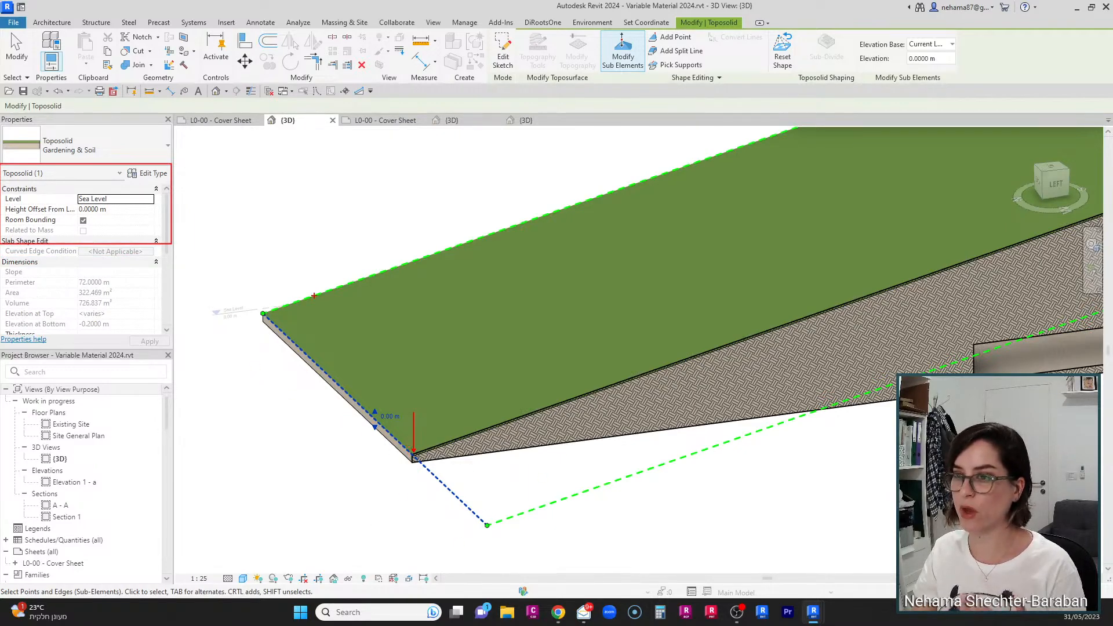
click(389, 416)
text(-1)
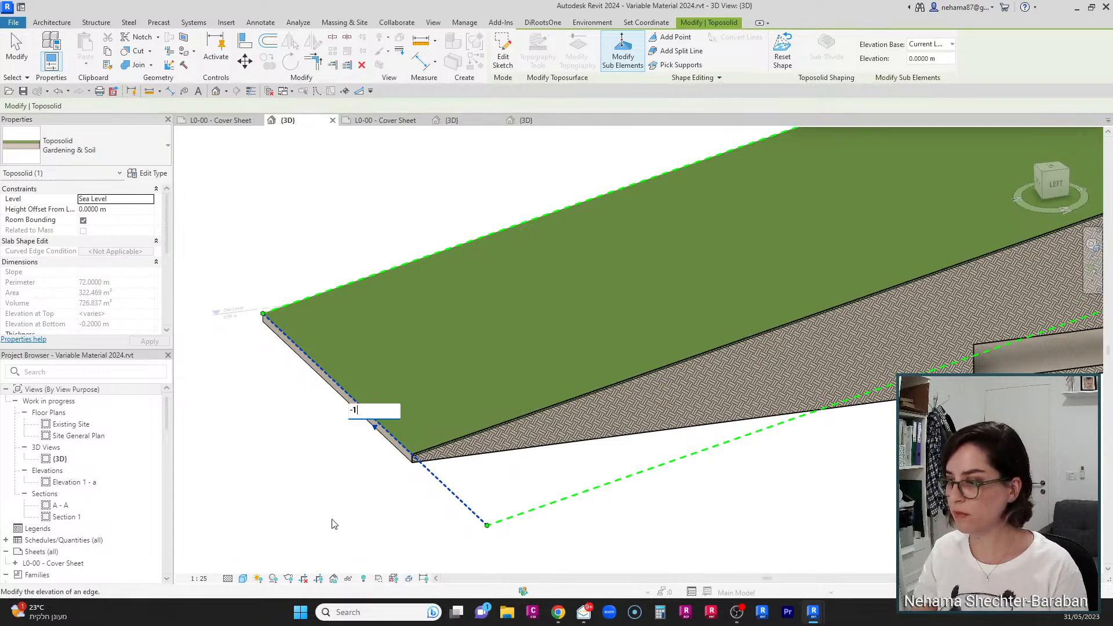
key(Return)
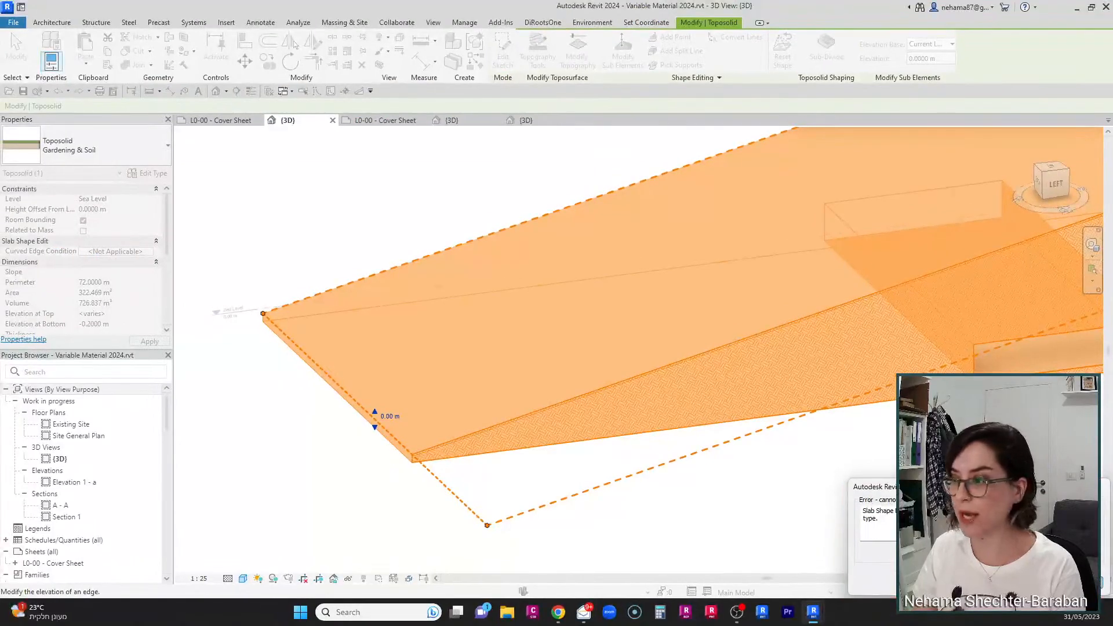
click(1080, 583)
scroll(820, 504, down, 2)
key(Escape)
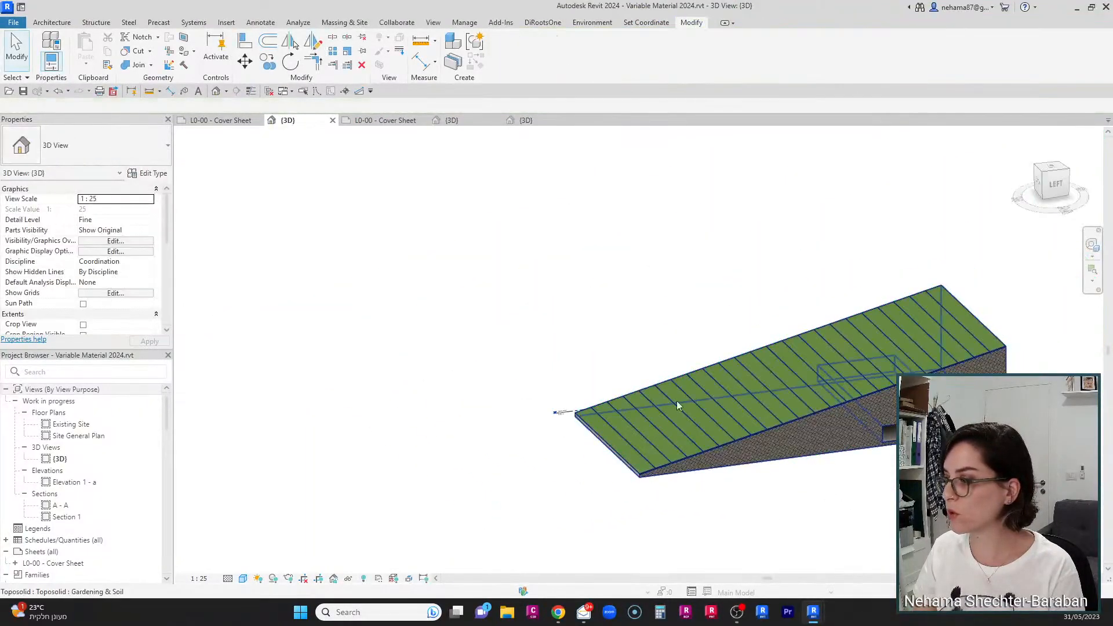
Step: Select the sloped toposolid and inspect it from a closer angle
click(652, 460)
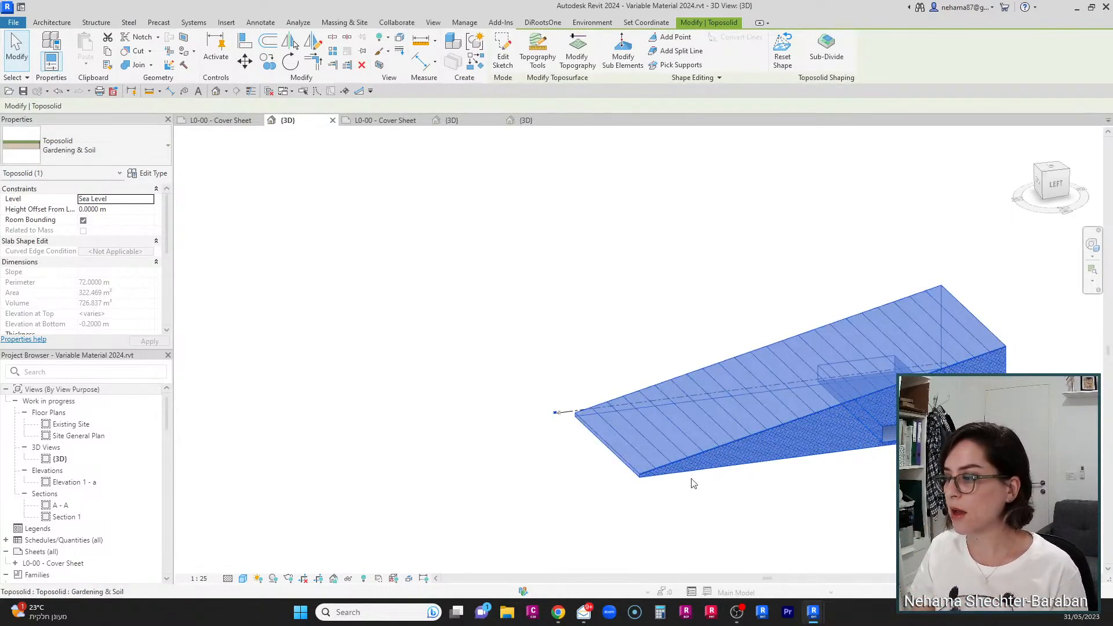
scroll(1009, 374, up, 3)
middle_drag(928, 509, 869, 502)
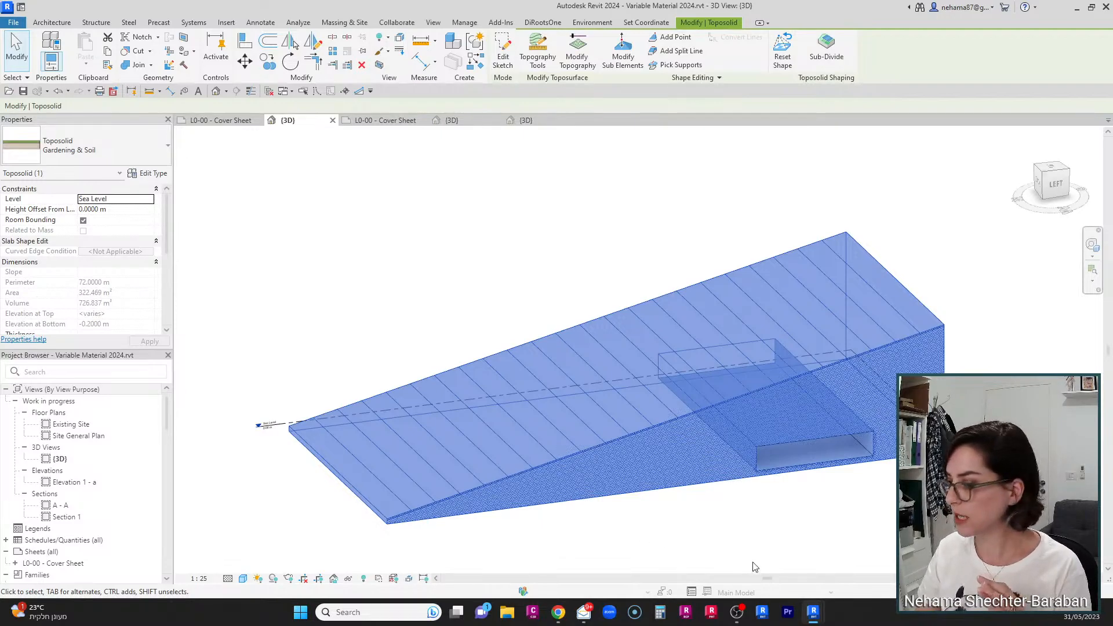
Step: Switch to the Module_10 project's 3D view and orbit around the building site
mouse_move(813, 614)
click(776, 580)
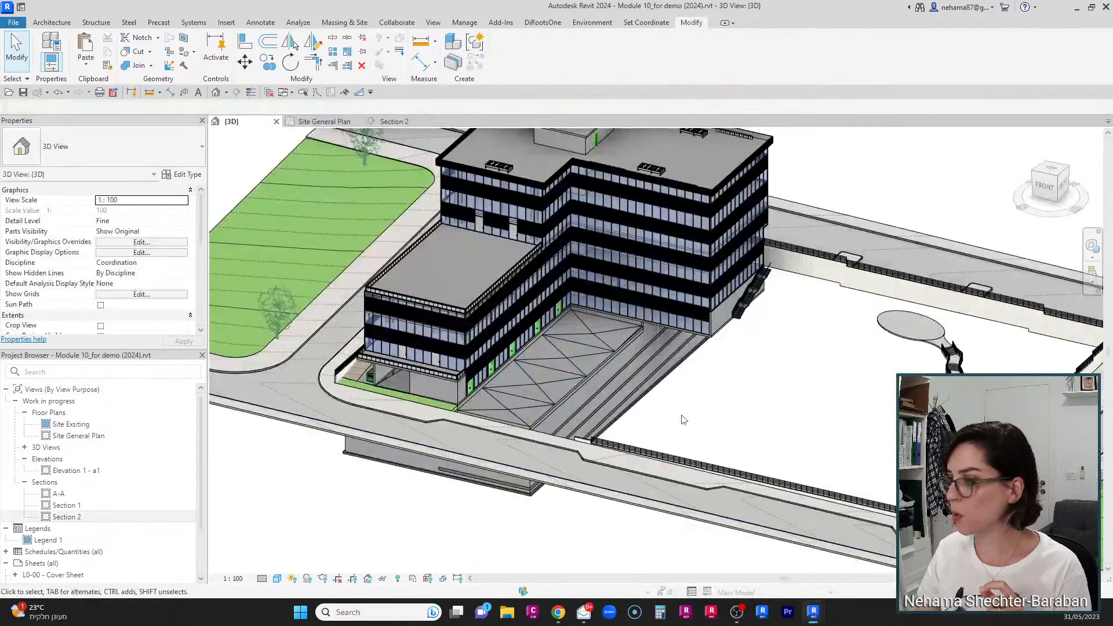
scroll(741, 412, down, 2)
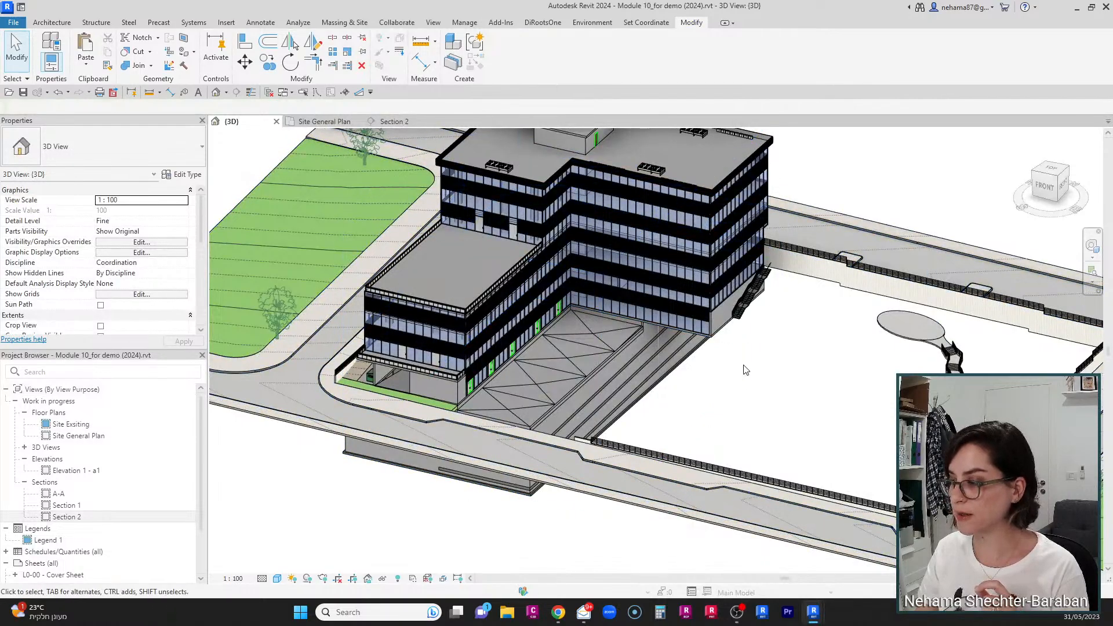
scroll(728, 380, up, 3)
scroll(728, 401, down, 2)
middle_drag(724, 408, 664, 445)
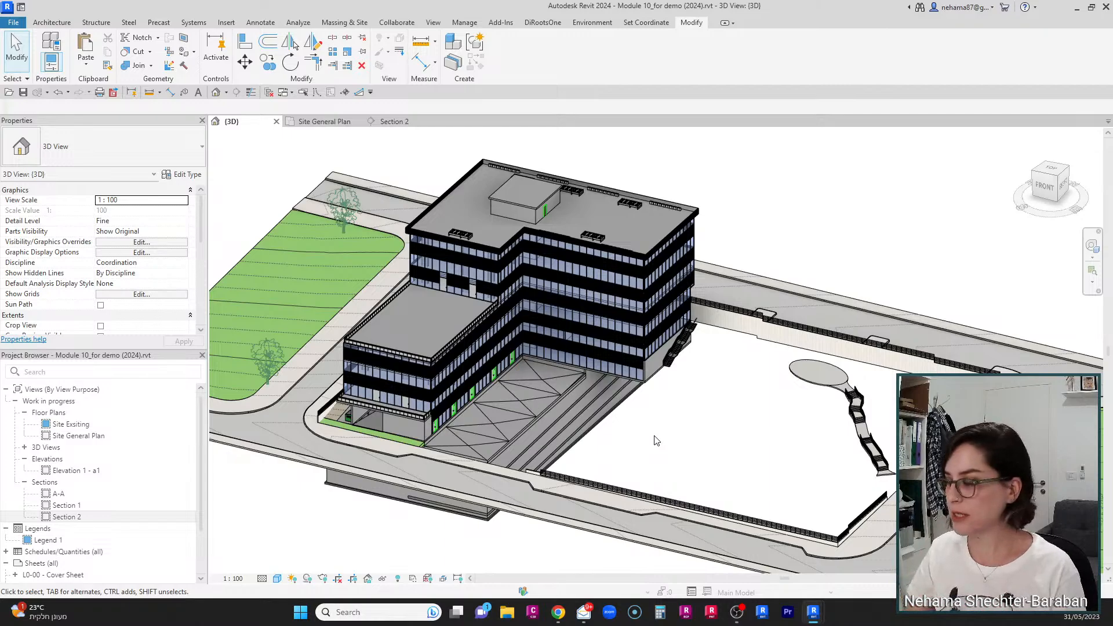
scroll(648, 450, up, 2)
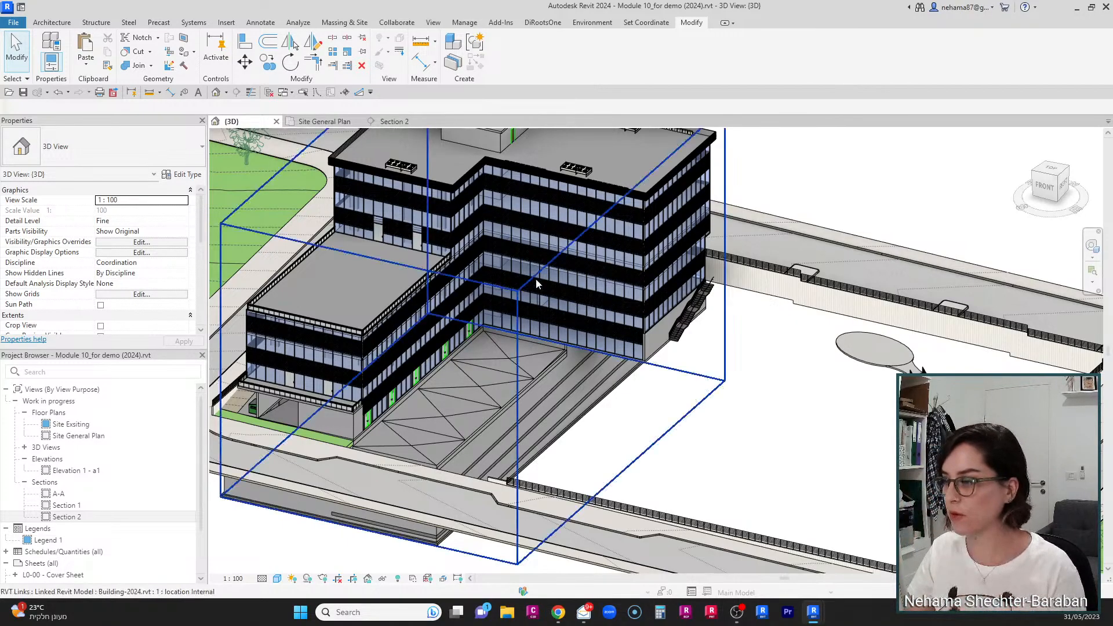
scroll(459, 321, up, 3)
Step: Select the sunken roof slab between the buildings inside the linked building model
click(436, 356)
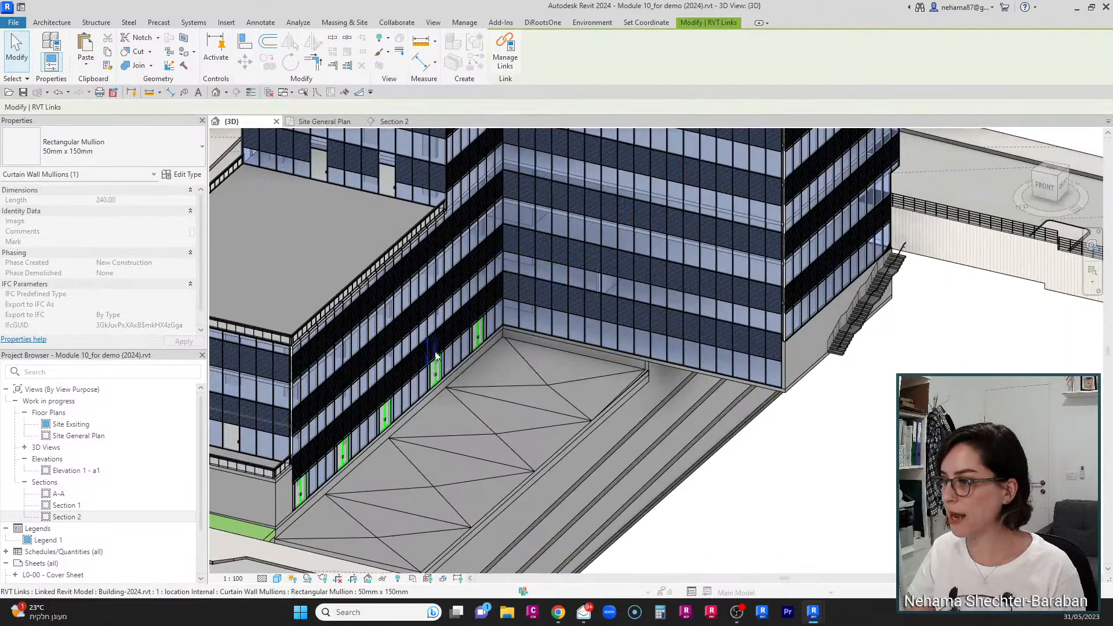
click(460, 385)
scroll(461, 385, up, 2)
scroll(434, 564, up, 1)
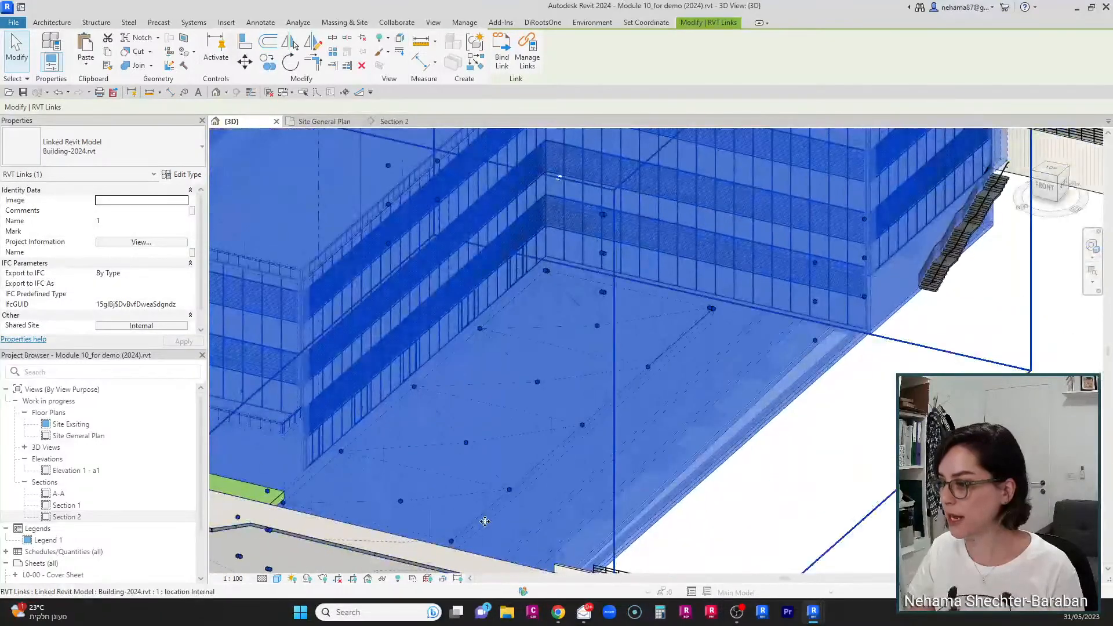
key(Tab)
click(477, 514)
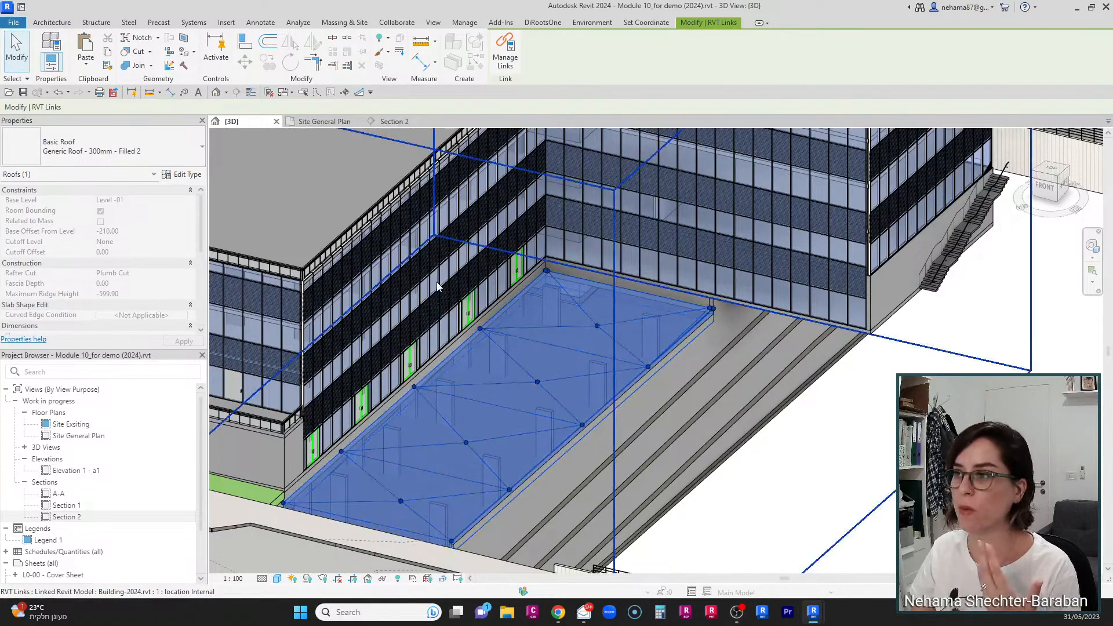
Step: Open Section 2 and examine the sloped roof slab profile
click(403, 123)
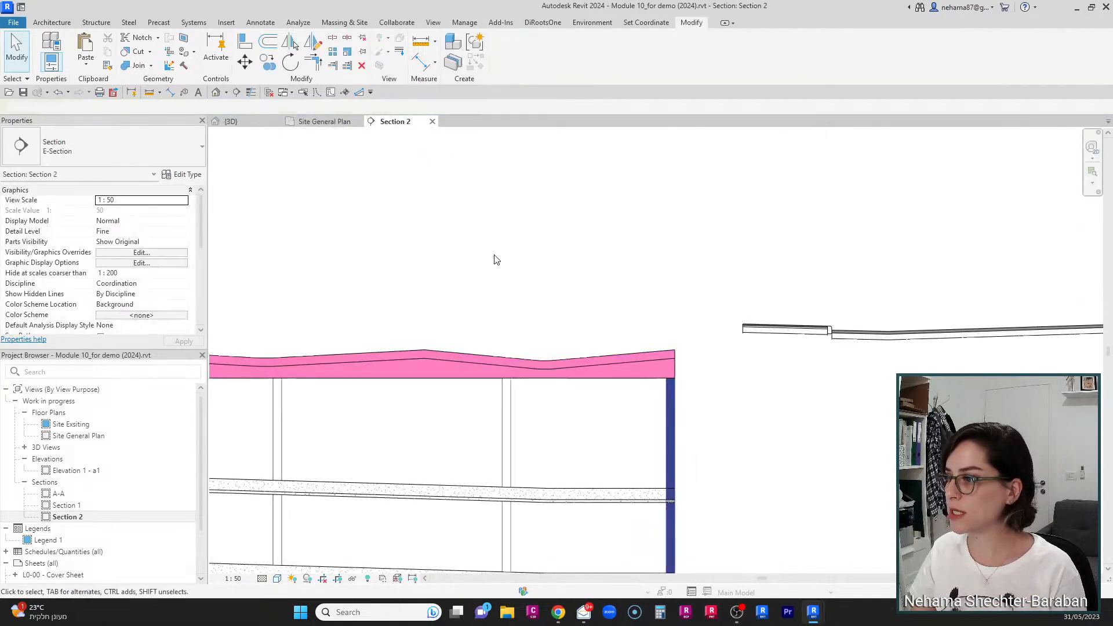
scroll(621, 255, down, 6)
middle_drag(313, 383, 592, 499)
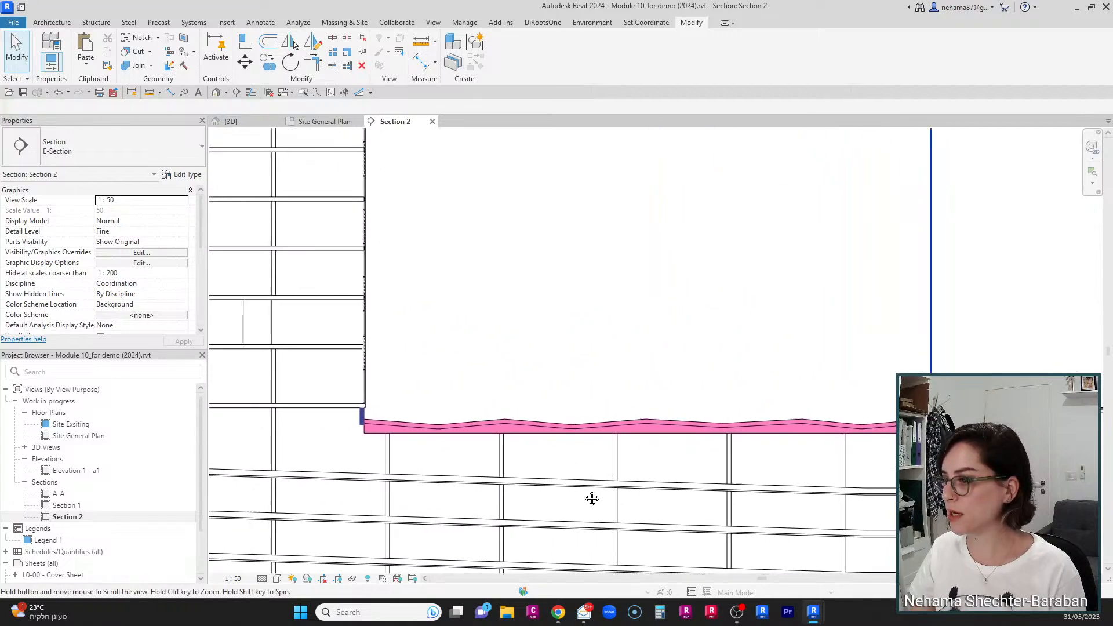
scroll(438, 531, up, 2)
middle_drag(724, 523, 641, 514)
scroll(669, 485, down, 4)
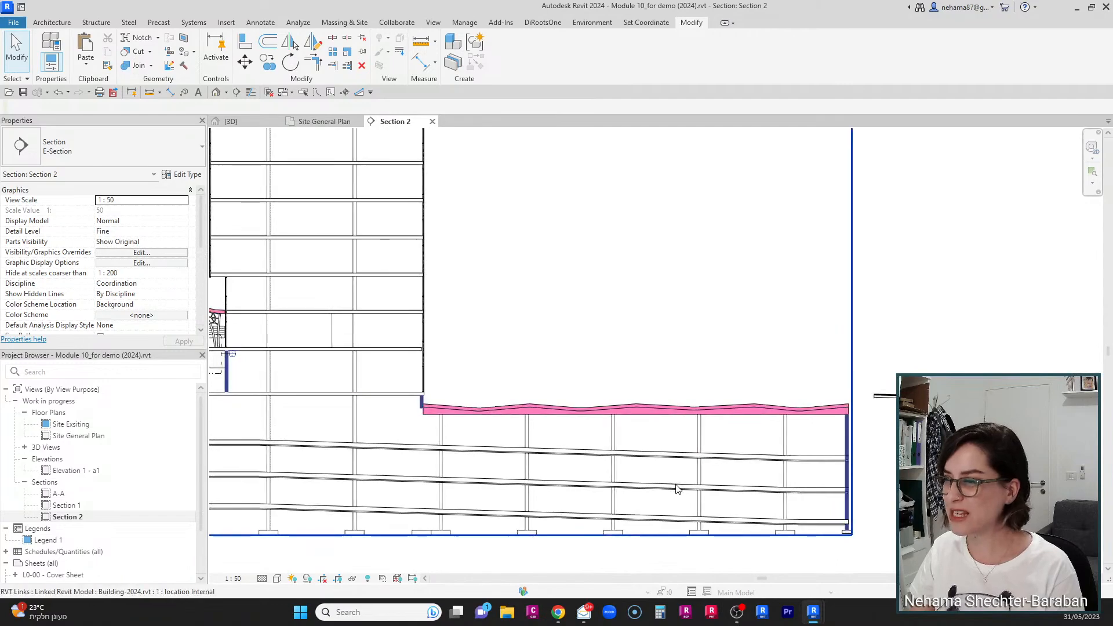
scroll(693, 496, up, 1)
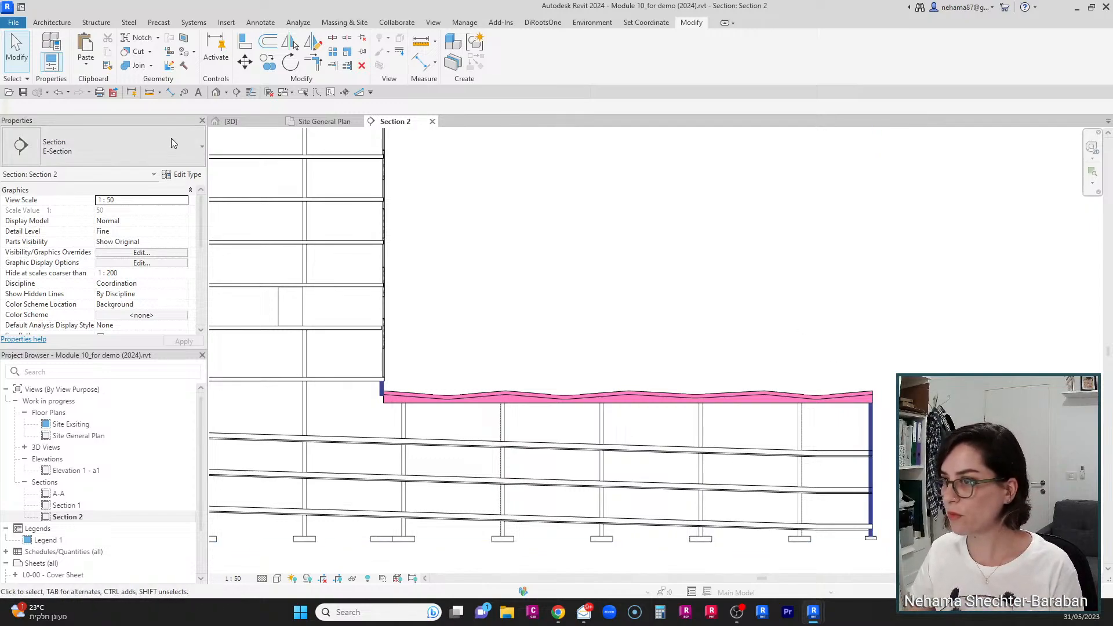
Step: Open the Site General Plan view and launch the Edit Topography Tools
click(315, 123)
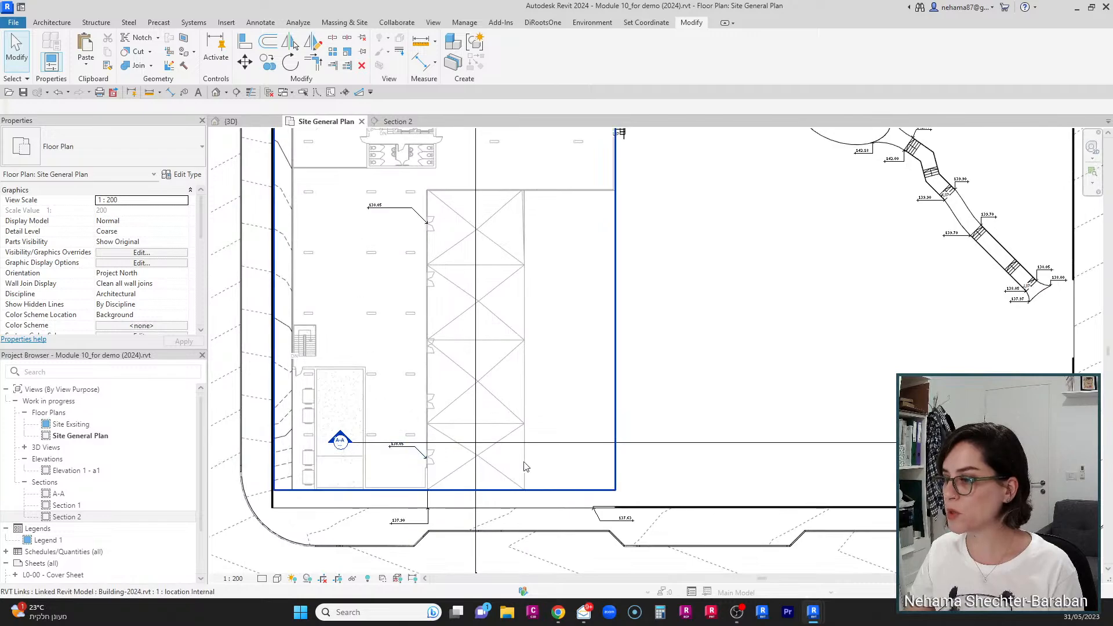
scroll(612, 265, up, 1)
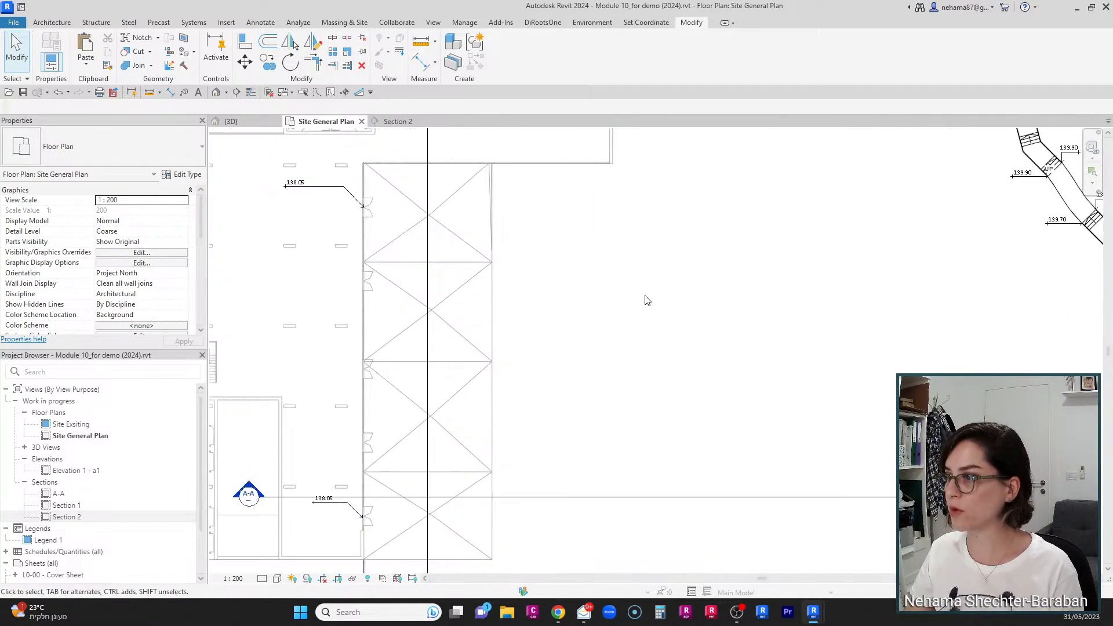
scroll(648, 299, up, 1)
click(593, 23)
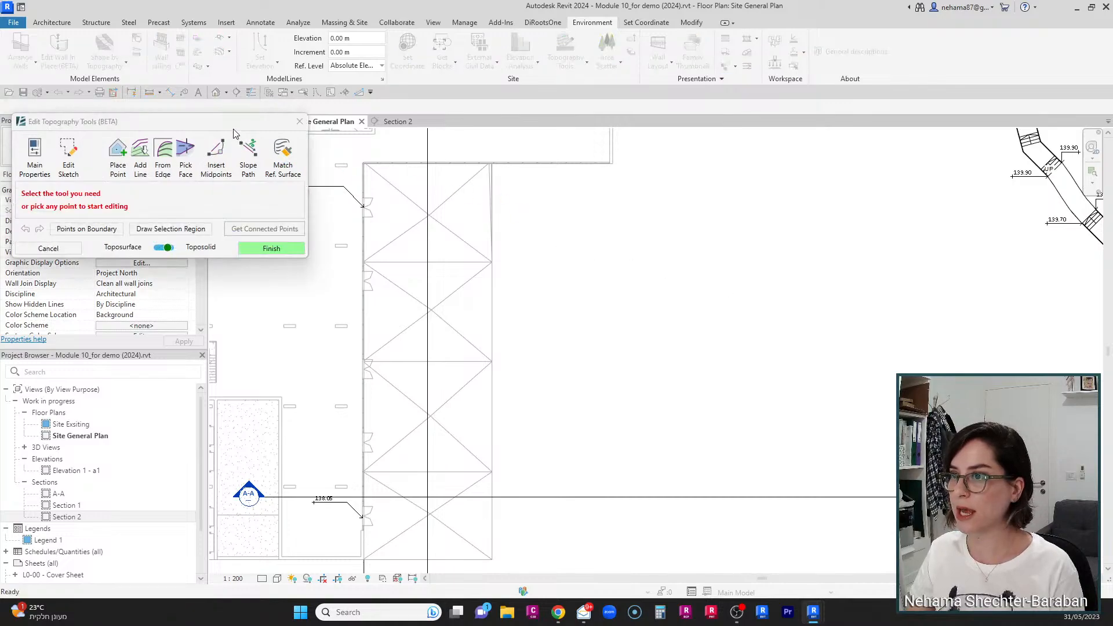
Step: Change the toposolid's type to Paving type 03 in the topography tool's main properties
drag(228, 117, 253, 39)
click(59, 75)
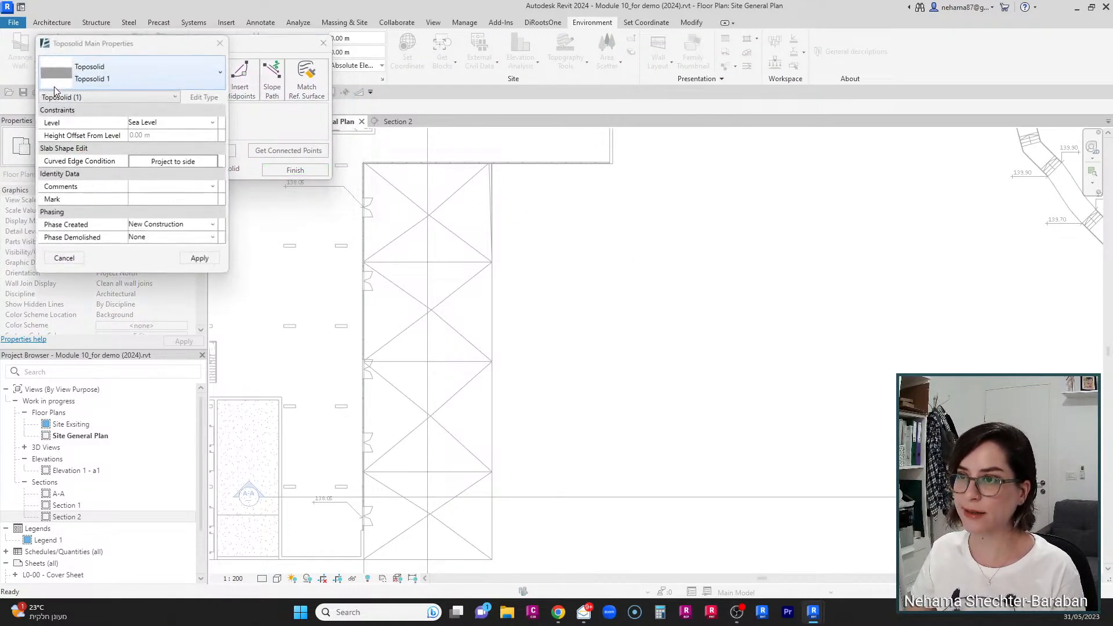
click(122, 76)
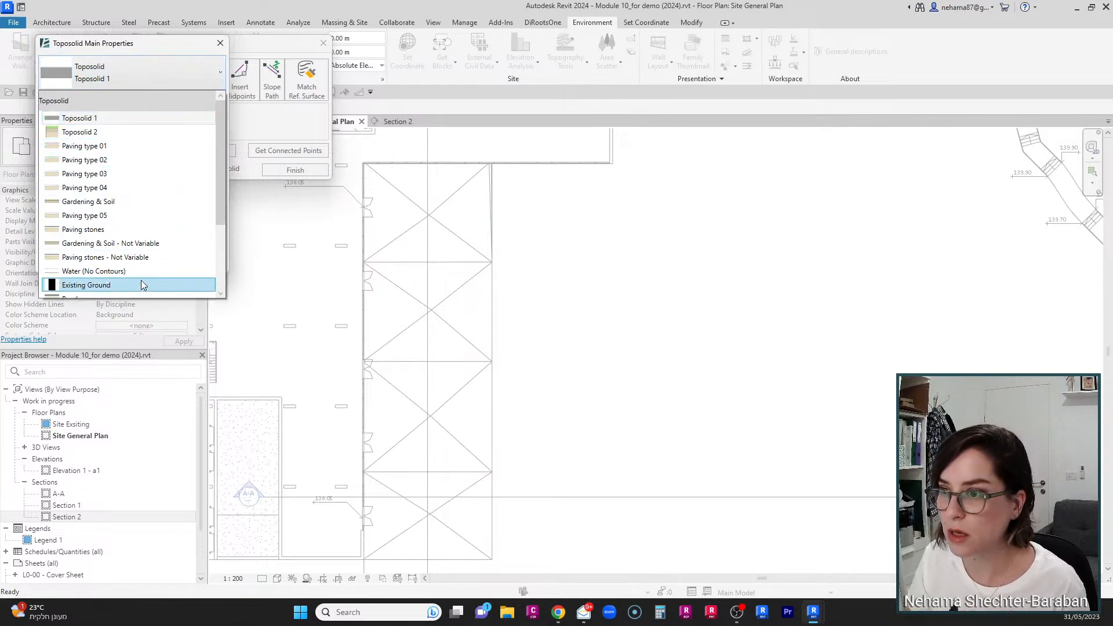
click(136, 174)
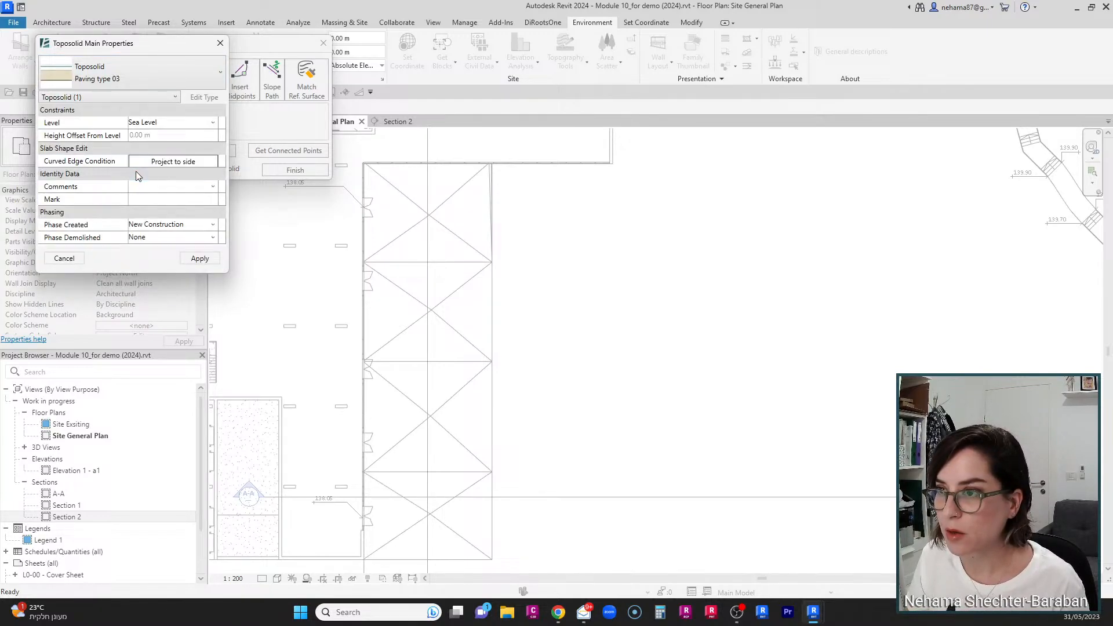
click(200, 259)
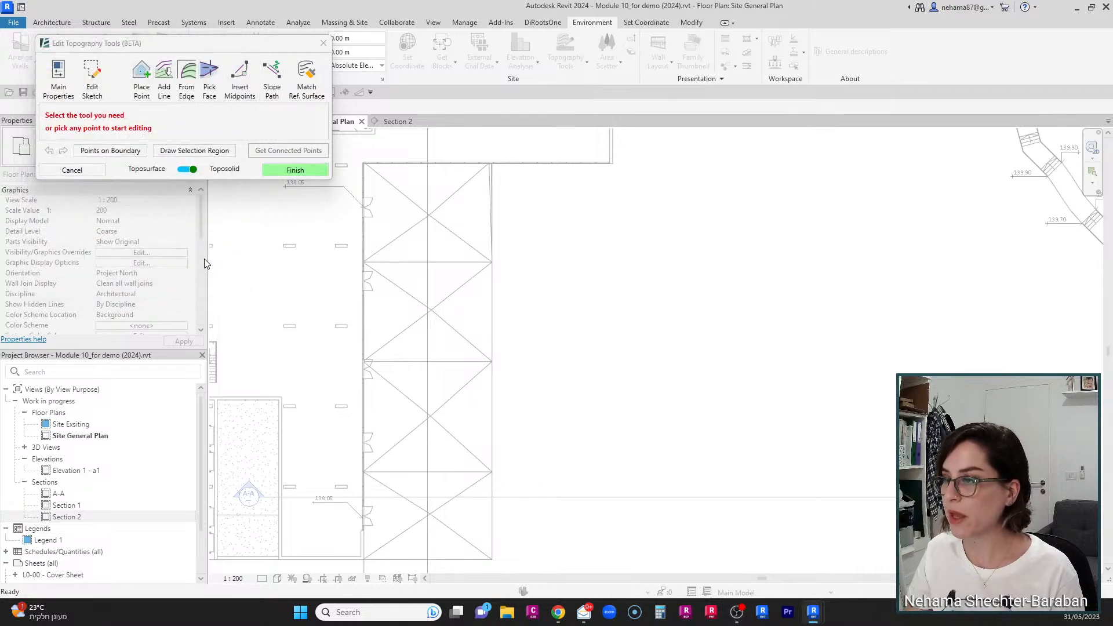
Step: Edit the toposolid sketch and draw a rectangular boundary covering the sunken roof area between the buildings
click(92, 87)
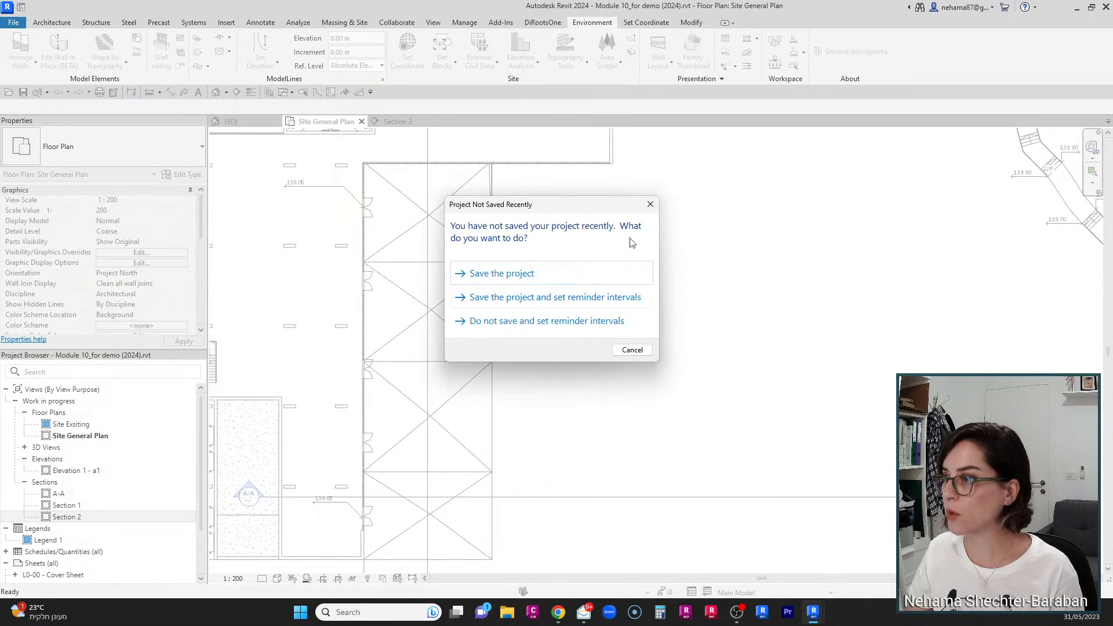
click(650, 204)
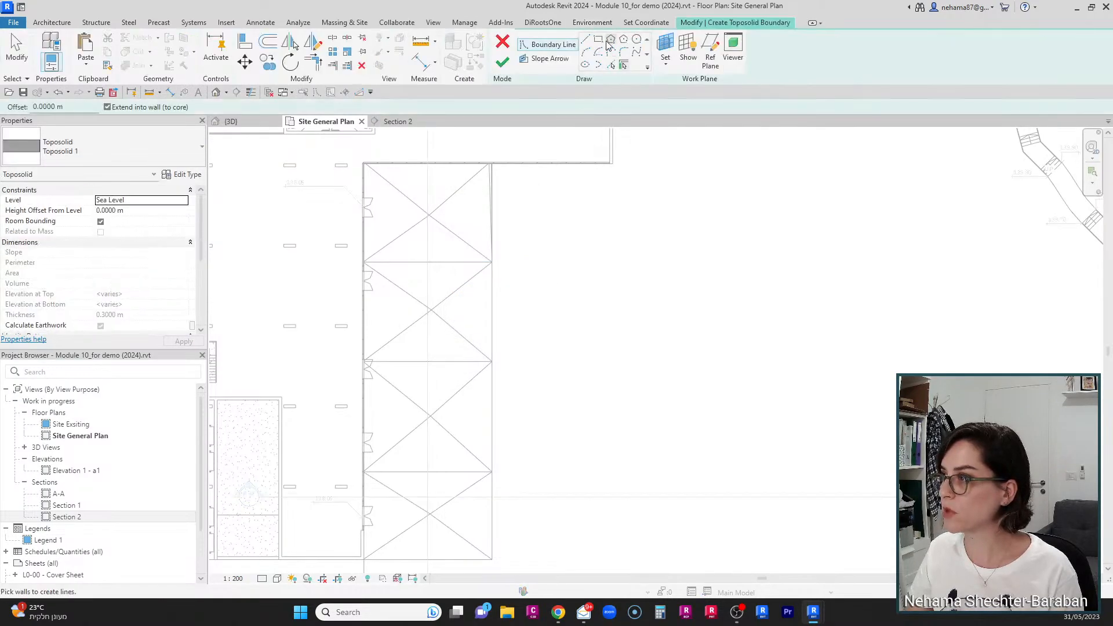
click(599, 39)
scroll(502, 145, up, 2)
scroll(502, 145, up, 2)
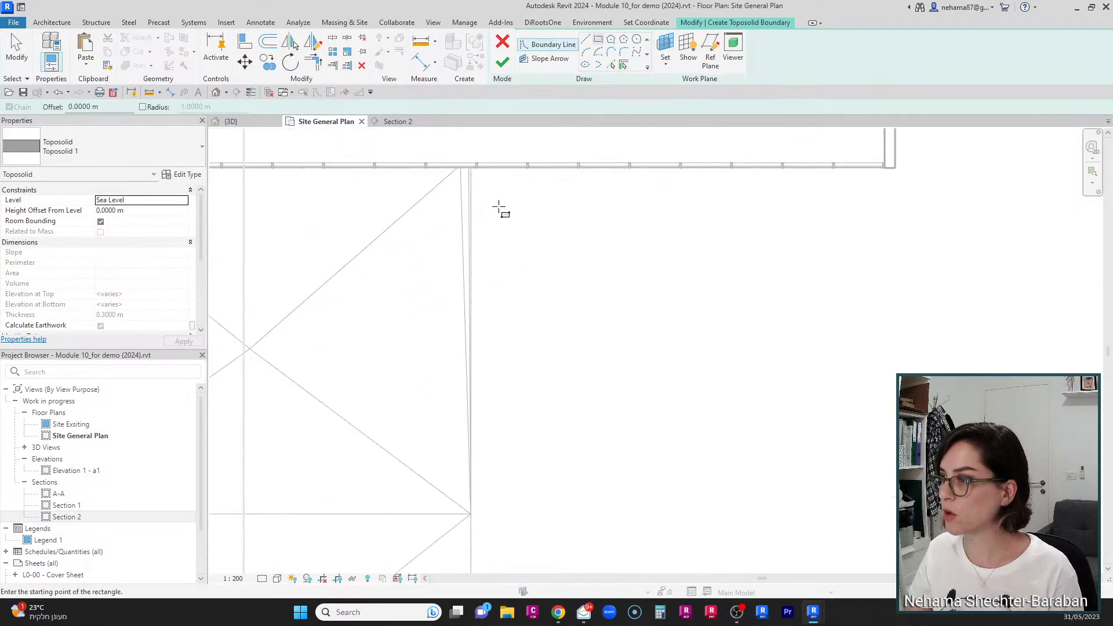
click(522, 167)
scroll(478, 178, down, 5)
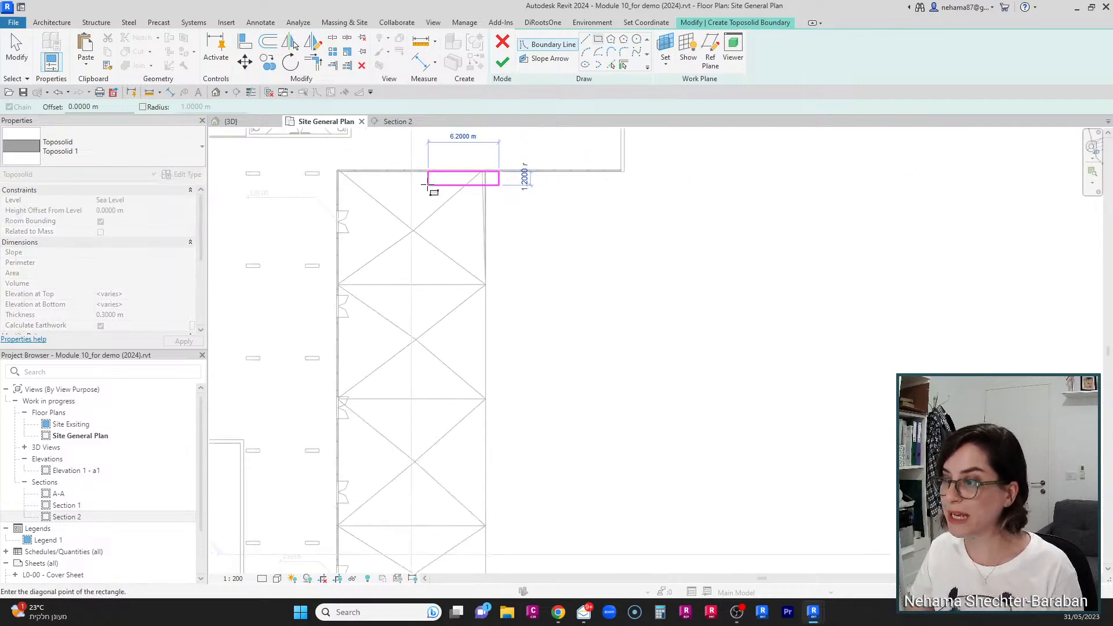
scroll(374, 516, up, 7)
scroll(363, 483, up, 3)
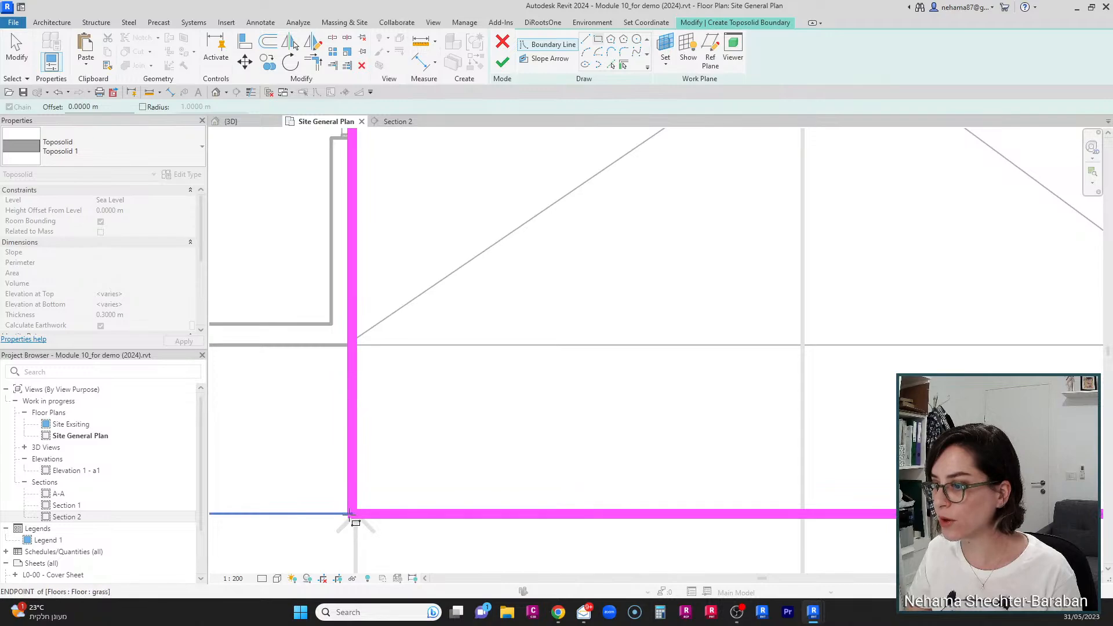
click(350, 514)
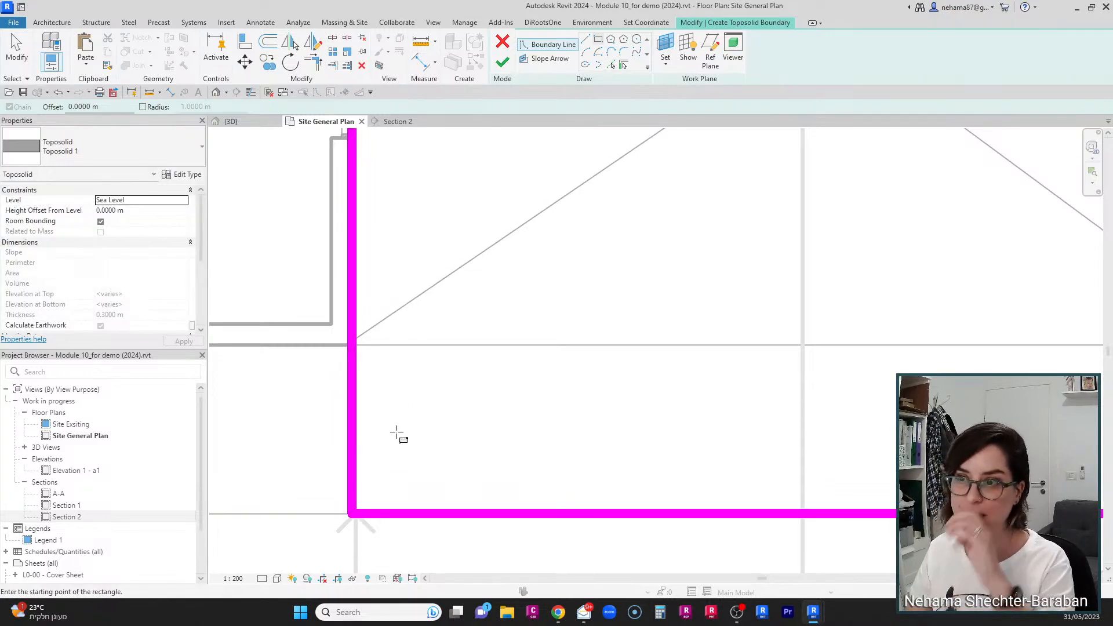
scroll(265, 365, down, 1)
scroll(468, 412, down, 2)
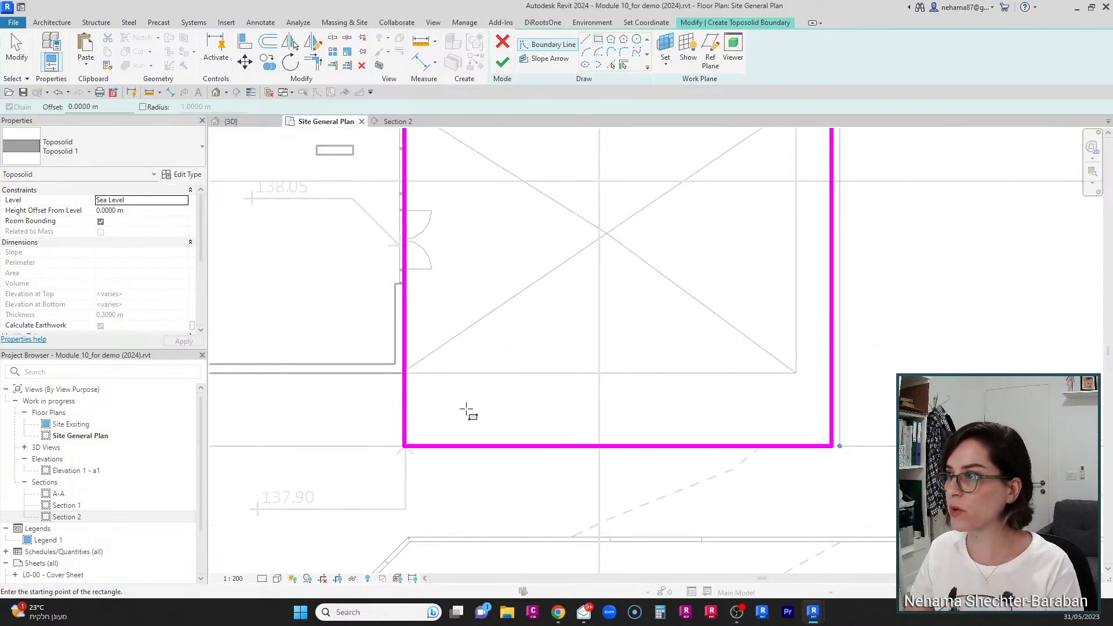
click(502, 62)
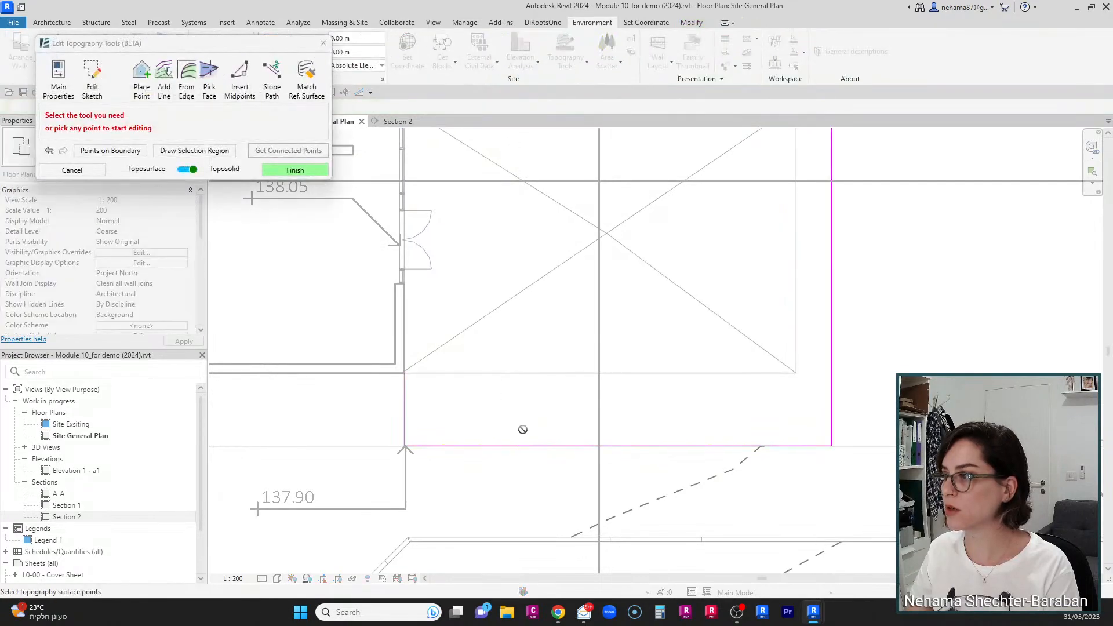
Step: Finish the toposolid editing in the Edit Topography Tools
scroll(522, 430, down, 3)
scroll(598, 446, down, 1)
scroll(671, 238, down, 3)
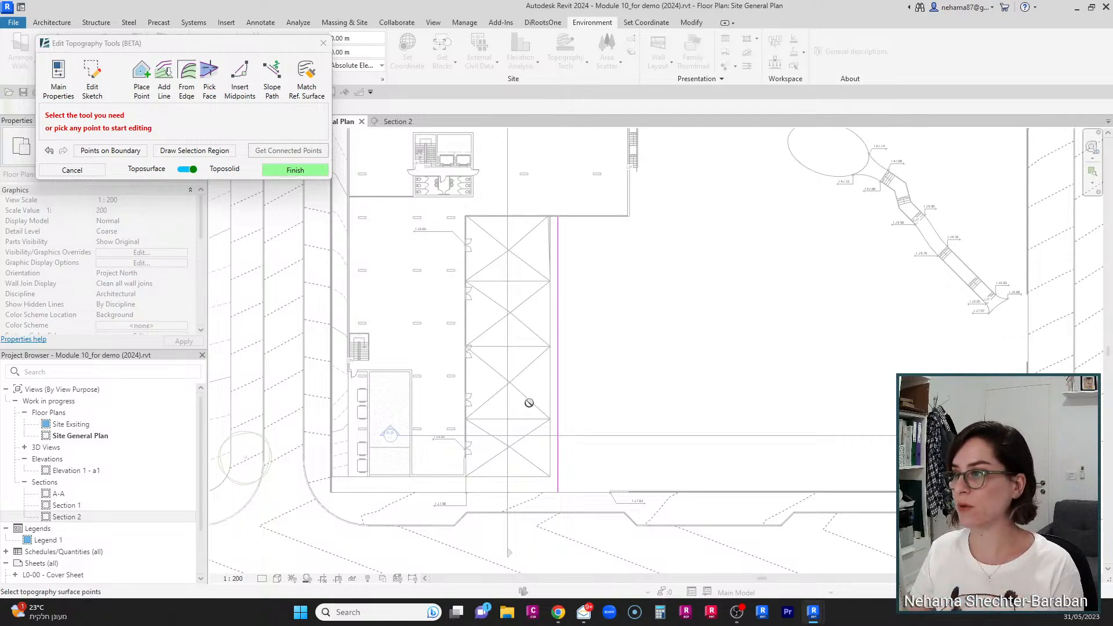
click(284, 175)
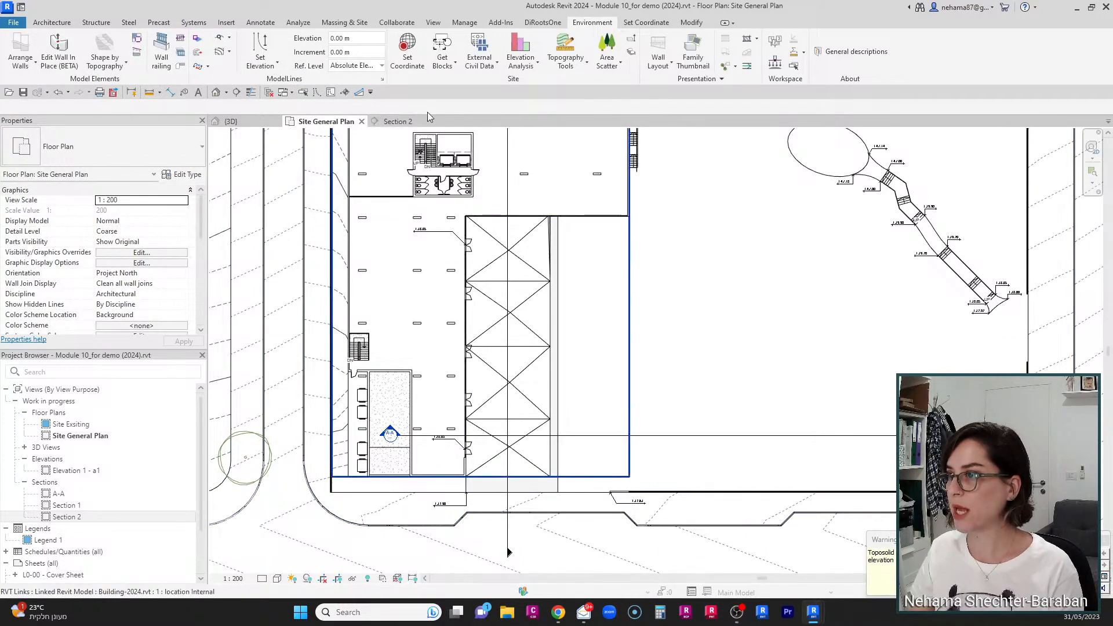
Step: Open Section 2 and place a spot elevation at the outer edge of the sloped roof slab
click(400, 121)
scroll(545, 404, down, 8)
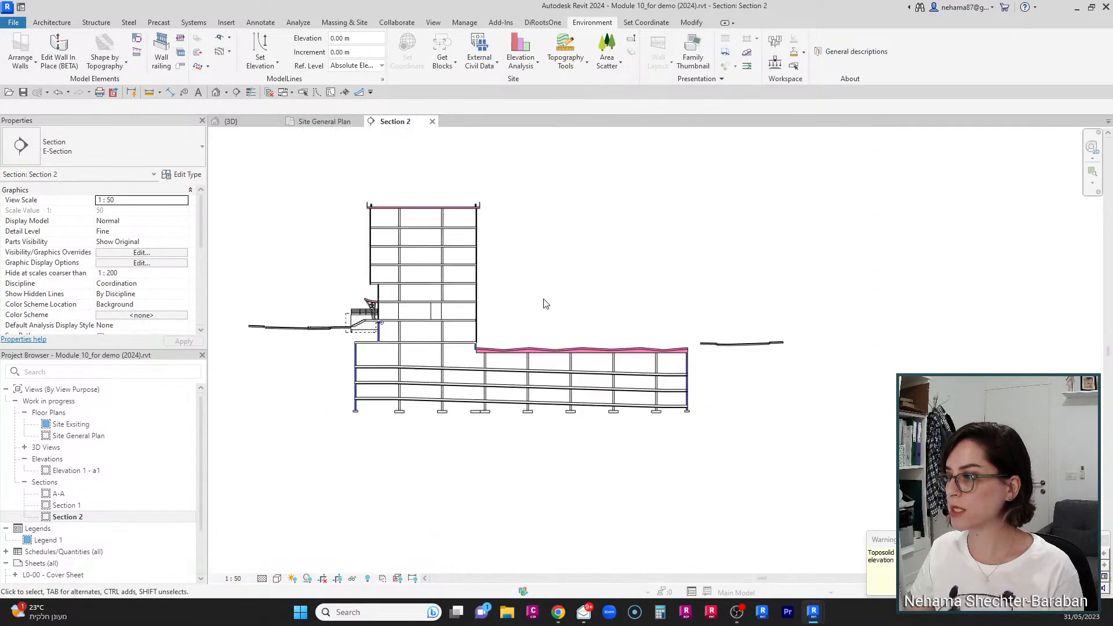
scroll(567, 502, up, 6)
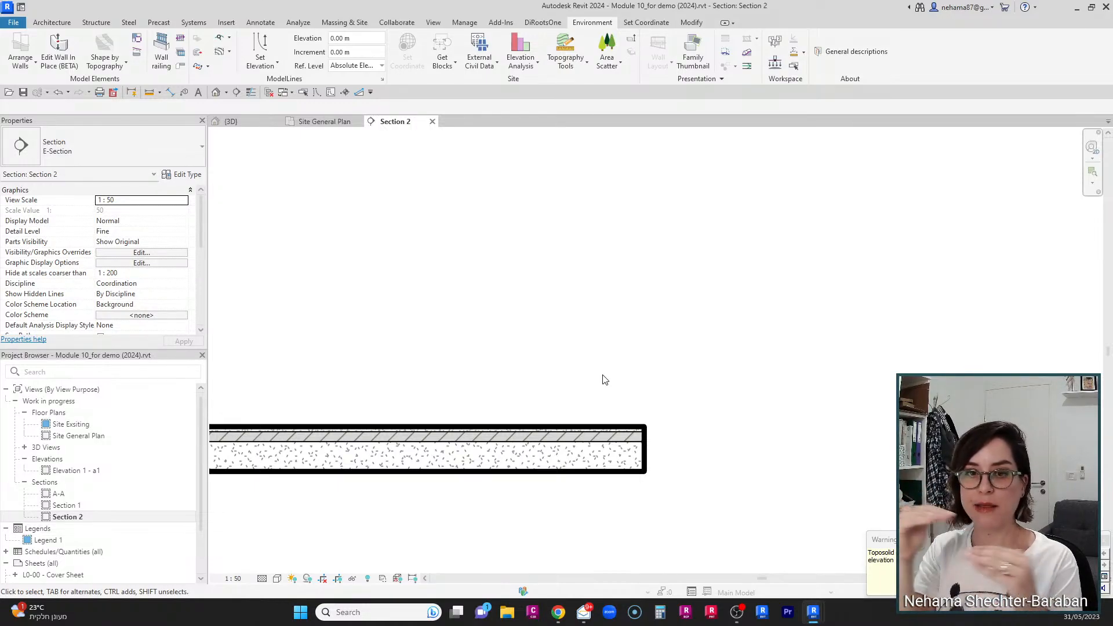
scroll(635, 458, down, 5)
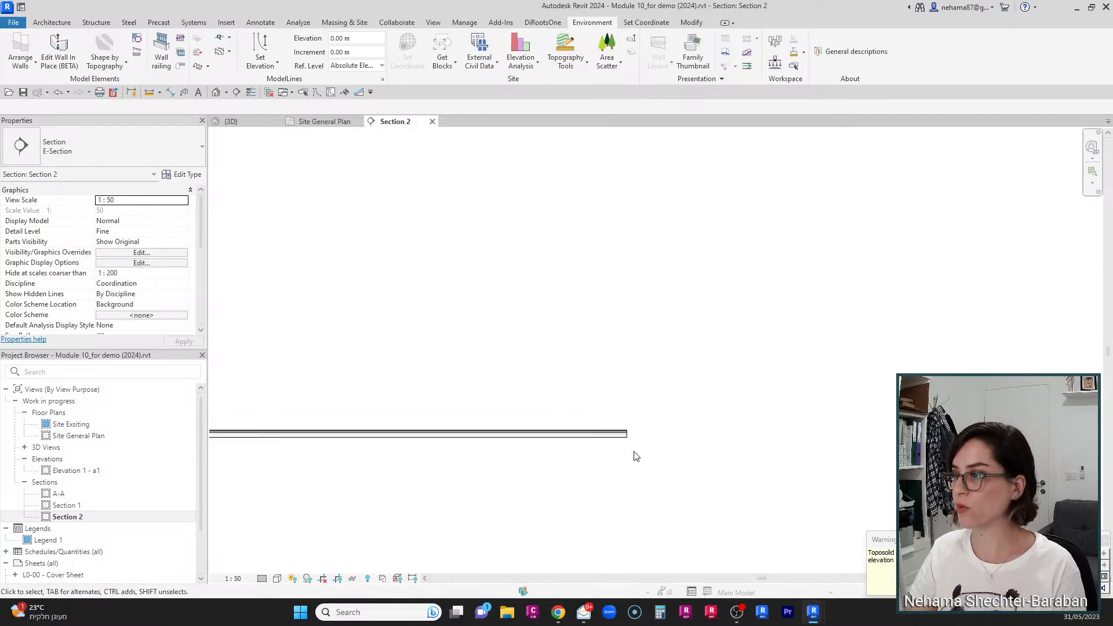
scroll(596, 224, up, 6)
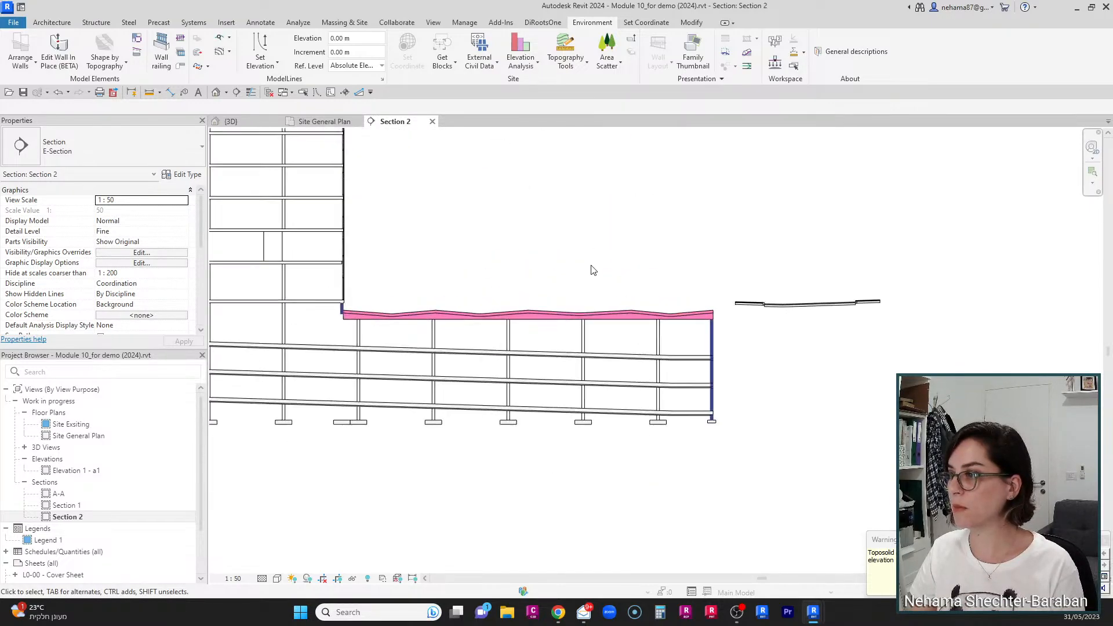
click(345, 92)
scroll(812, 406, up, 5)
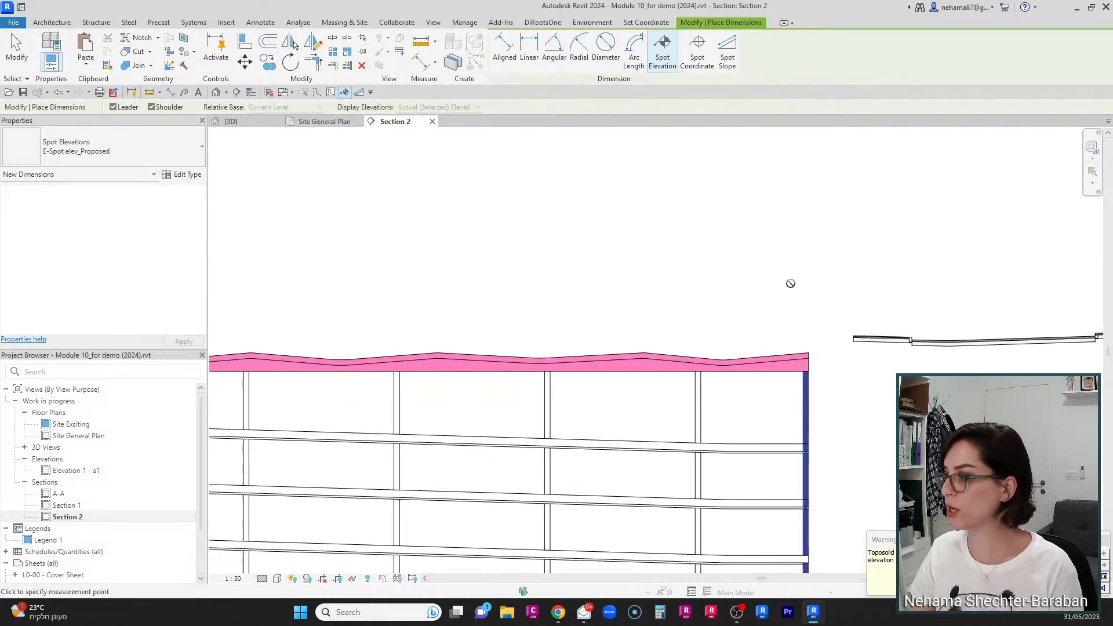
scroll(829, 429, up, 4)
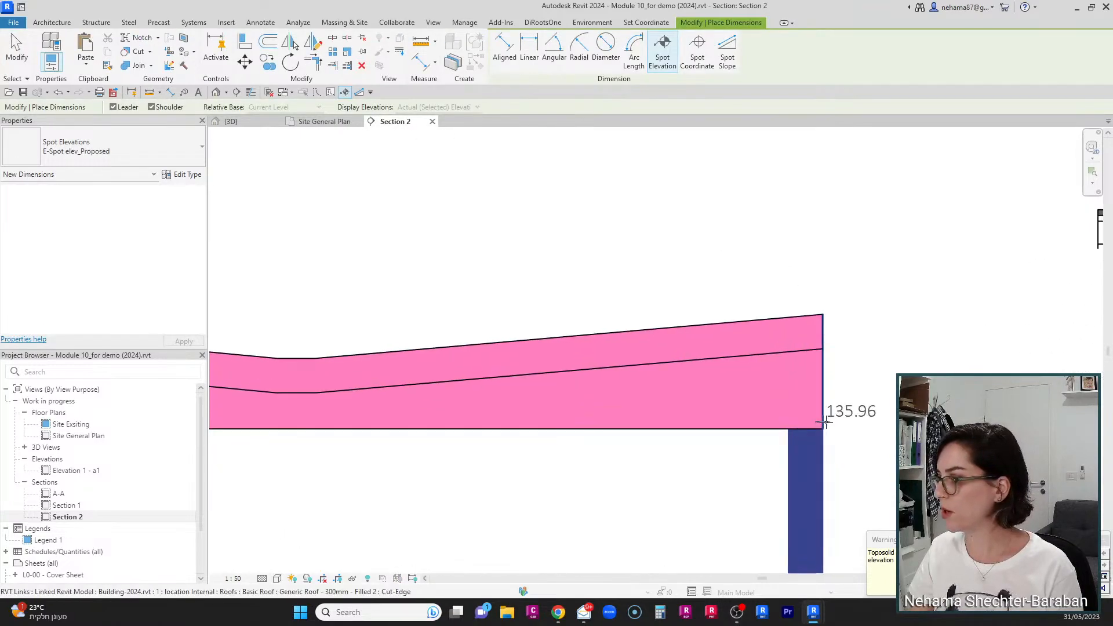
click(821, 429)
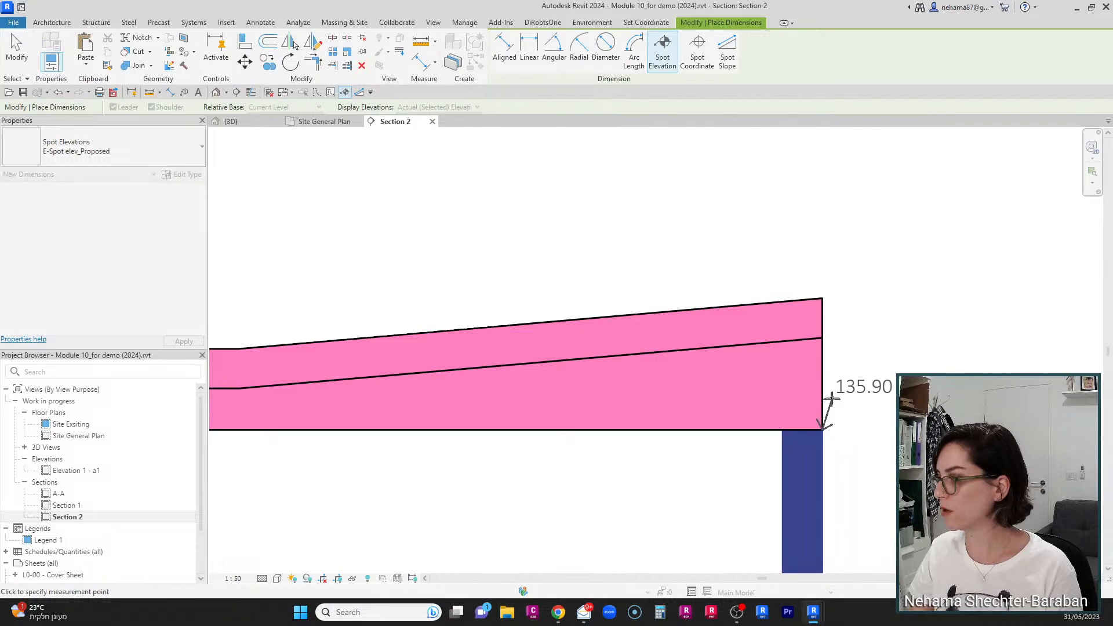
click(939, 381)
Step: Place a second spot elevation at the lowest point of the roof slab's top surface
scroll(830, 333, down, 3)
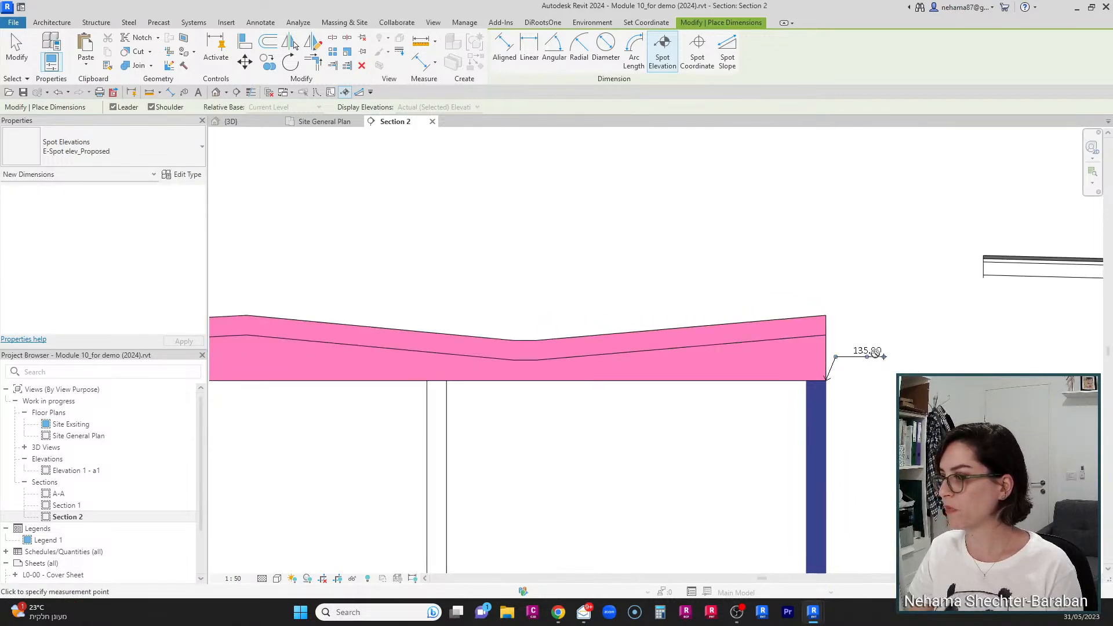
click(524, 341)
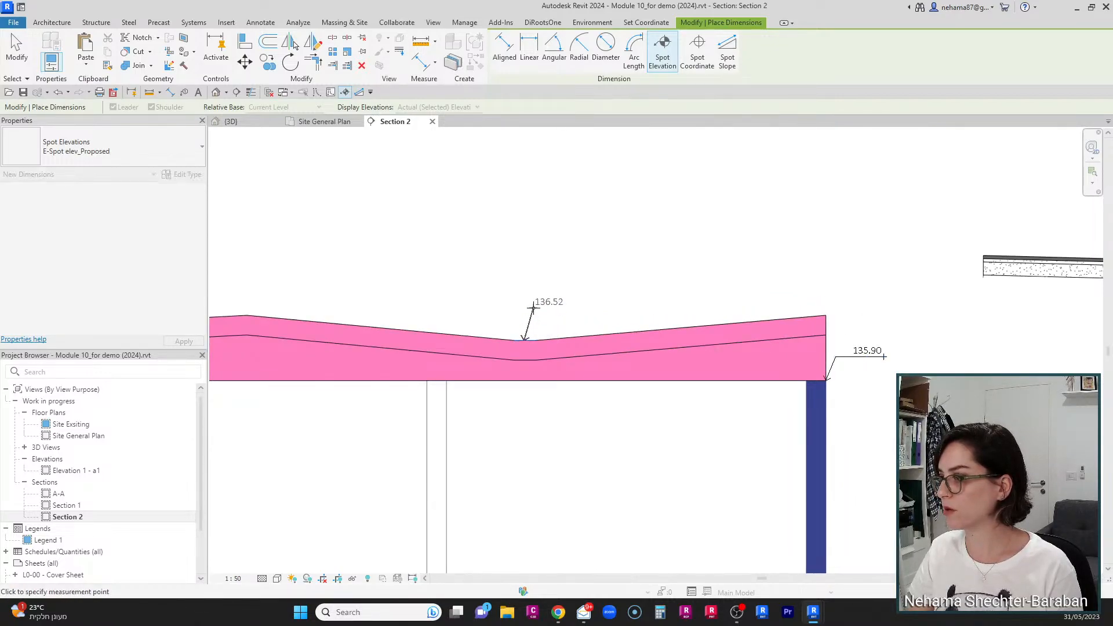
click(574, 308)
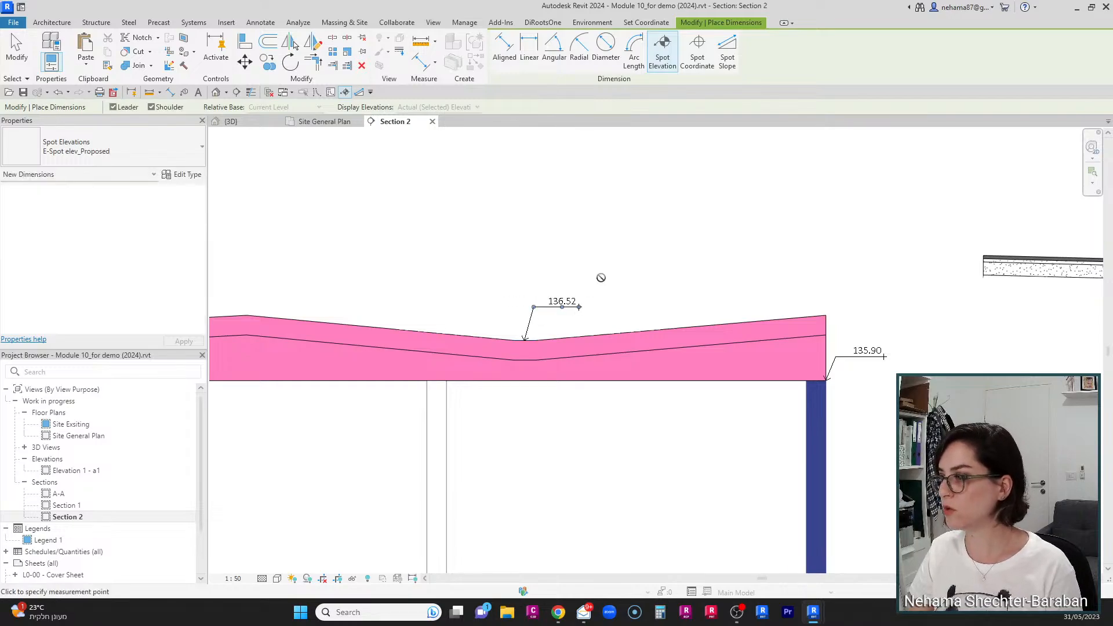
scroll(599, 278, down, 2)
key(Escape)
key(Escape)
Step: Select the new toposolid in the section and set its height offset from level to 136.5 m
scroll(580, 282, down, 6)
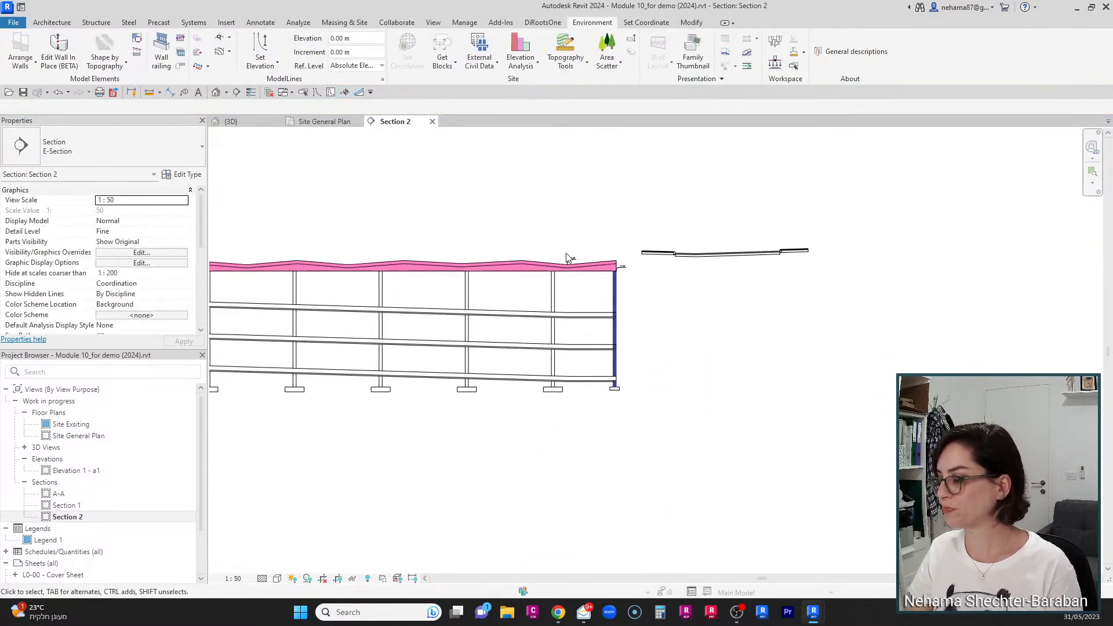
scroll(638, 373, down, 2)
scroll(641, 403, up, 3)
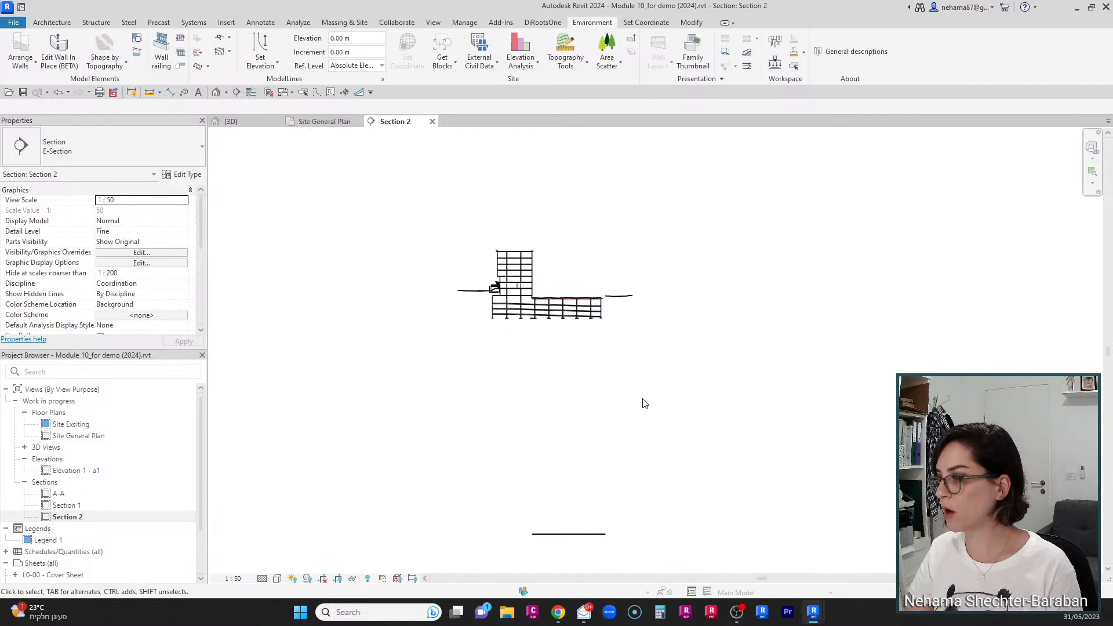
middle_drag(632, 474, 605, 441)
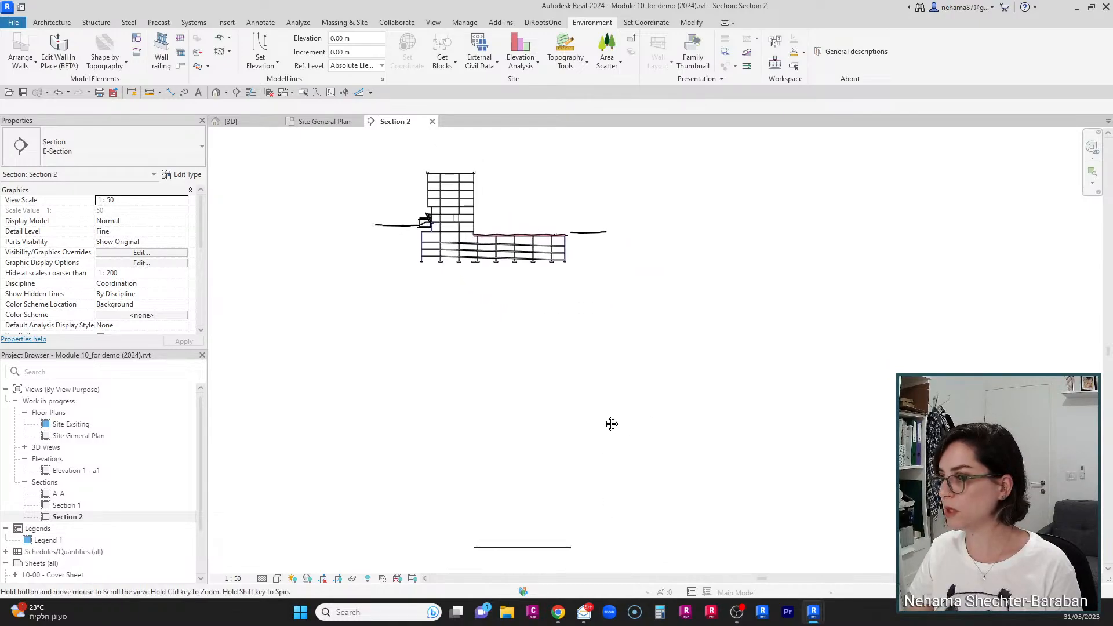
click(532, 548)
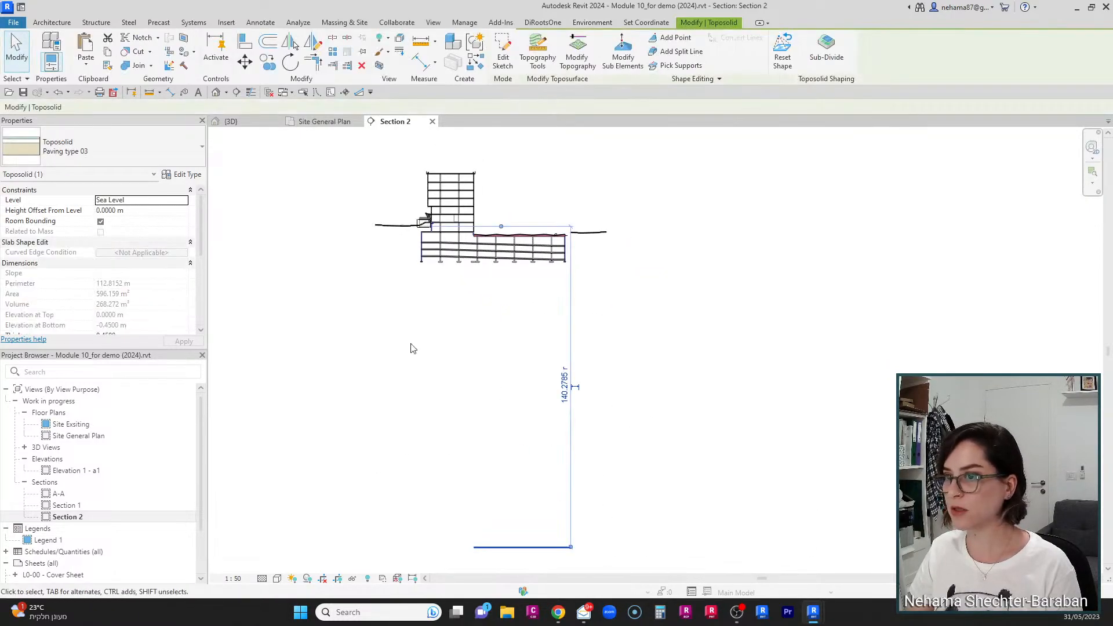
click(142, 211)
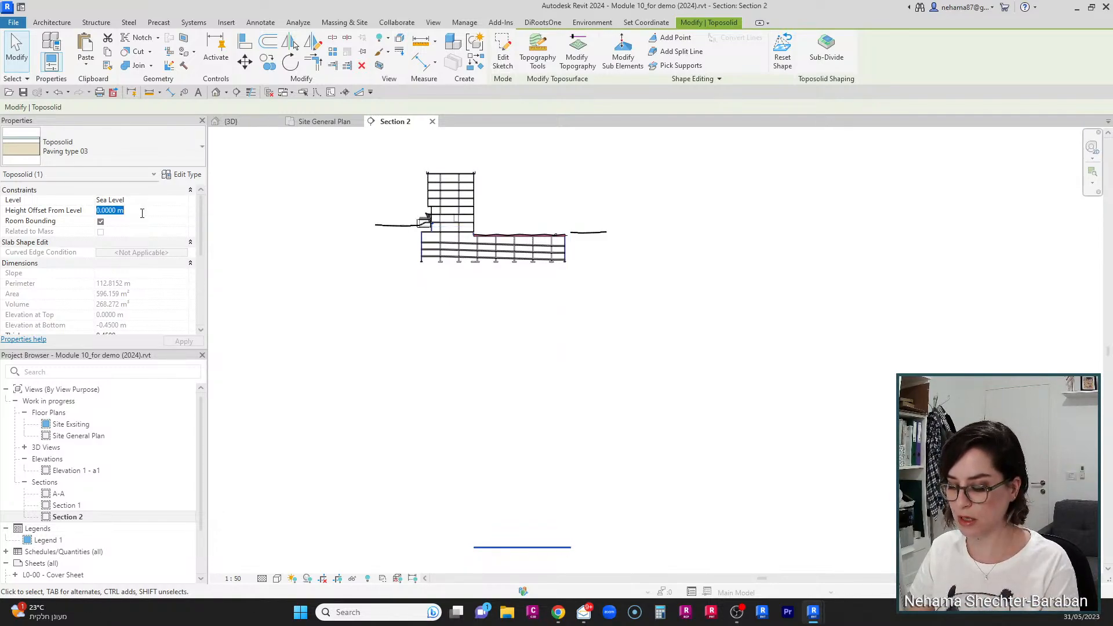
text(136.5)
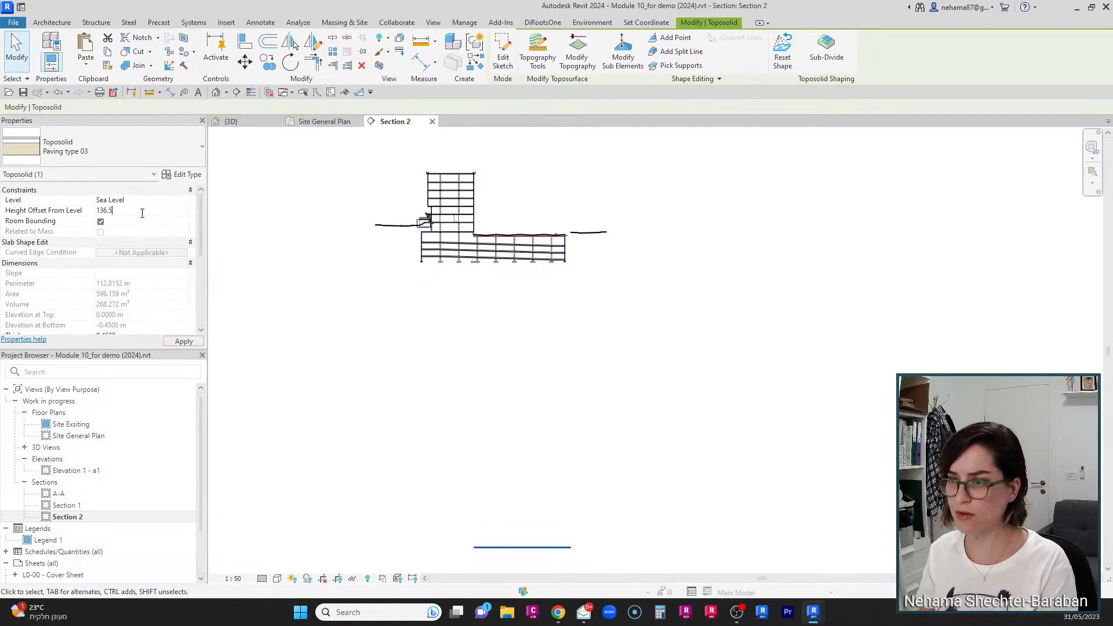
key(Return)
Step: Examine the raised toposolid against the sloped roof slab in the section
scroll(542, 186, up, 2)
scroll(484, 236, up, 2)
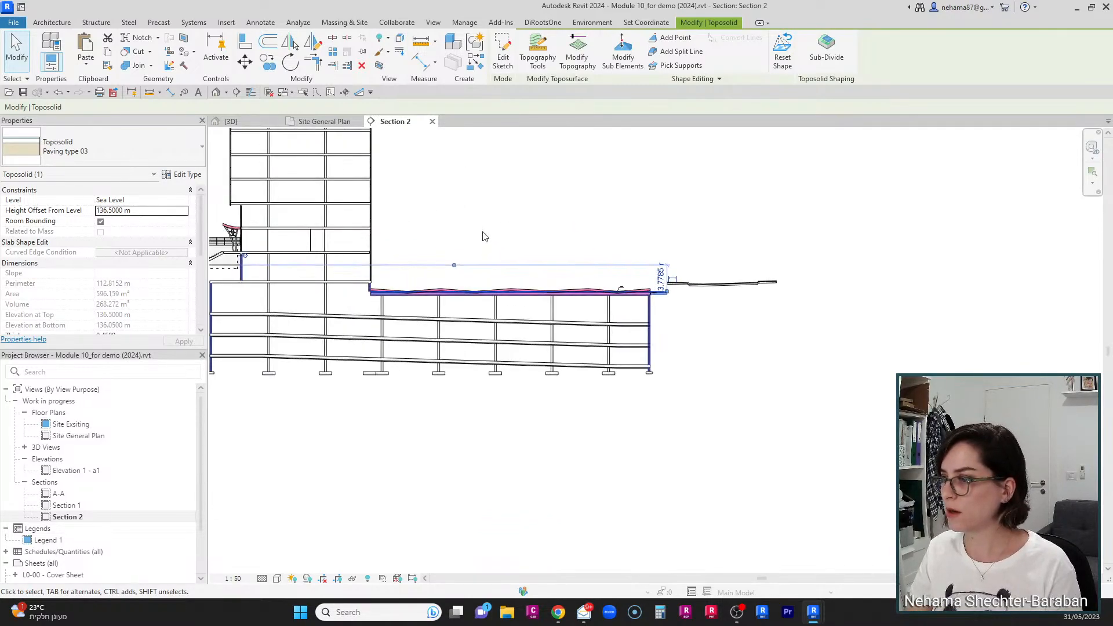
scroll(593, 252, up, 2)
scroll(592, 252, up, 2)
scroll(724, 359, up, 2)
scroll(847, 450, up, 2)
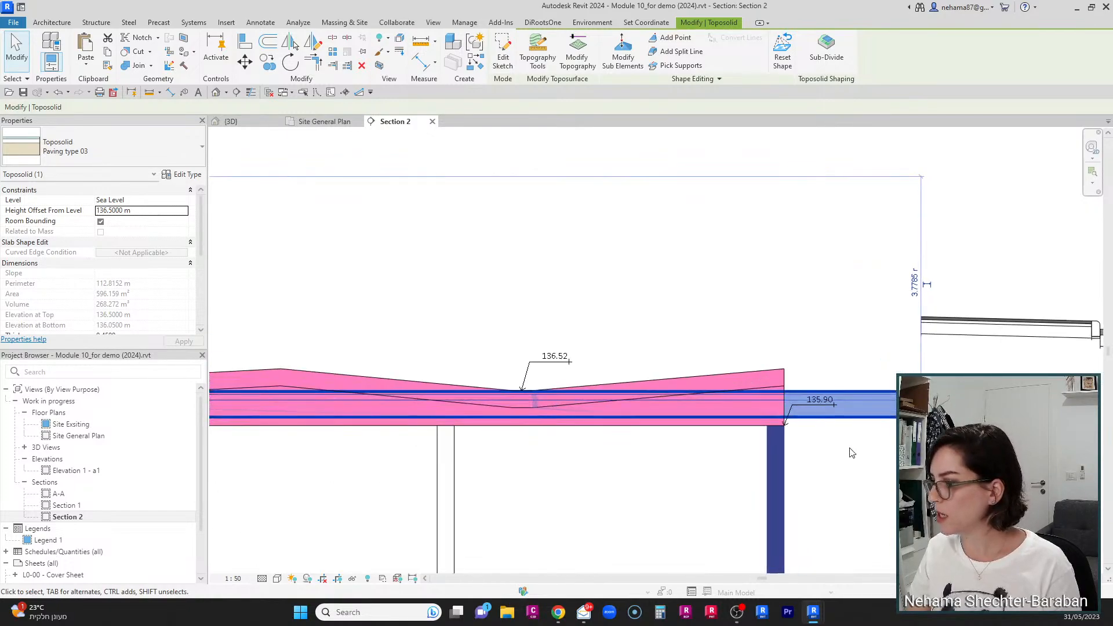
scroll(851, 452, up, 2)
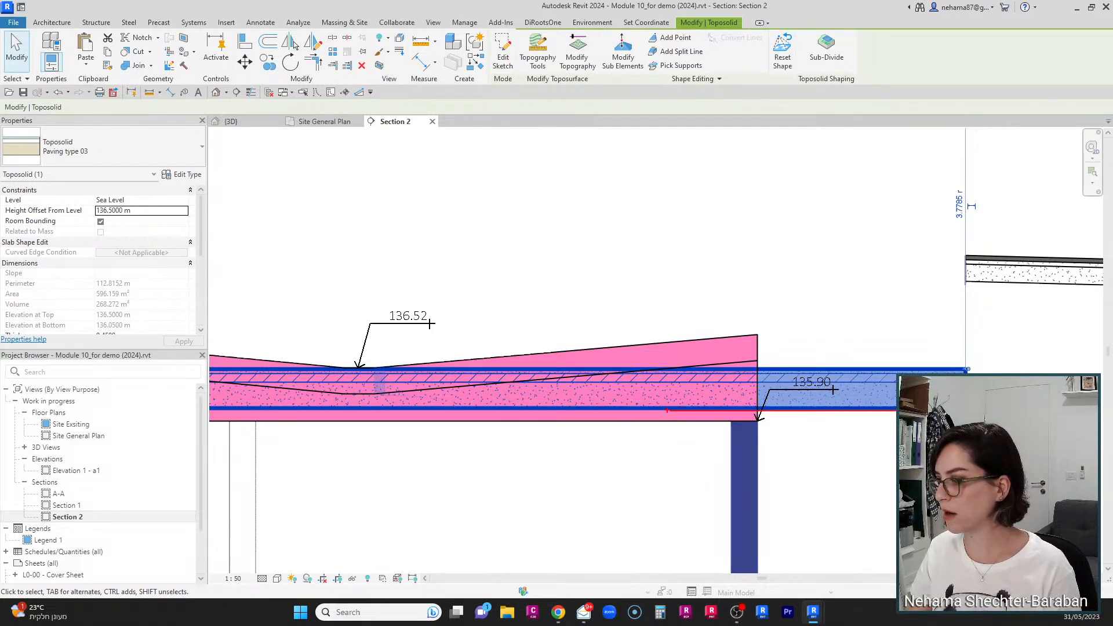
scroll(758, 400, down, 3)
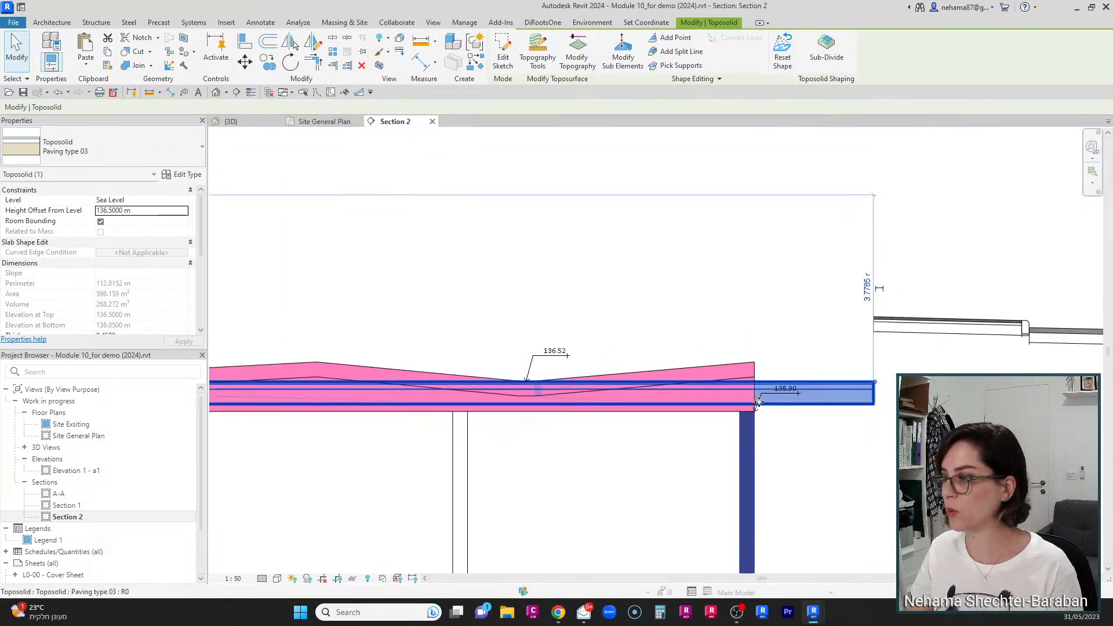
middle_drag(336, 444, 894, 457)
middle_drag(275, 474, 450, 441)
scroll(616, 447, up, 8)
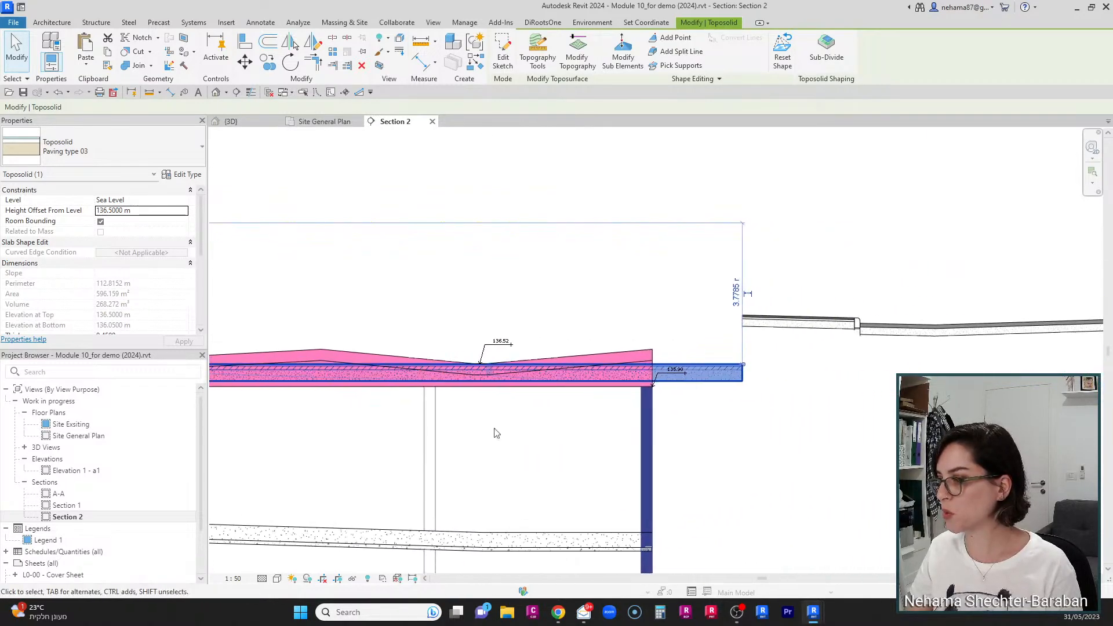
scroll(696, 383, up, 1)
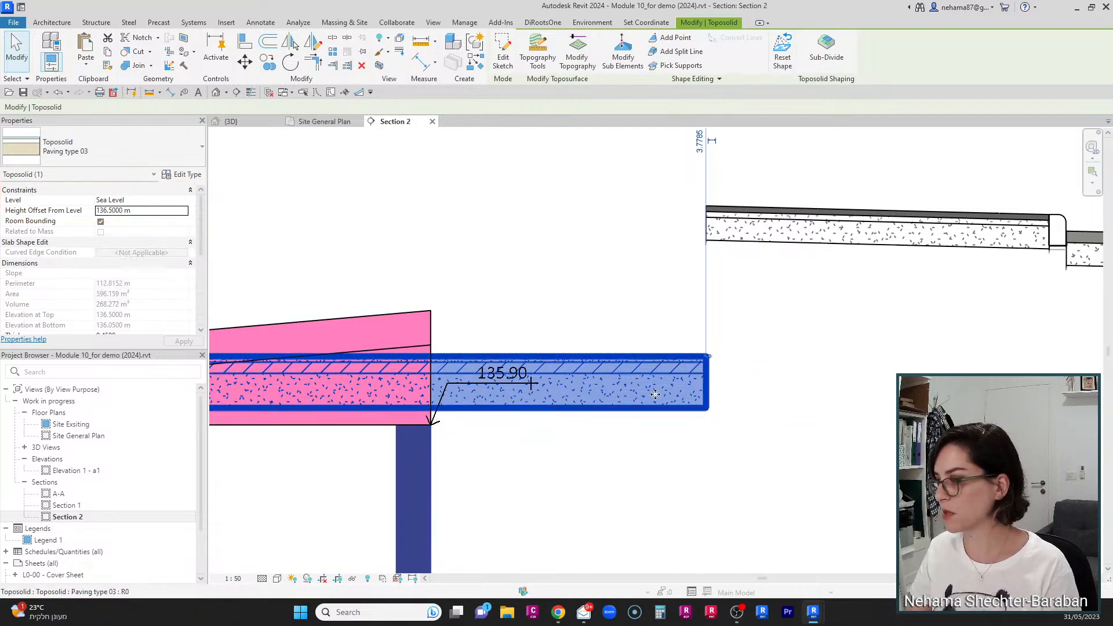
drag(651, 409, 654, 392)
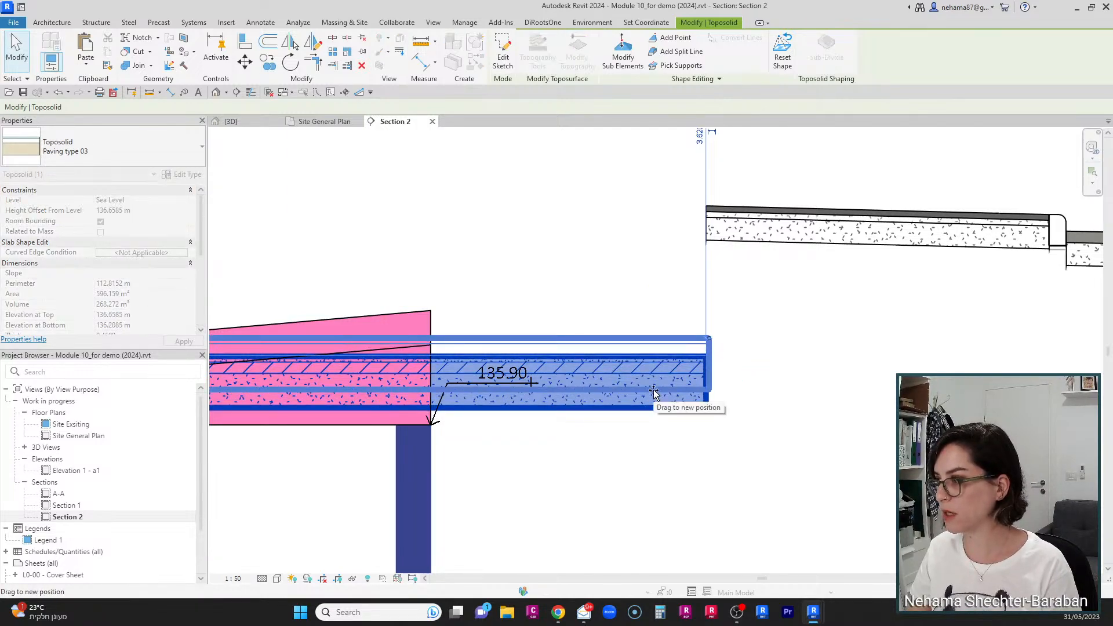
click(695, 458)
Step: Select the raised toposolid in the section and examine it in the 3D view beside the building
scroll(791, 419, down, 4)
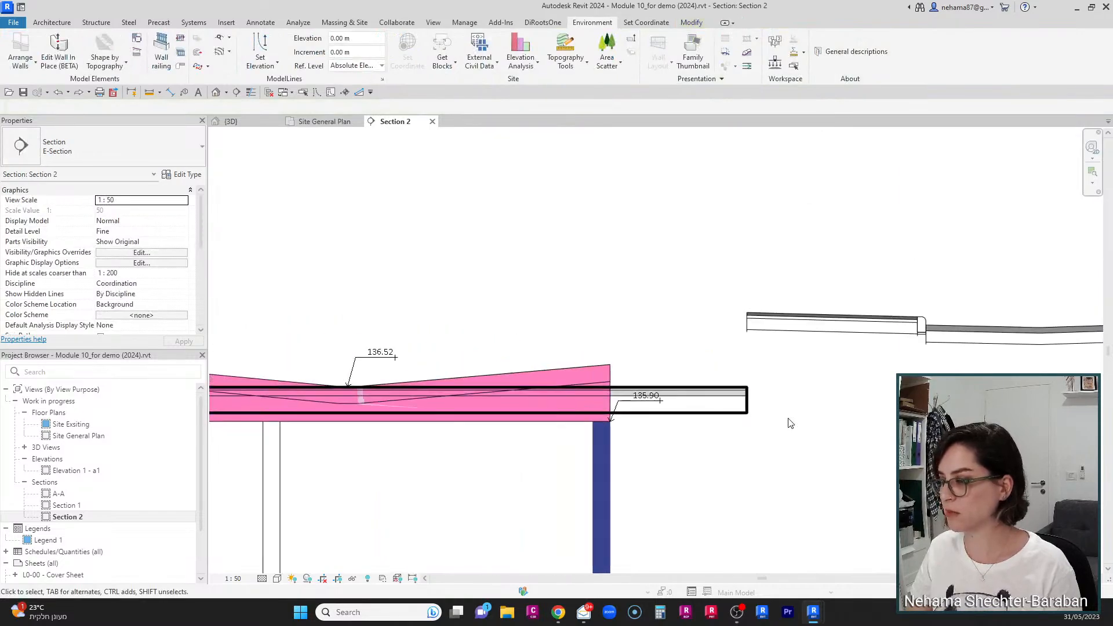
scroll(796, 425, down, 3)
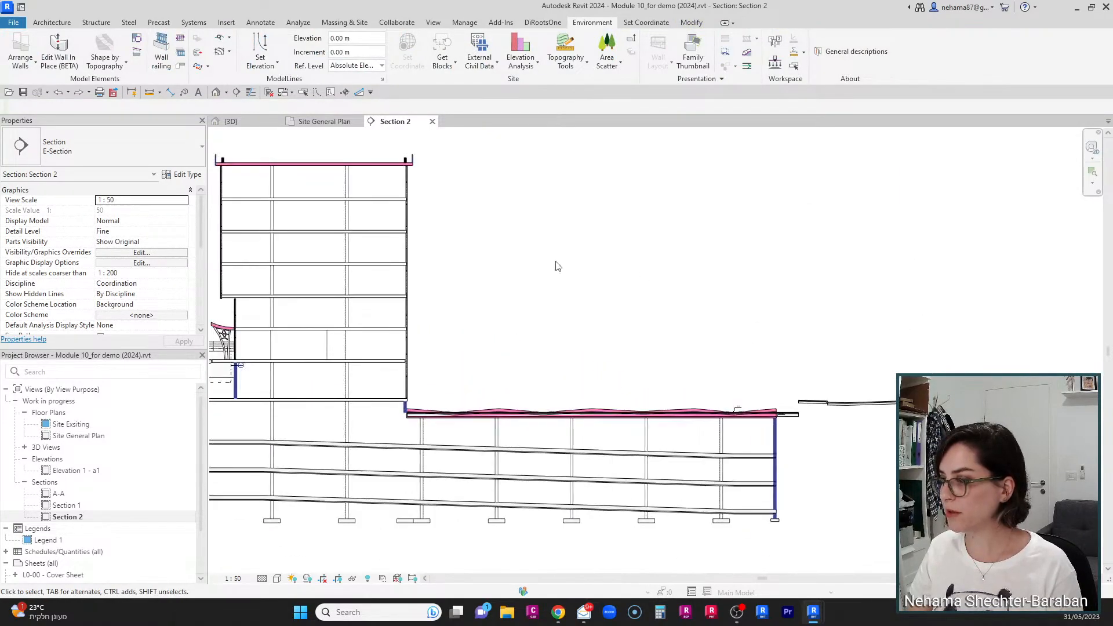
click(803, 414)
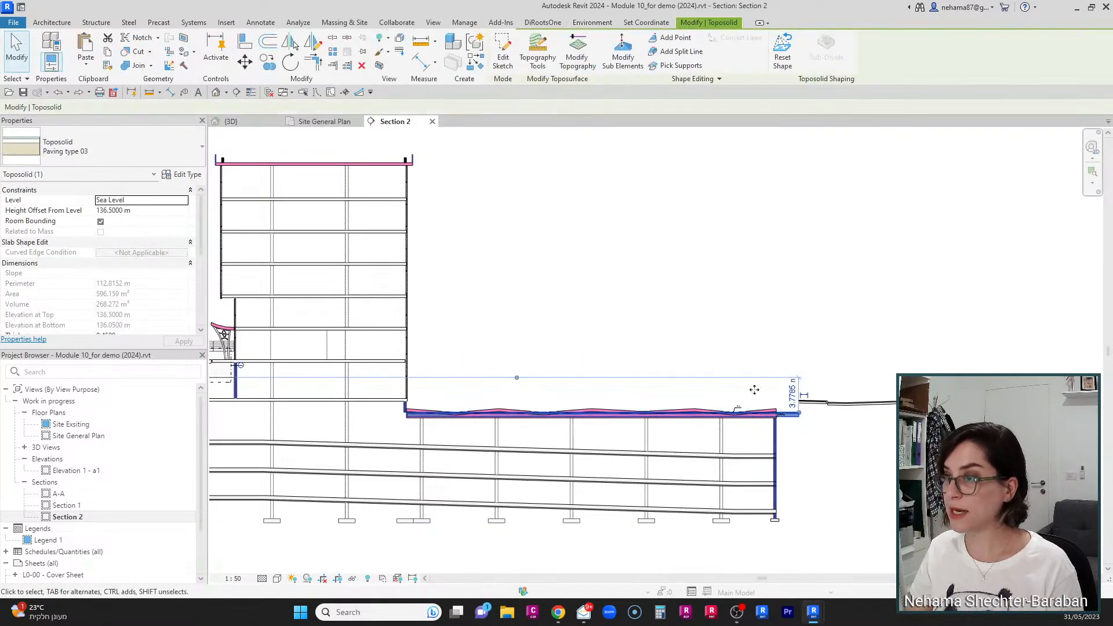
click(251, 126)
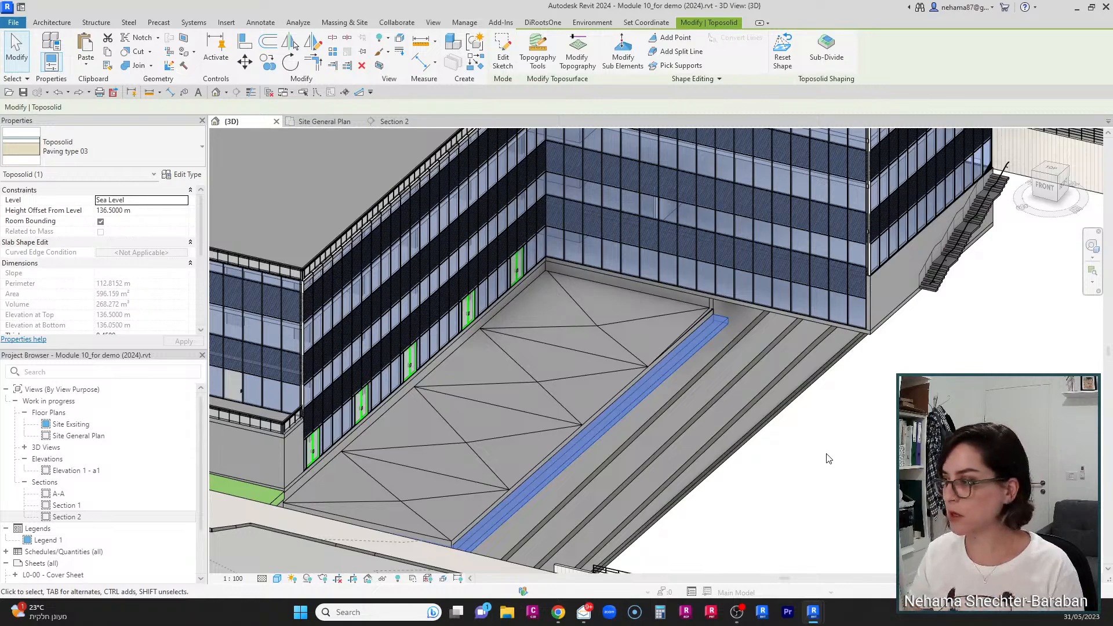
scroll(850, 458, down, 5)
scroll(853, 447, up, 5)
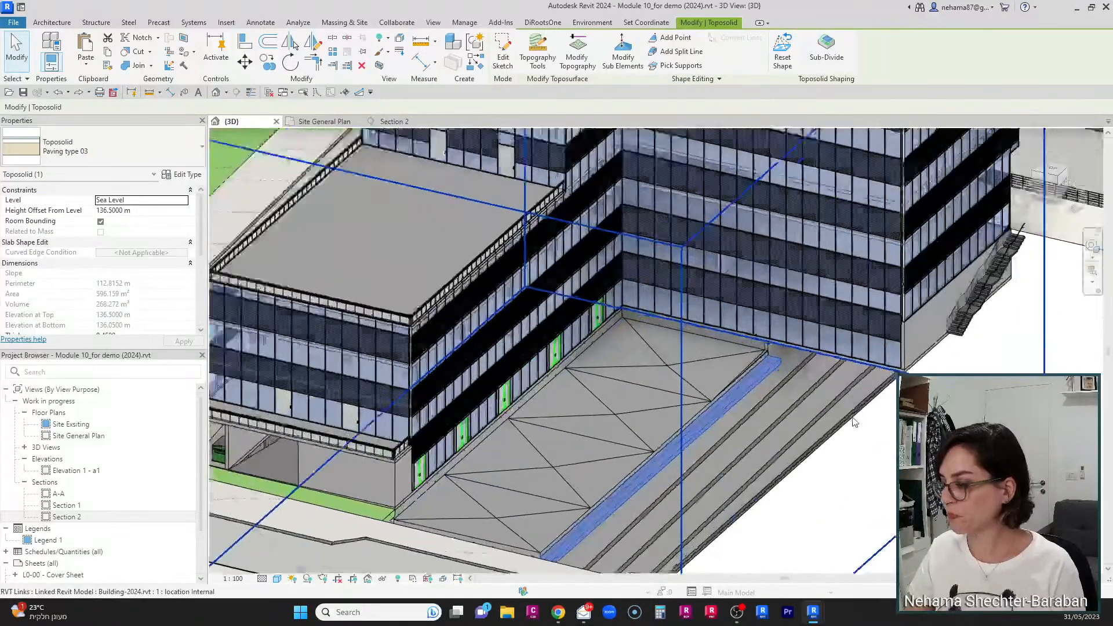
scroll(855, 423, up, 1)
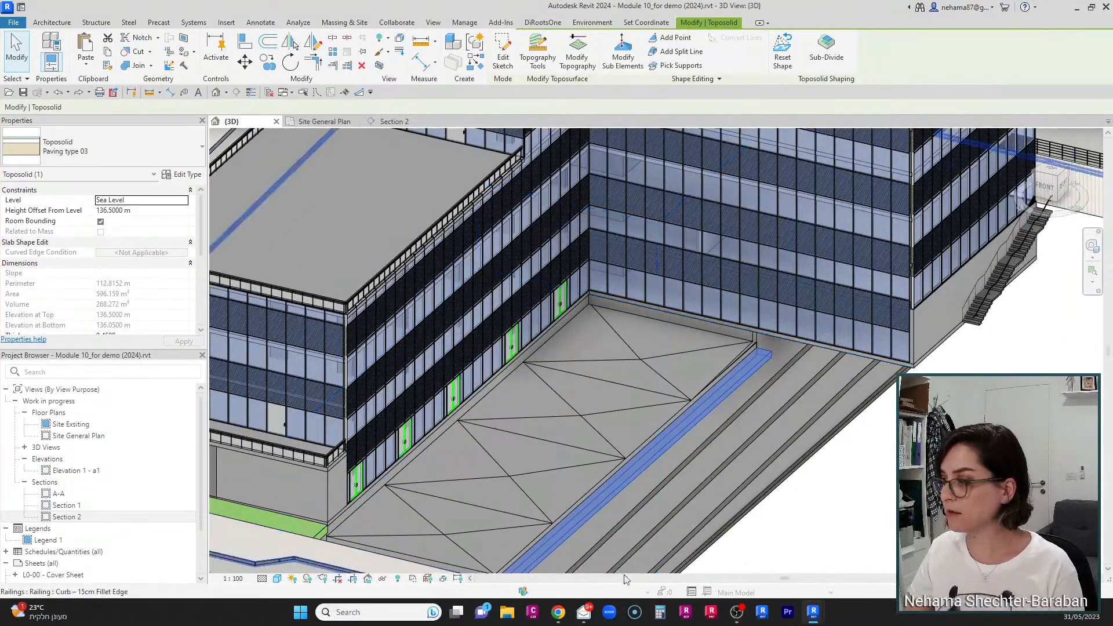
middle_drag(769, 454, 693, 402)
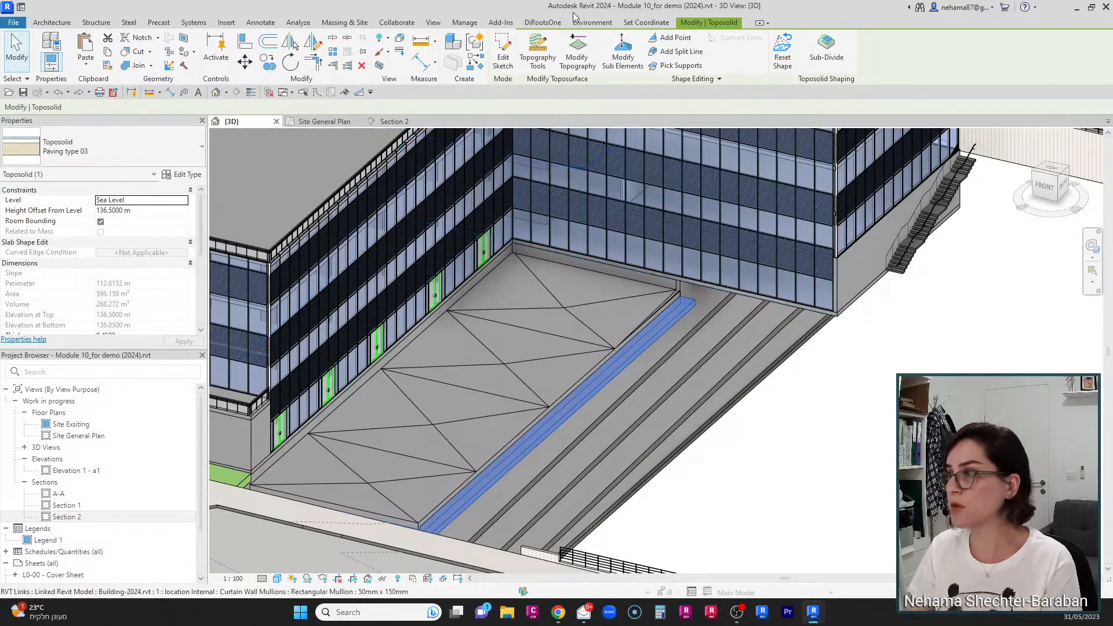
Step: Reselect the toposolid and open the Topography Tools (BETA) editor for it
click(836, 462)
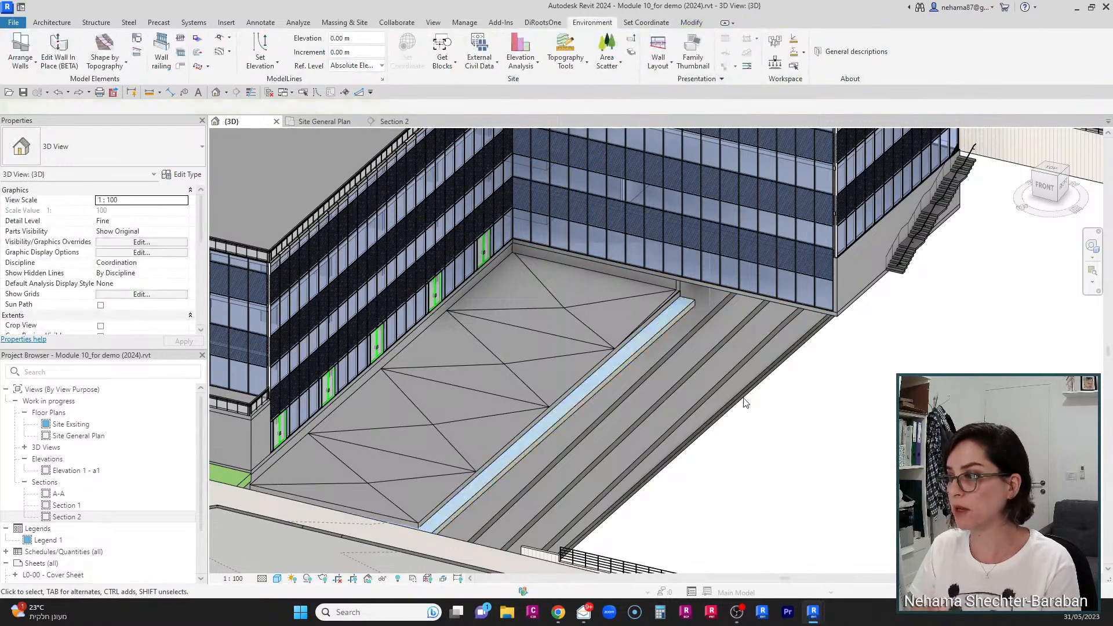
click(673, 322)
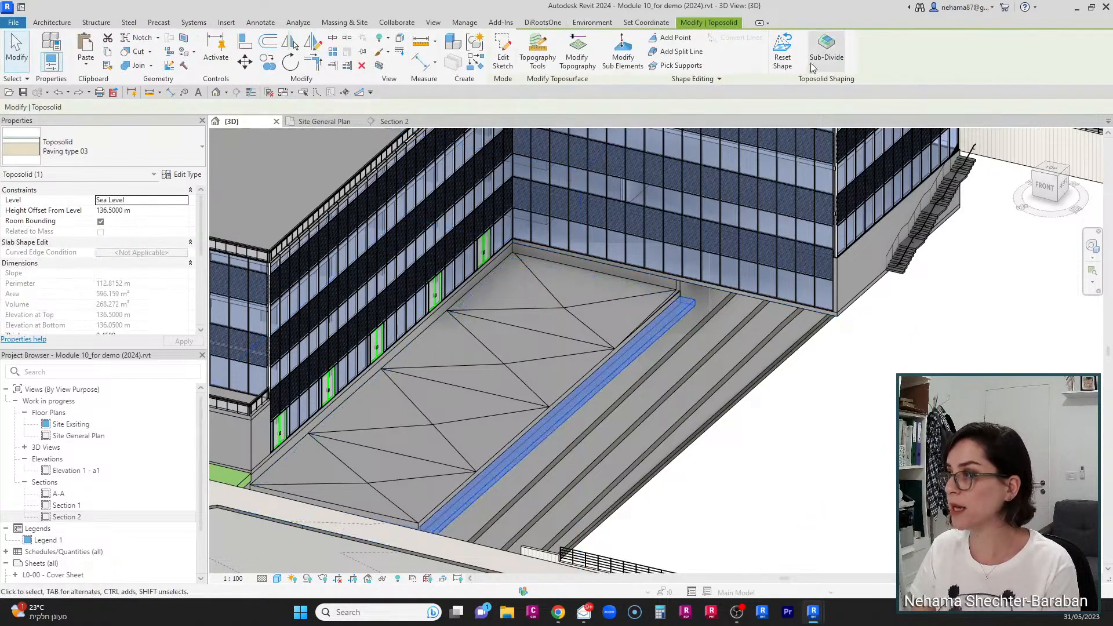
click(545, 51)
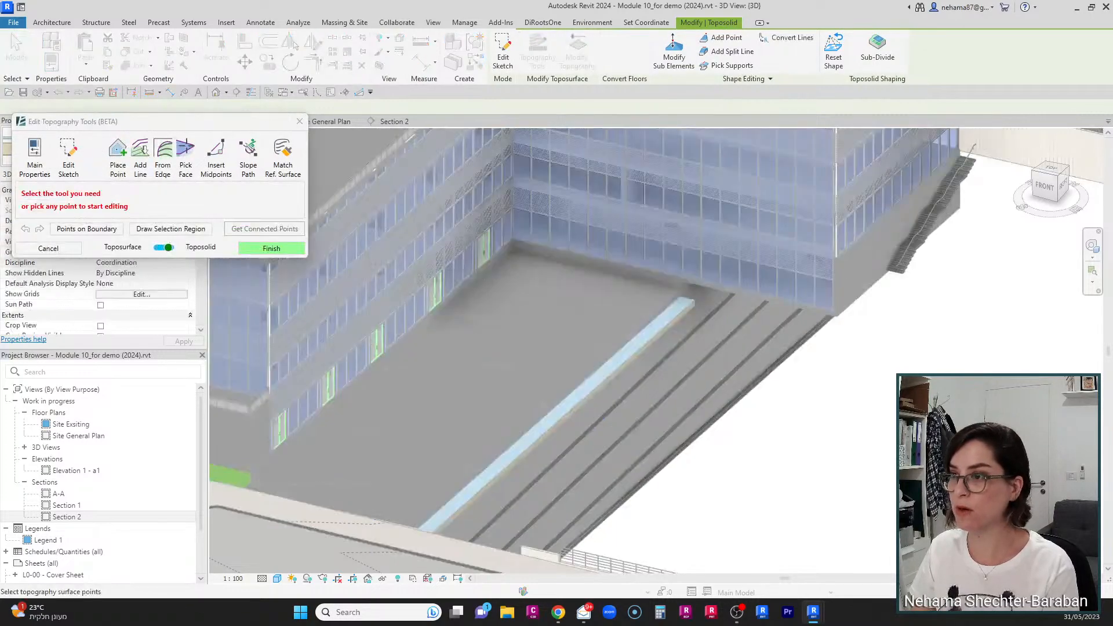
drag(211, 125, 236, 43)
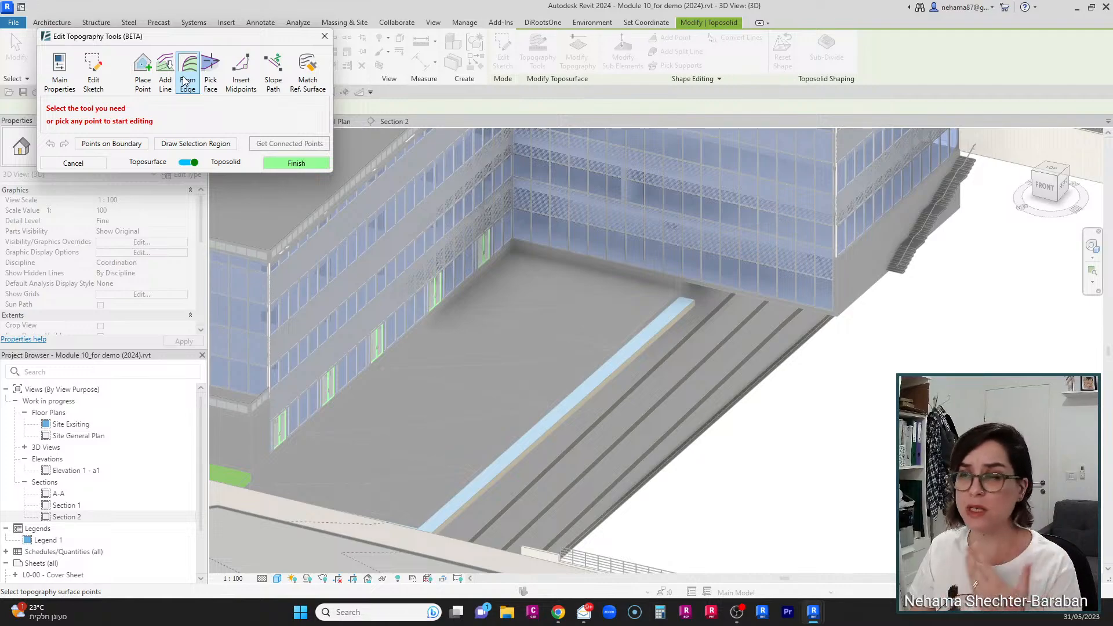
Step: Use From Edge with Whole Edge and Chain to pick the building's floor edge and insert points along it
click(185, 80)
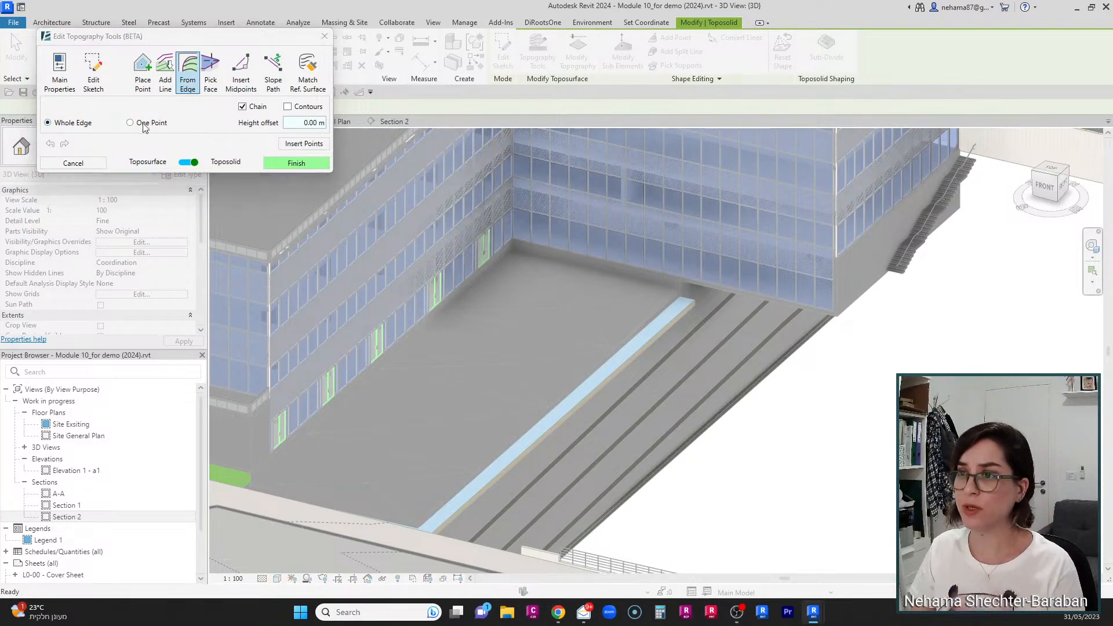
scroll(580, 243, up, 6)
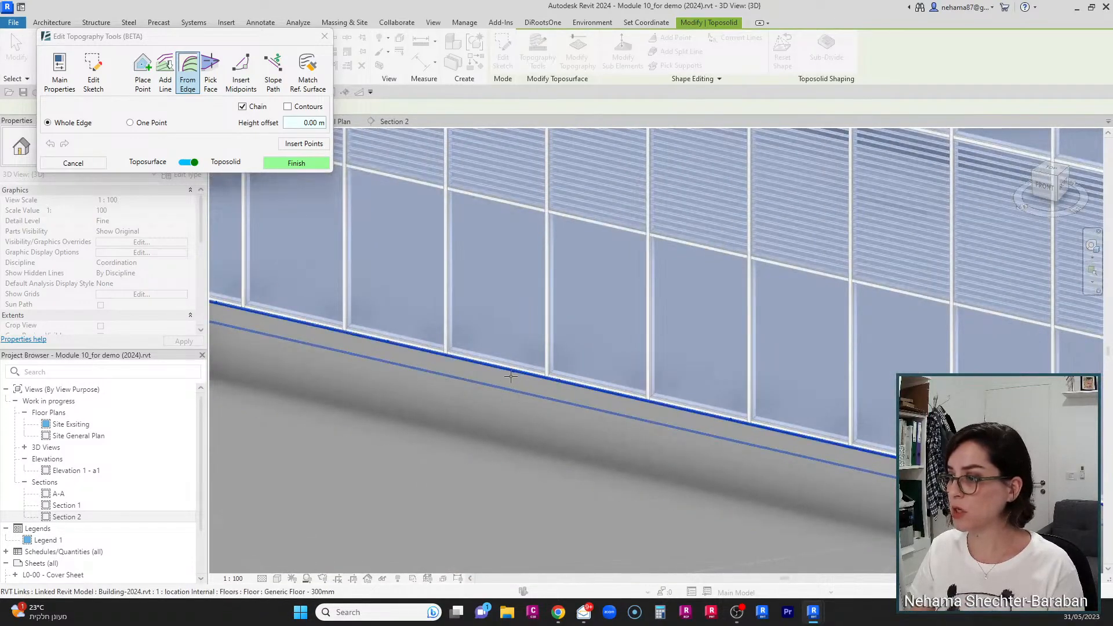
scroll(510, 376, down, 6)
scroll(438, 413, up, 6)
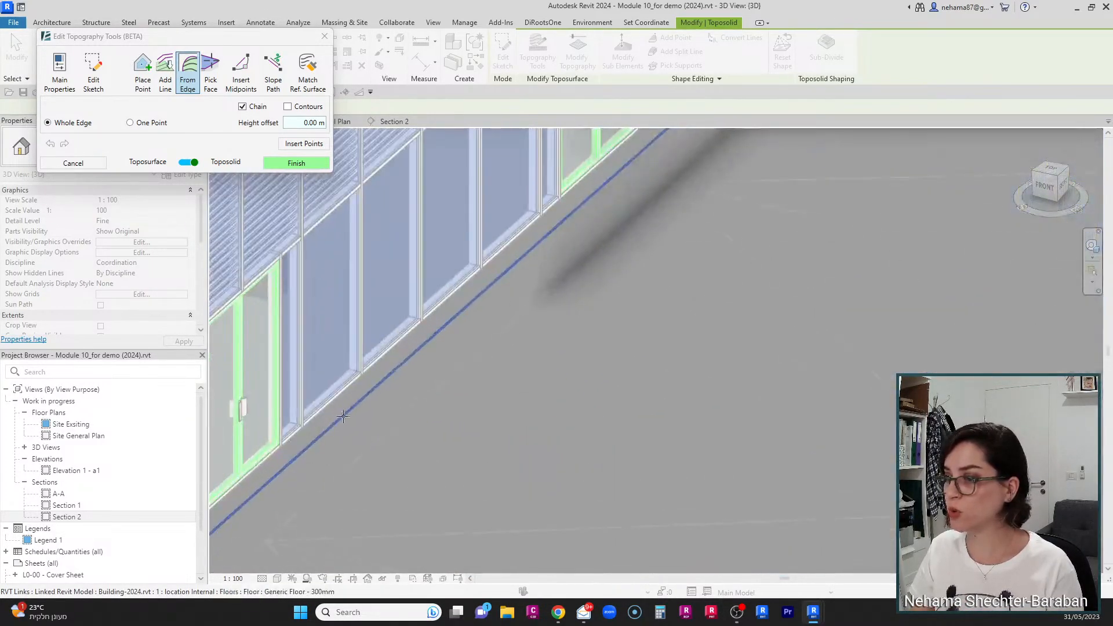
scroll(343, 416, up, 2)
click(355, 374)
scroll(628, 268, down, 2)
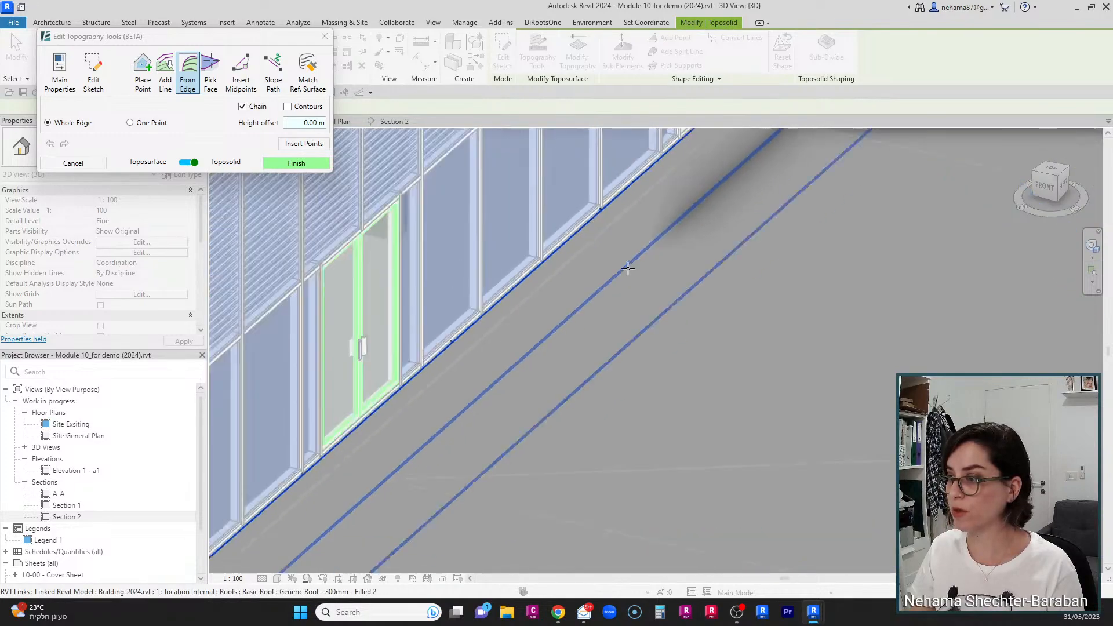
scroll(530, 279, down, 6)
middle_drag(750, 356, 660, 418)
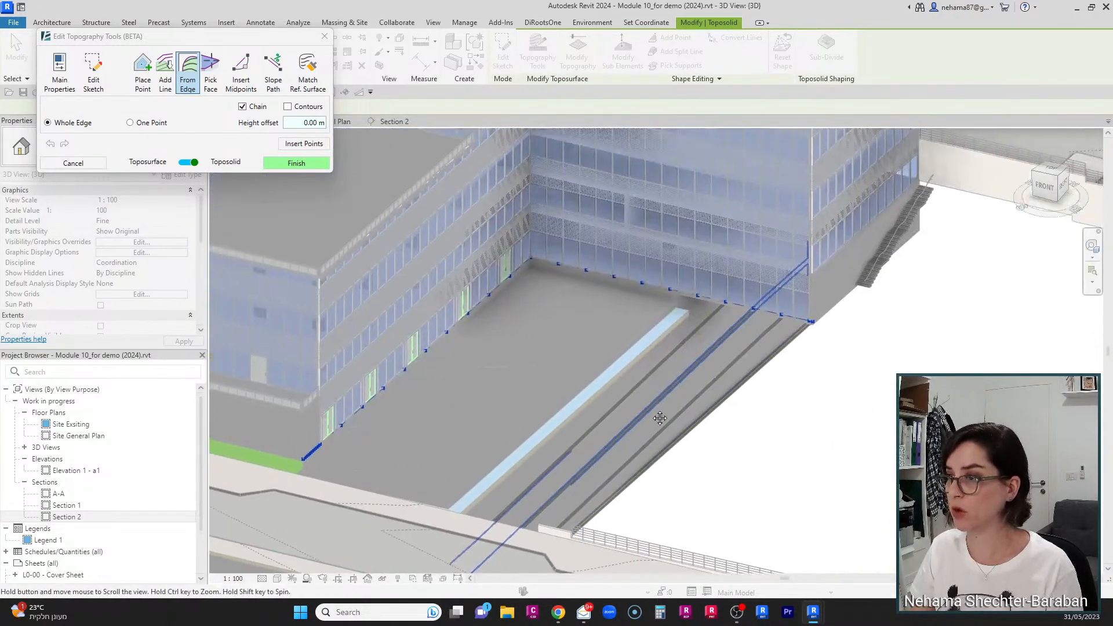
click(304, 143)
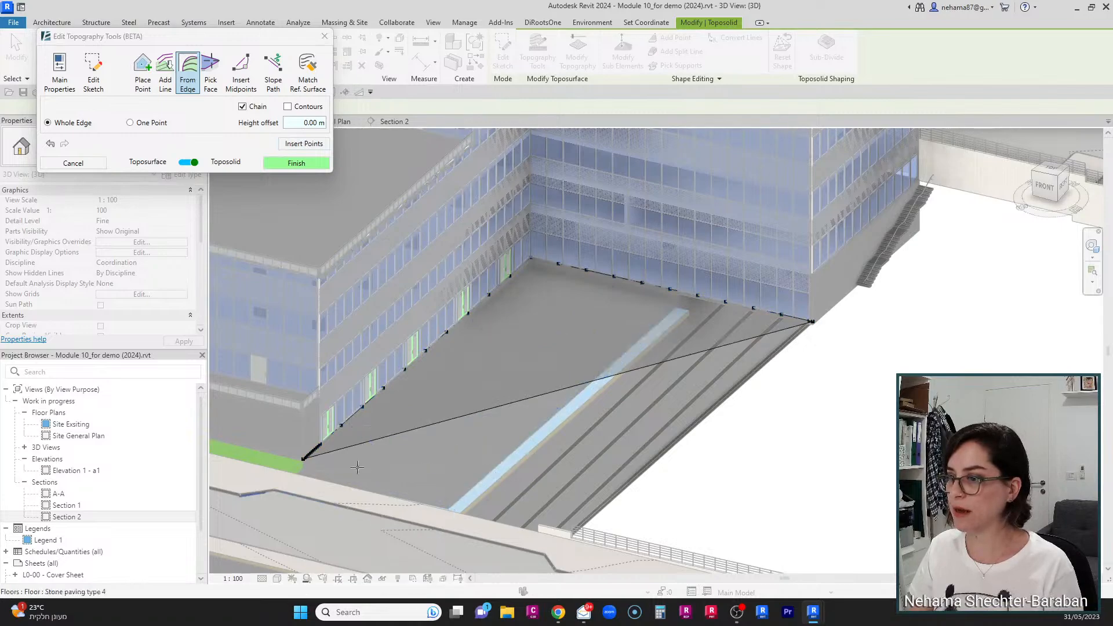
Step: Select the inserted points at the near corner and delete them
scroll(301, 470, up, 3)
drag(292, 456, 373, 367)
key(Delete)
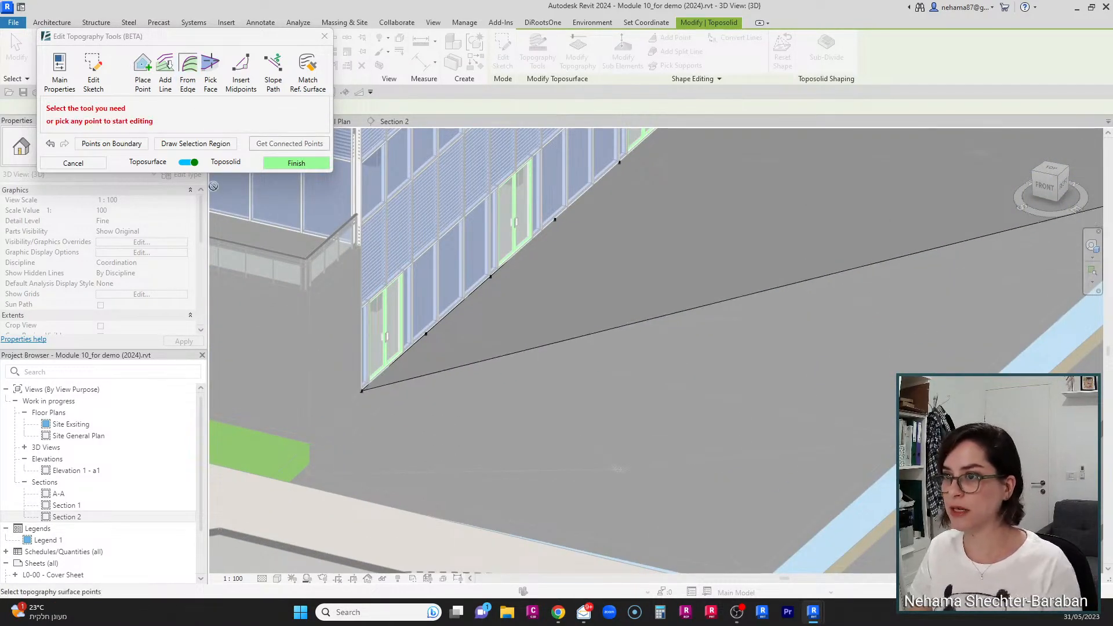
Step: Switch From Edge to One Point, pick a point on the linked roof edge and insert it
click(188, 70)
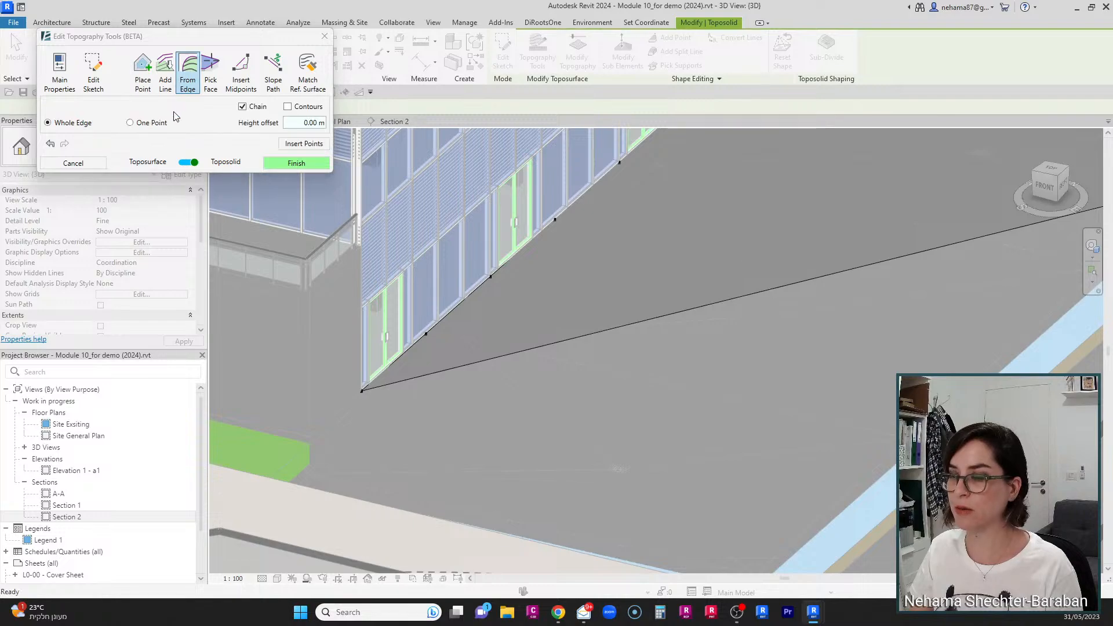
click(130, 123)
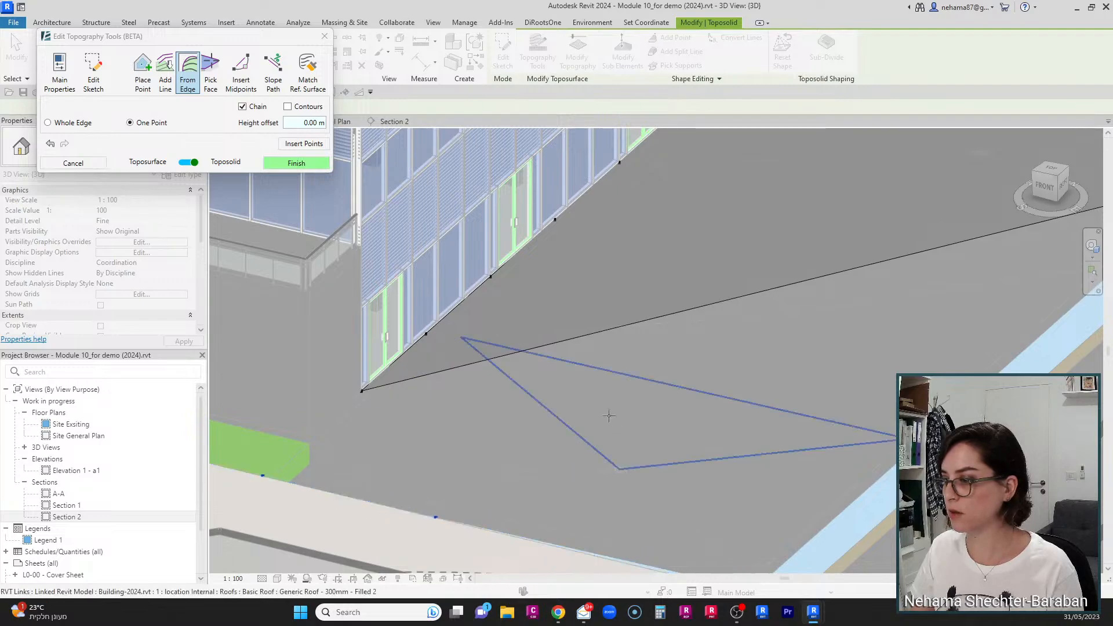
scroll(609, 415, down, 2)
scroll(657, 504, down, 3)
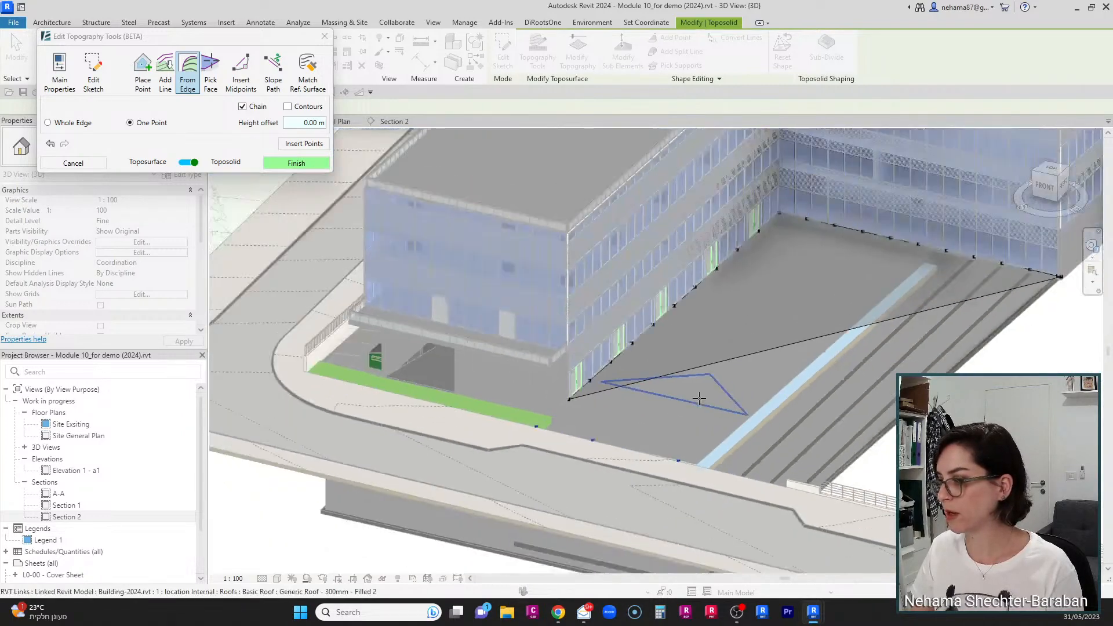
click(317, 145)
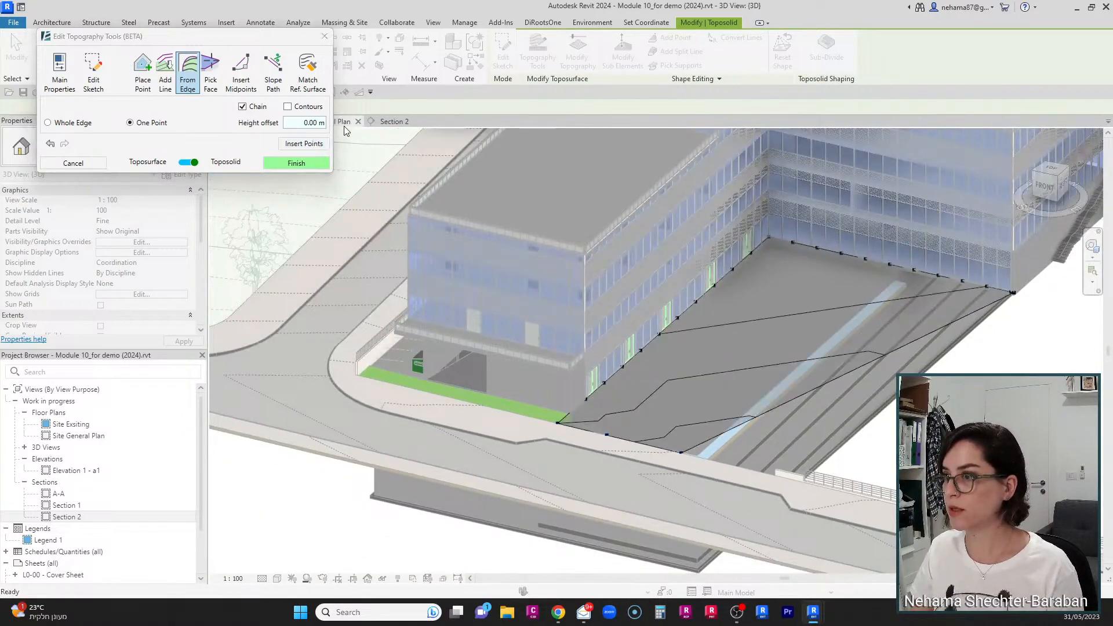
Step: In the site plan, add a Slope Path from the toposolid's upper corner to the paving edge and insert its points
click(347, 123)
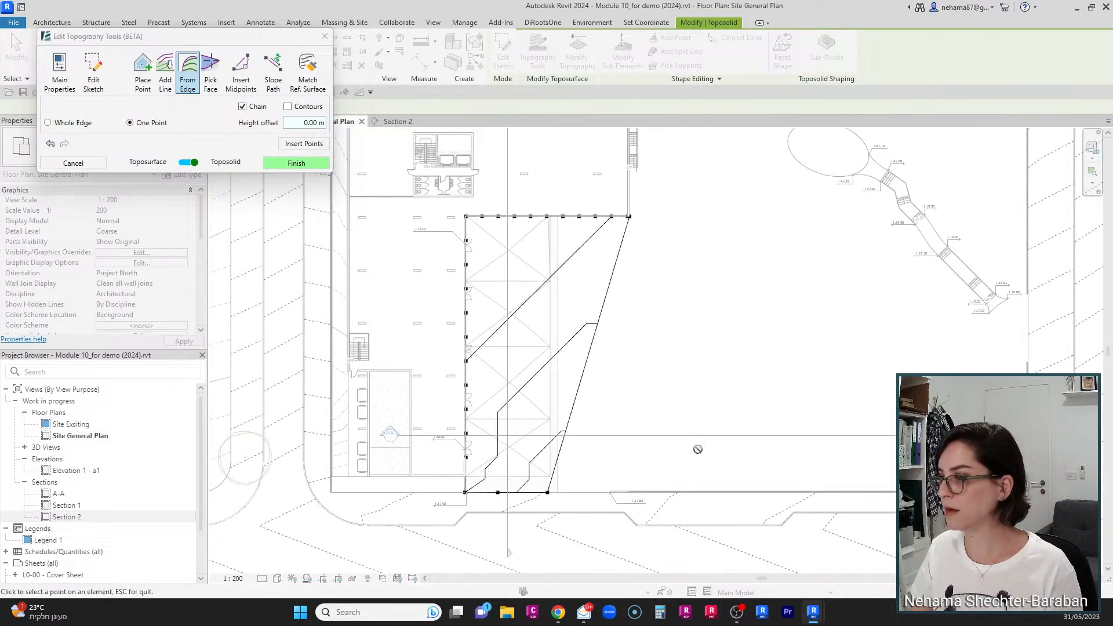
scroll(698, 450, up, 2)
scroll(722, 485, down, 1)
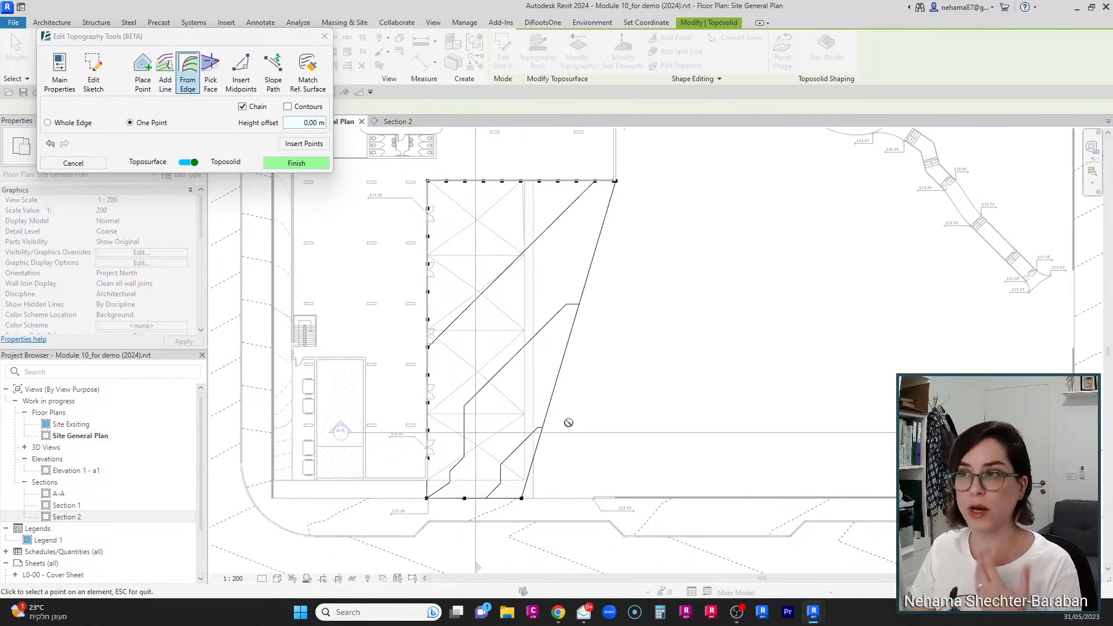
click(272, 78)
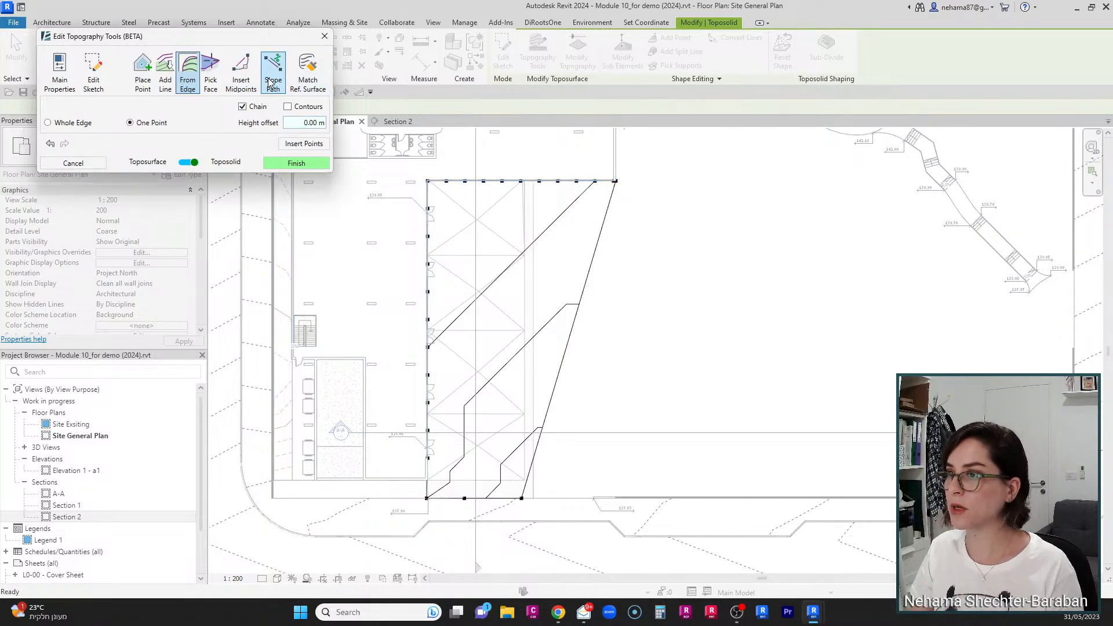
click(428, 181)
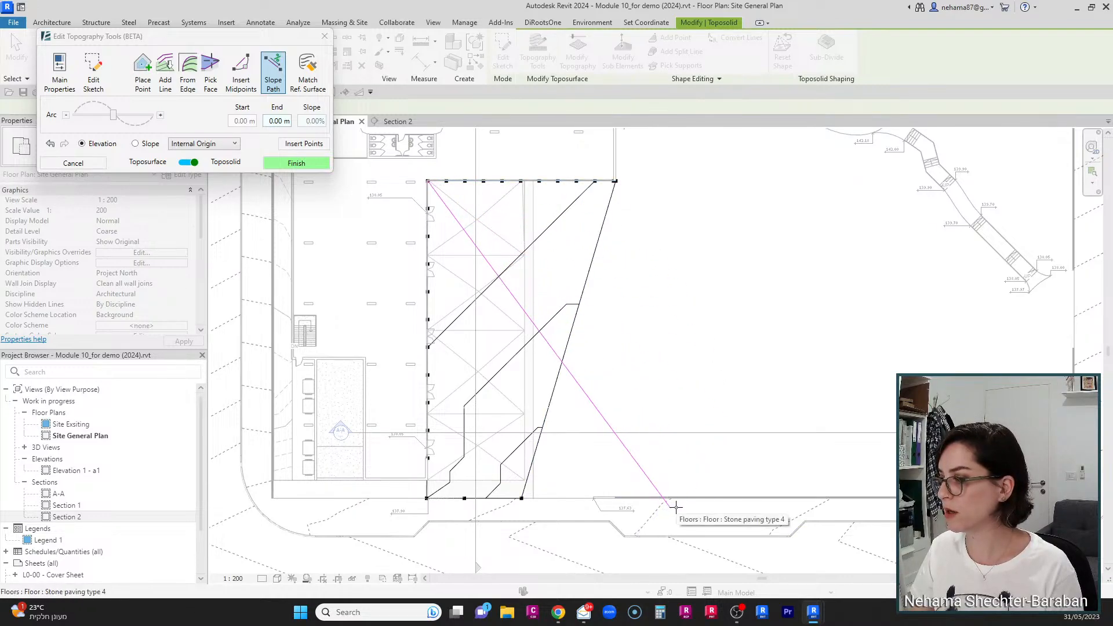
click(675, 508)
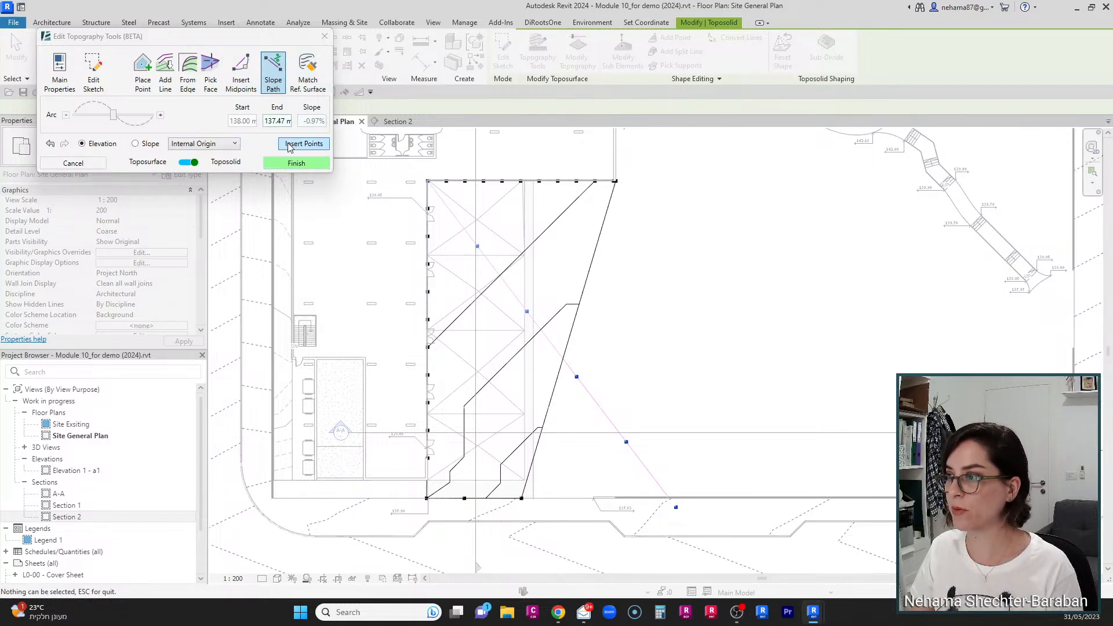
click(289, 147)
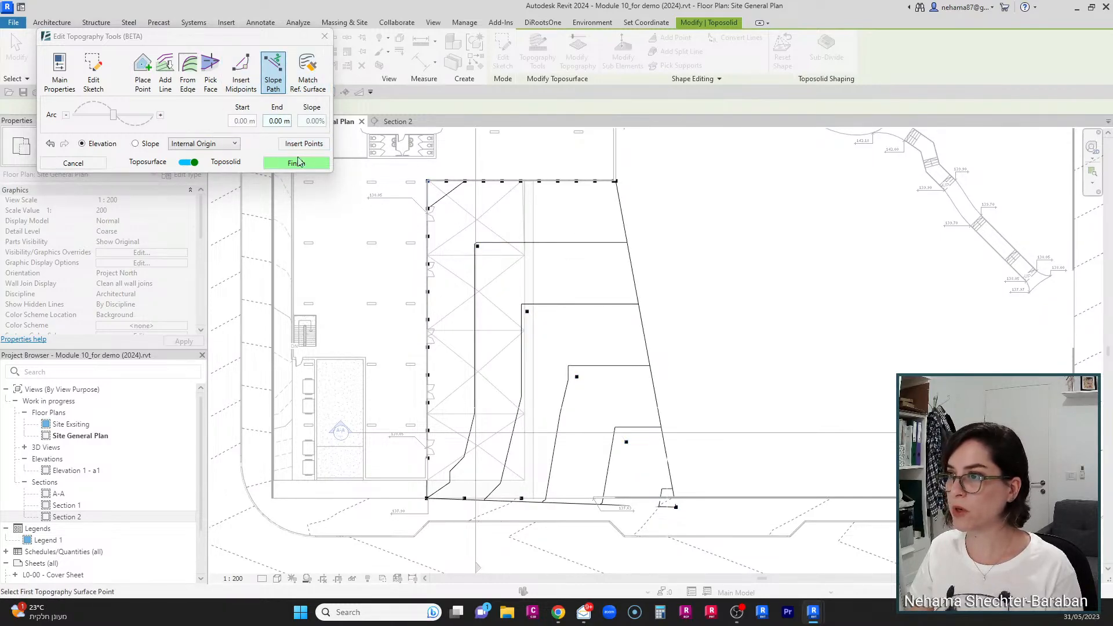
Step: Use Insert Midpoints between the lower corner and an interior point, raise the density, and insert the points
click(241, 84)
click(241, 85)
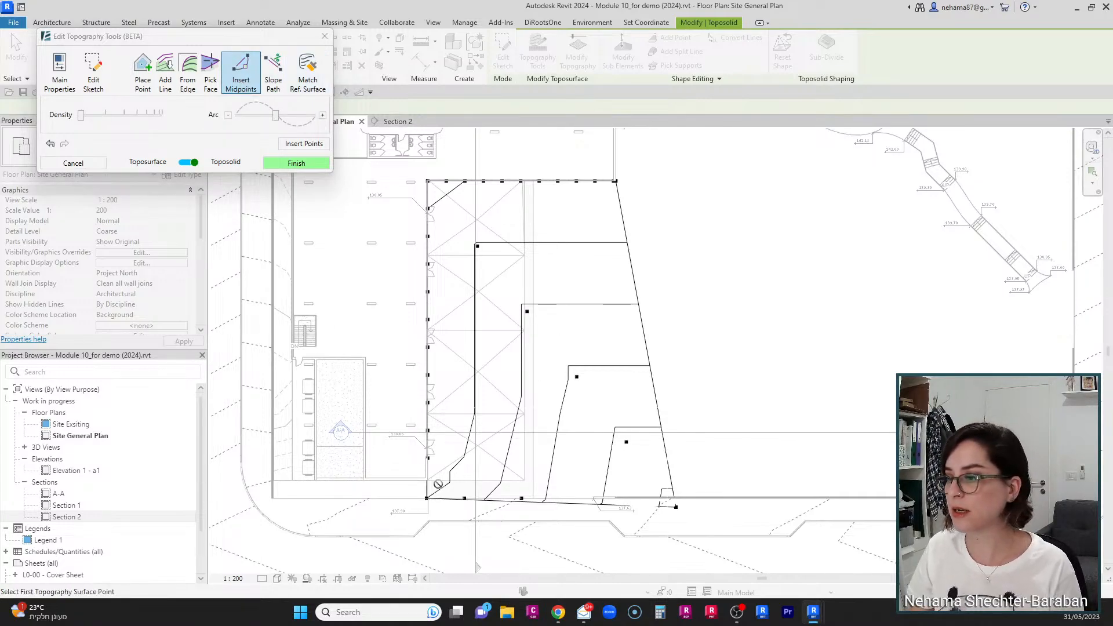
click(426, 498)
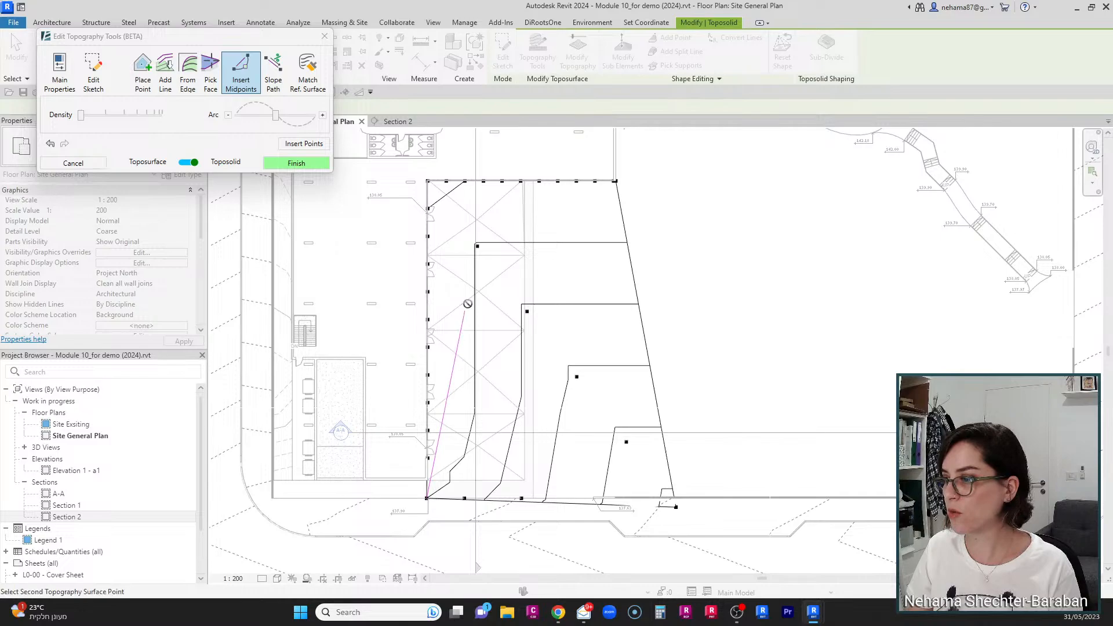
click(477, 245)
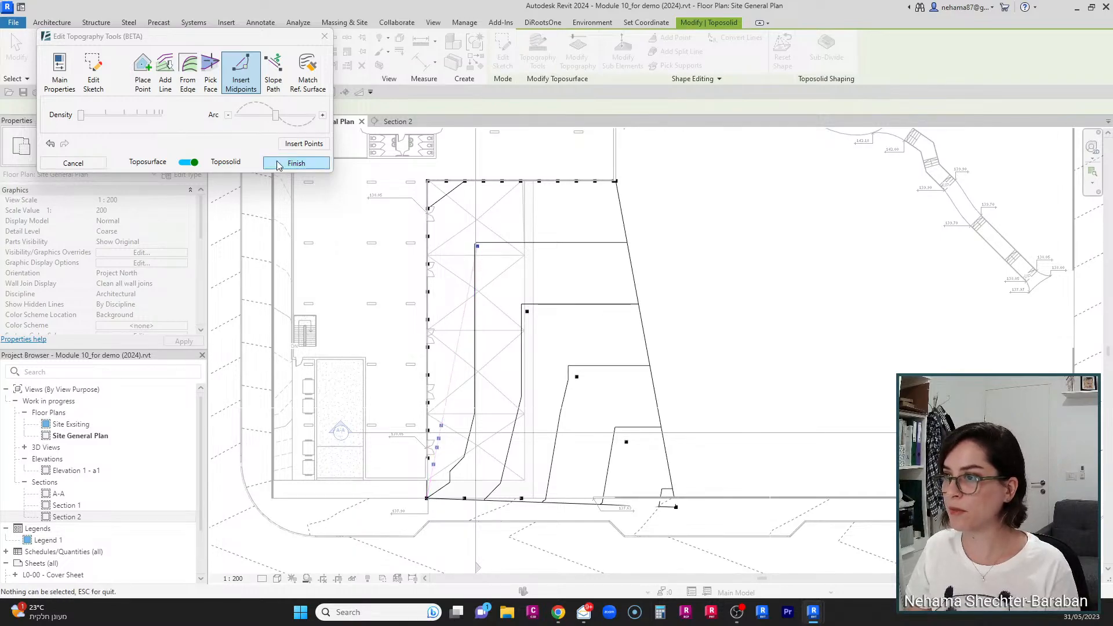
drag(82, 115, 105, 119)
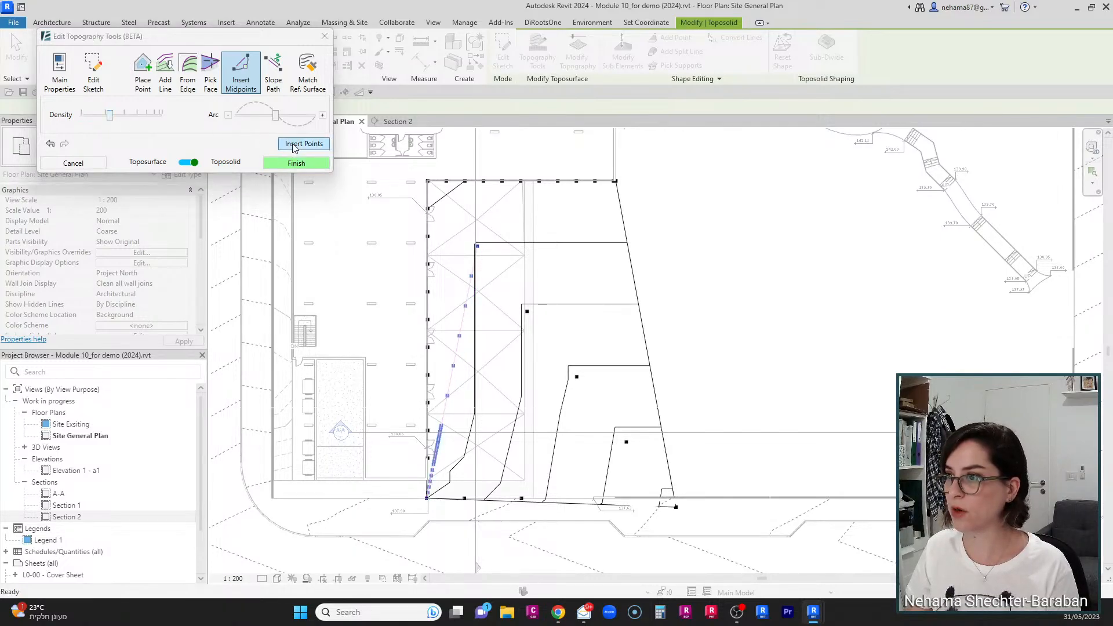
click(294, 146)
click(477, 245)
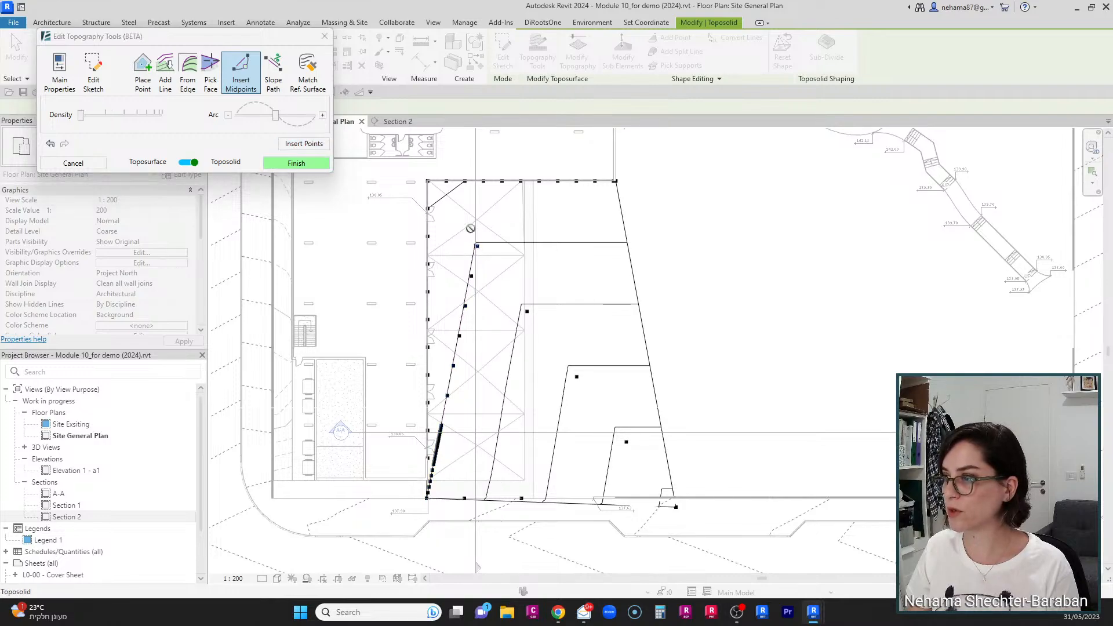
Step: Pick the second point for Insert Midpoints, insert the points, and finish editing the toposolid's topography
click(428, 183)
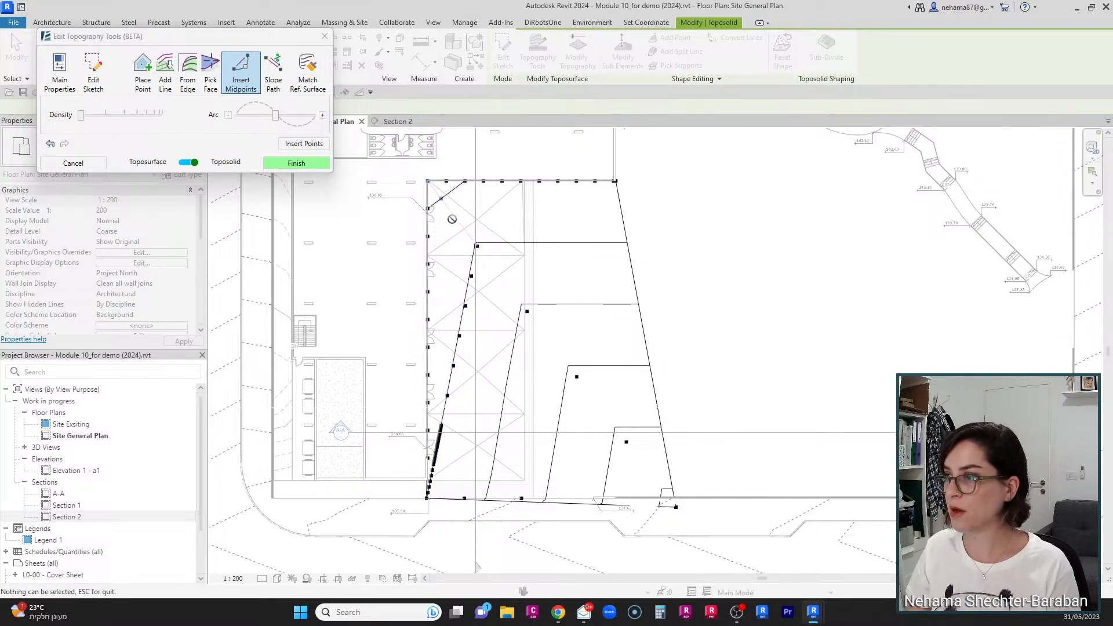
click(321, 145)
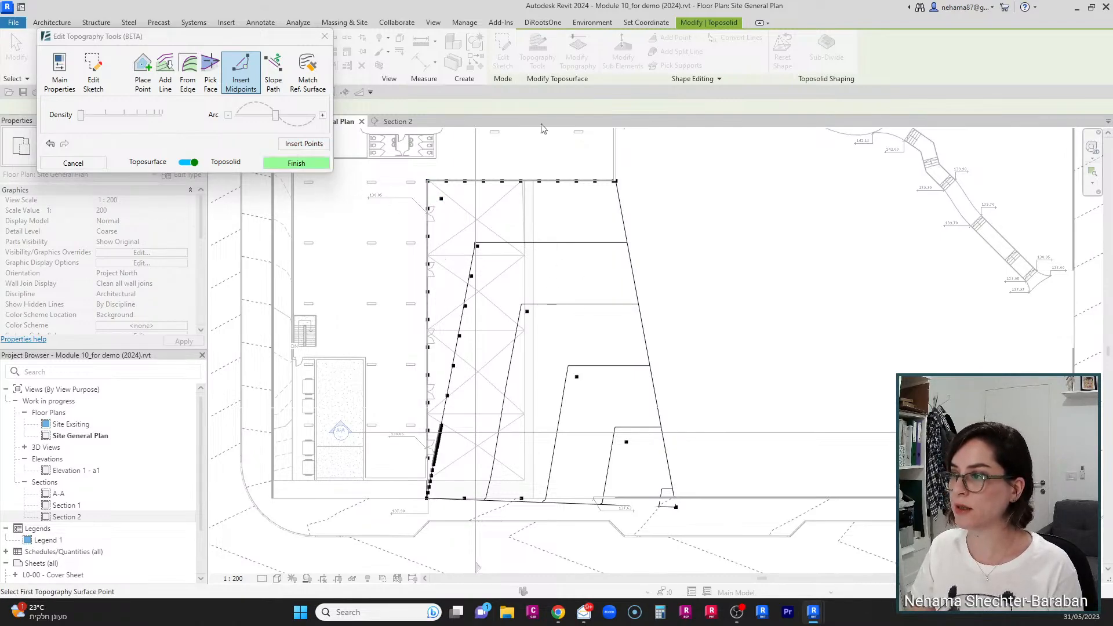
click(312, 164)
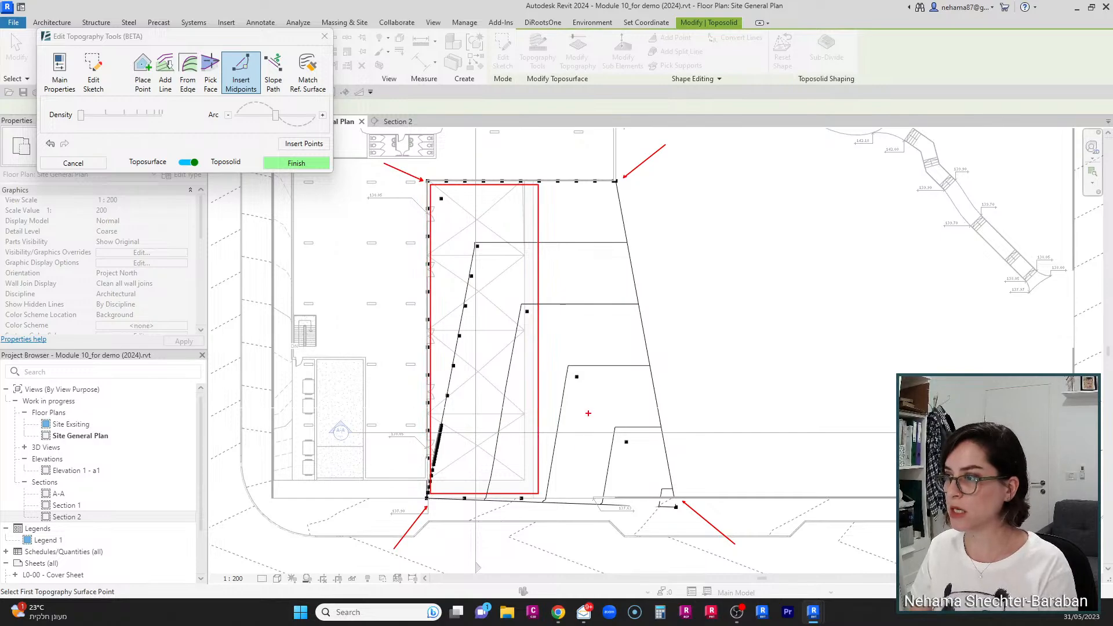
click(306, 166)
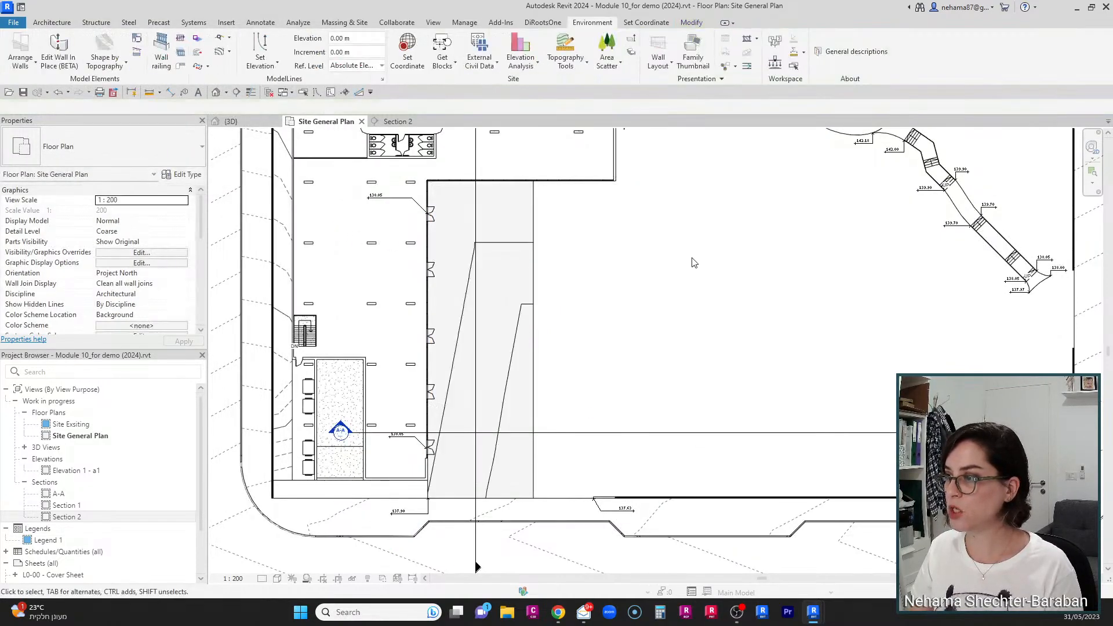
Step: Examine the reshaped paving toposolid in the 3D view near the building and steps
click(257, 122)
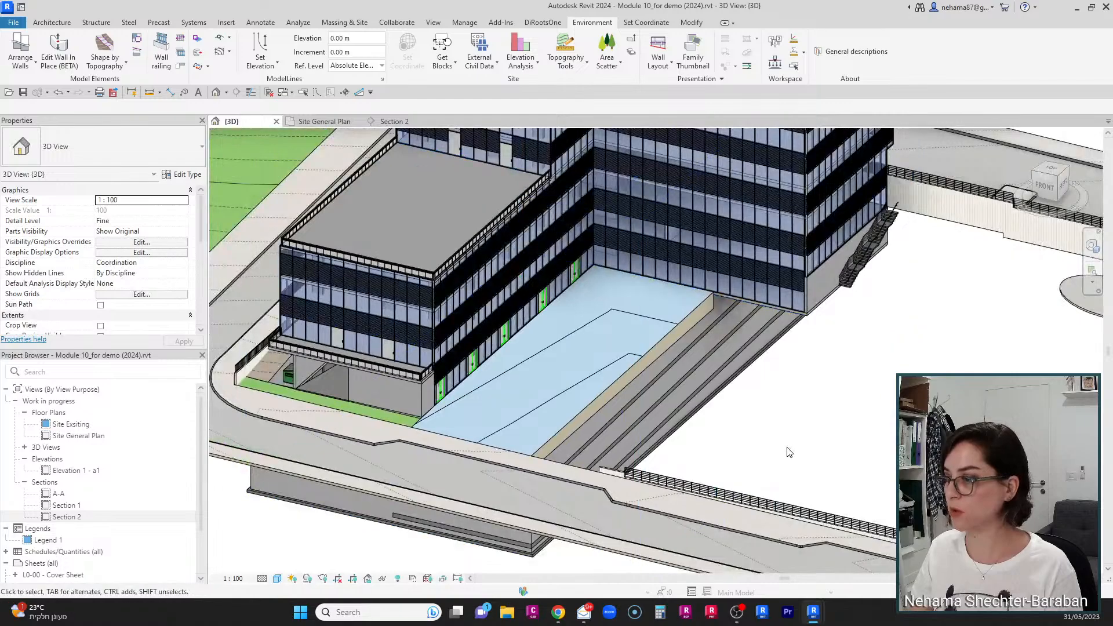
click(561, 424)
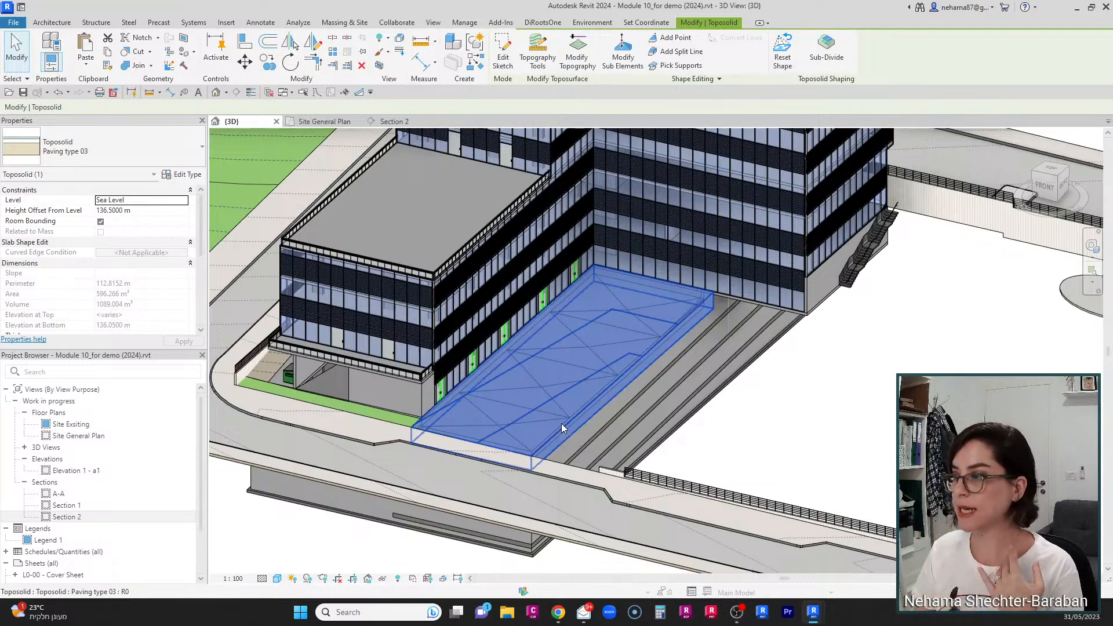
scroll(561, 423, up, 5)
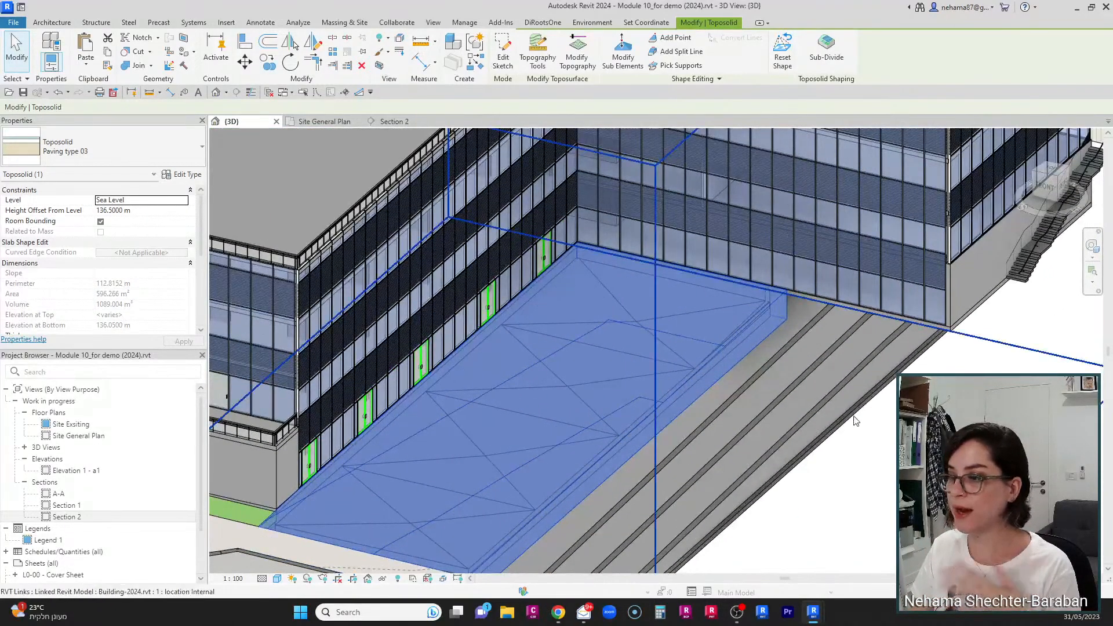
key(Escape)
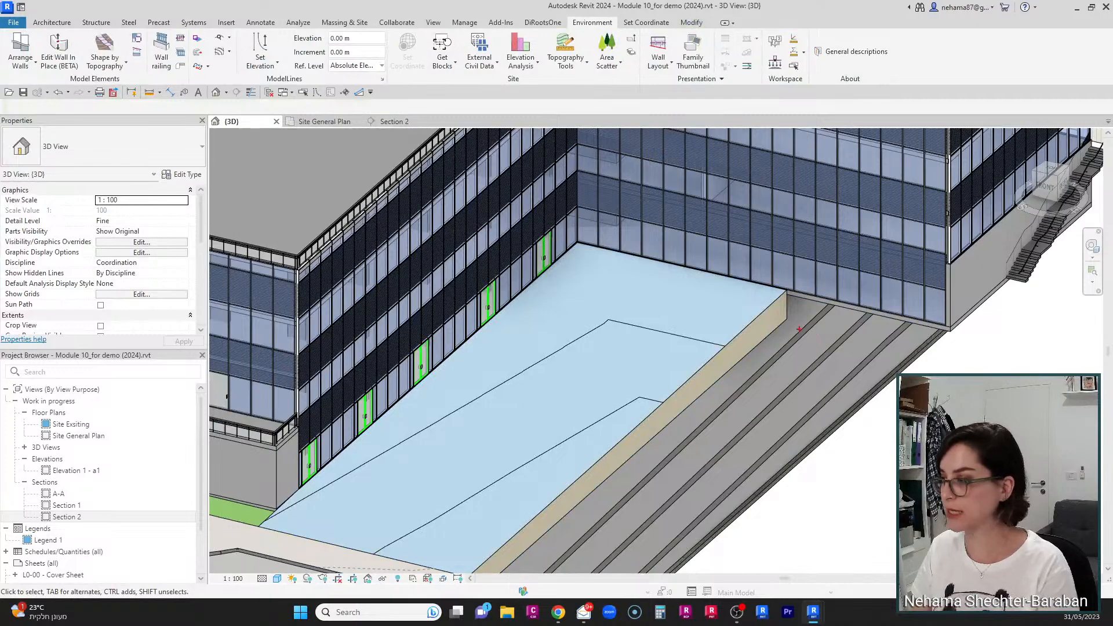
drag(776, 301, 525, 561)
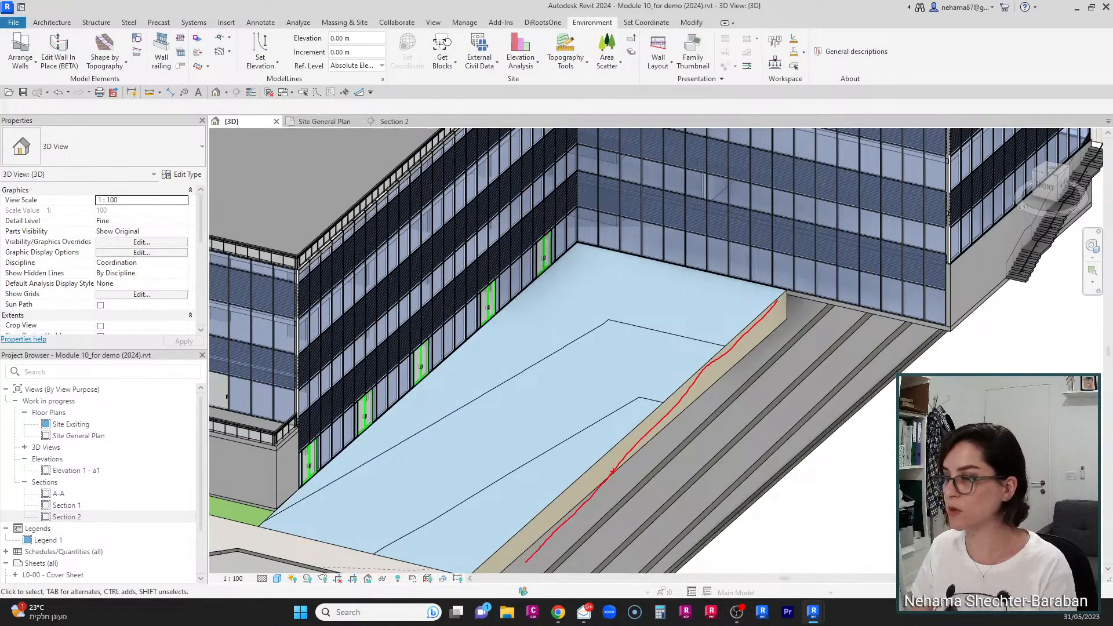
key(Escape)
Step: In Section 2, inspect the toposolid's profile and select the linked roof beneath it to compare
click(386, 122)
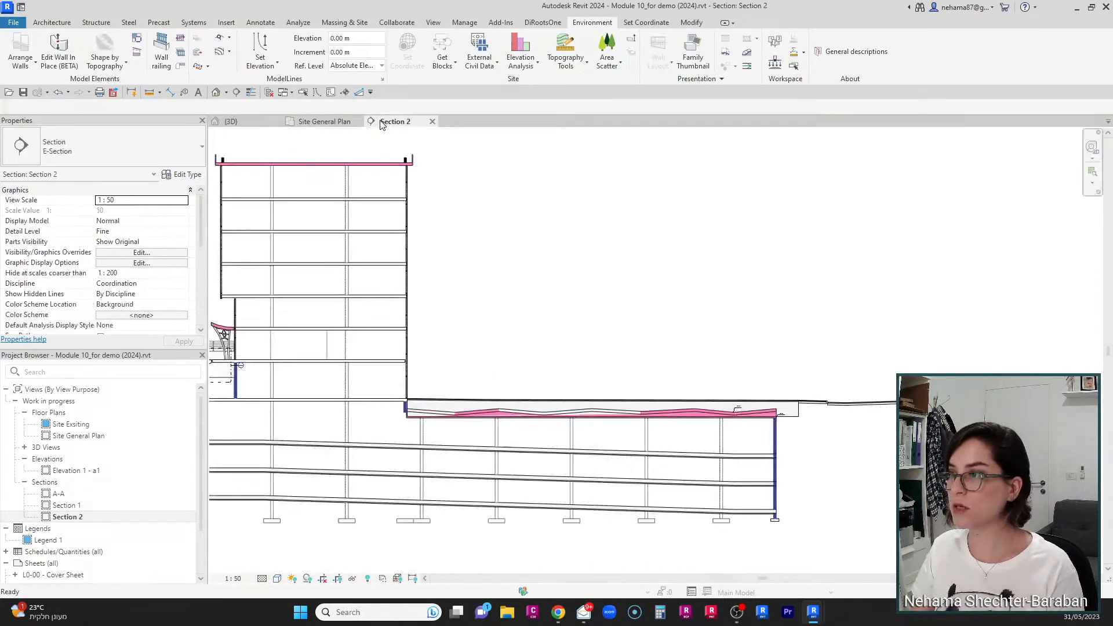
scroll(754, 441, up, 4)
middle_drag(792, 450, 879, 474)
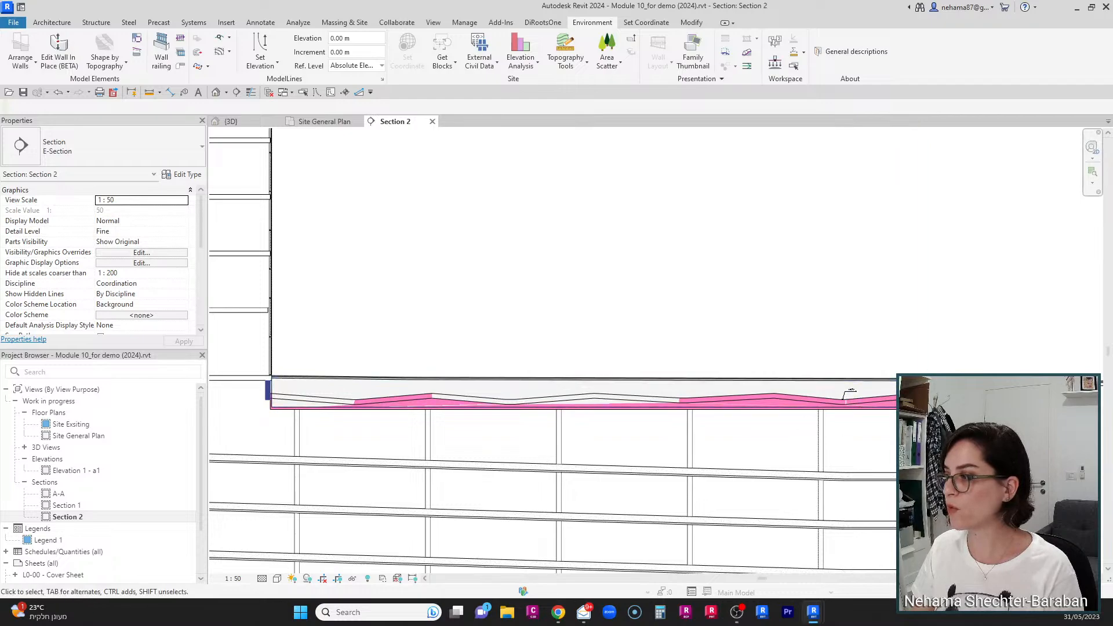
key(Tab)
key(Tab)
click(846, 397)
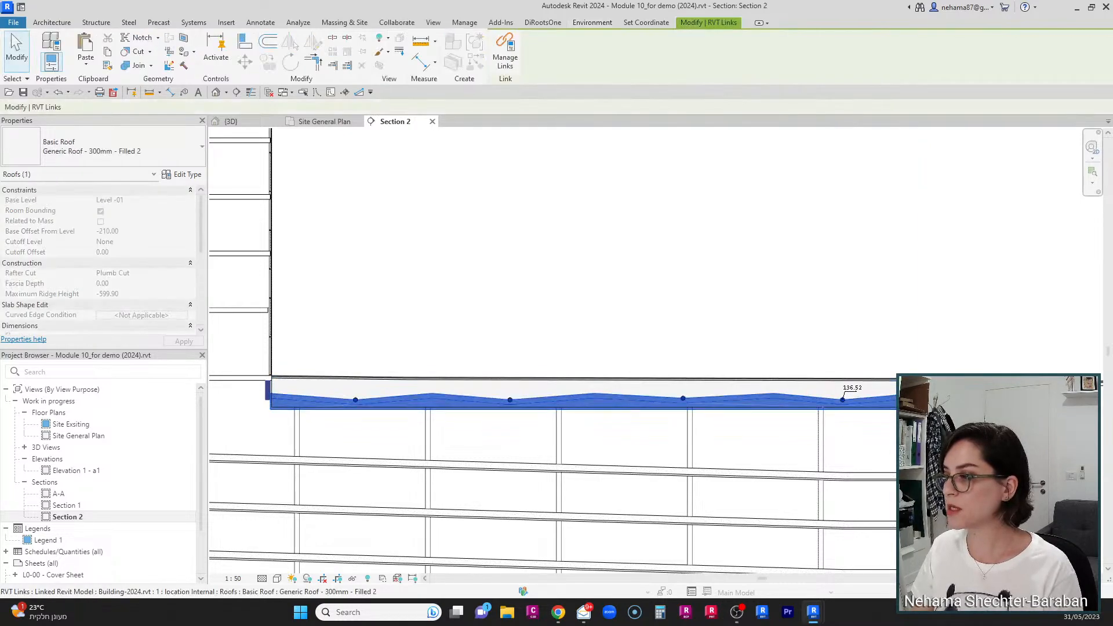
key(Escape)
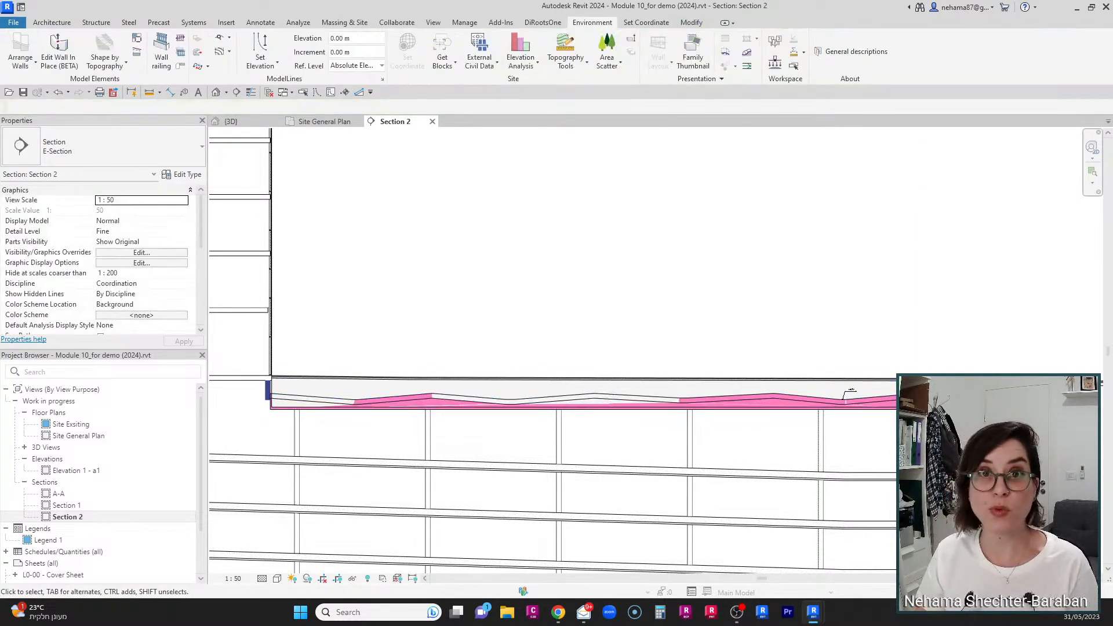
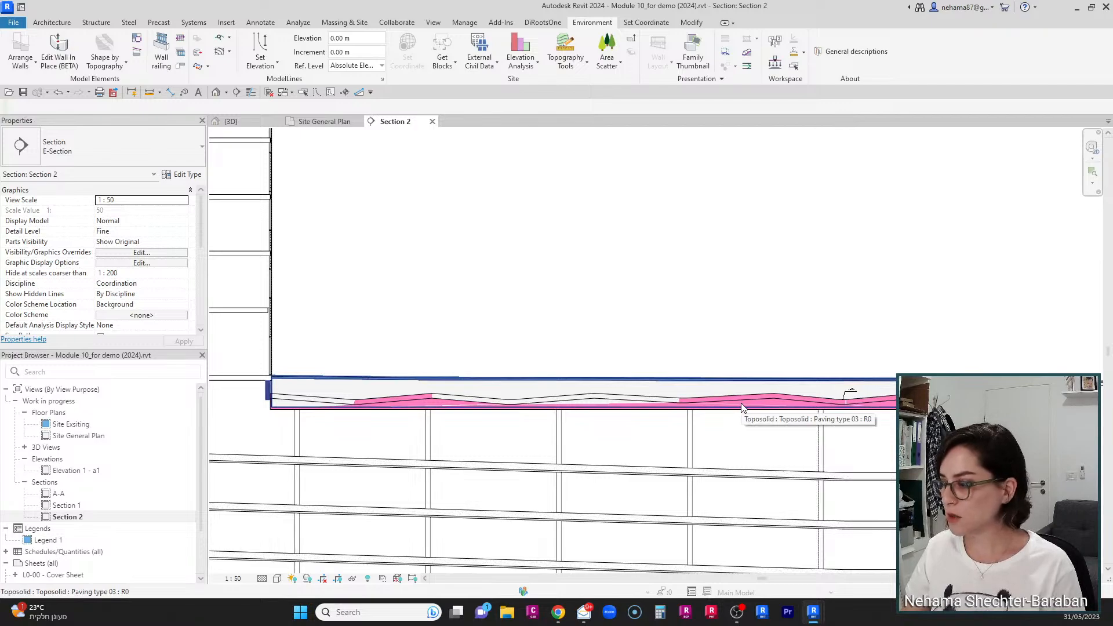
Step: Select the roof inside the linked building model, copy it, and paste it aligned to the same place, accepting duplicate types
key(Tab)
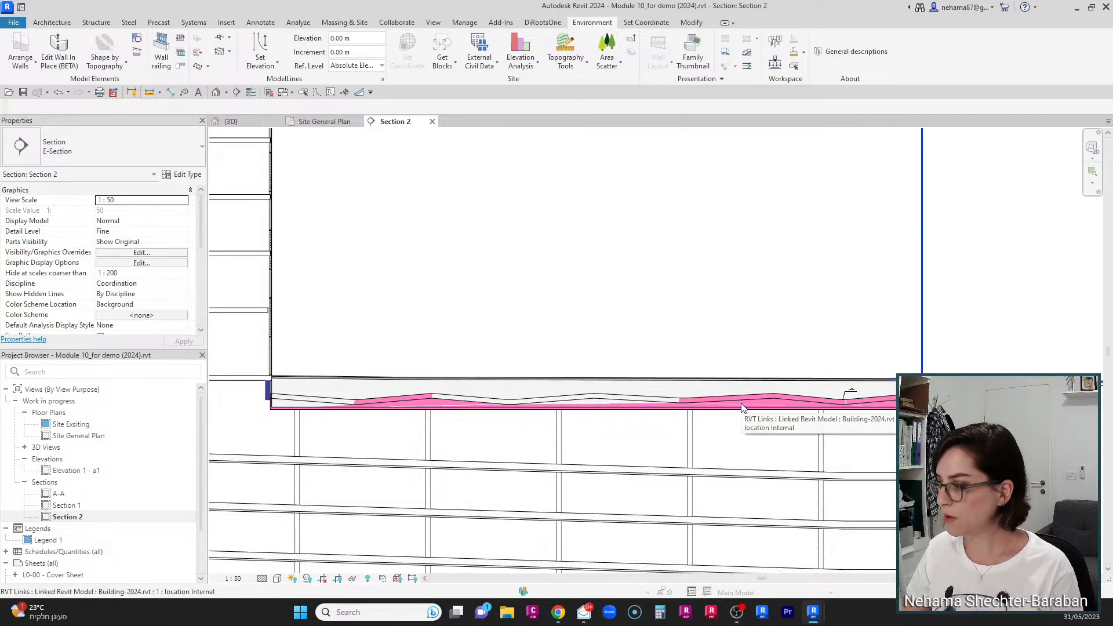
click(741, 406)
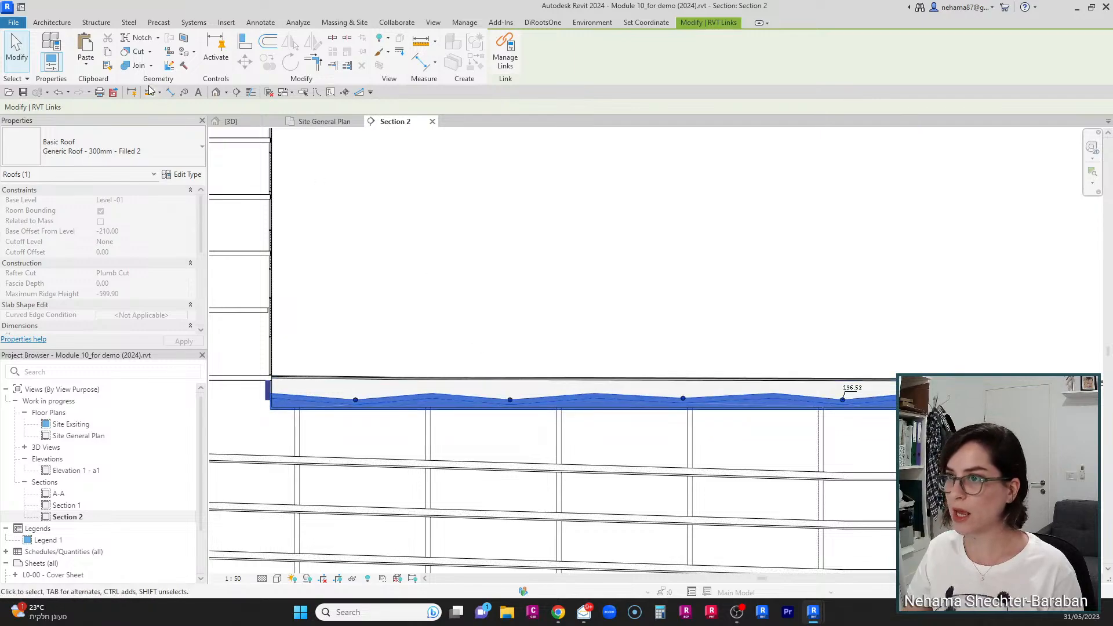
click(109, 59)
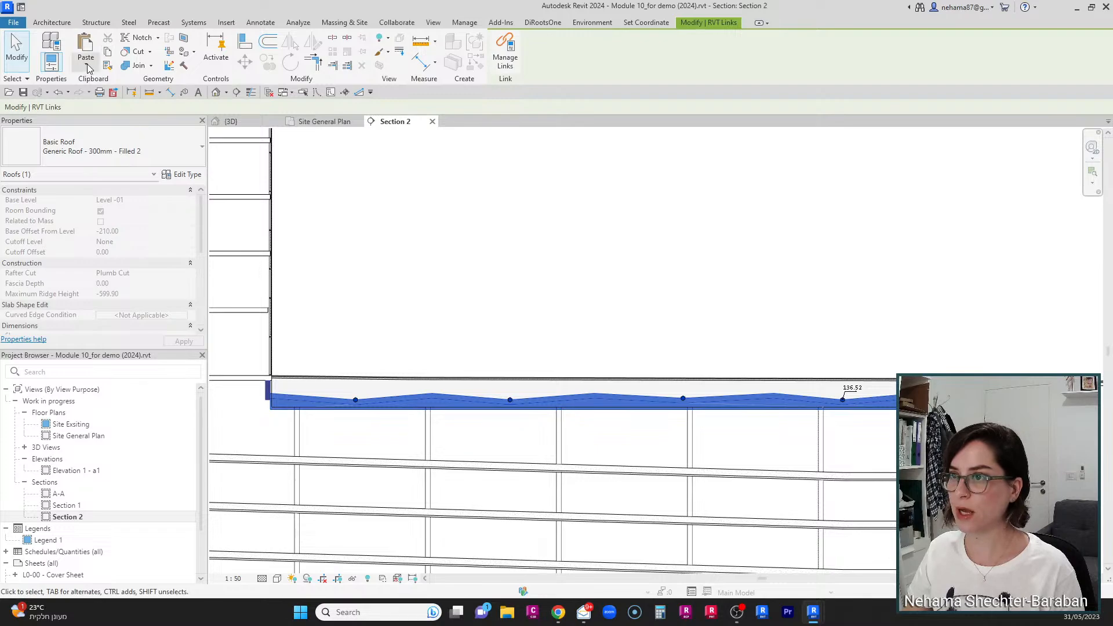
click(89, 67)
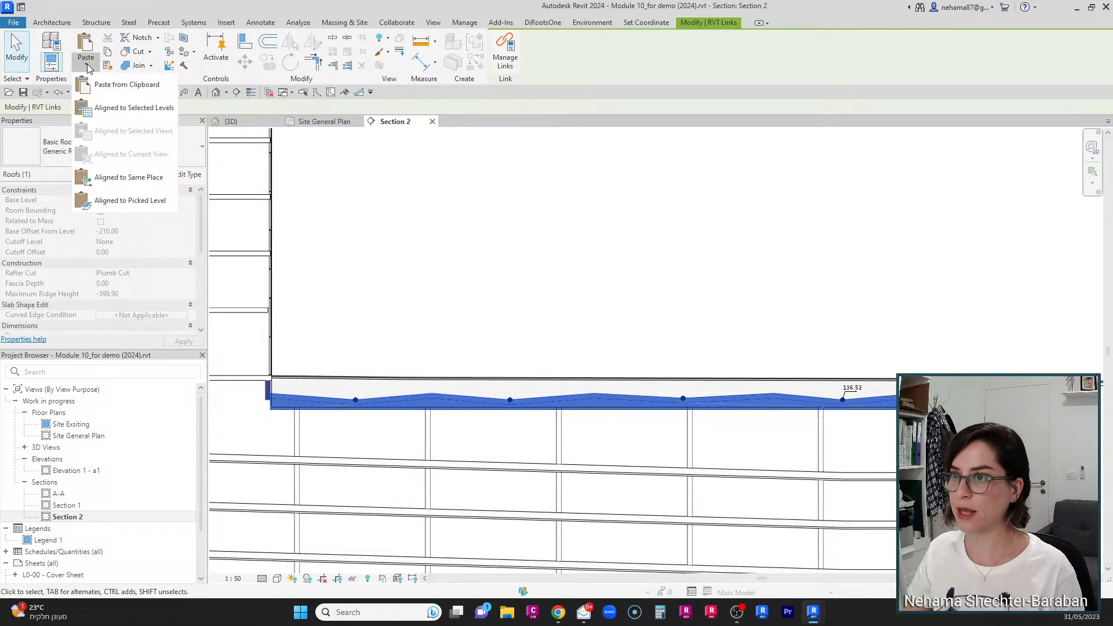
click(121, 182)
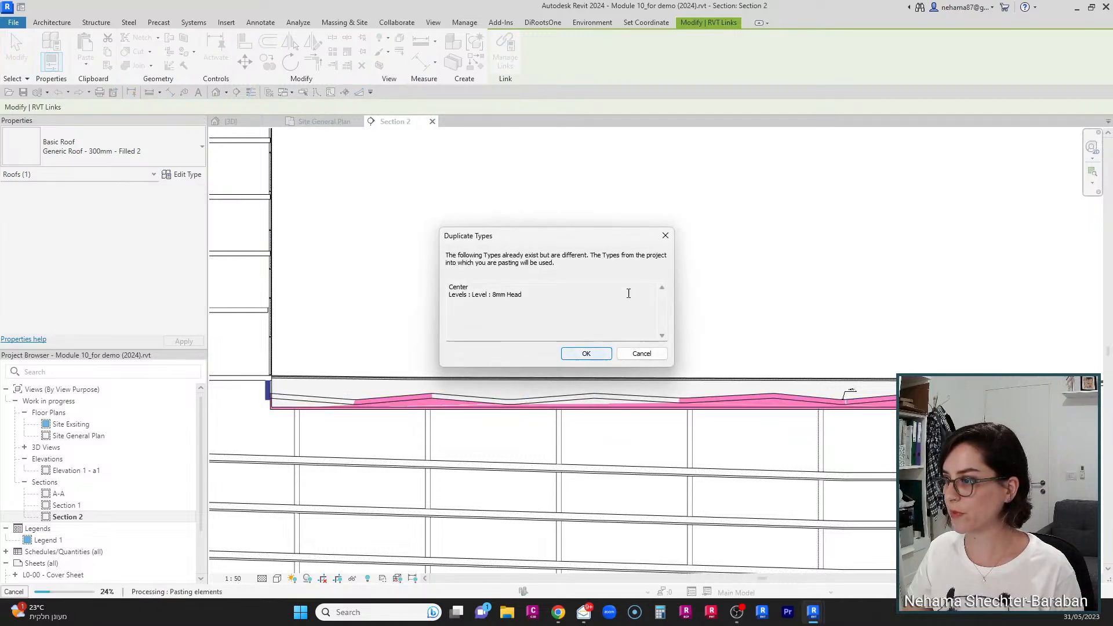
click(587, 355)
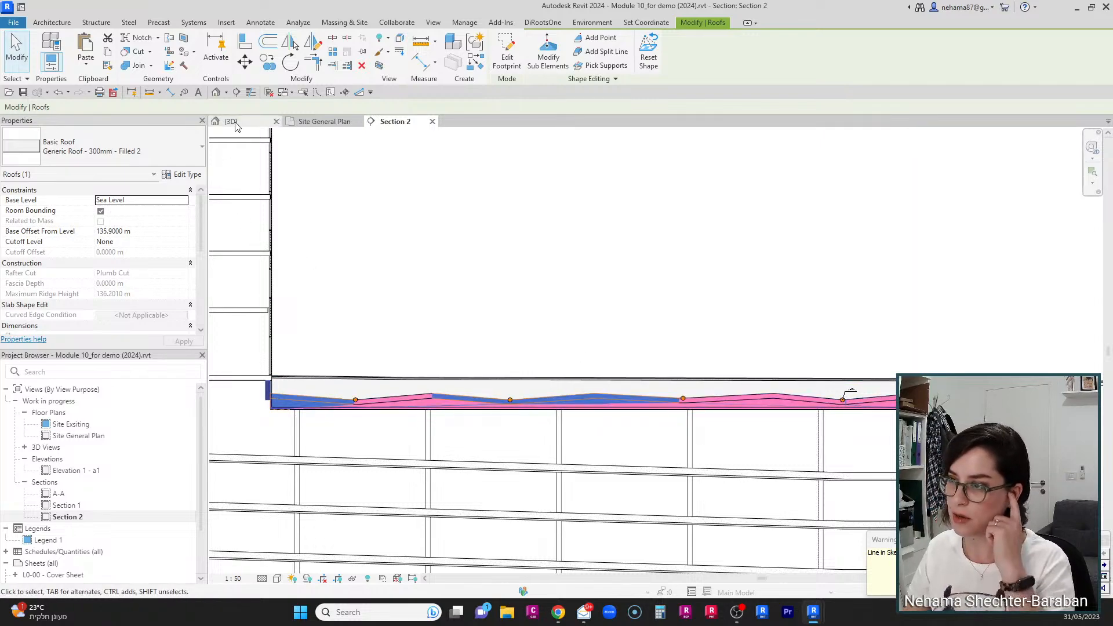
Step: In the 3D view, select the pasted roof together with the paving toposolid and isolate them
click(240, 123)
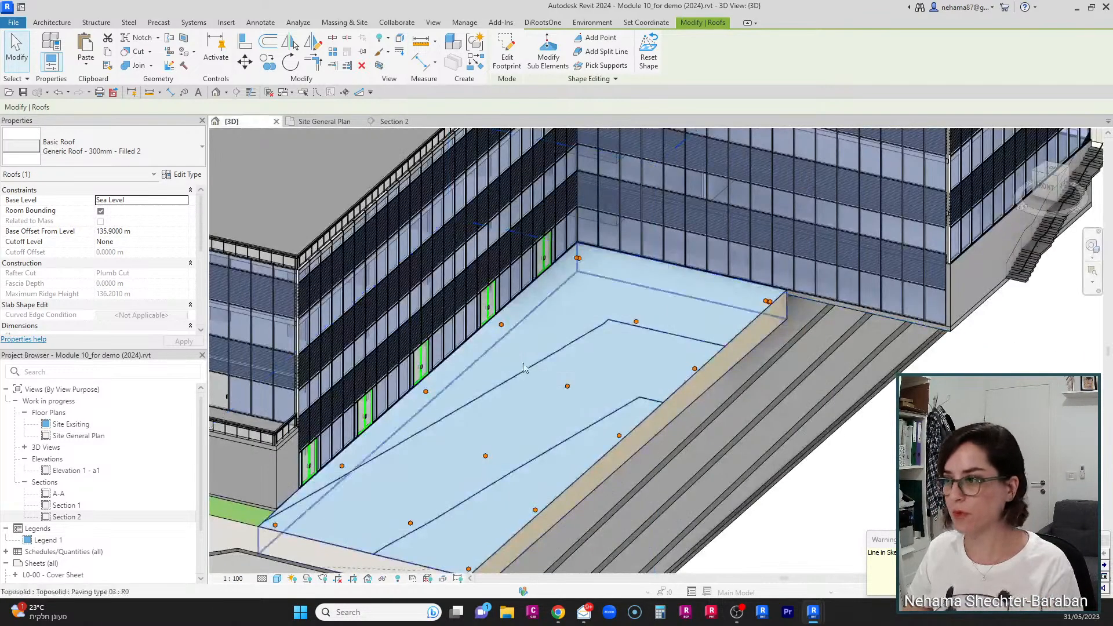
ctrl+click(718, 322)
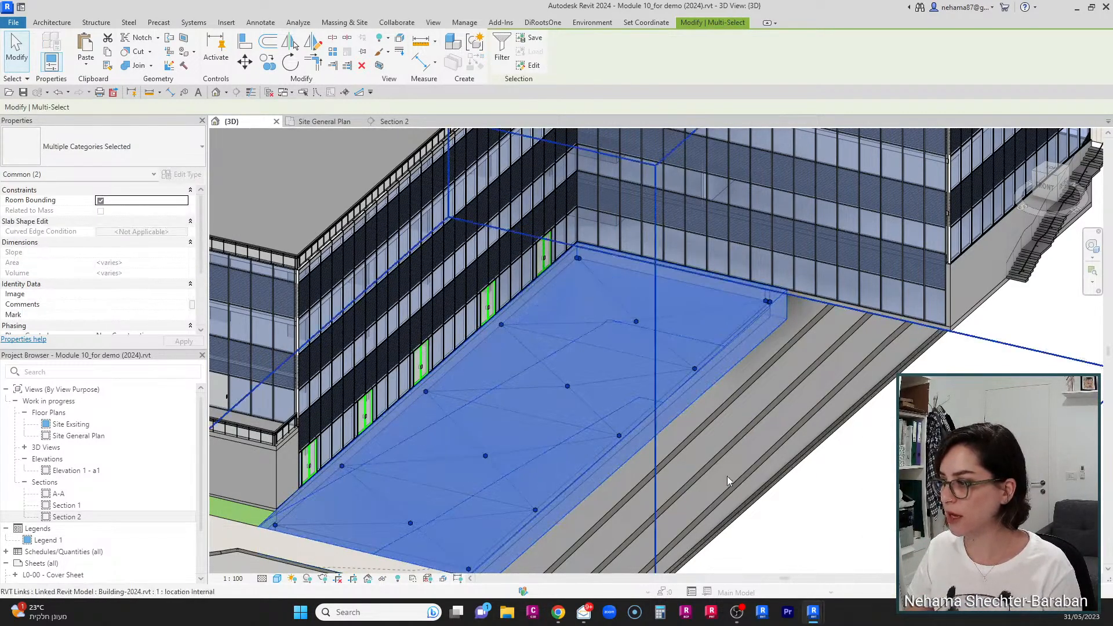
click(383, 579)
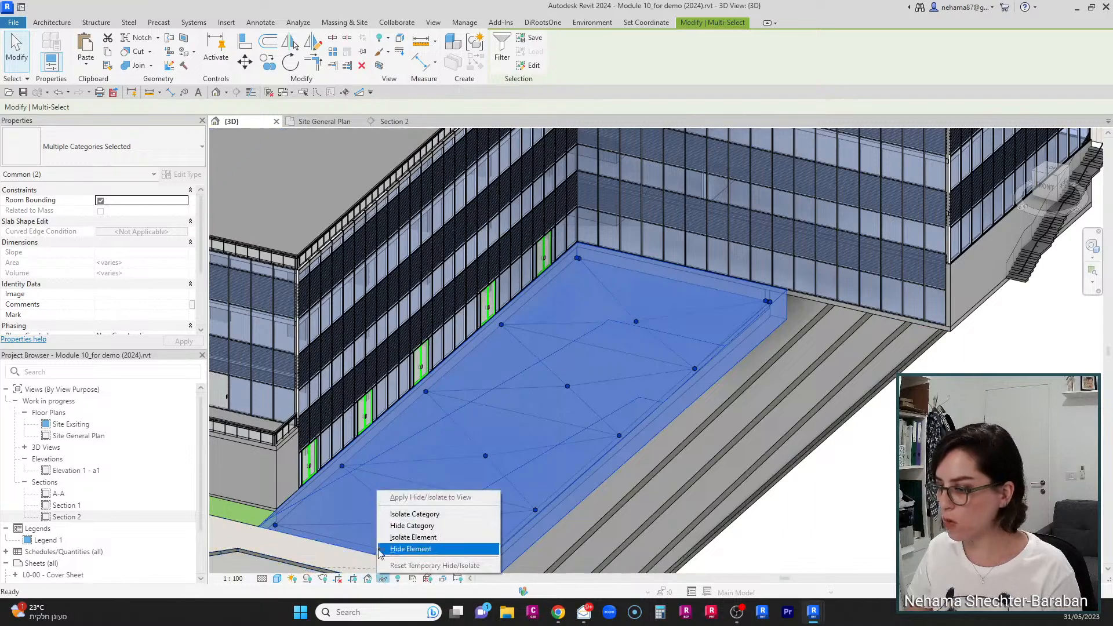
click(413, 537)
click(852, 435)
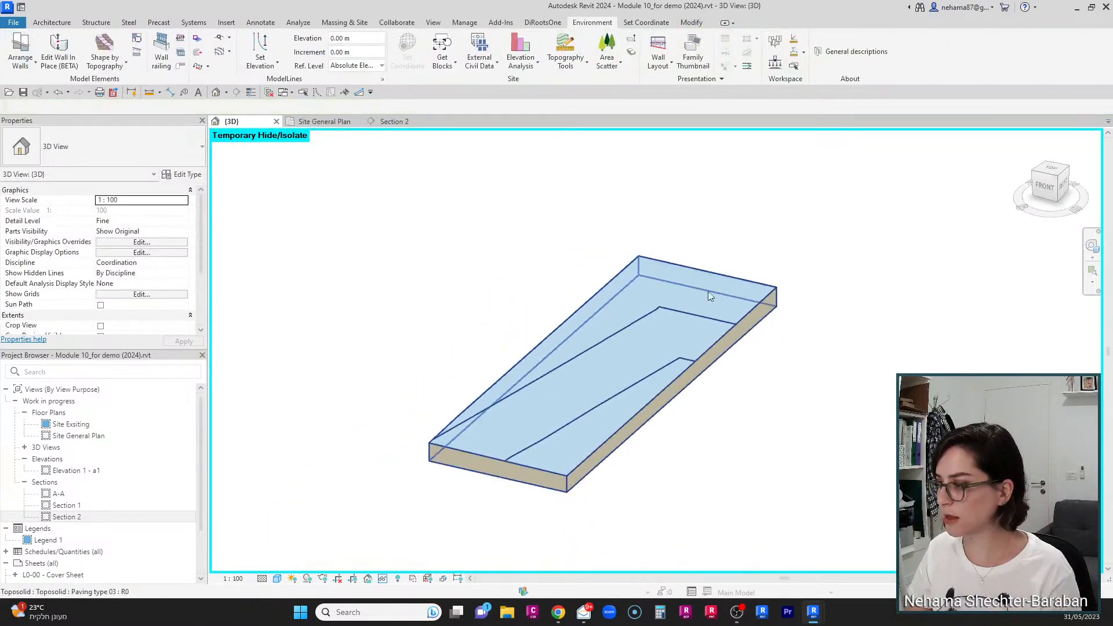
Step: Orbit and zoom around the isolated roof and toposolid to compare their positions
shift+middle_drag(711, 296, 659, 184)
click(747, 327)
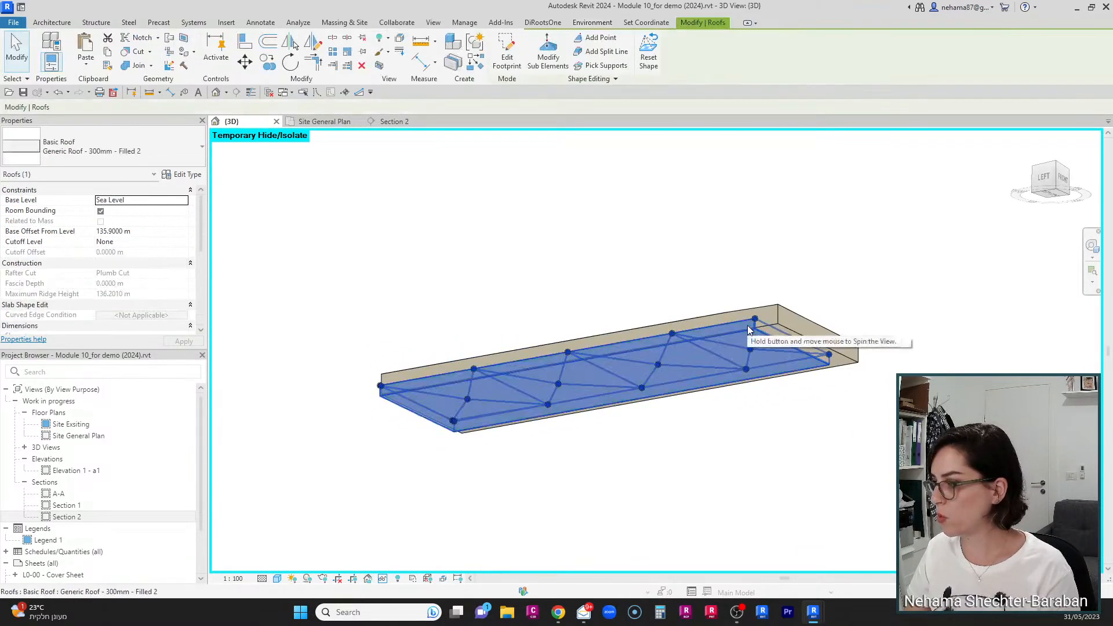
scroll(720, 324, up, 3)
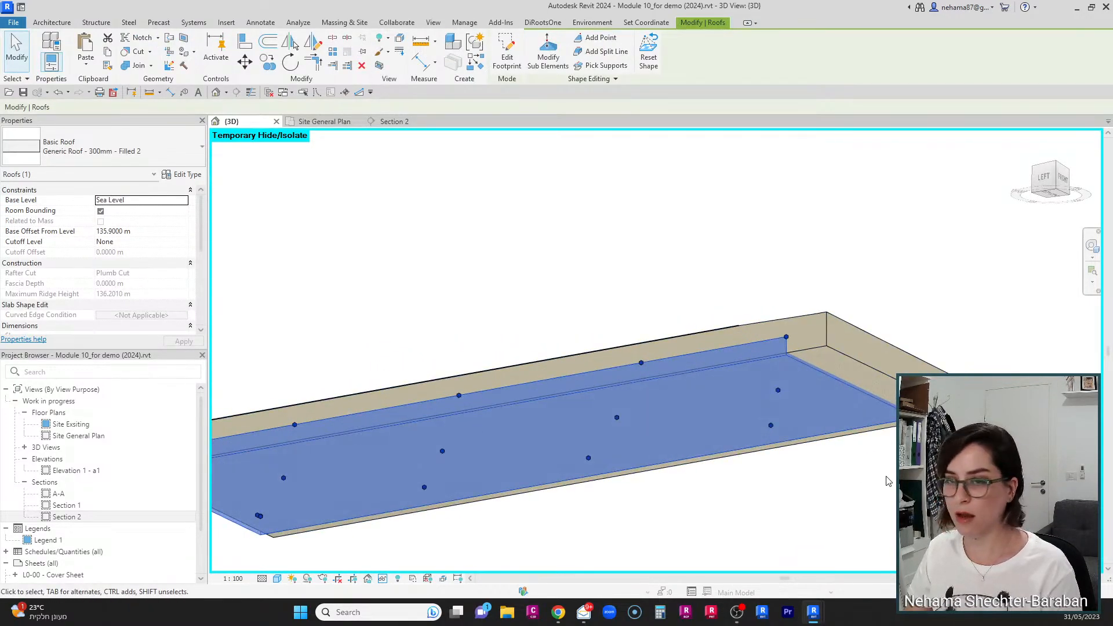
shift+middle_drag(889, 482, 739, 401)
scroll(921, 443, up, 2)
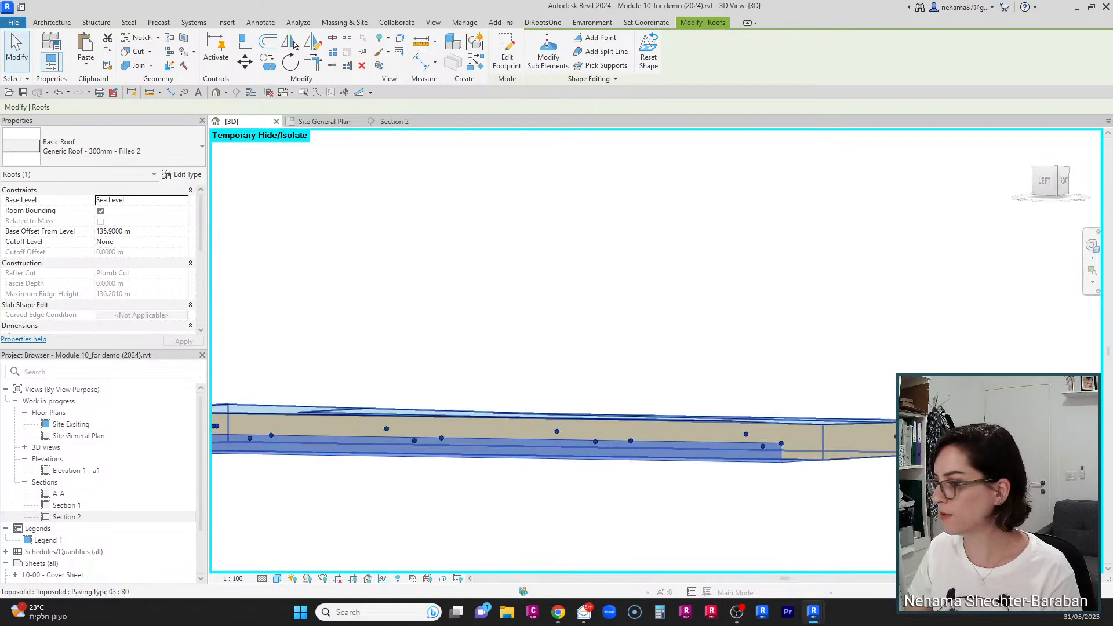
click(868, 480)
click(844, 444)
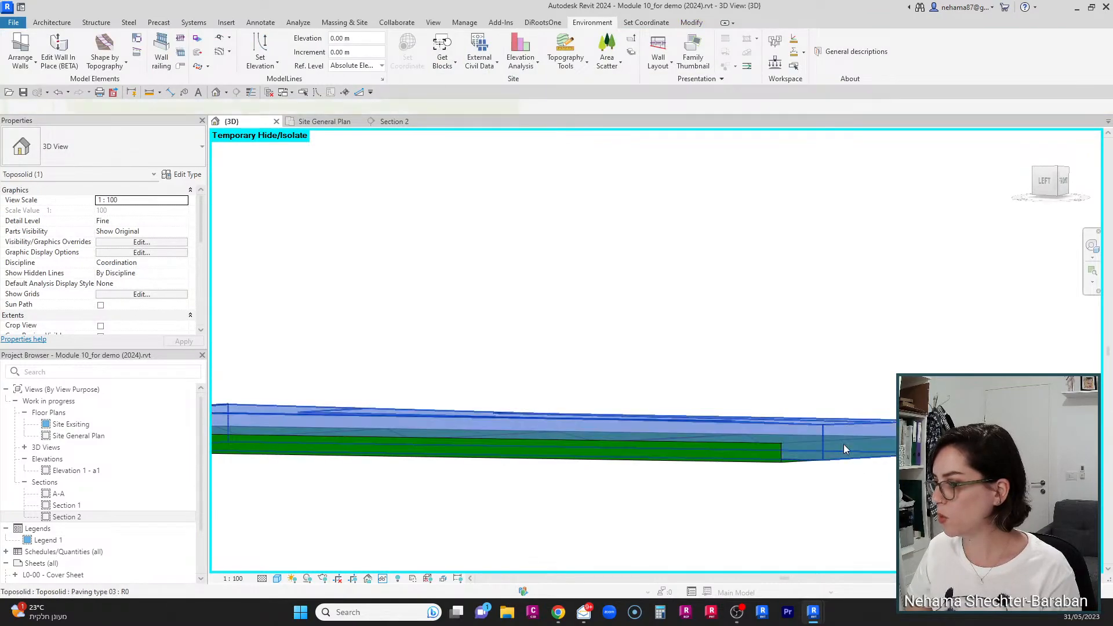
click(763, 520)
scroll(795, 498, down, 2)
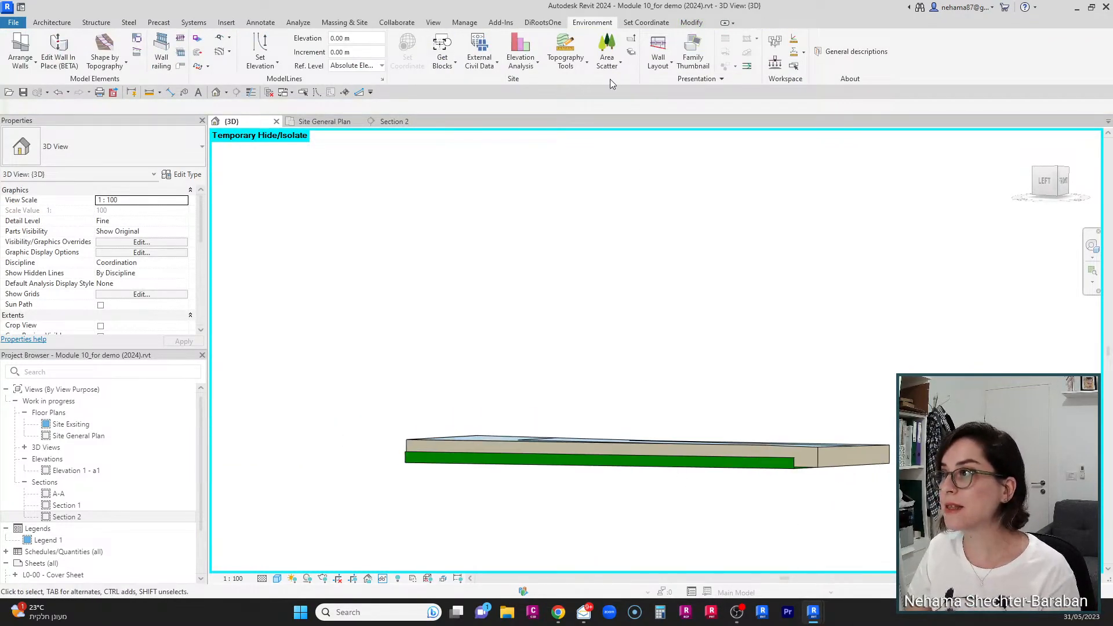
Step: Use Cut Geometry to cut the paving toposolid with the pasted roof
click(692, 22)
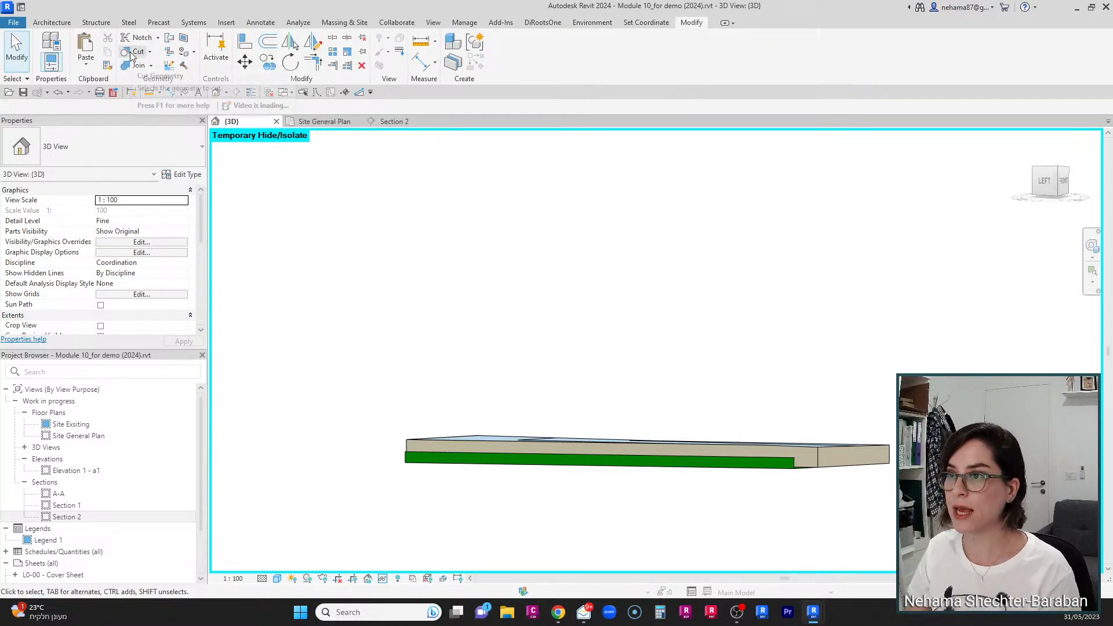
key(ctrl+1)
click(139, 78)
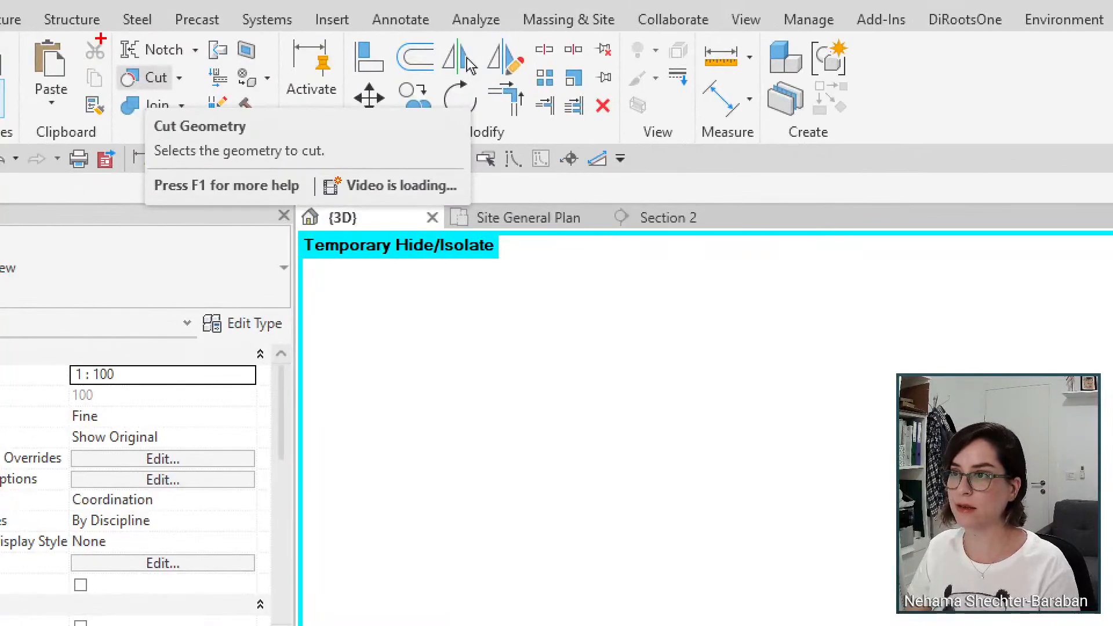
ctrl+drag(101, 39, 202, 119)
key(Escape)
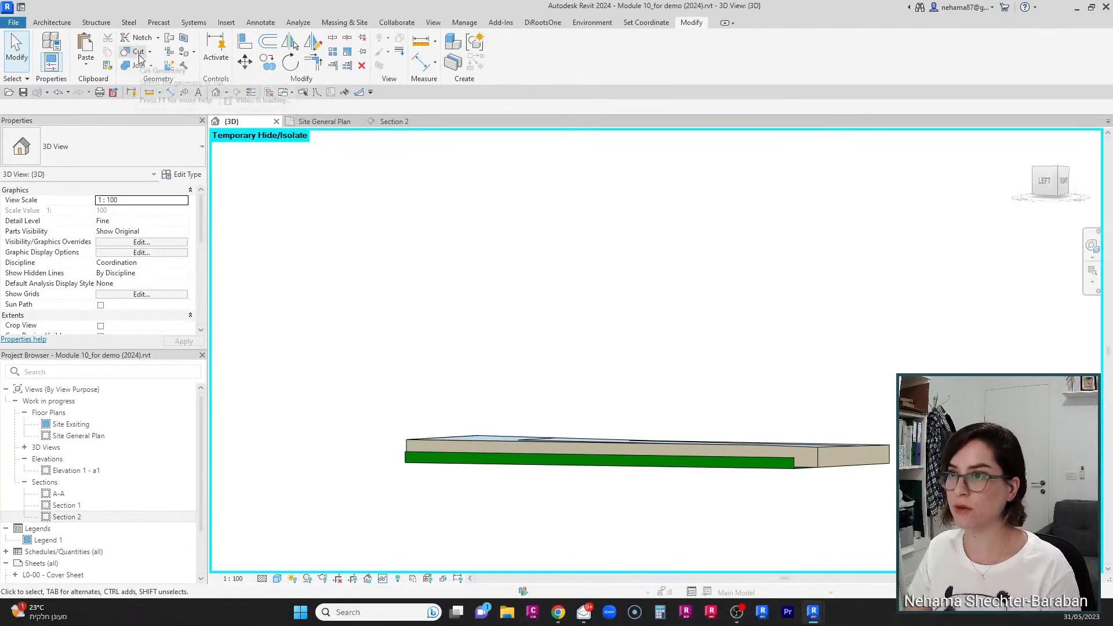
click(137, 53)
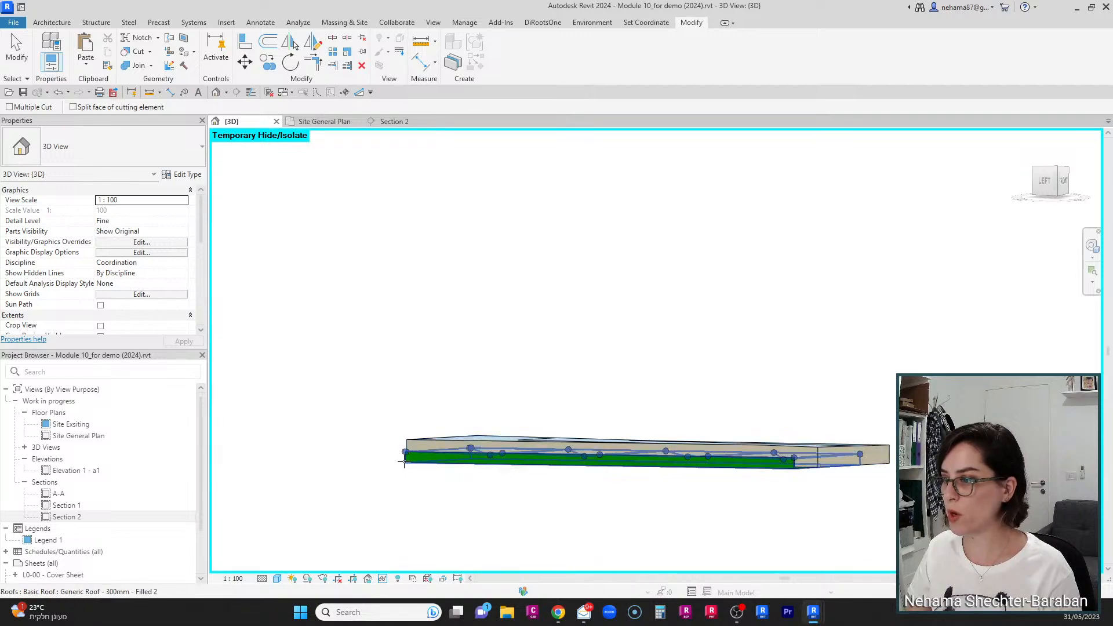
key(Escape)
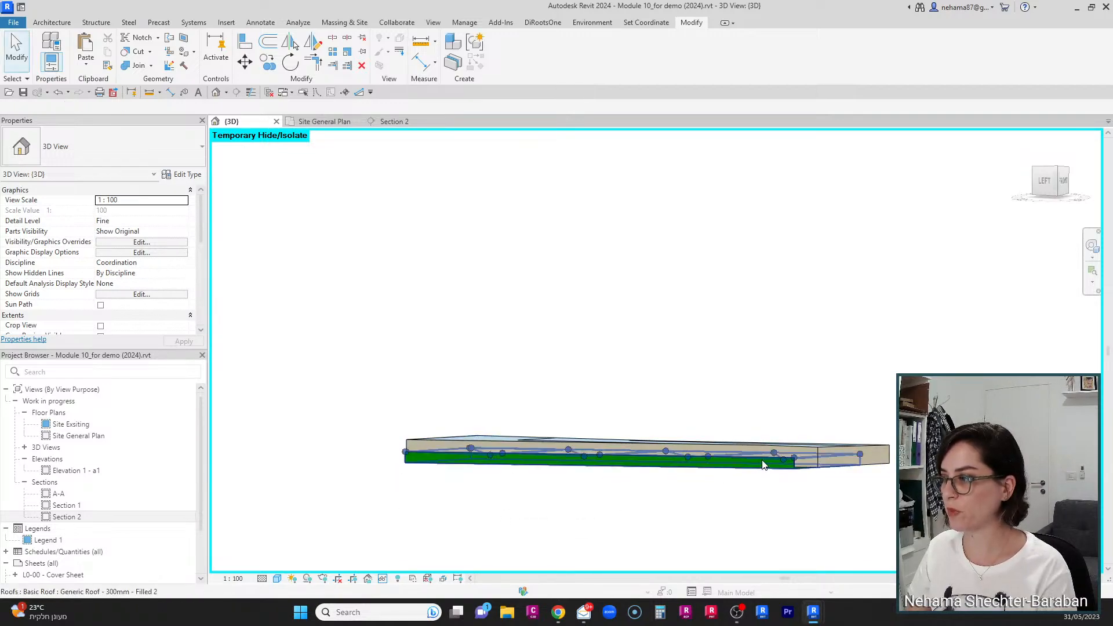
click(832, 452)
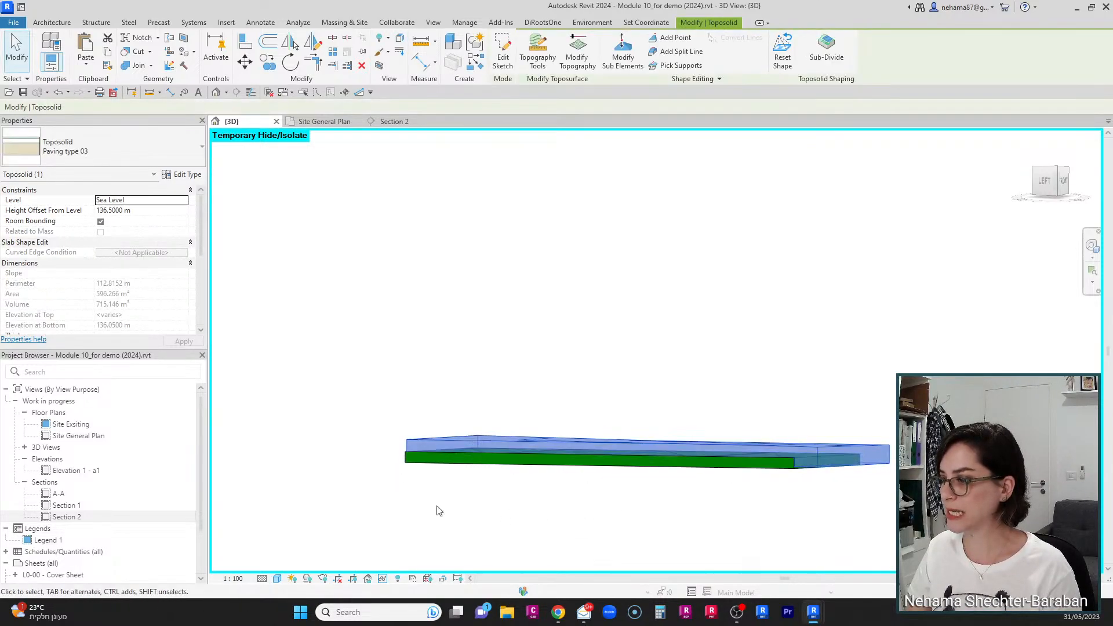
Step: Temporarily hide the roof and orbit around the cut toposolid to examine the void
click(368, 578)
click(420, 538)
click(581, 524)
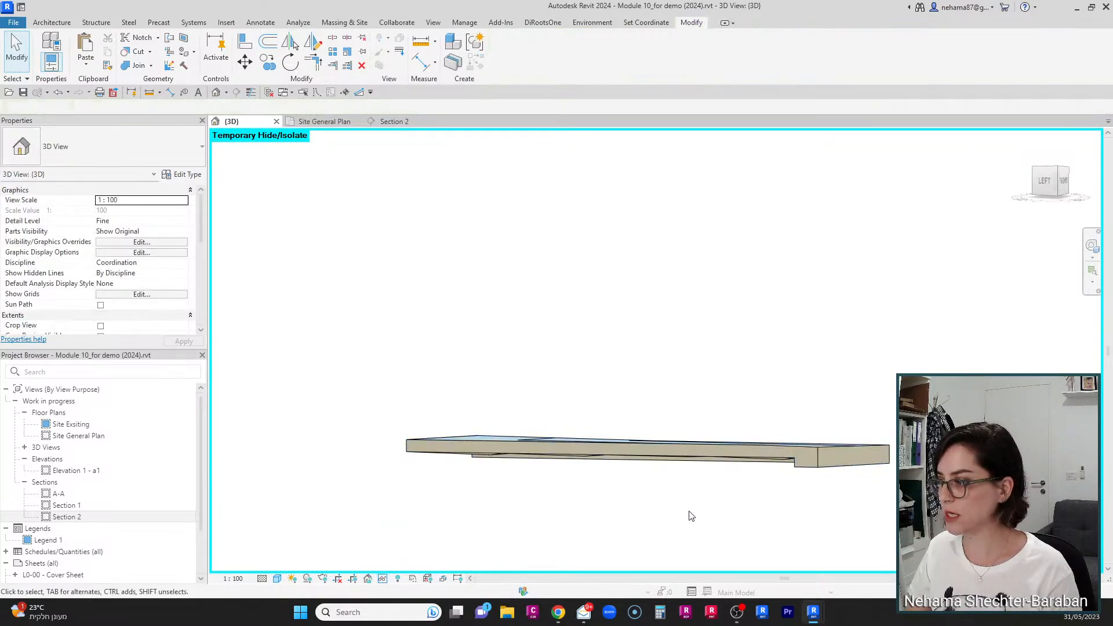
shift+middle_drag(691, 515, 957, 395)
shift+middle_drag(754, 429, 800, 468)
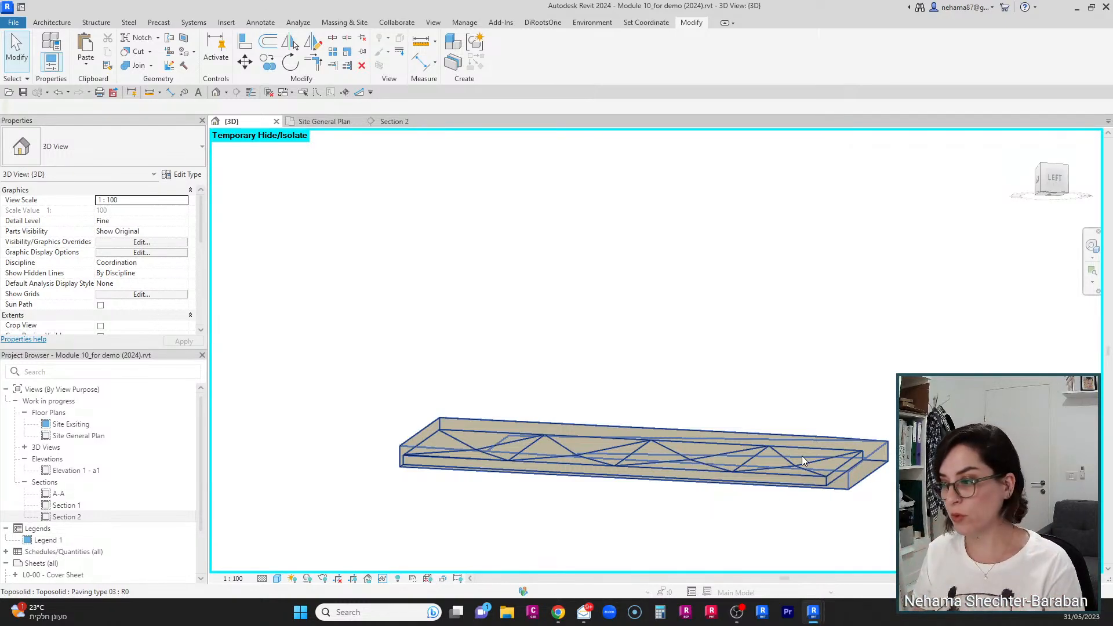
scroll(725, 386, down, 3)
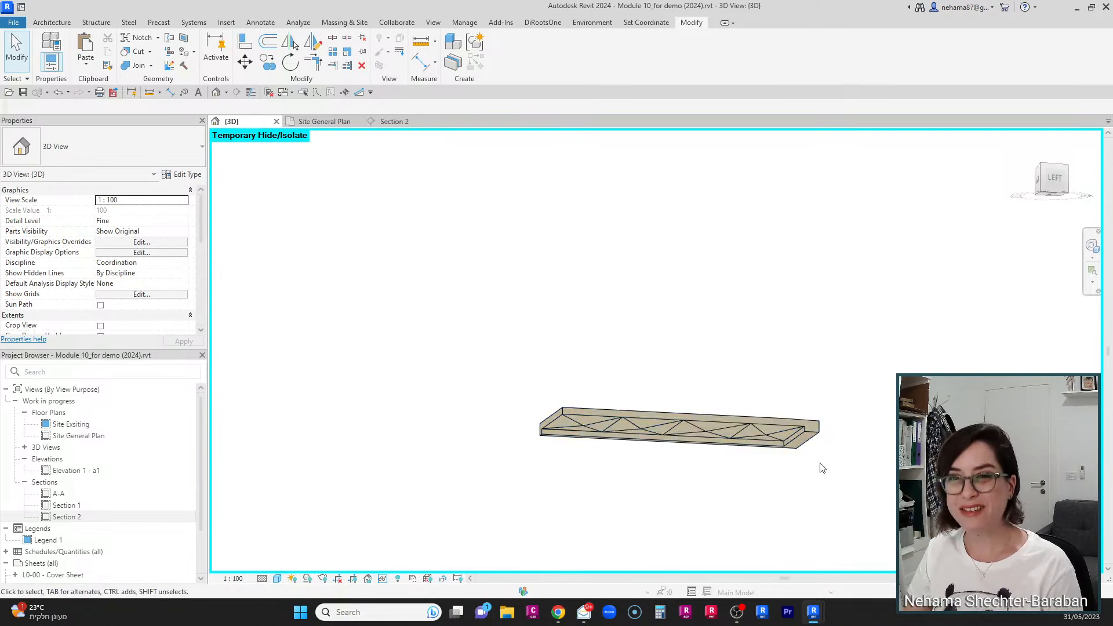
shift+middle_drag(822, 468, 580, 479)
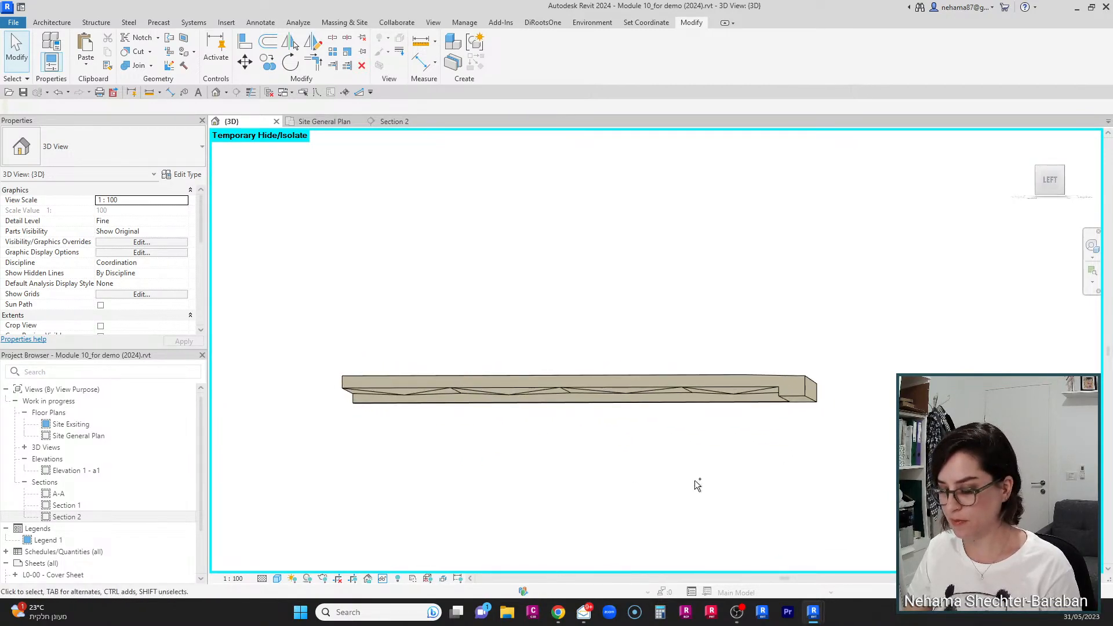
shift+middle_drag(695, 482, 688, 444)
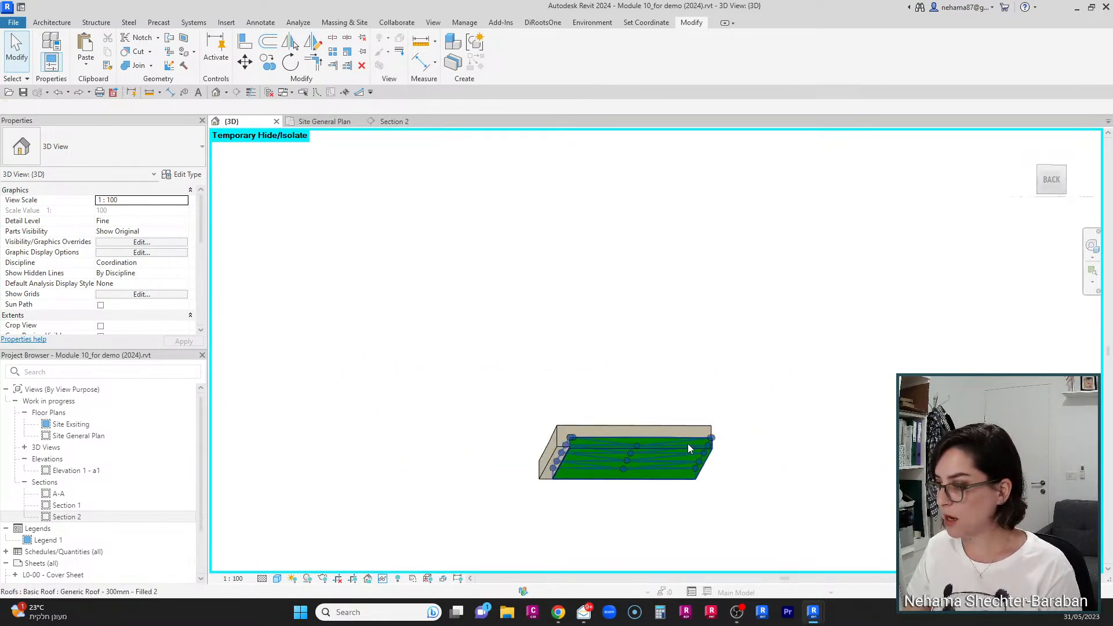
Step: Use Uncut Geometry to remove the roof's cut from the toposolid
click(662, 444)
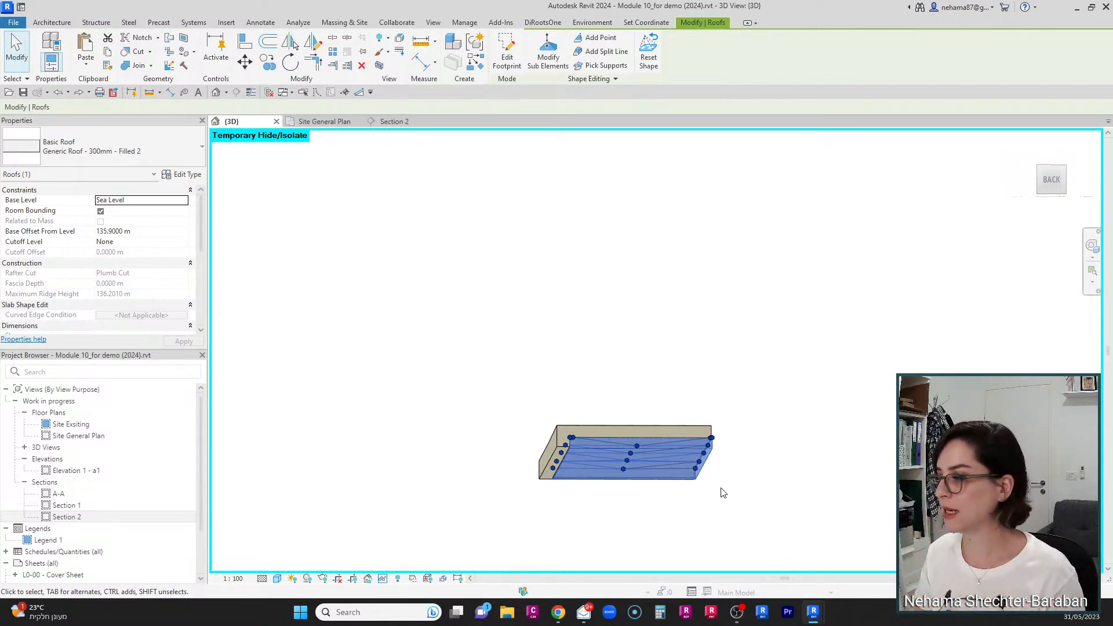
click(724, 493)
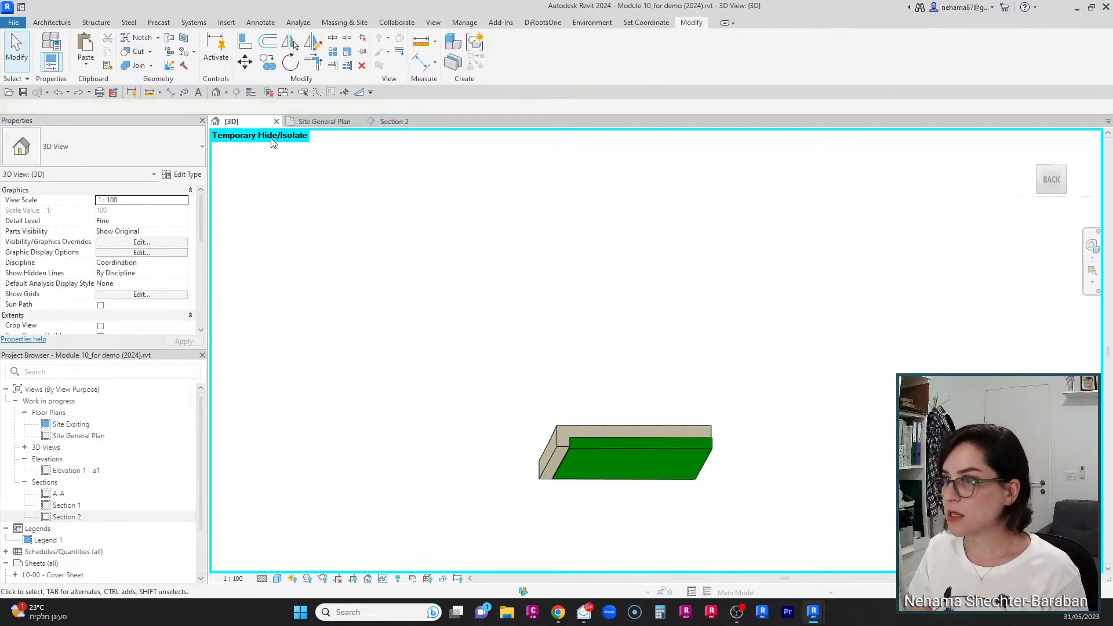
click(150, 53)
click(165, 94)
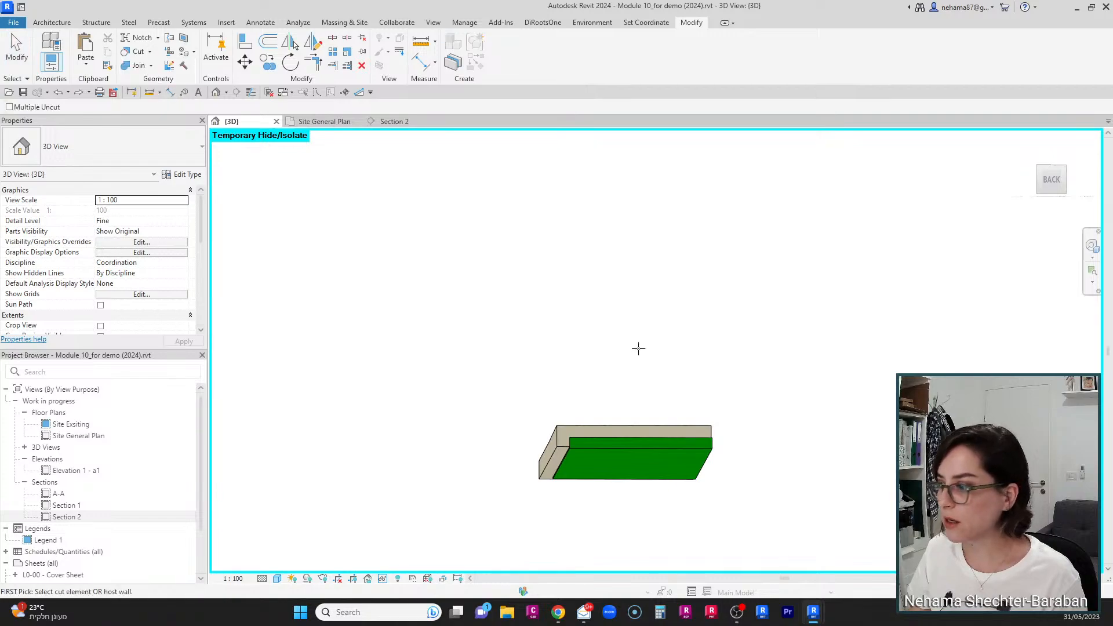
click(597, 432)
key(Escape)
key(Escape)
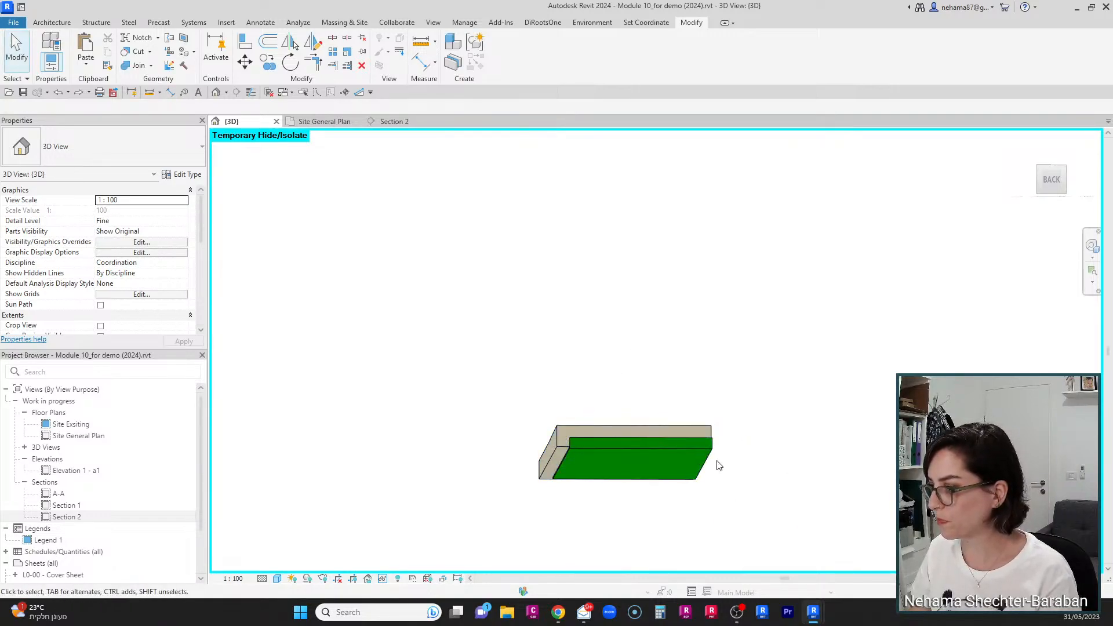
Step: Select the pasted roof and isolate it on its own in the 3D view
scroll(696, 398, down, 2)
shift+middle_drag(756, 438, 823, 462)
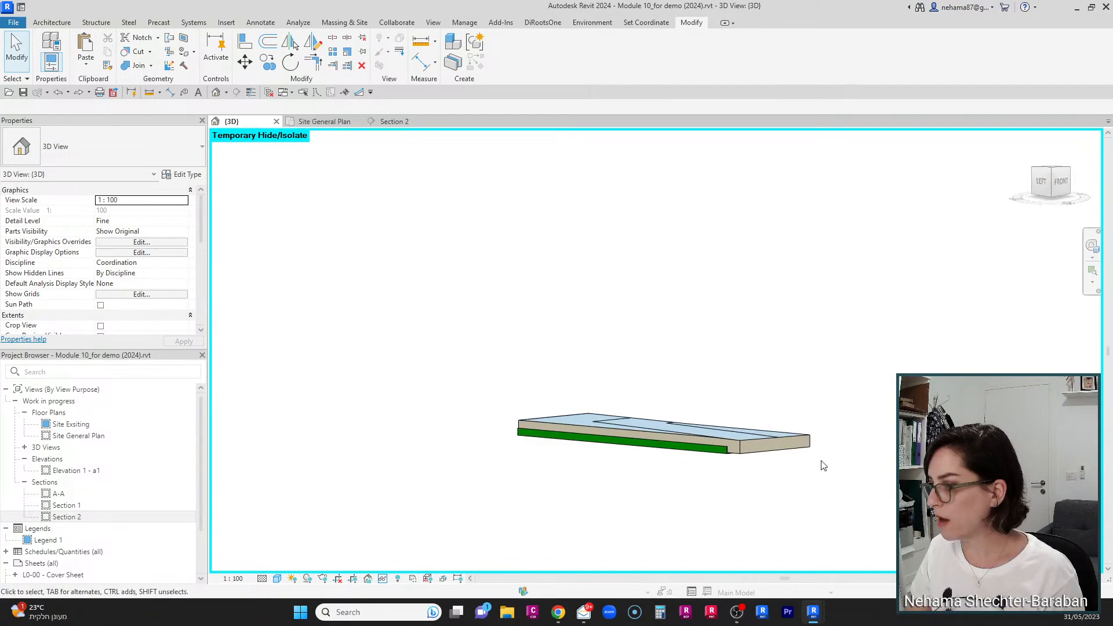
scroll(696, 475, up, 3)
click(668, 438)
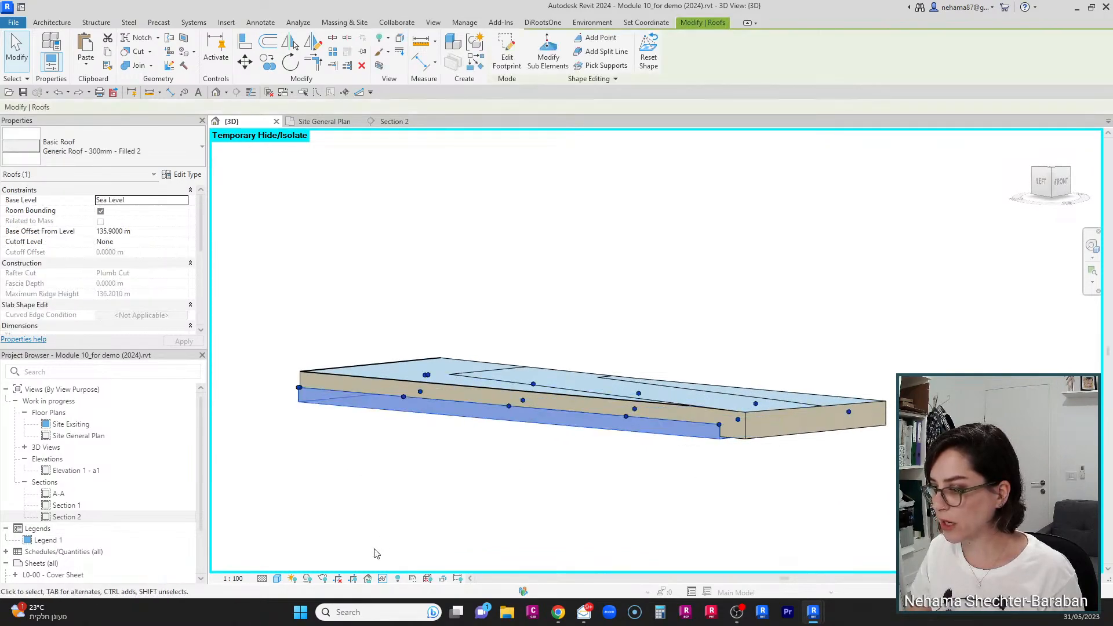
click(383, 579)
click(406, 543)
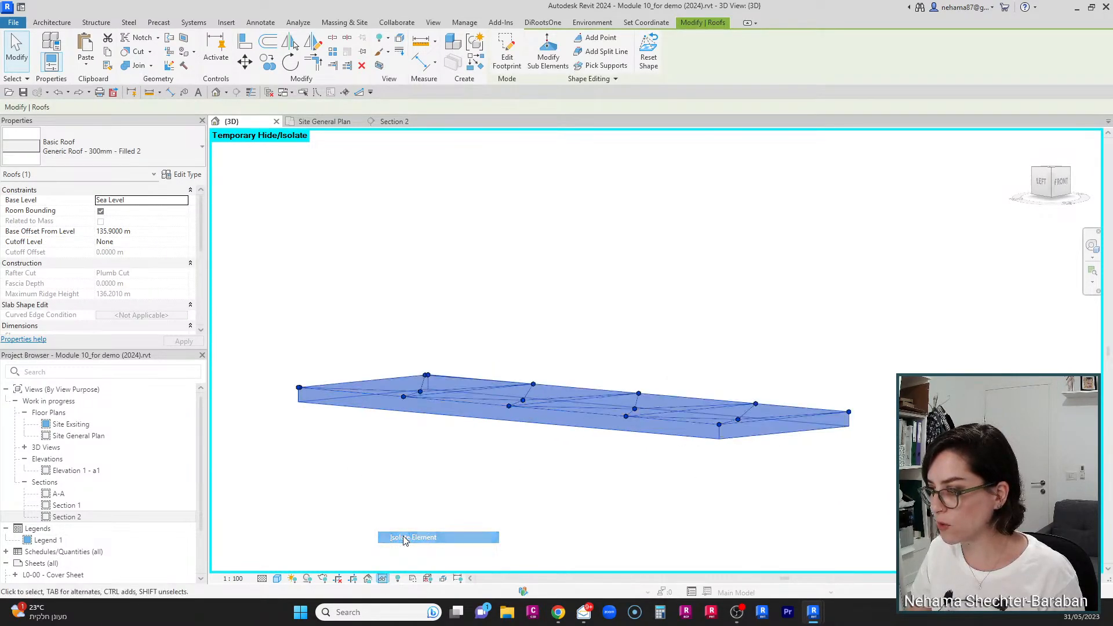
Step: Orbit and zoom around the isolated roof to examine its triangulated shape
click(474, 466)
shift+middle_drag(840, 385, 585, 472)
click(600, 417)
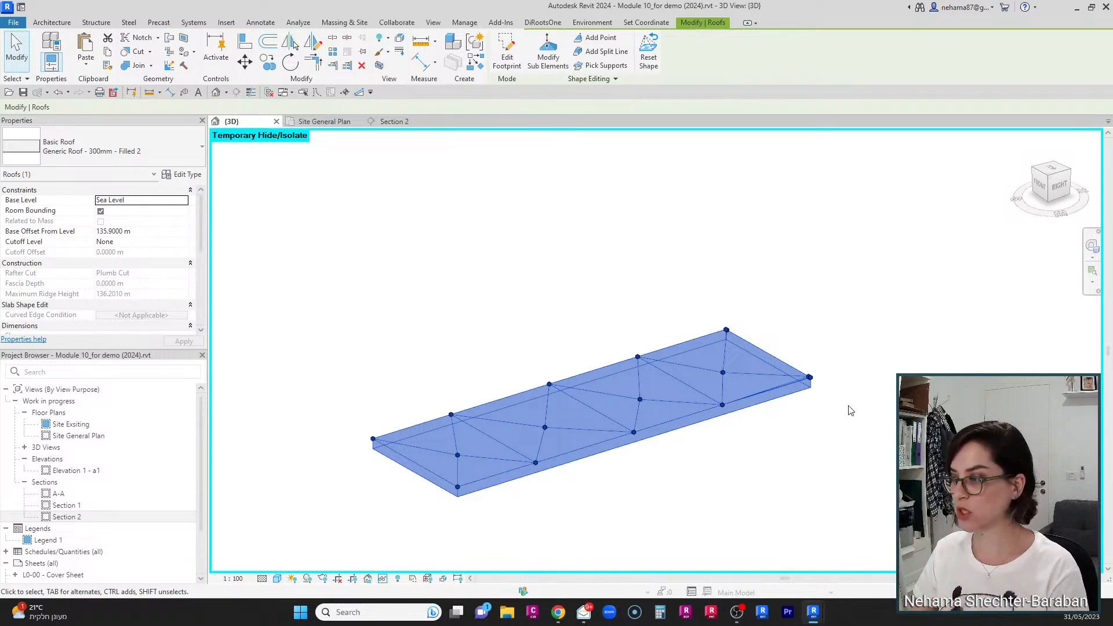
click(777, 405)
scroll(785, 406, down, 4)
scroll(785, 405, up, 3)
scroll(717, 216, up, 1)
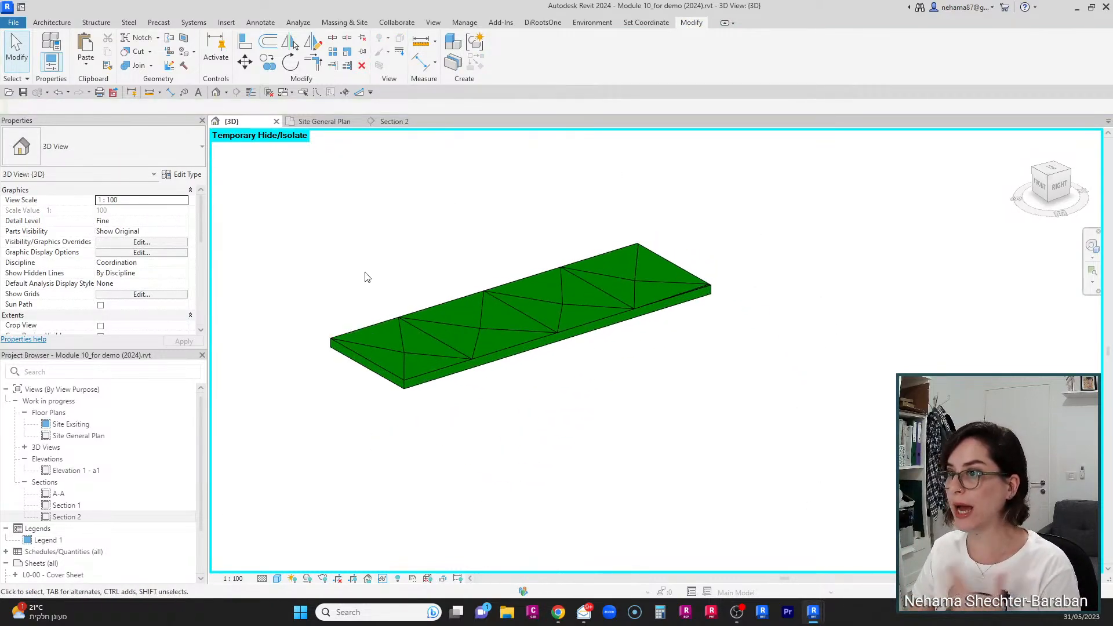
Step: Start a DWG export of the isolated 3D view and open its export setup for modification
click(13, 22)
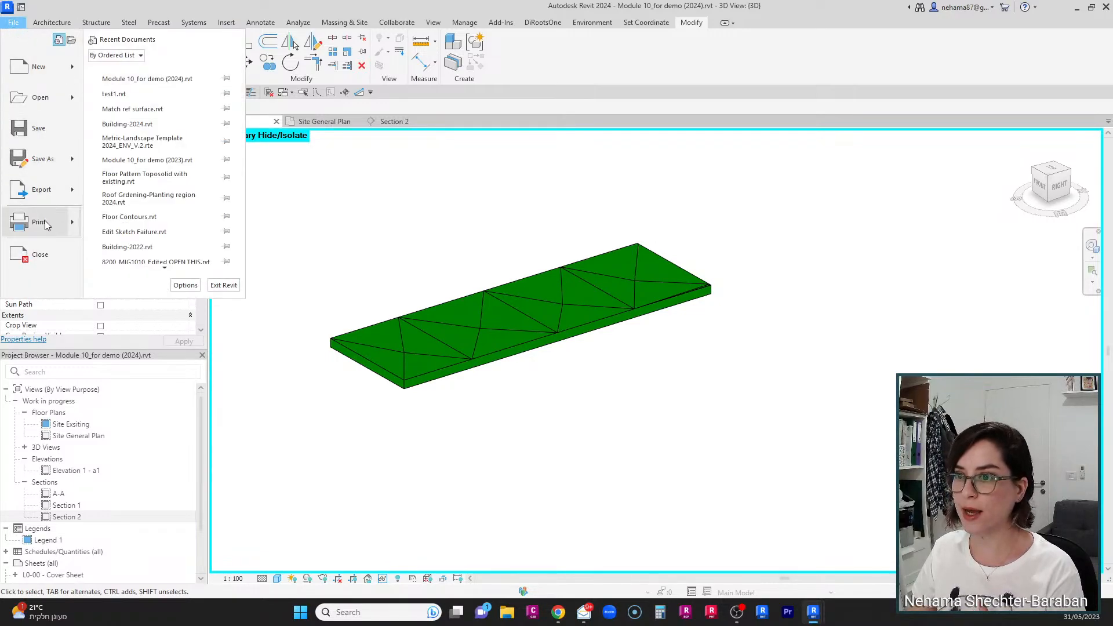
mouse_move(51, 186)
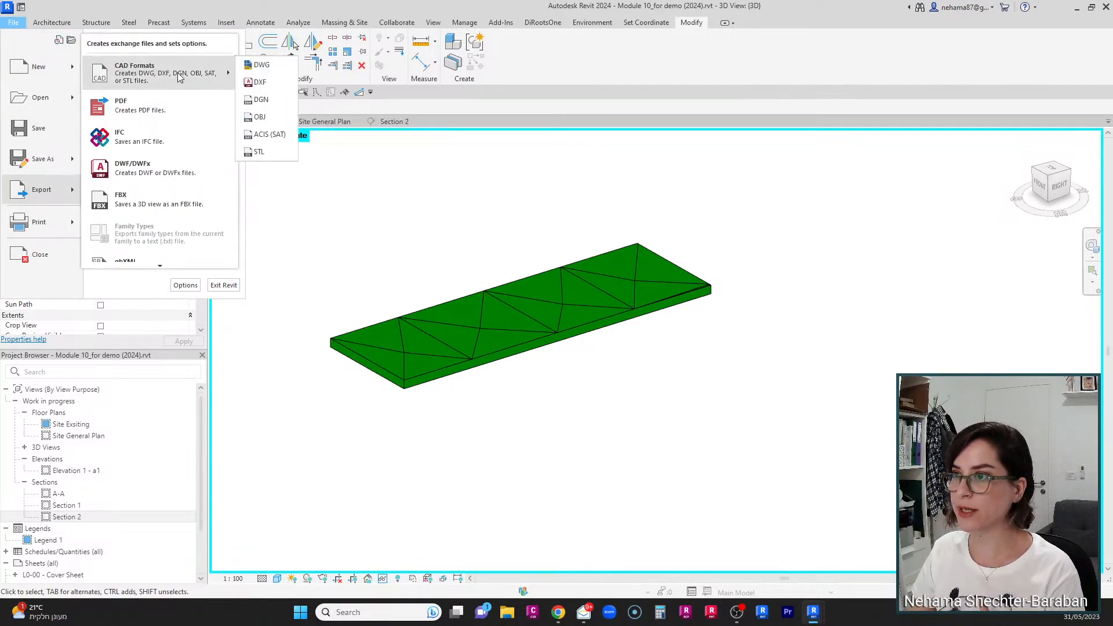
click(284, 65)
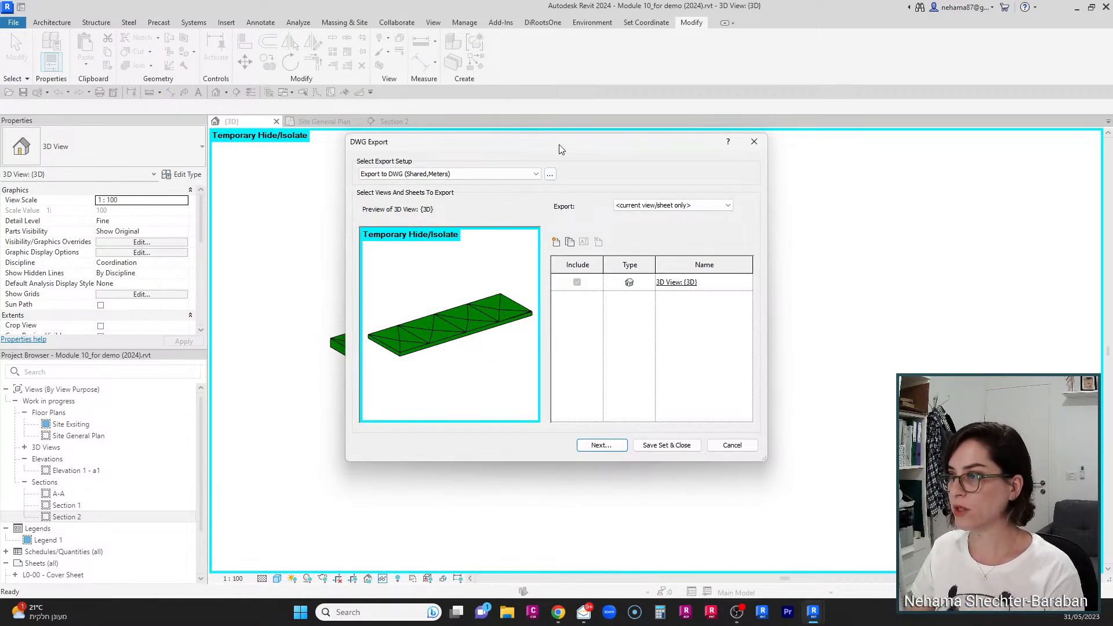
drag(560, 144, 598, 125)
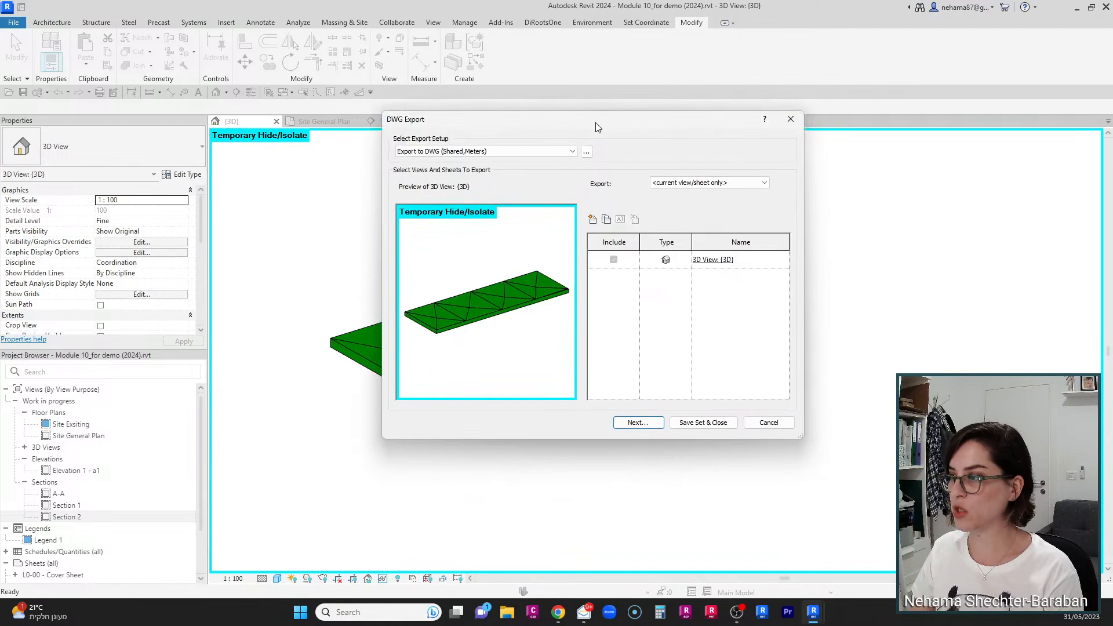
click(587, 152)
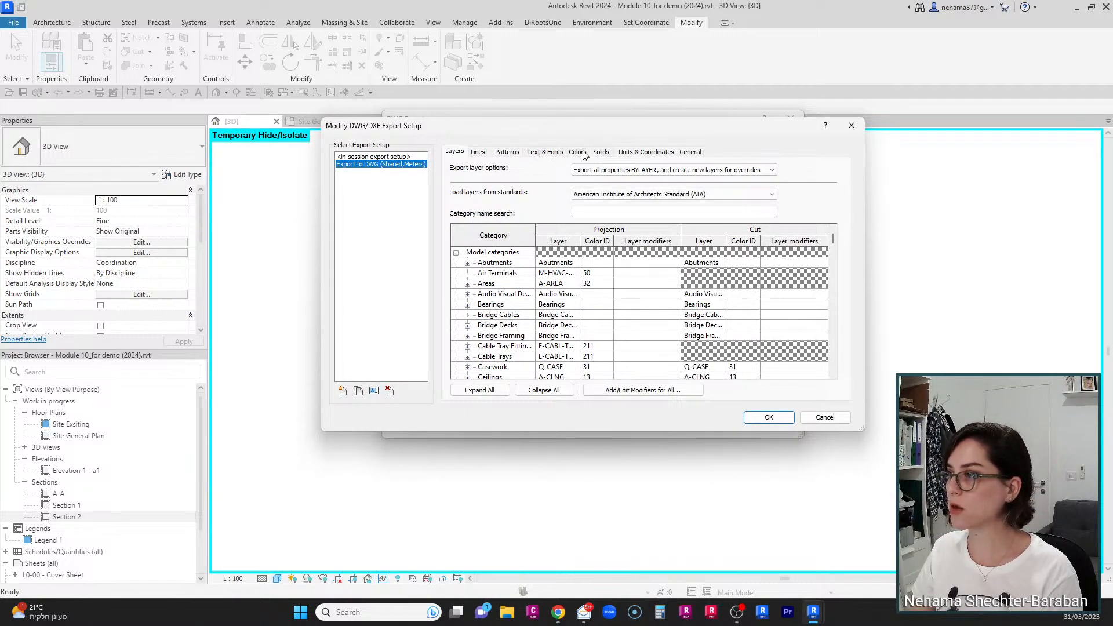
Step: Set exported solids to ACIS solids, review the units and coordinates settings, and confirm the export setup
click(603, 152)
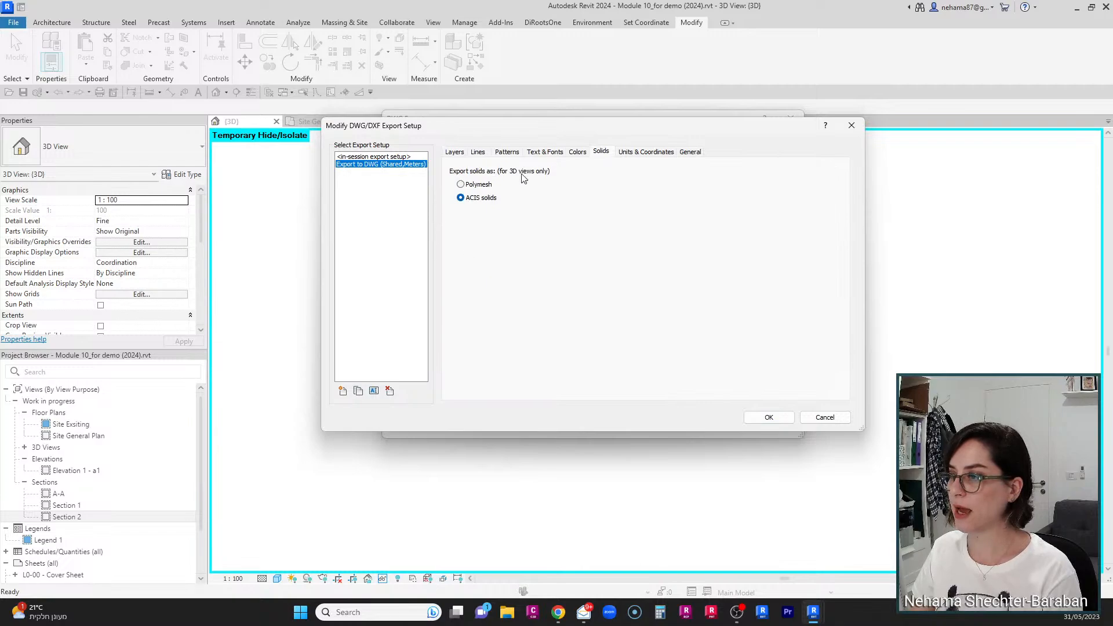
key(ctrl+1)
click(469, 210)
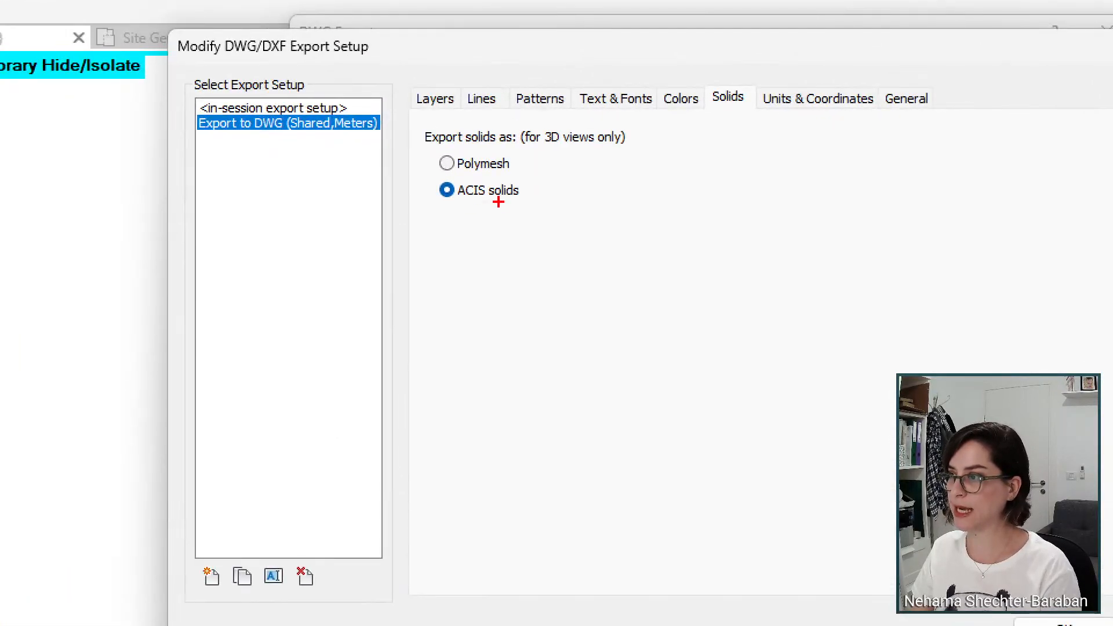
ctrl+shift+drag(471, 200, 454, 285)
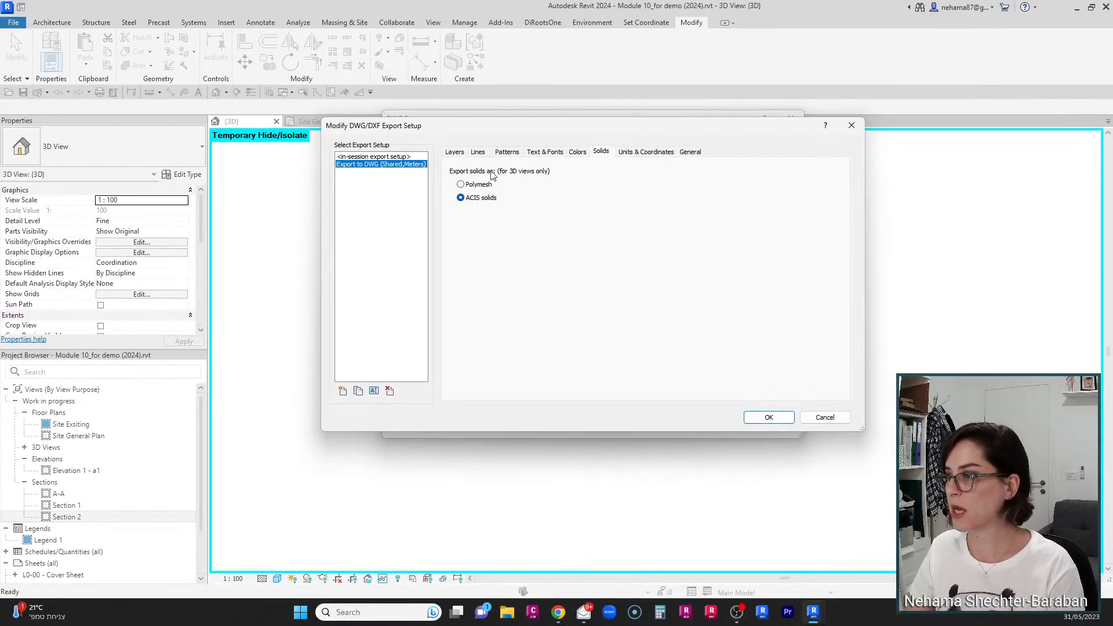
click(646, 153)
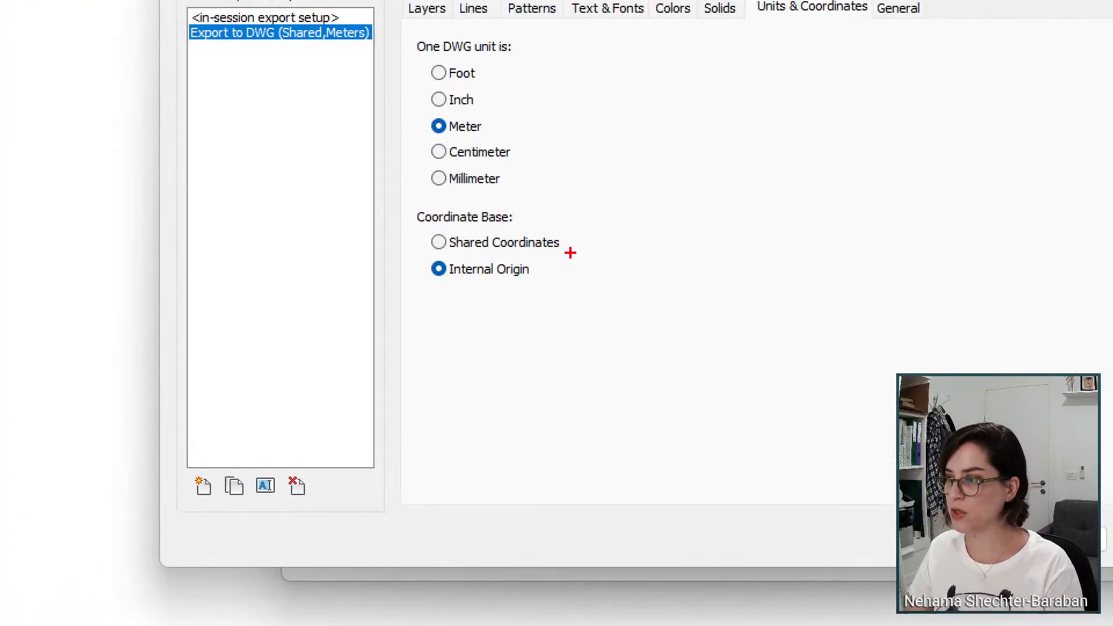
mouse_move(548, 250)
ctrl+mouse_down()
mouse_move(466, 283)
mouse_move(416, 281)
mouse_move(422, 295)
mouse_move(396, 402)
ctrl+mouse_up()
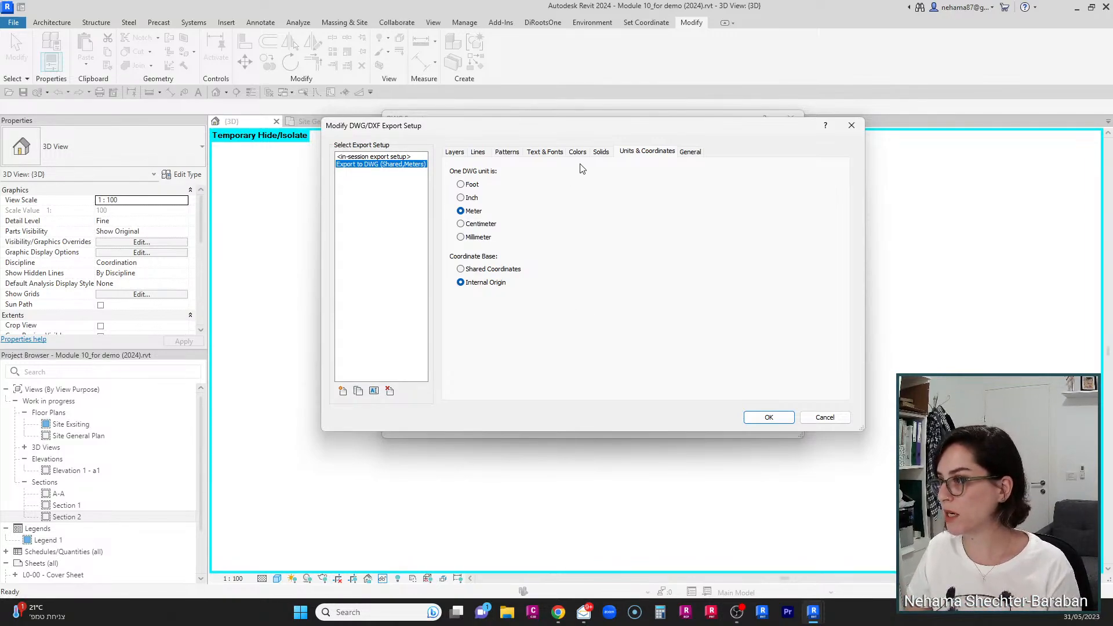
drag(589, 130, 650, 196)
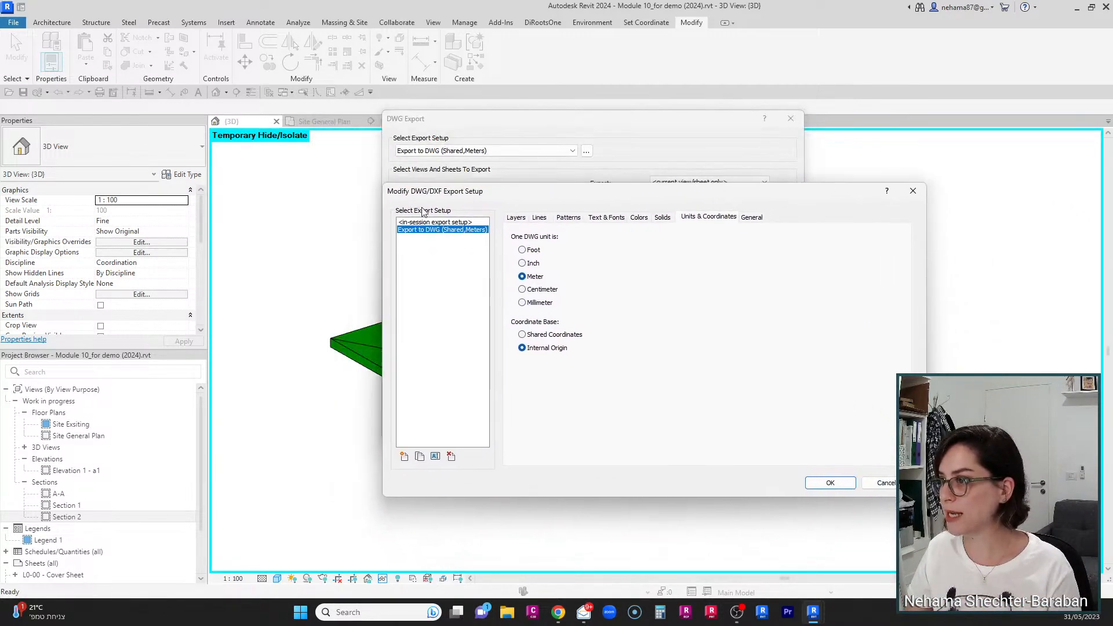
click(665, 217)
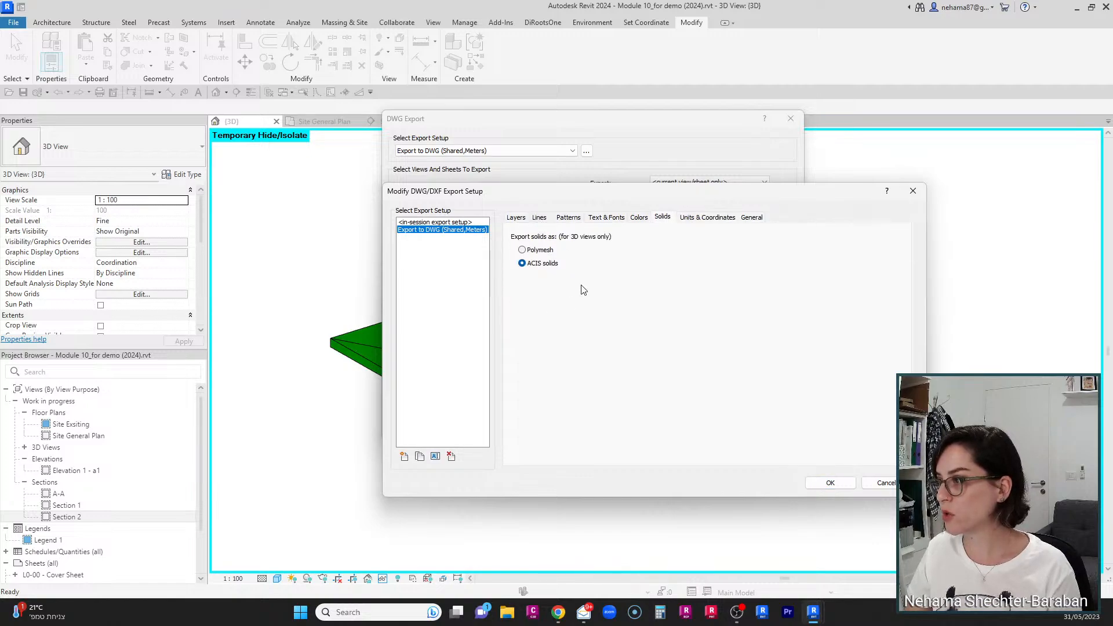
click(719, 217)
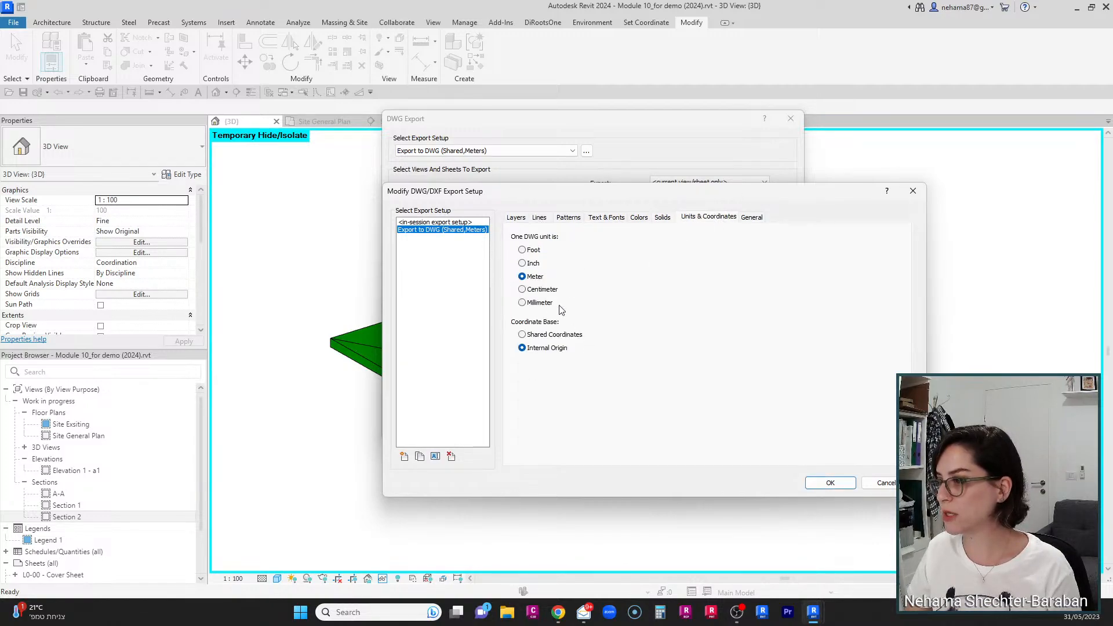
click(846, 487)
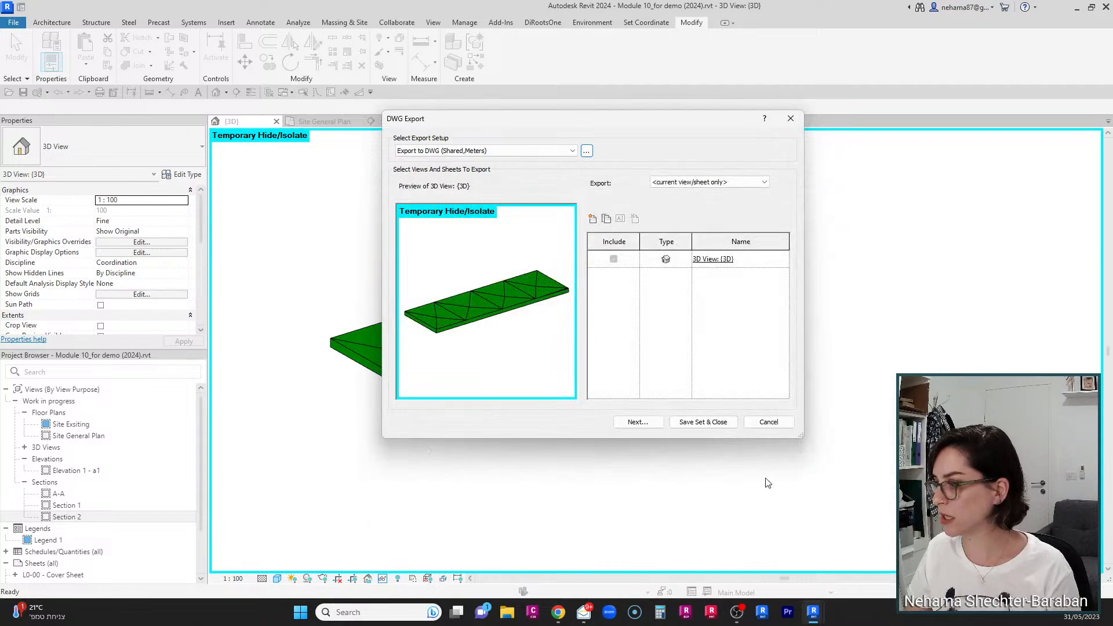
Step: Export the 3D view as a DWG file to the Desktop, leaving Temporary Hide/Isolate on
click(638, 422)
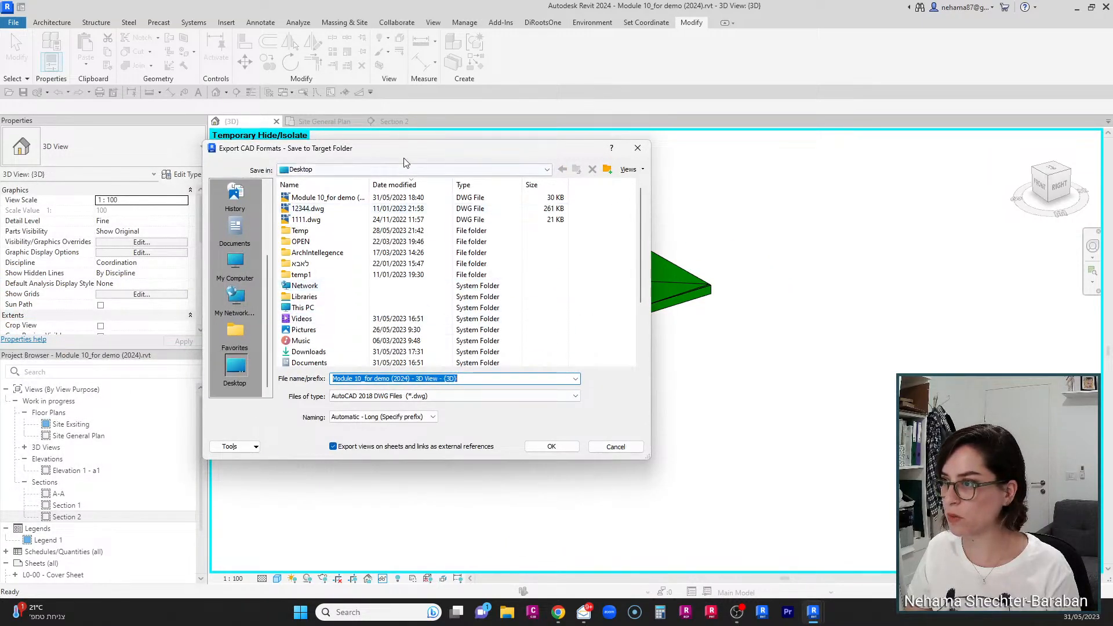
drag(404, 162, 0, 155)
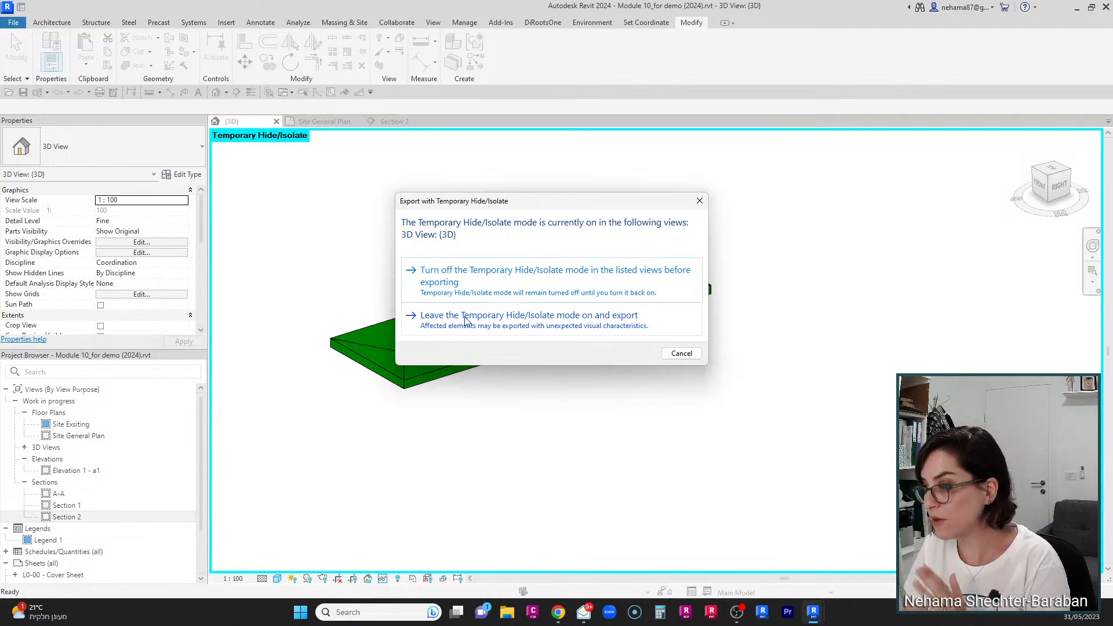
click(582, 323)
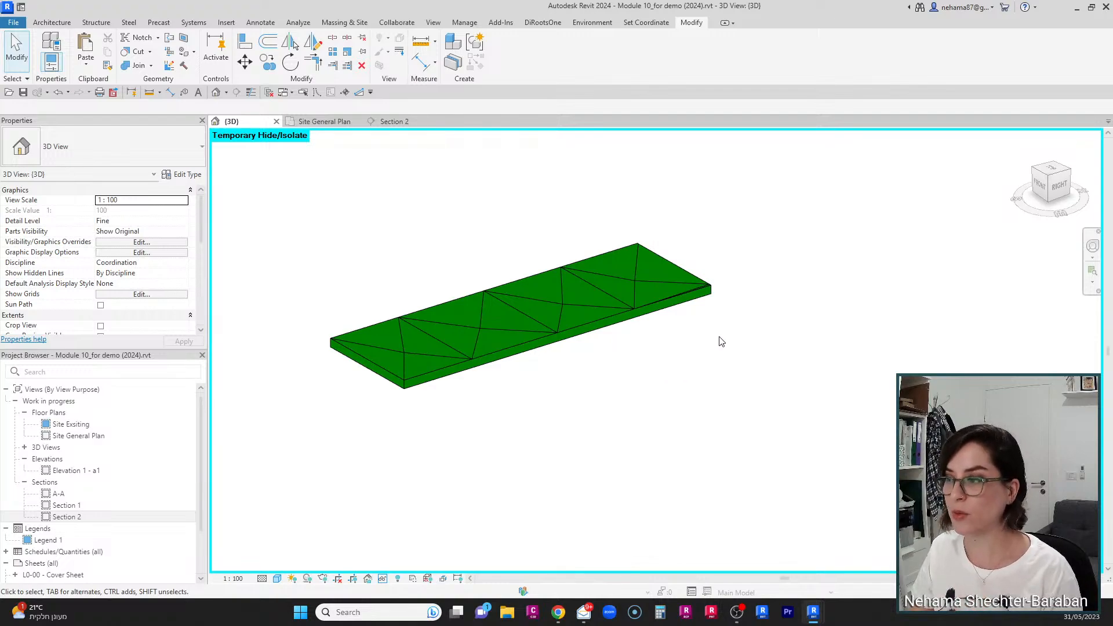
Step: Zoom out and select the roof briefly to inspect it, then deselect
scroll(766, 293, down, 3)
middle_drag(771, 246, 657, 339)
click(609, 380)
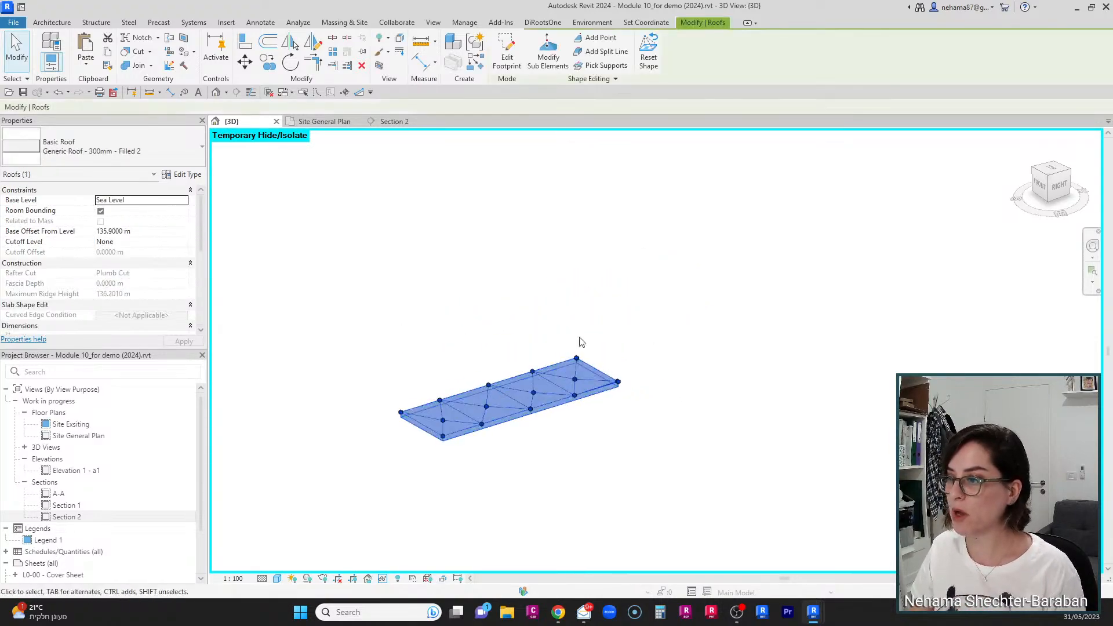
key(Escape)
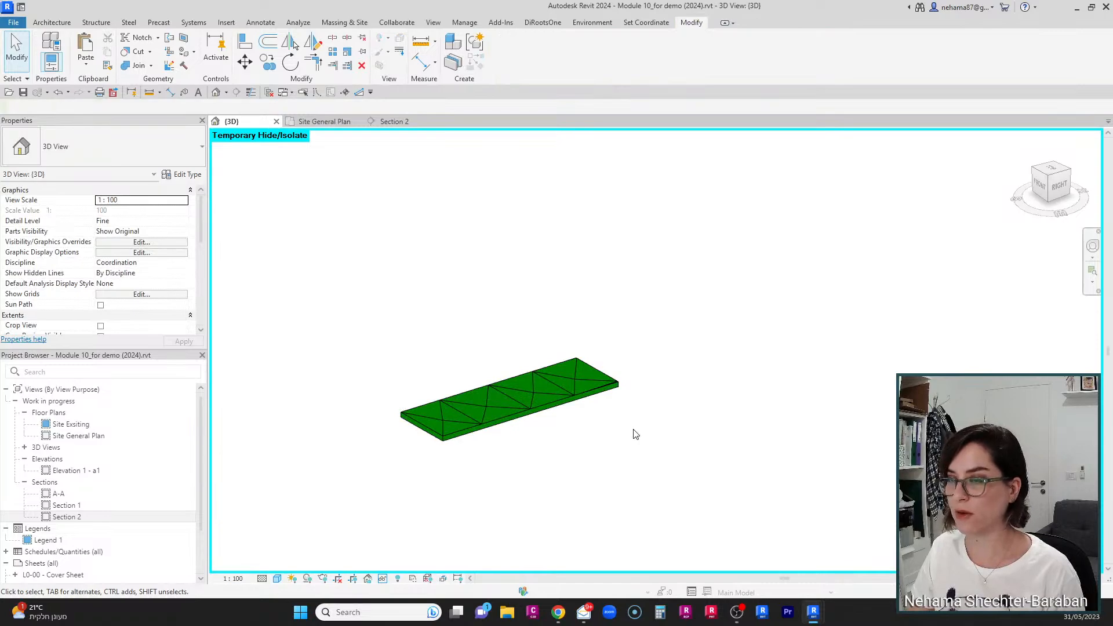
Step: Create a new in-place model in the Roofs category named Toposolid Void
click(51, 22)
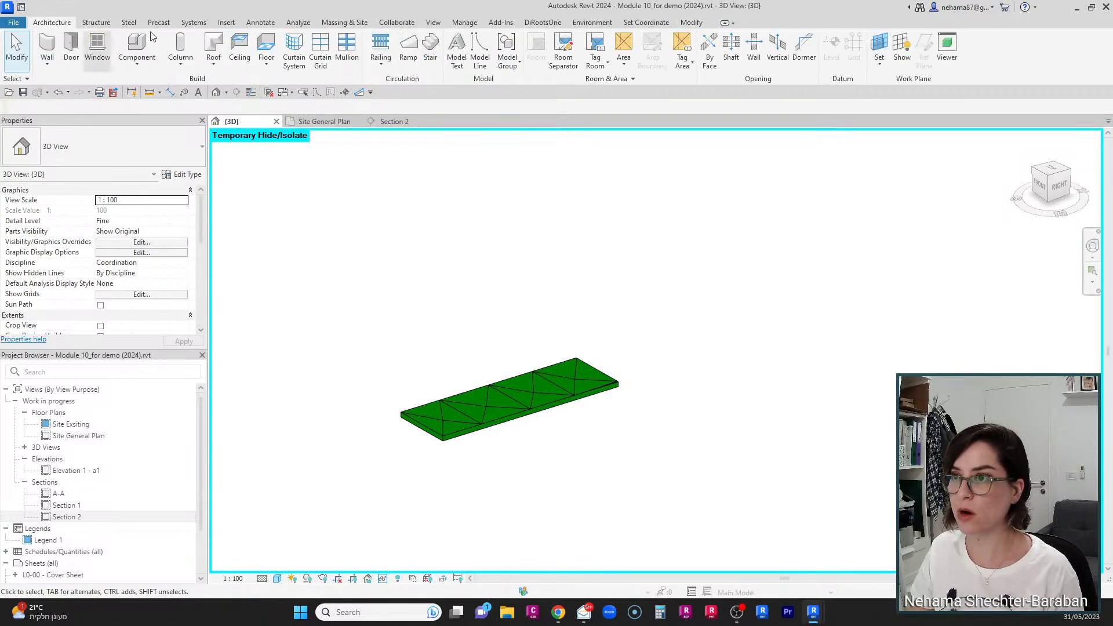
click(137, 62)
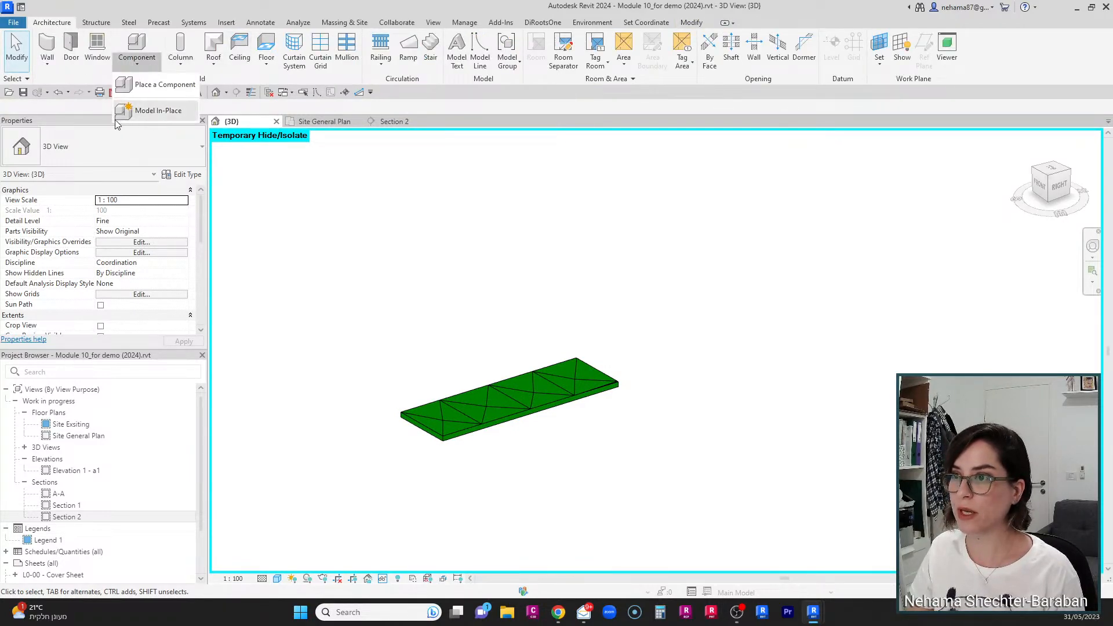
click(152, 112)
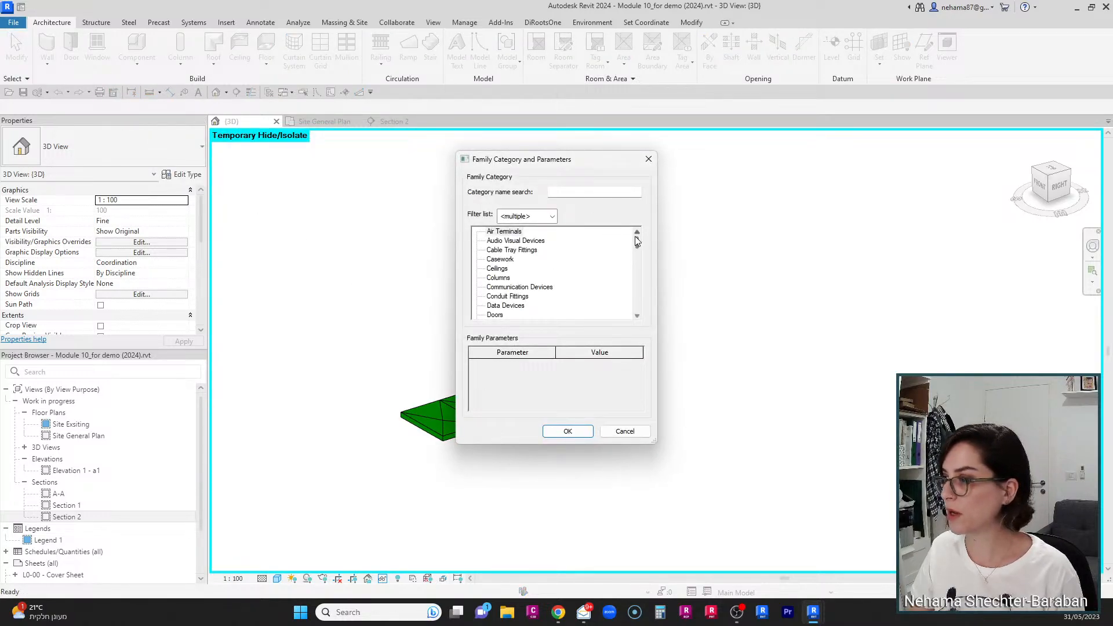
drag(638, 241, 642, 284)
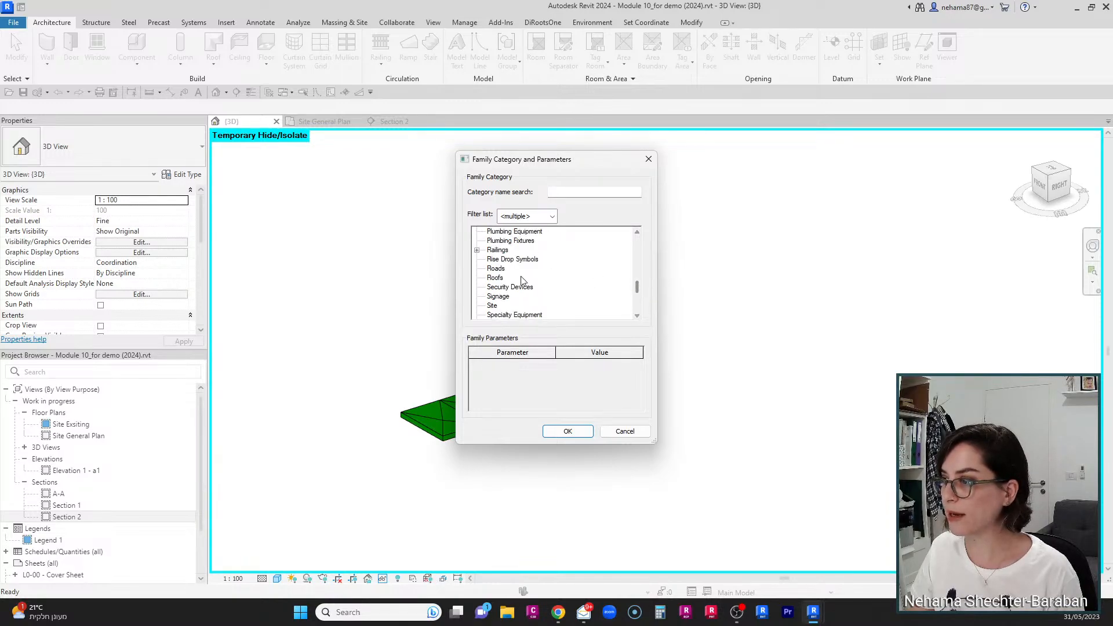
click(497, 278)
click(569, 430)
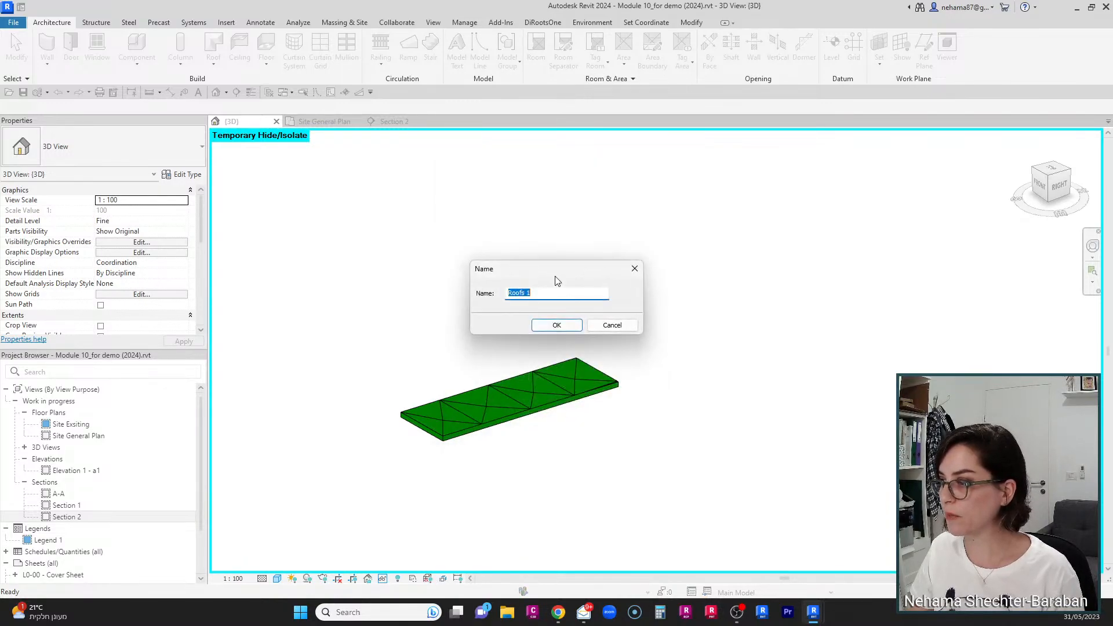
text(To)
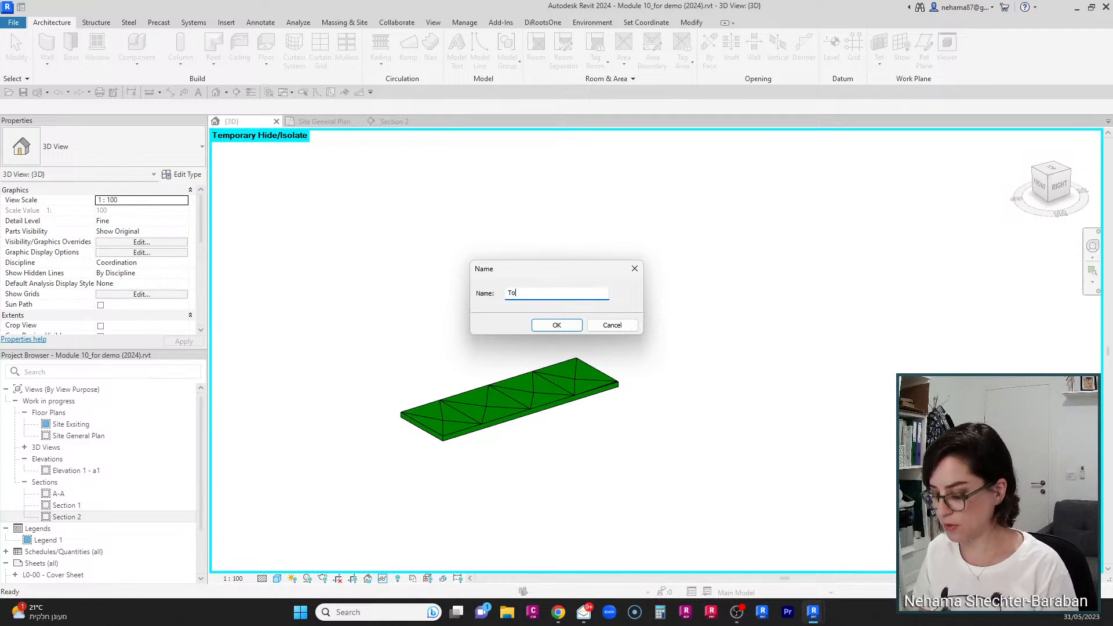
text(posolid Vo)
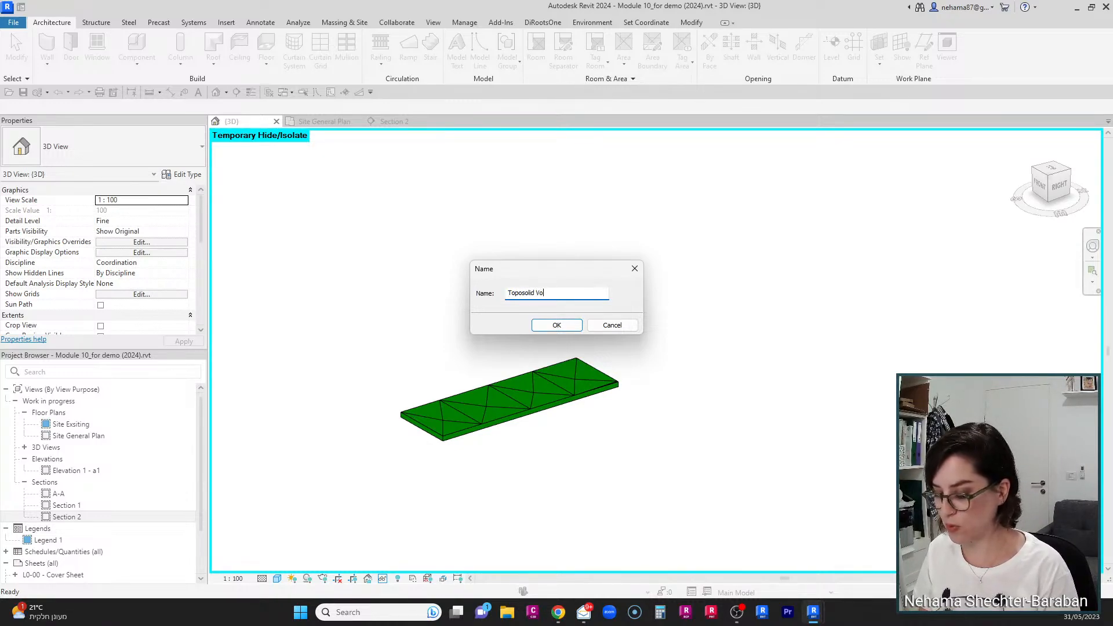
text(if)
key(BackSpace)
text(d)
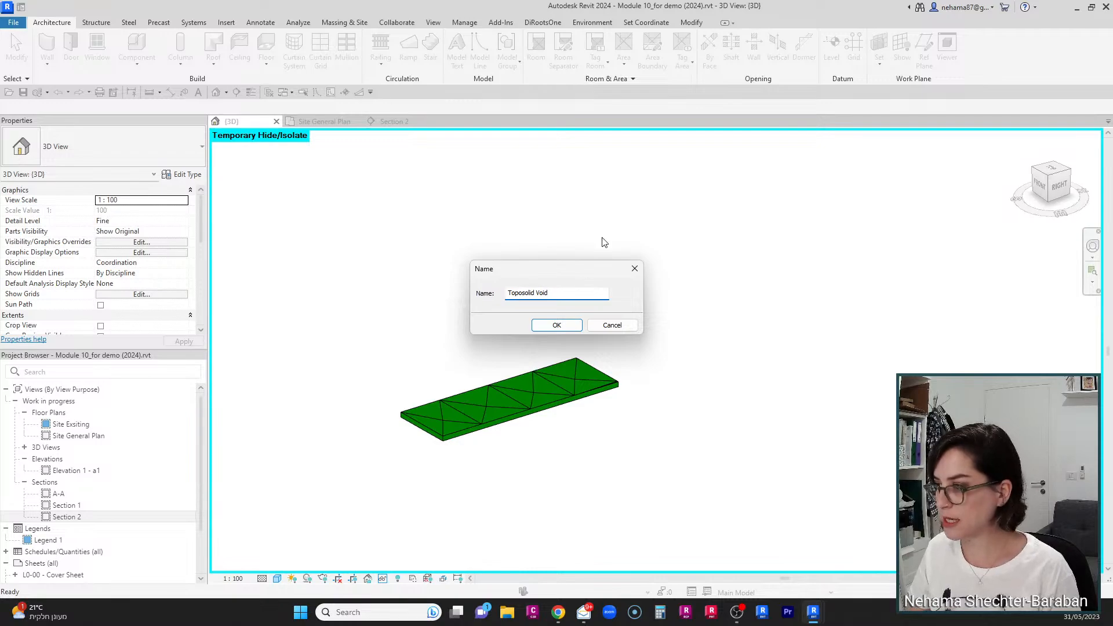
click(550, 327)
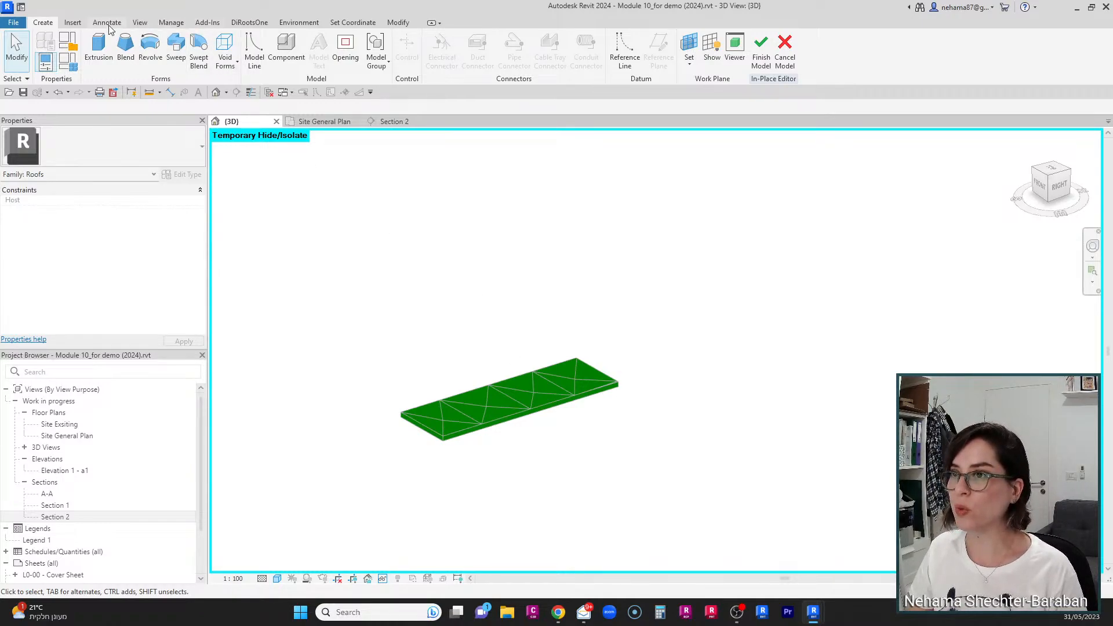
Step: Import the exported DWG file of the 3D view into the in-place family at the internal origin
click(74, 24)
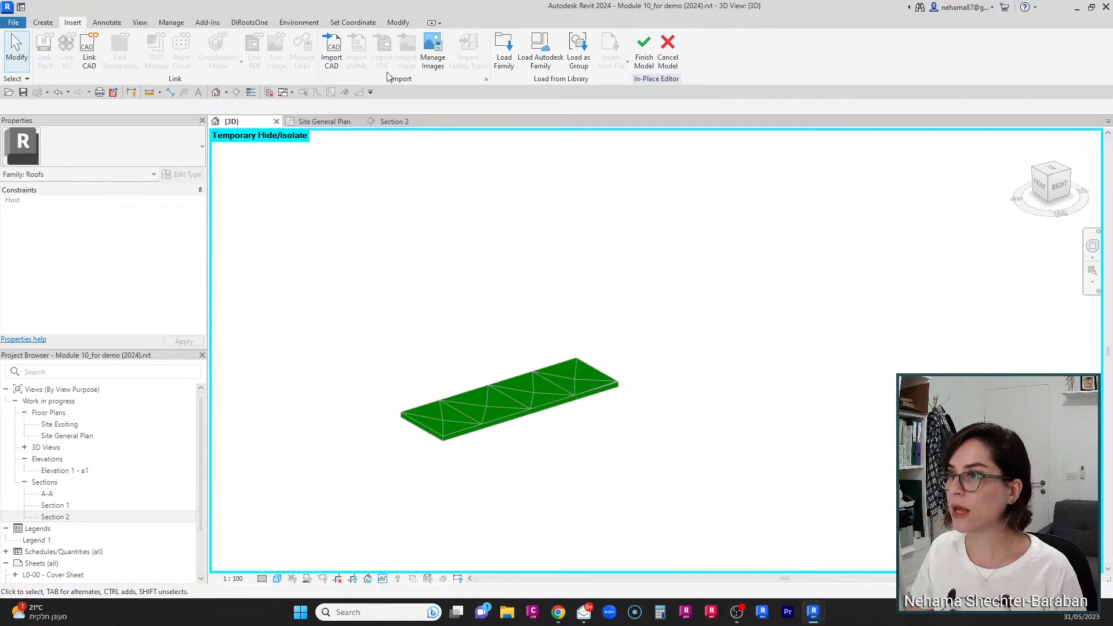
click(333, 52)
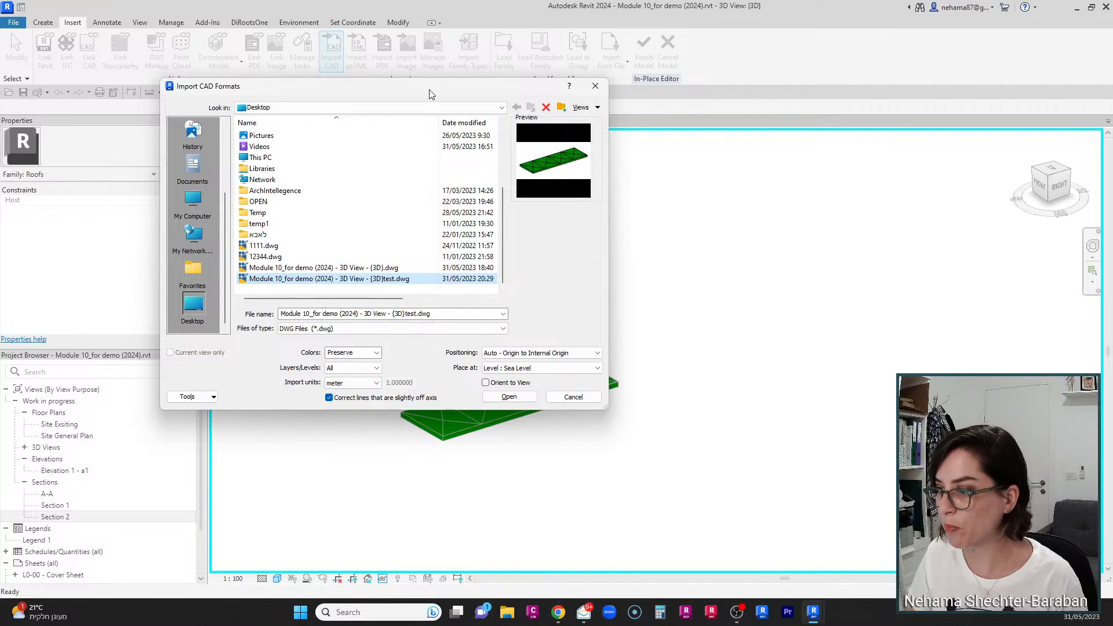
key(Escape)
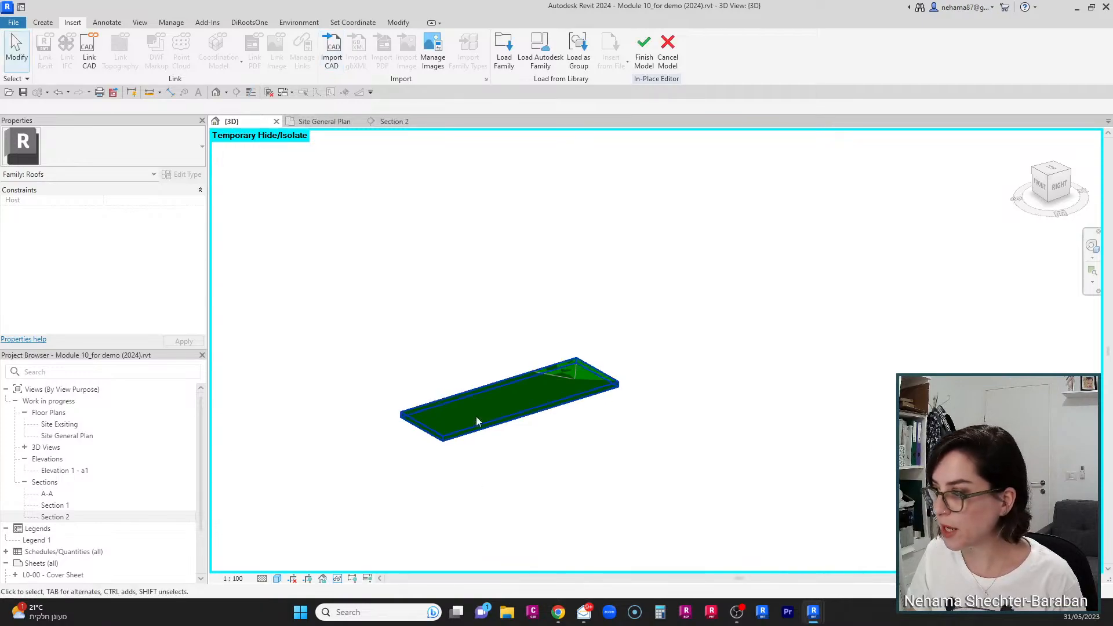
Step: Select the imported DWG geometry, explode it, and select the resulting free form element
click(459, 401)
scroll(586, 390, up, 3)
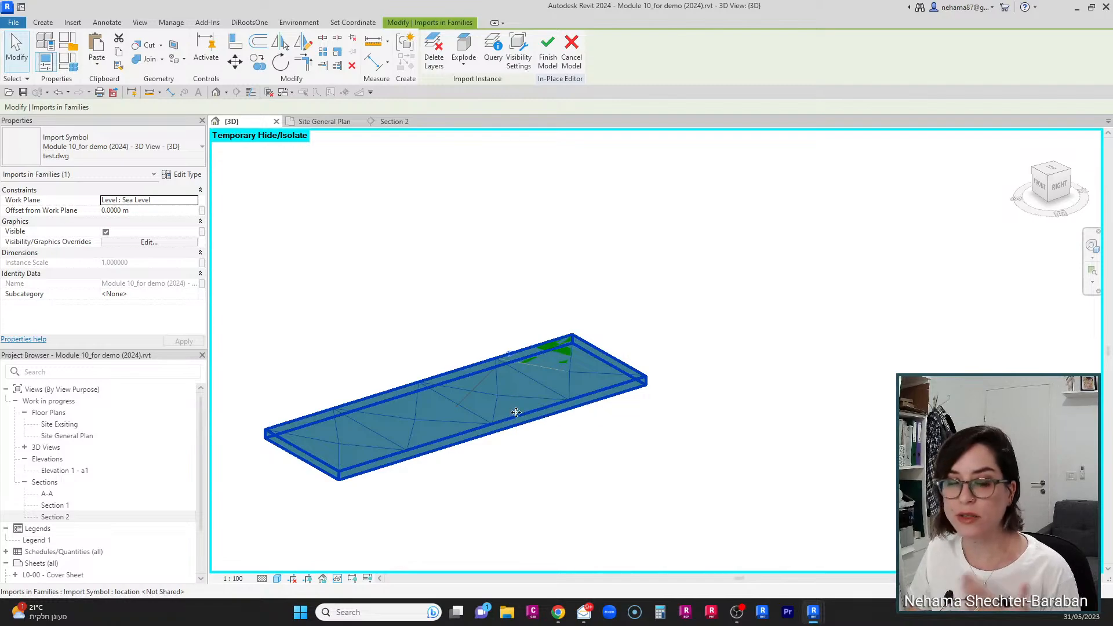
click(534, 433)
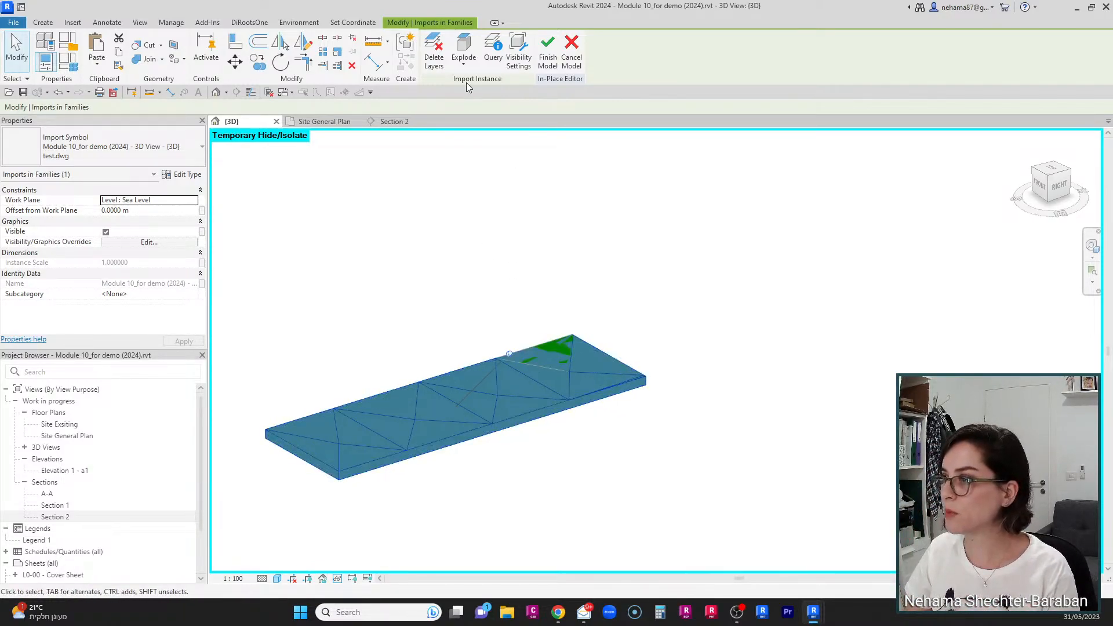
click(463, 44)
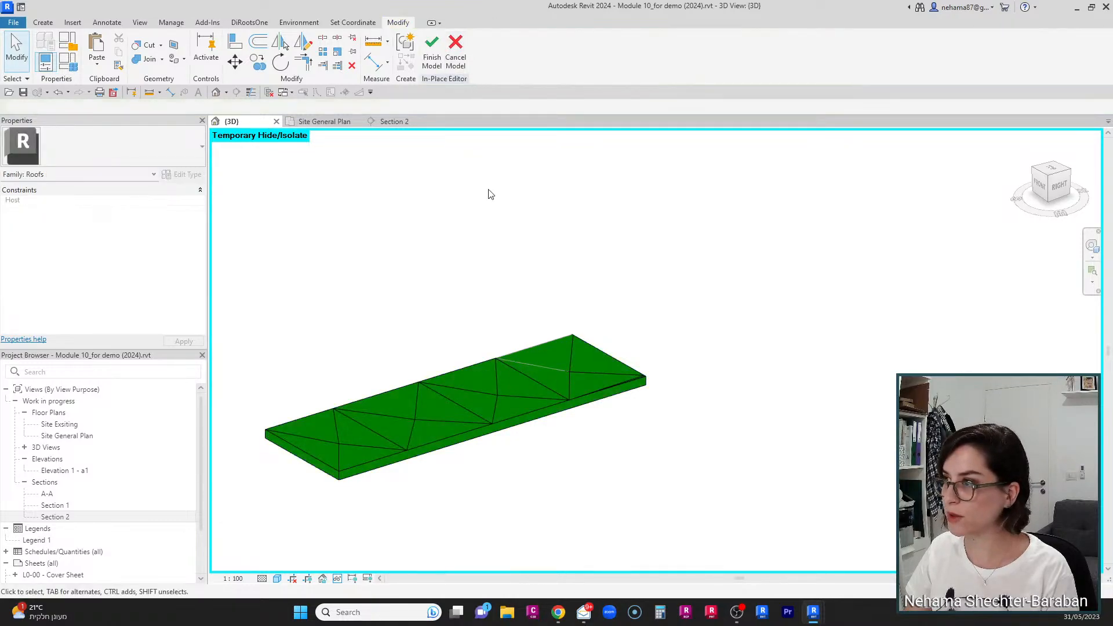
click(508, 415)
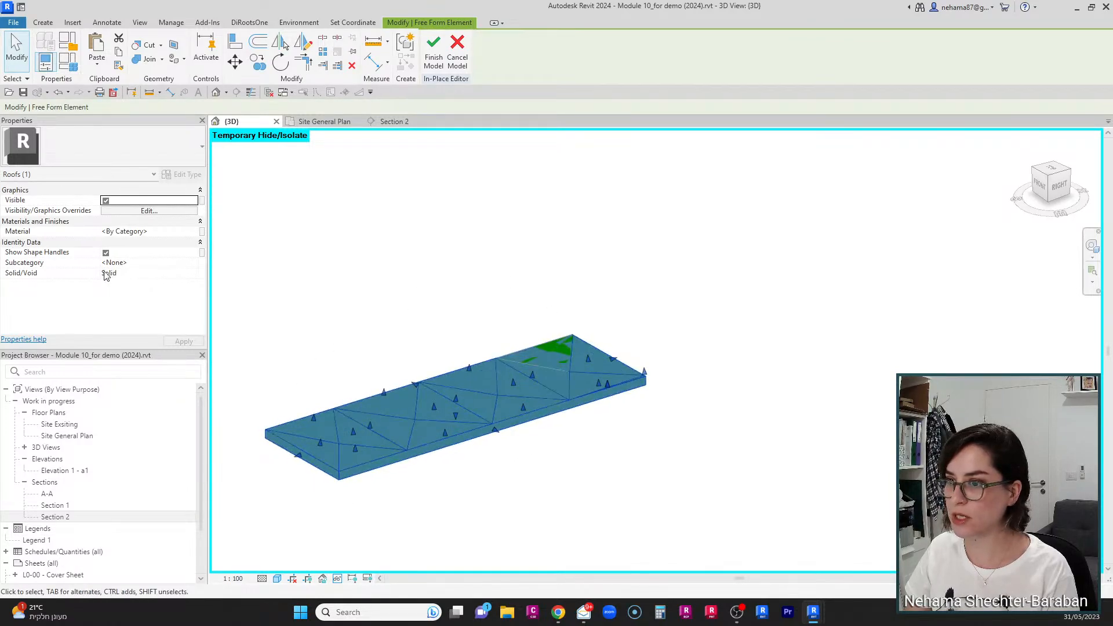
Step: Set the free form element's Solid/Void property to Void and reset the temporary hide/isolate
click(194, 273)
click(127, 291)
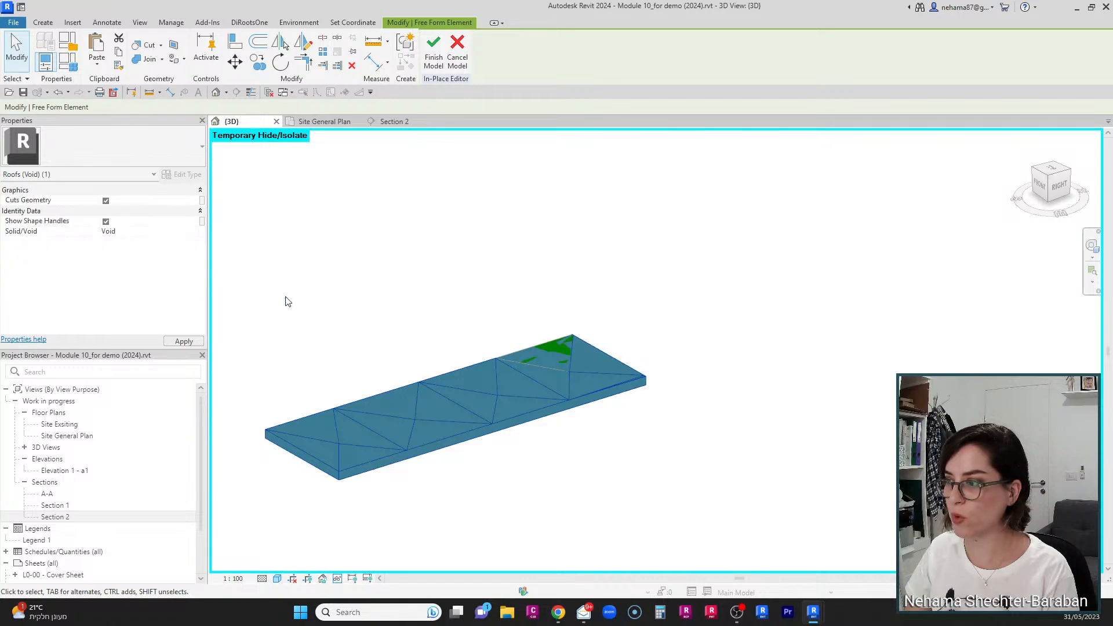
click(337, 579)
click(386, 565)
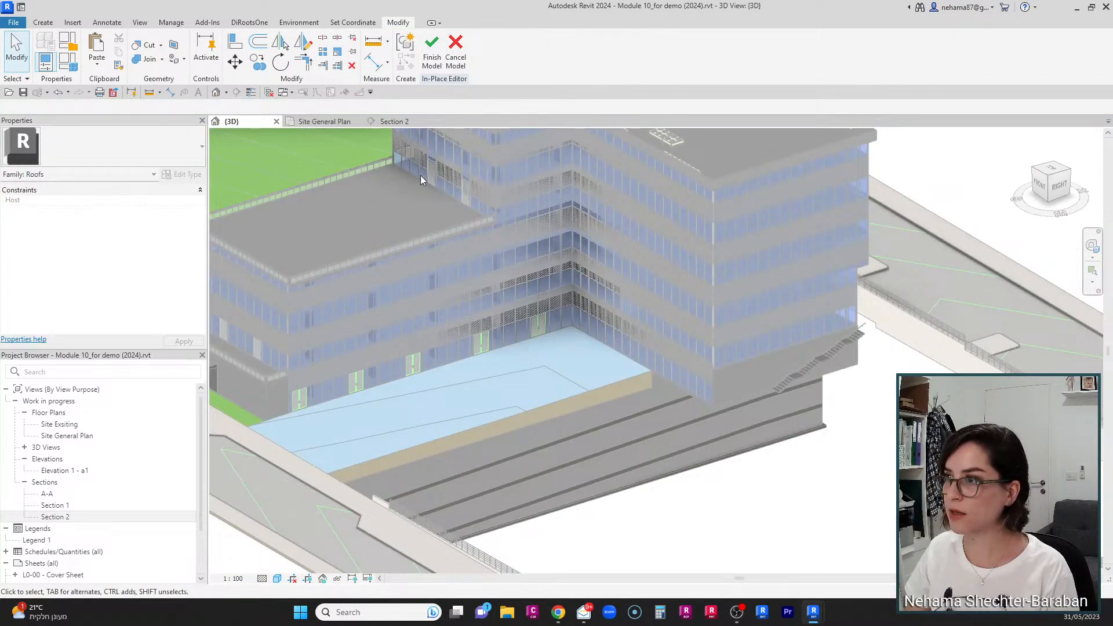
Step: Cut the paving toposolid with the void free form element and finish the in-place model
click(136, 49)
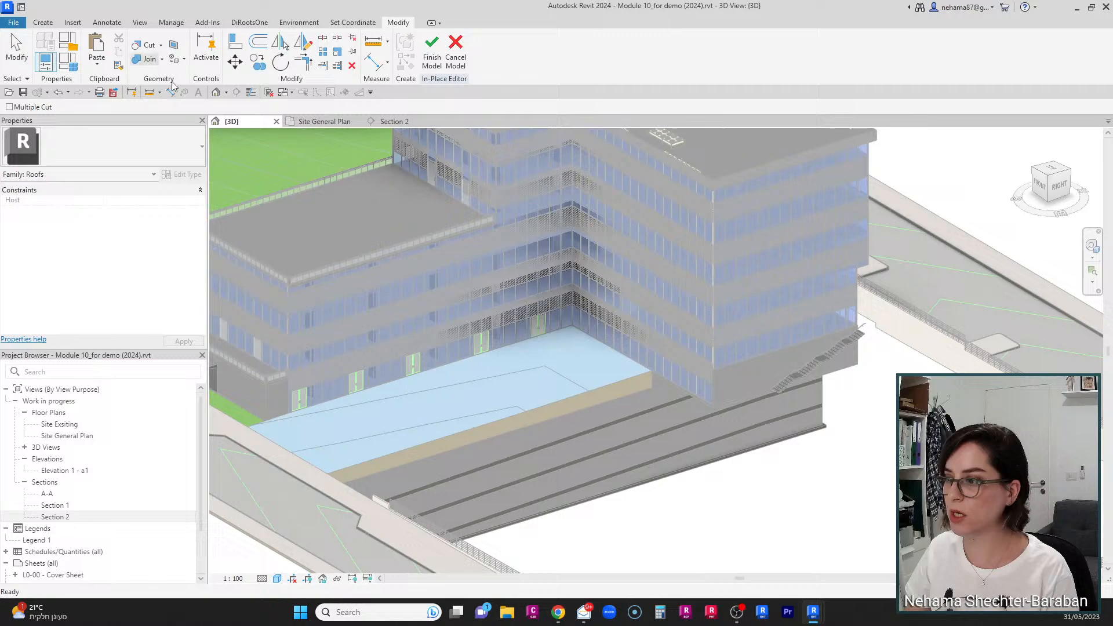
click(545, 386)
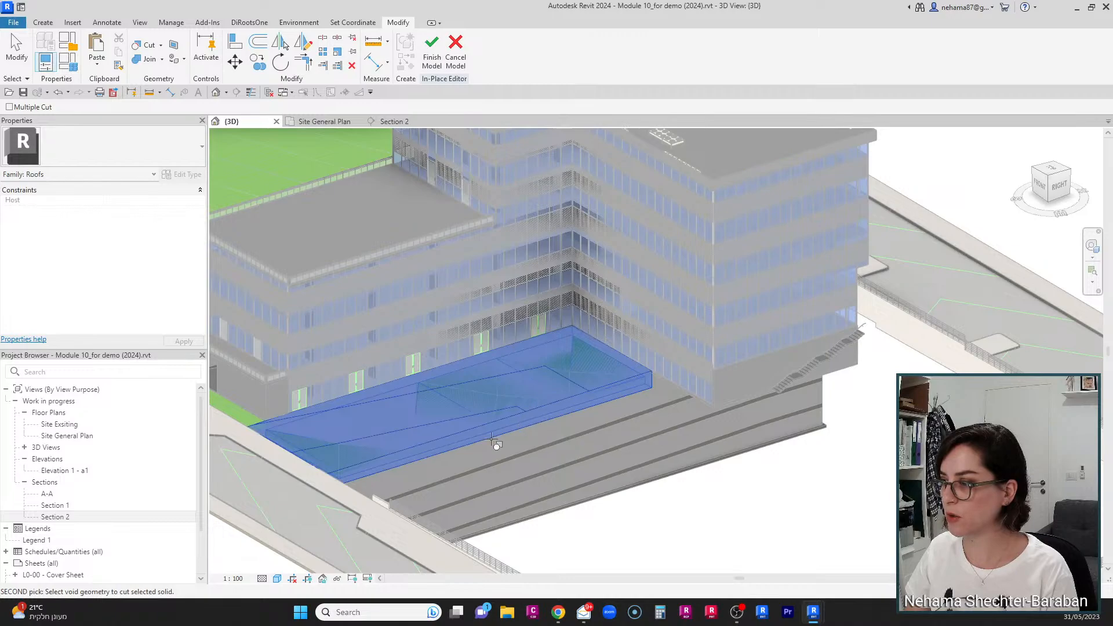
scroll(476, 374, down, 5)
scroll(405, 434, up, 4)
scroll(404, 434, up, 3)
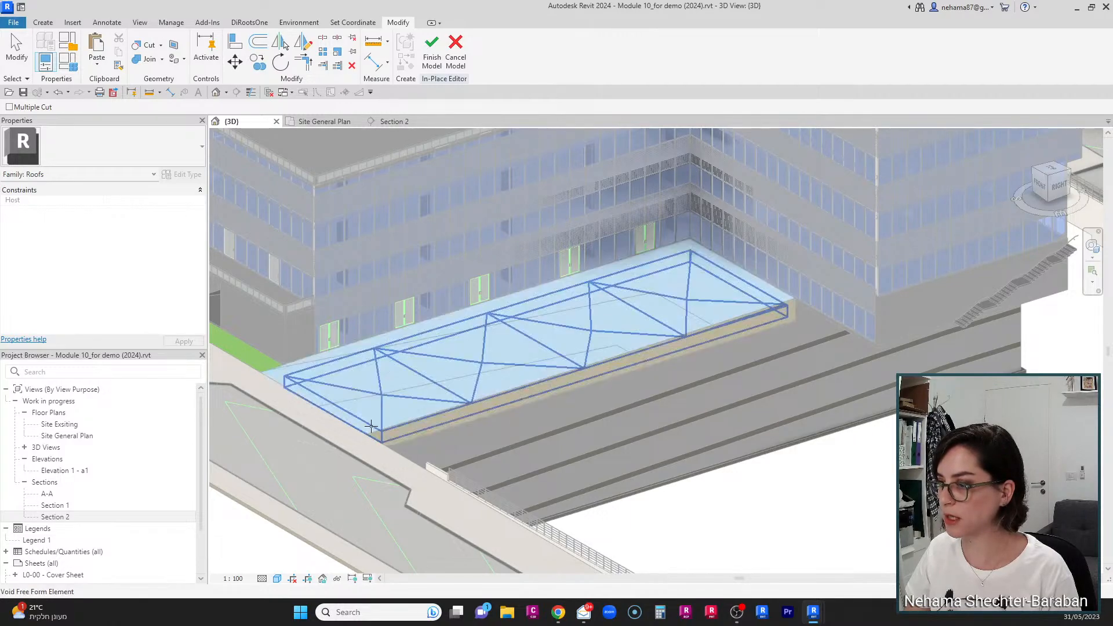
click(439, 69)
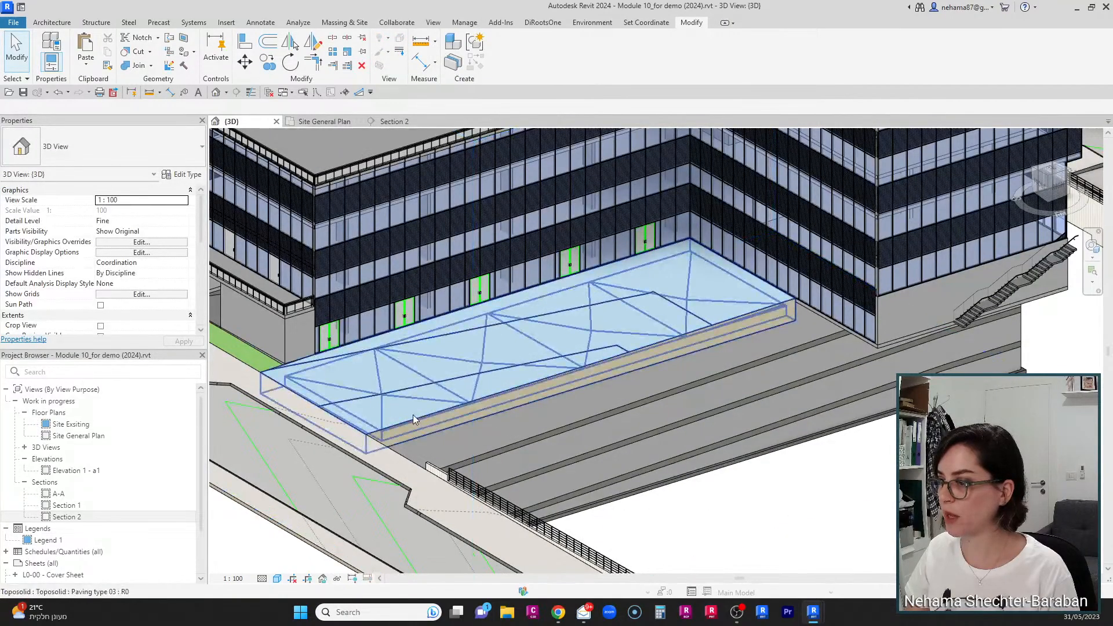
Step: Inspect the roof in the Section 2 view by selecting it briefly, then deselect
click(393, 122)
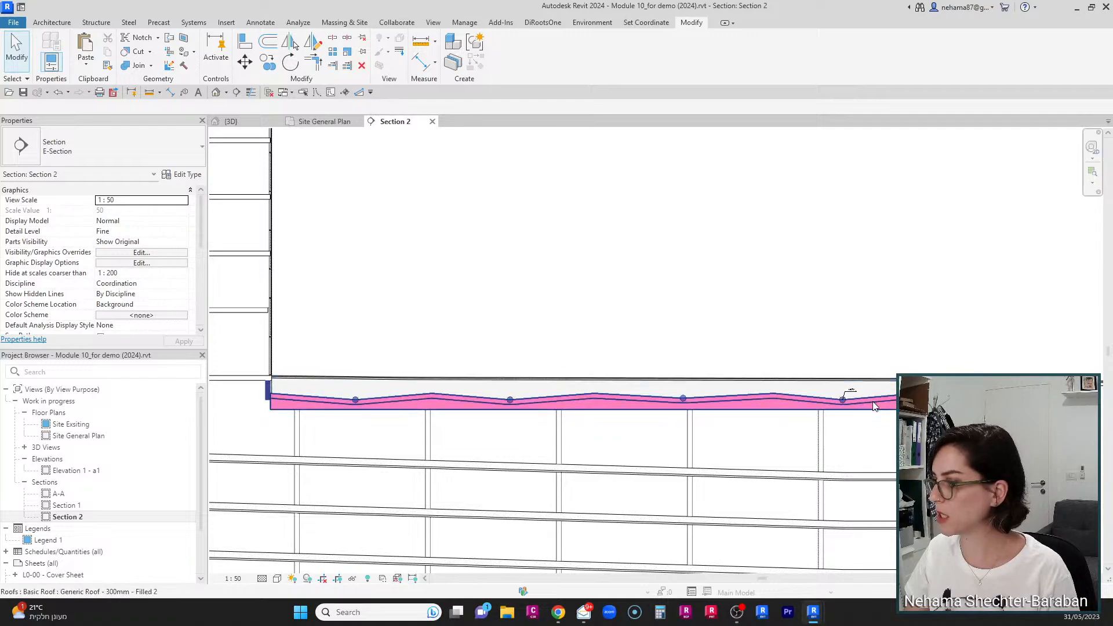
click(394, 402)
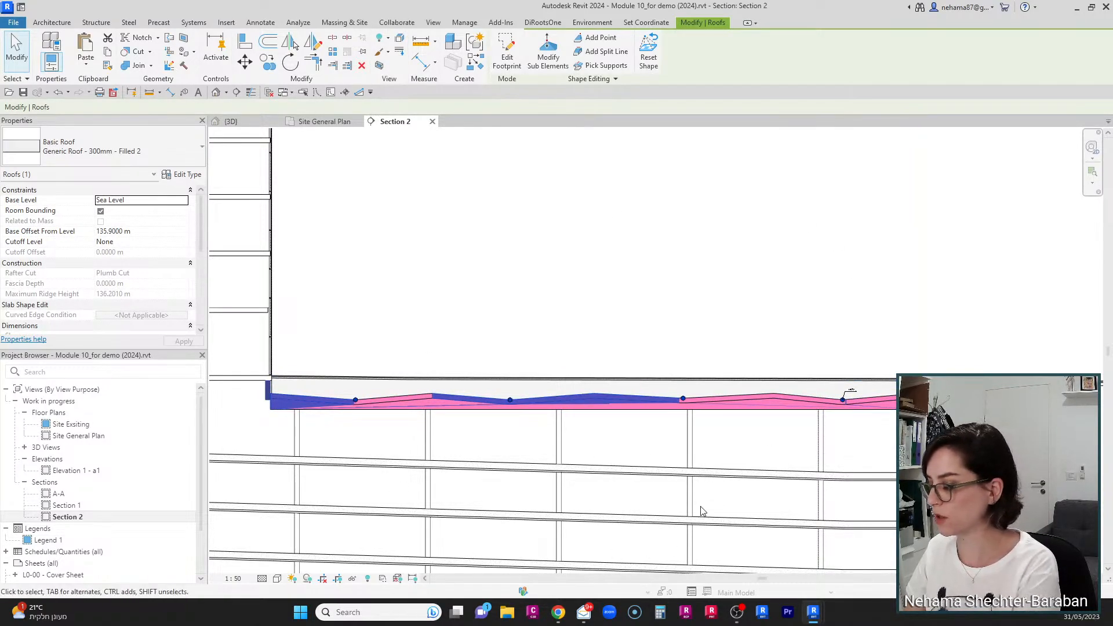
click(728, 484)
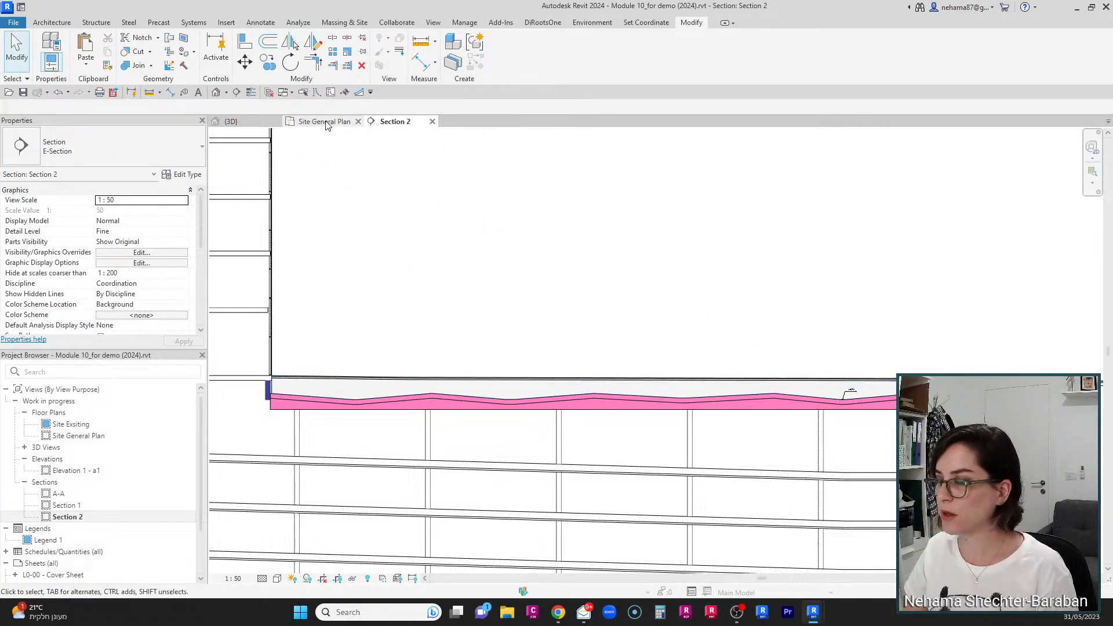
Step: Isolate the paving toposolid in the 3D view and orbit around it to inspect the cut
click(249, 127)
click(521, 394)
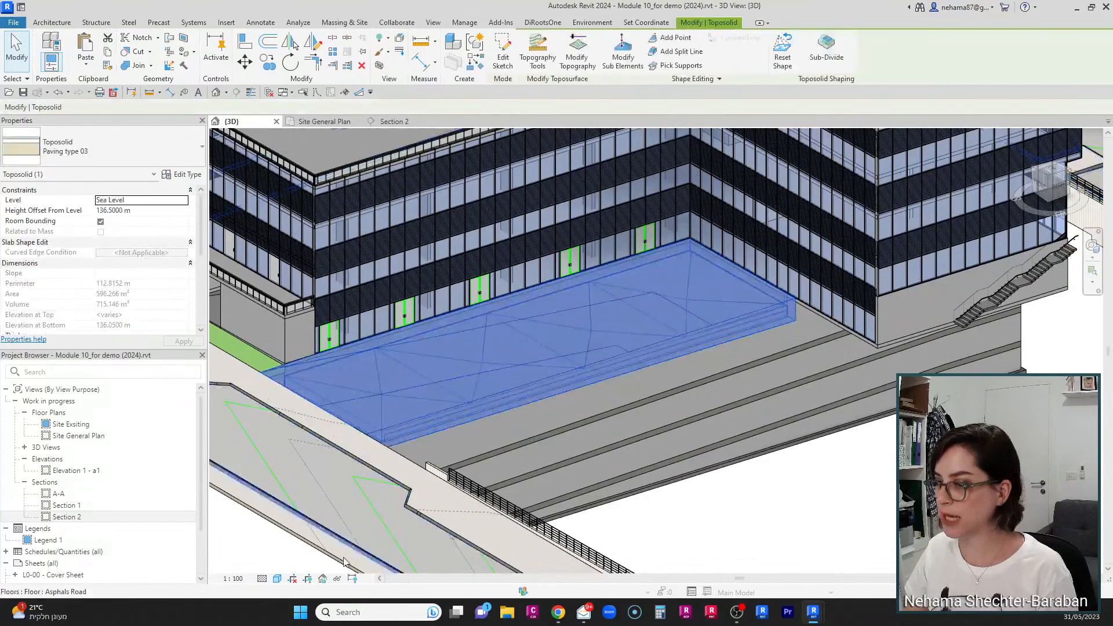
click(337, 579)
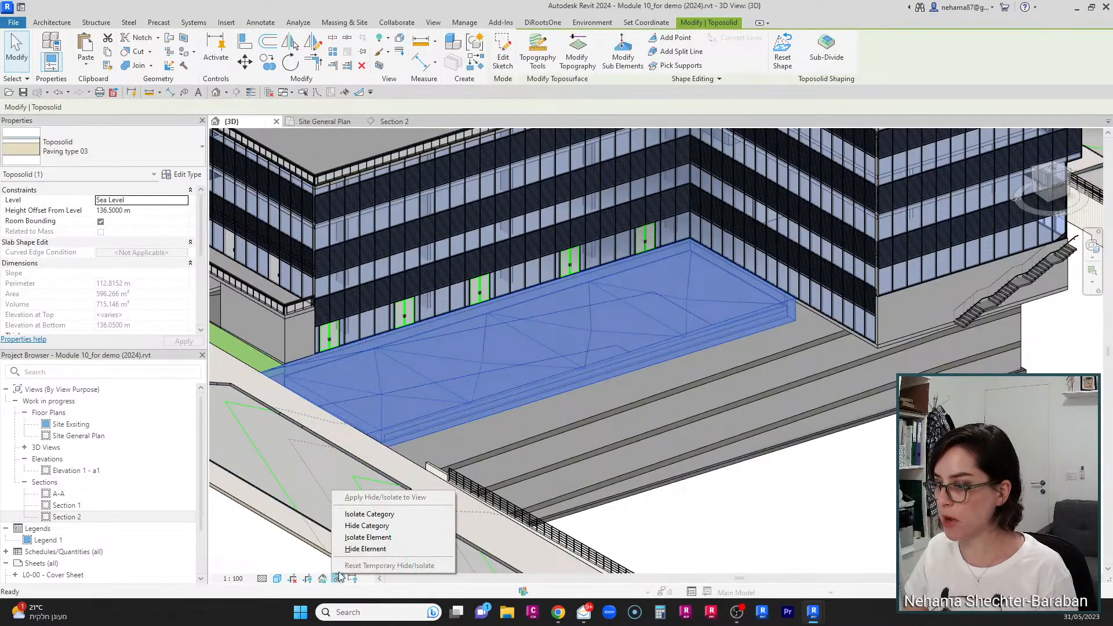
click(356, 542)
click(446, 486)
scroll(311, 430, down, 3)
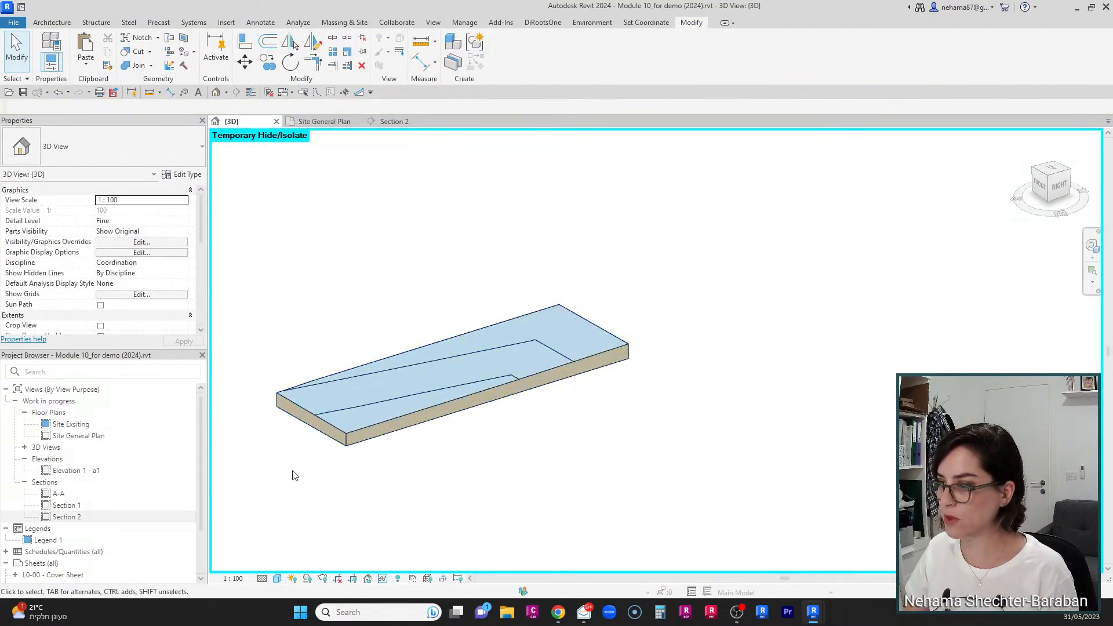
shift+middle_drag(294, 476, 641, 221)
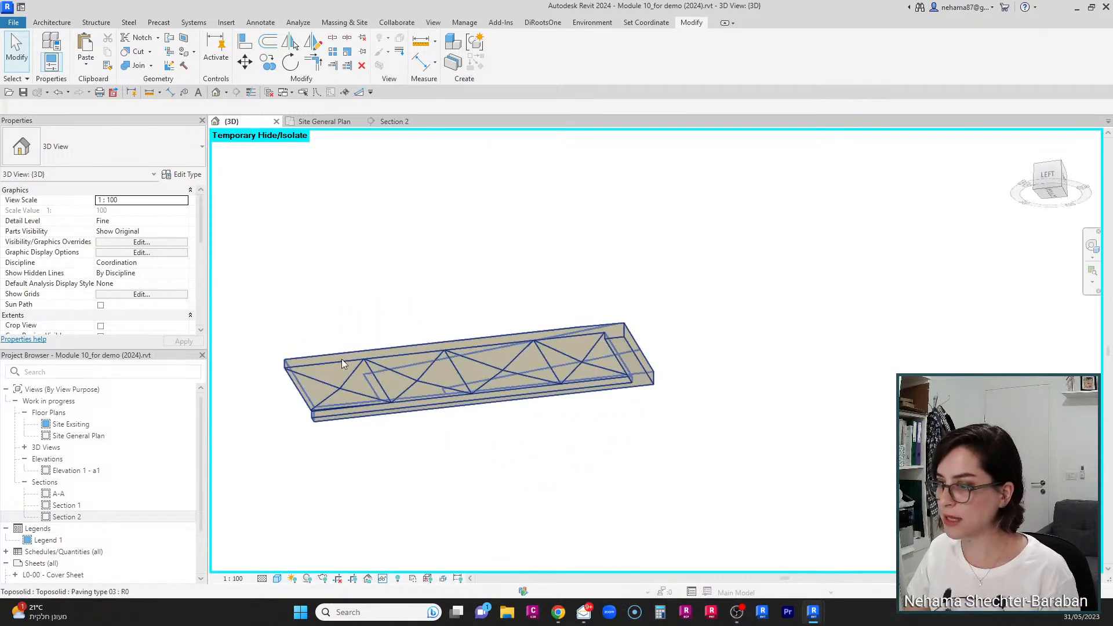
scroll(316, 383, up, 3)
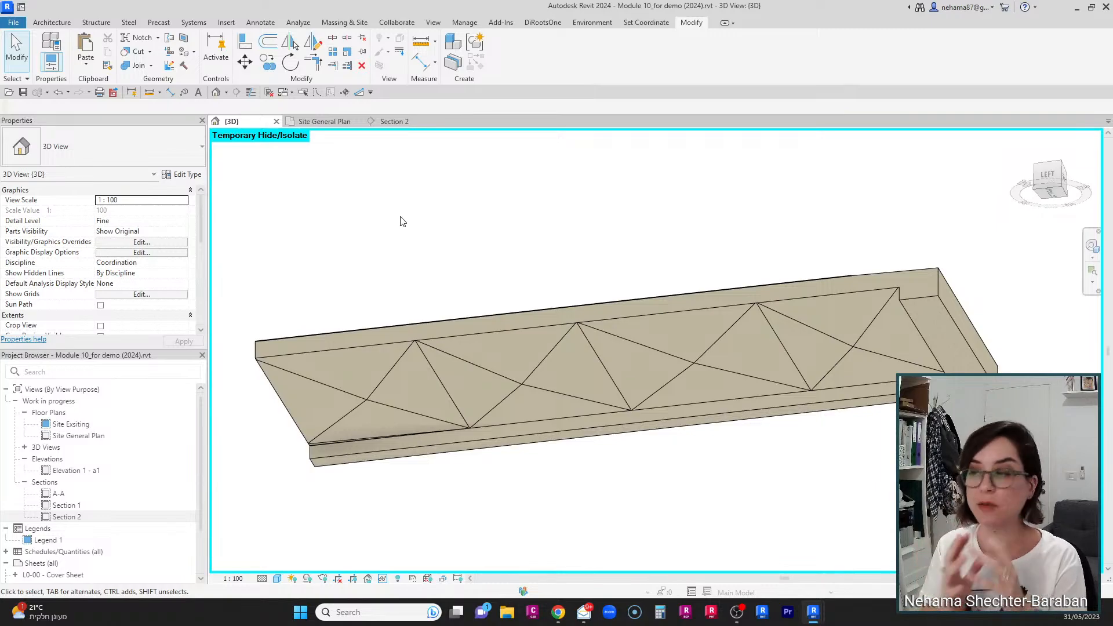
Step: Examine the cut toposolid from the front, then reset the temporary isolation and view the surrounding model
click(402, 330)
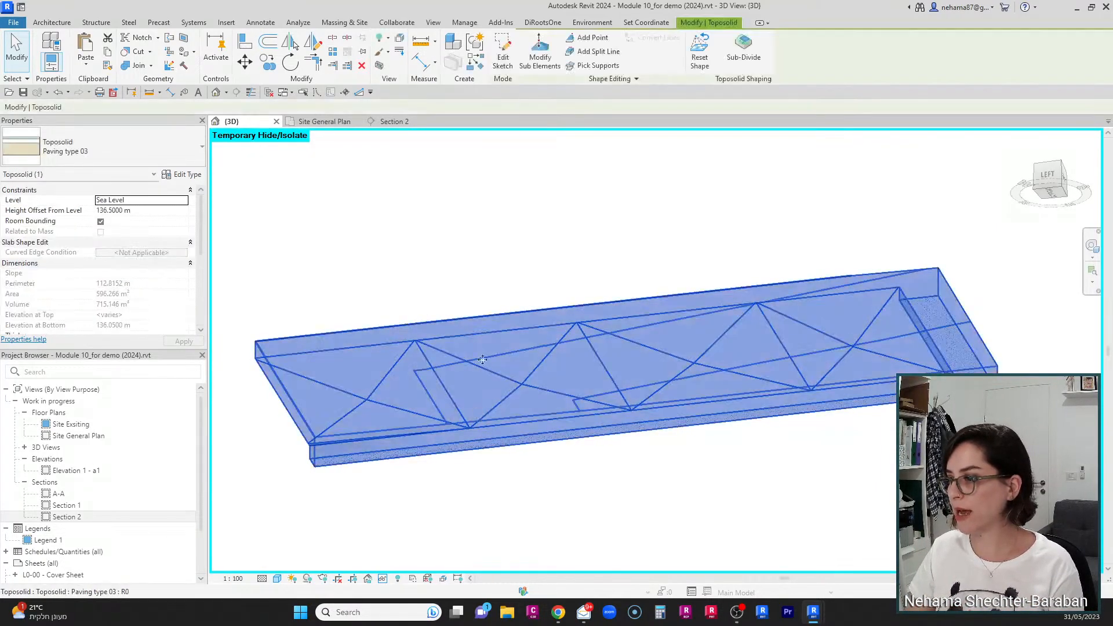
scroll(465, 264, down, 2)
shift+middle_drag(662, 415, 385, 468)
key(h)
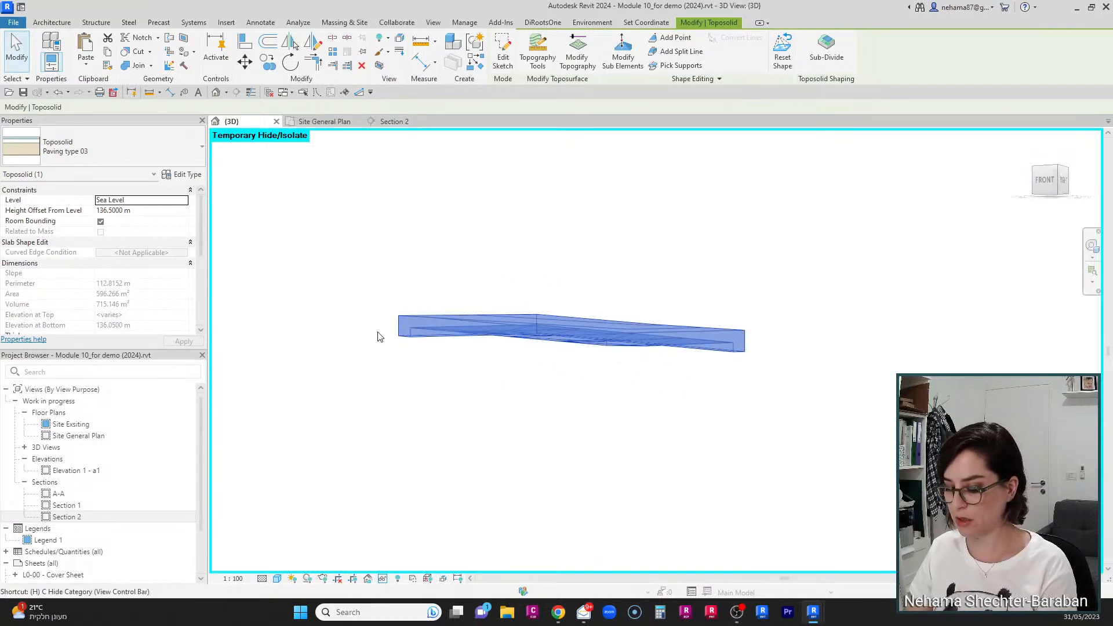
key(r)
click(508, 425)
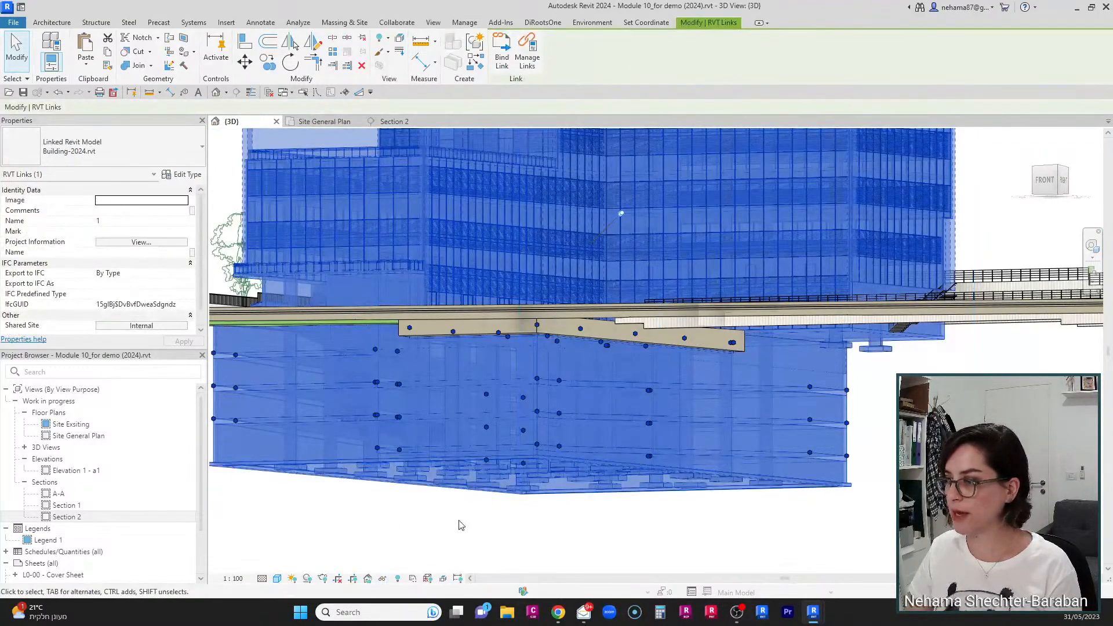
click(460, 524)
scroll(392, 253, down, 4)
shift+middle_drag(417, 325, 410, 368)
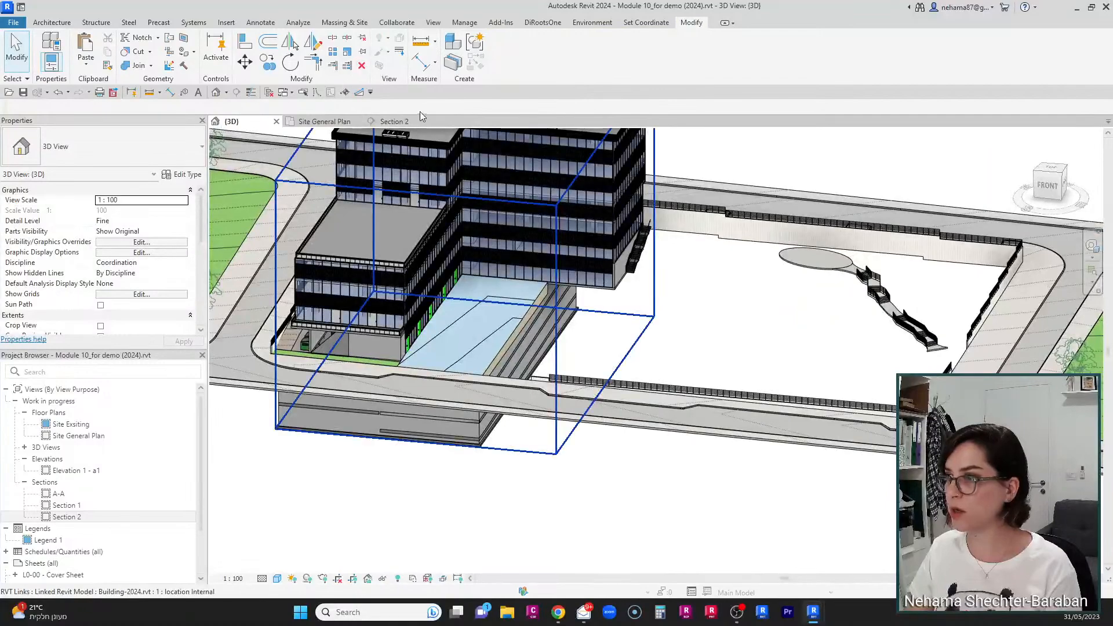
Step: Compare the cut toposolid against the roof in the Section 2 view and the 3D view
click(403, 122)
scroll(922, 350, up, 5)
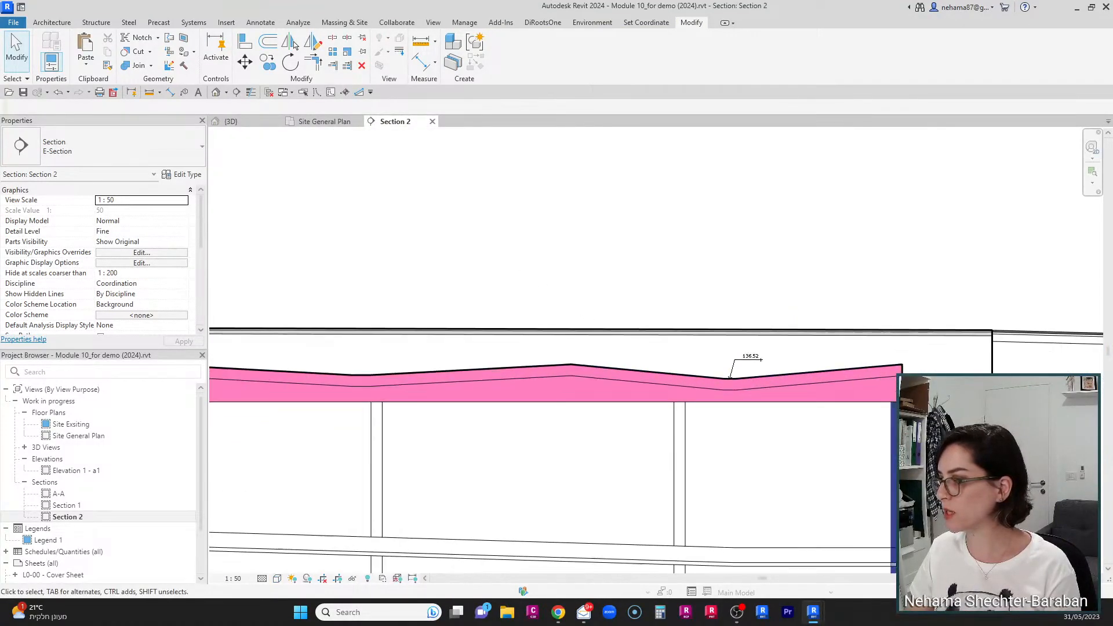
scroll(847, 253, up, 2)
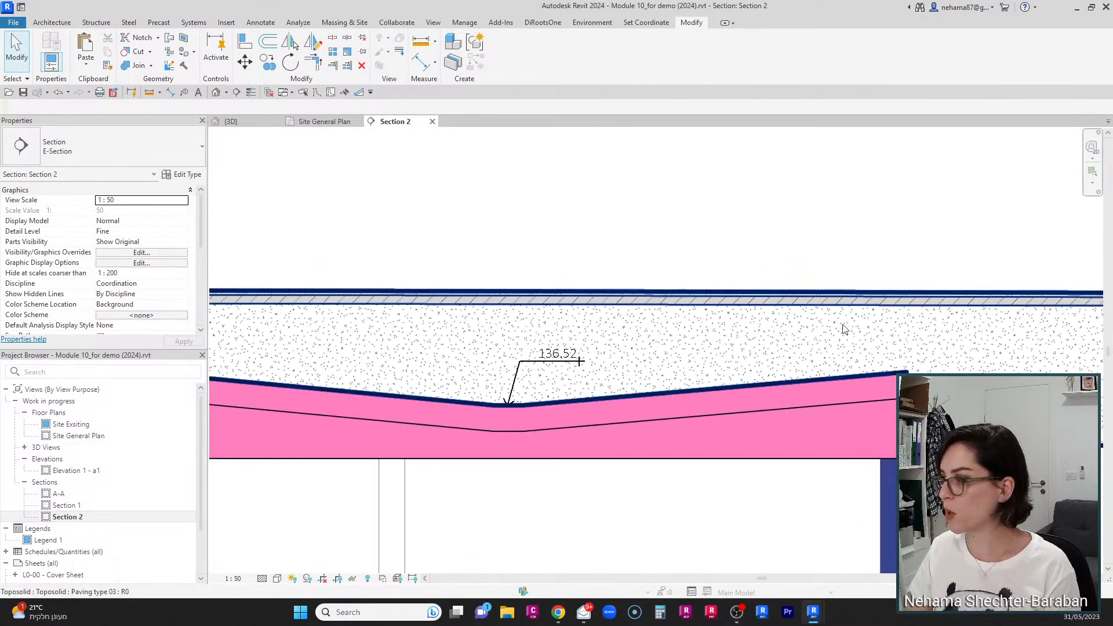
middle_drag(966, 513, 824, 567)
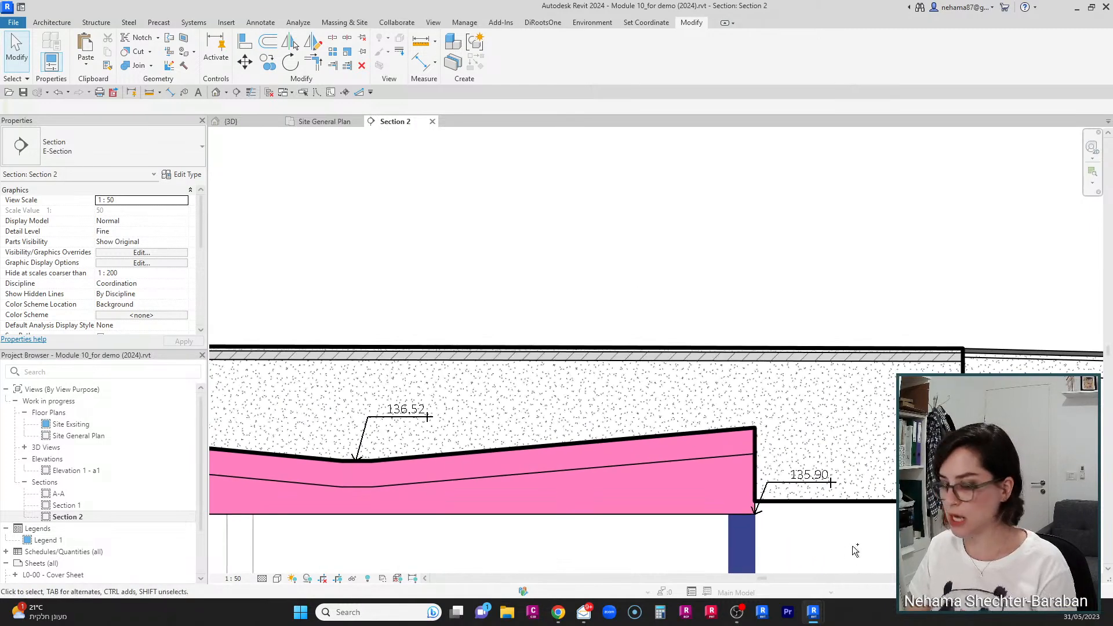
drag(600, 339, 606, 302)
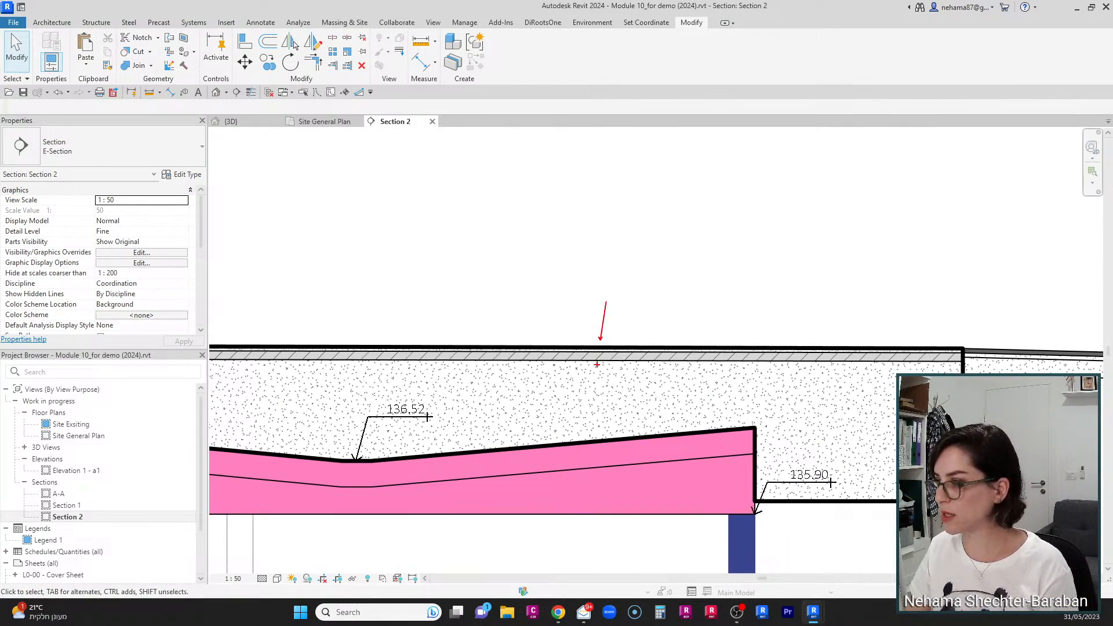
drag(615, 353, 643, 293)
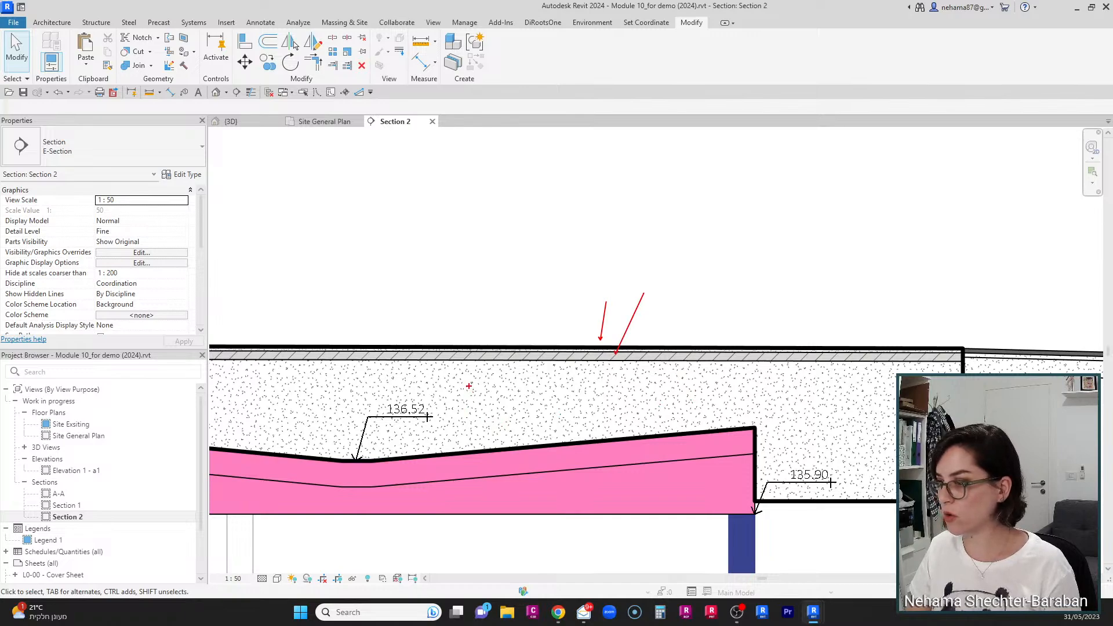
mouse_move(465, 447)
mouse_down()
mouse_move(490, 372)
mouse_move(606, 395)
mouse_move(738, 377)
mouse_move(840, 446)
mouse_move(898, 456)
mouse_up()
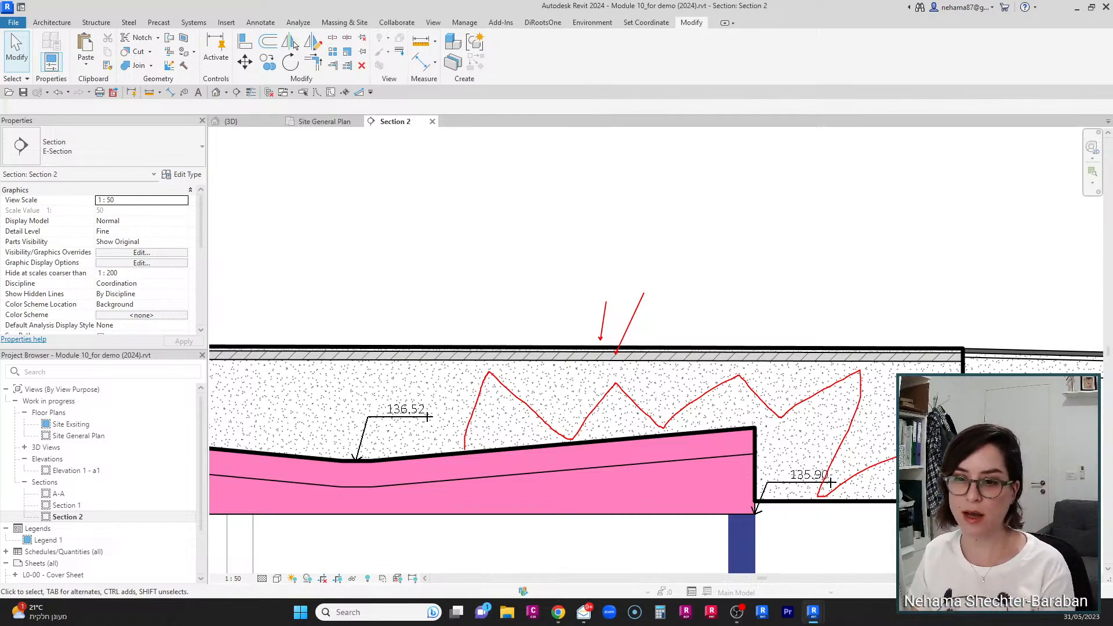
key(Escape)
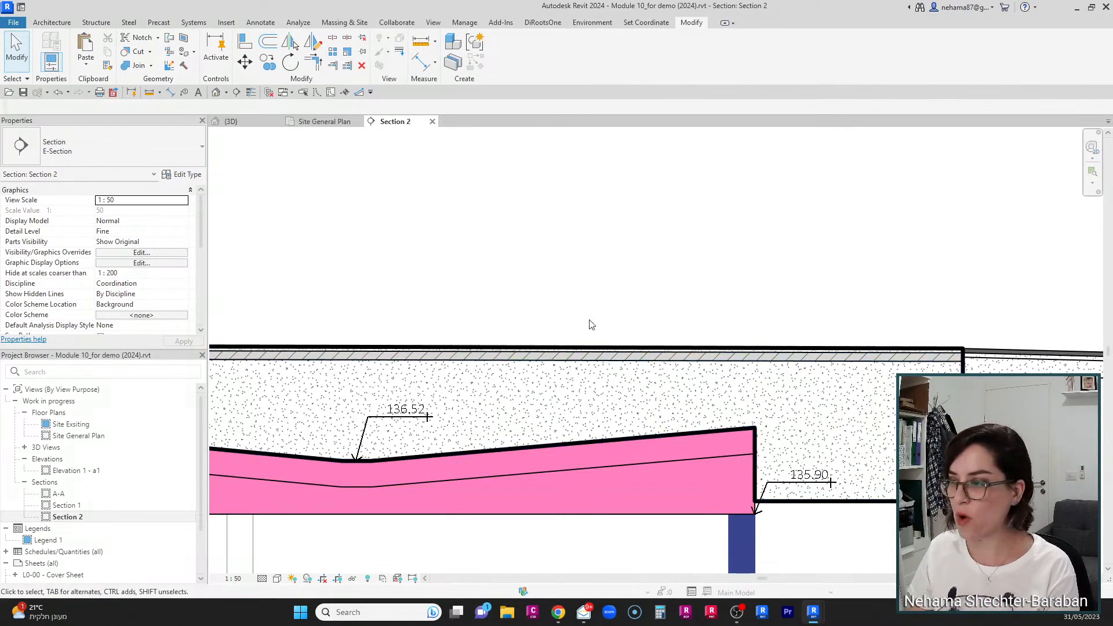
scroll(697, 292, down, 3)
scroll(752, 299, down, 5)
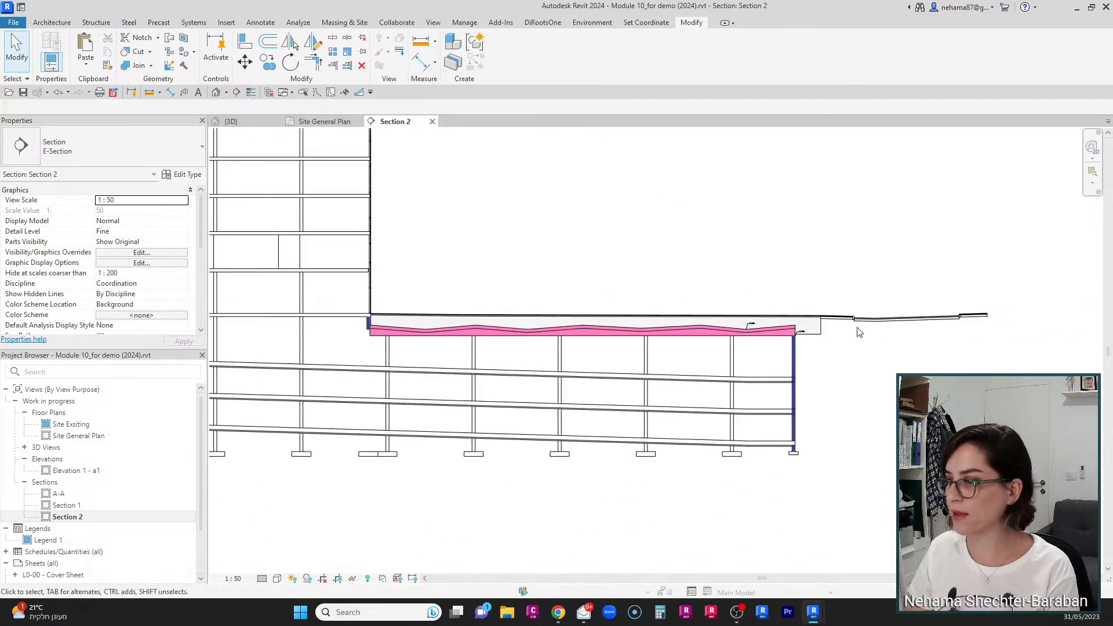
click(246, 122)
scroll(422, 225, up, 4)
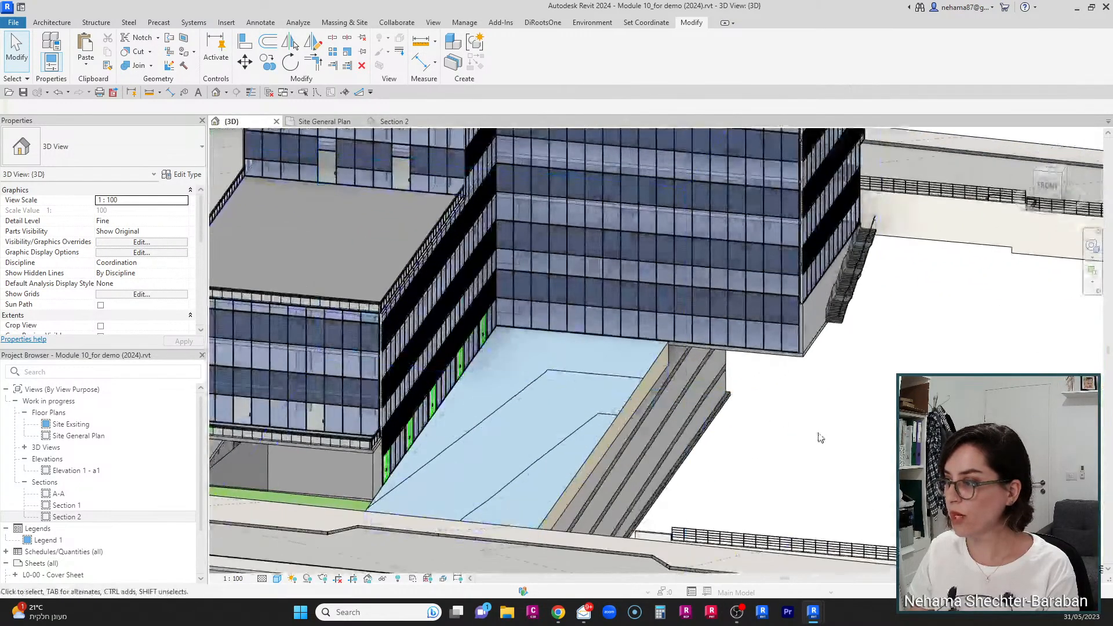
middle_drag(820, 437, 879, 463)
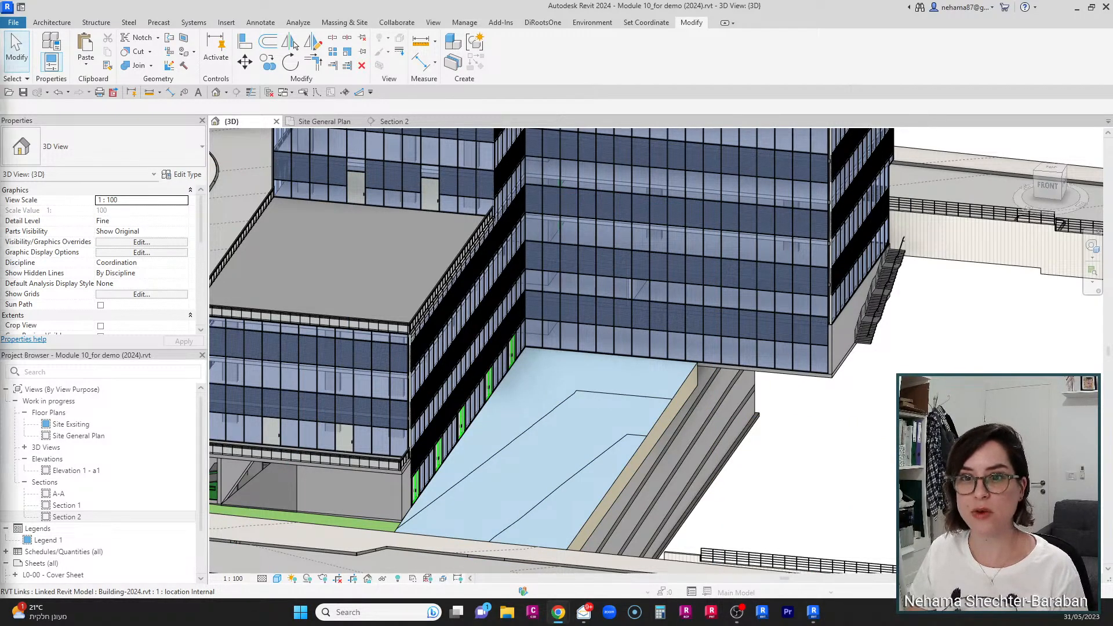
Step: Switch to the browser and read the arch-intelligence User Guide sections on walls and slabs, then return to Revit
click(559, 612)
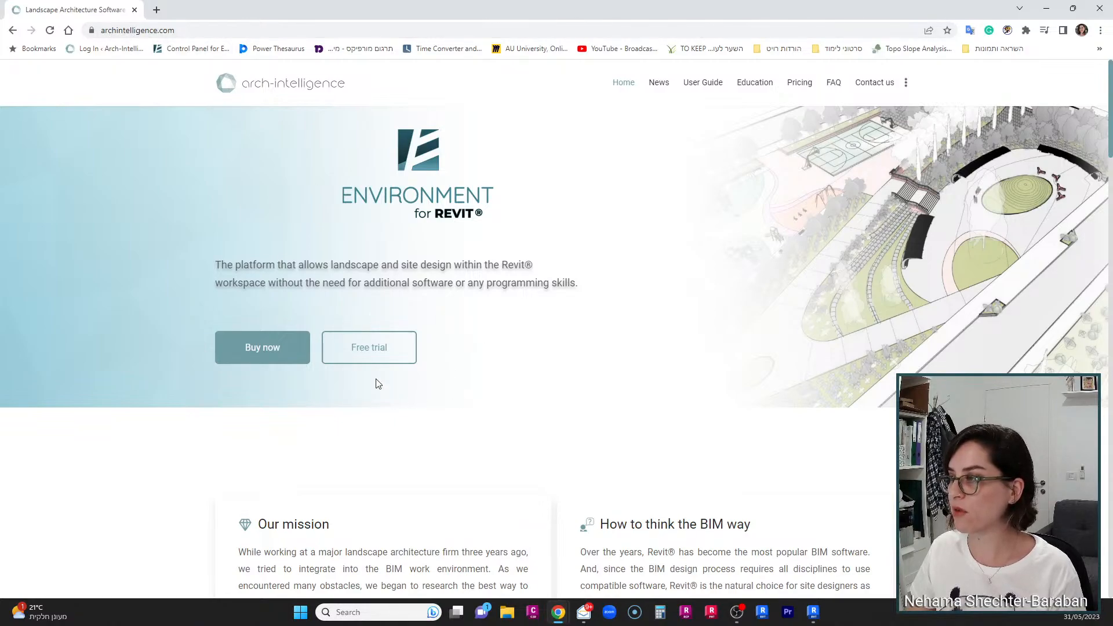
click(708, 87)
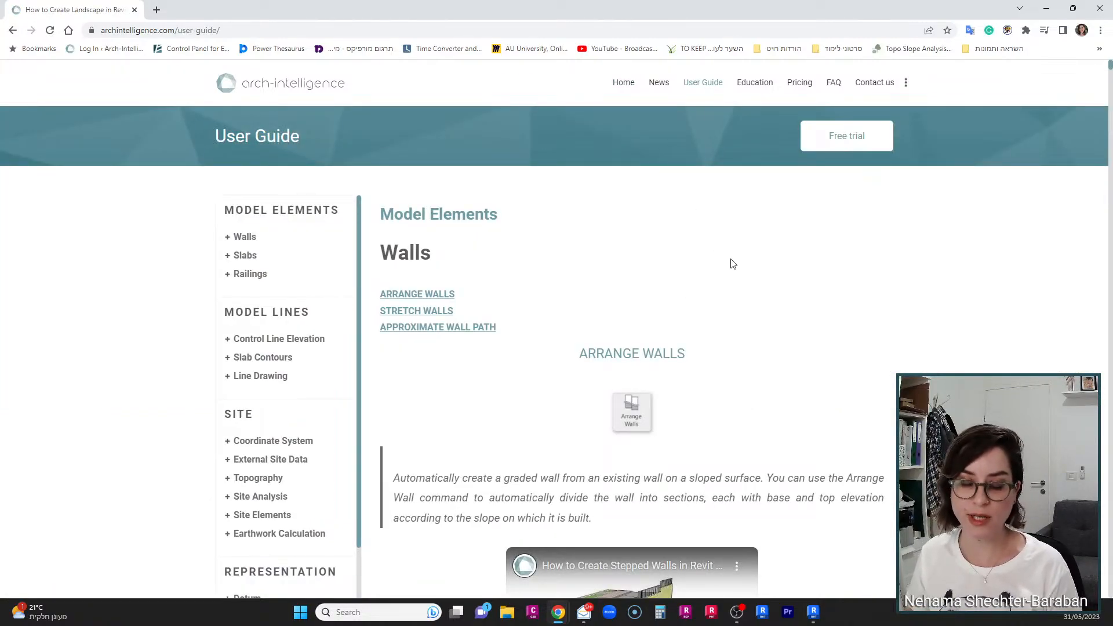
scroll(789, 347, down, 20)
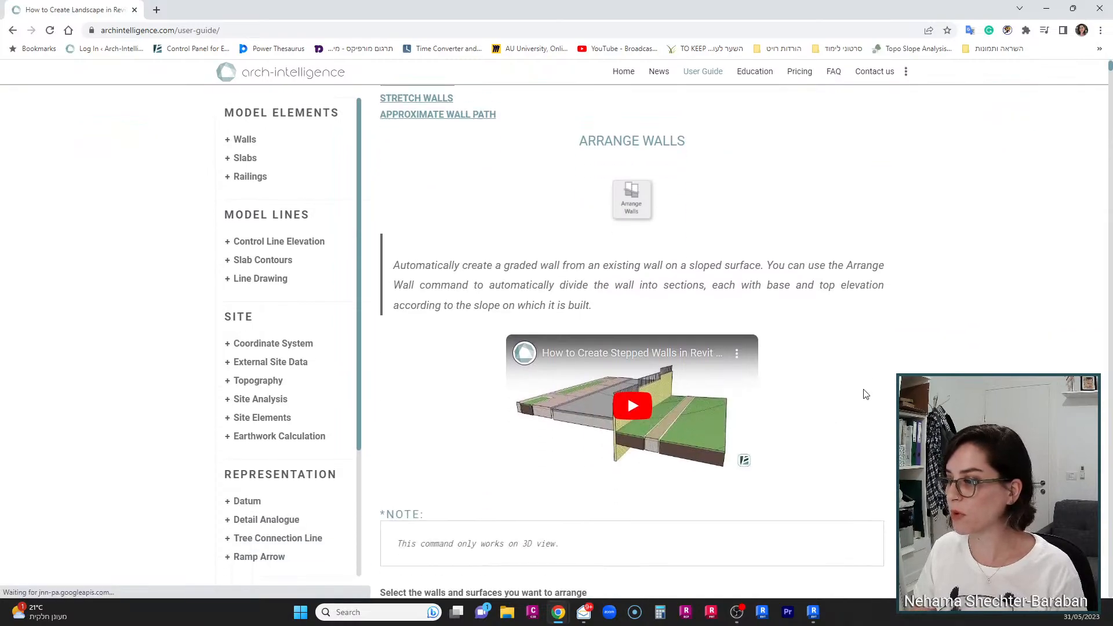
scroll(877, 409, down, 20)
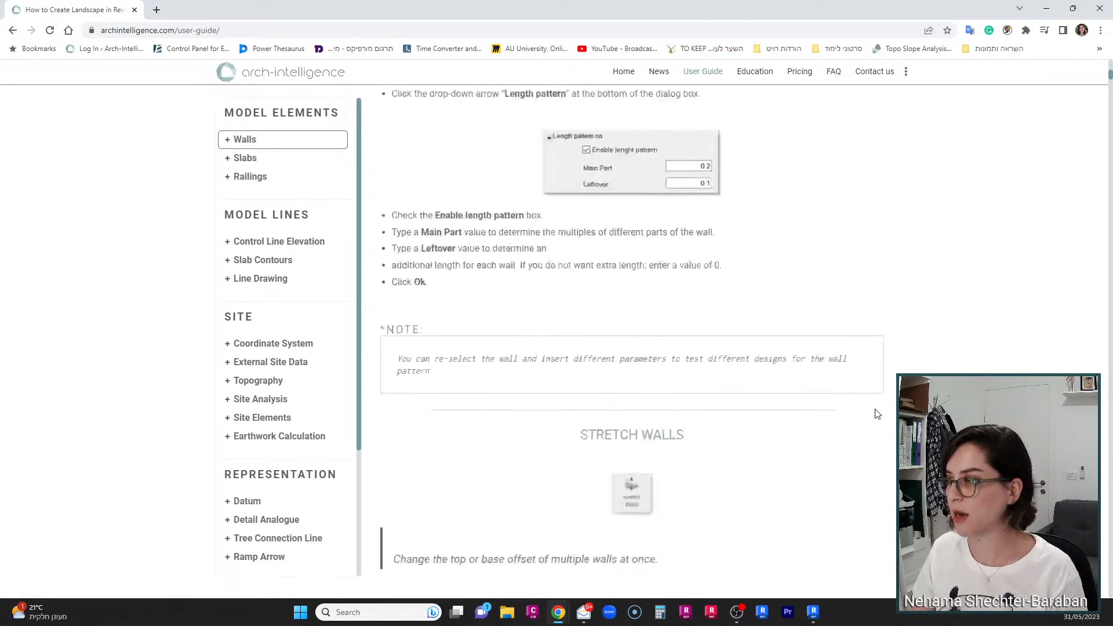
scroll(881, 436, down, 20)
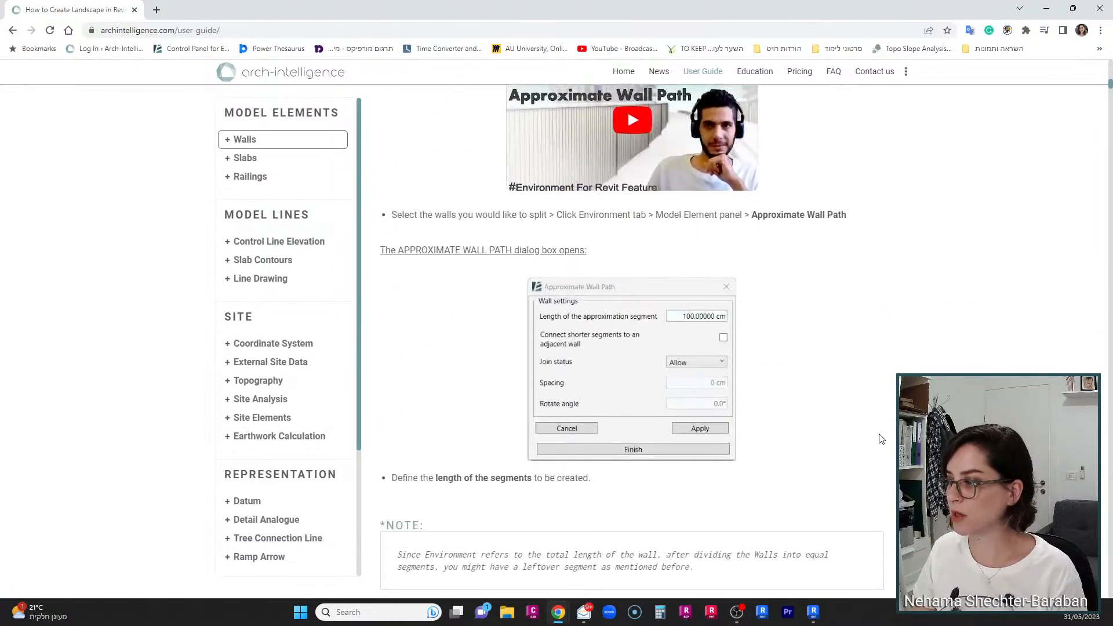
scroll(838, 430, down, 6)
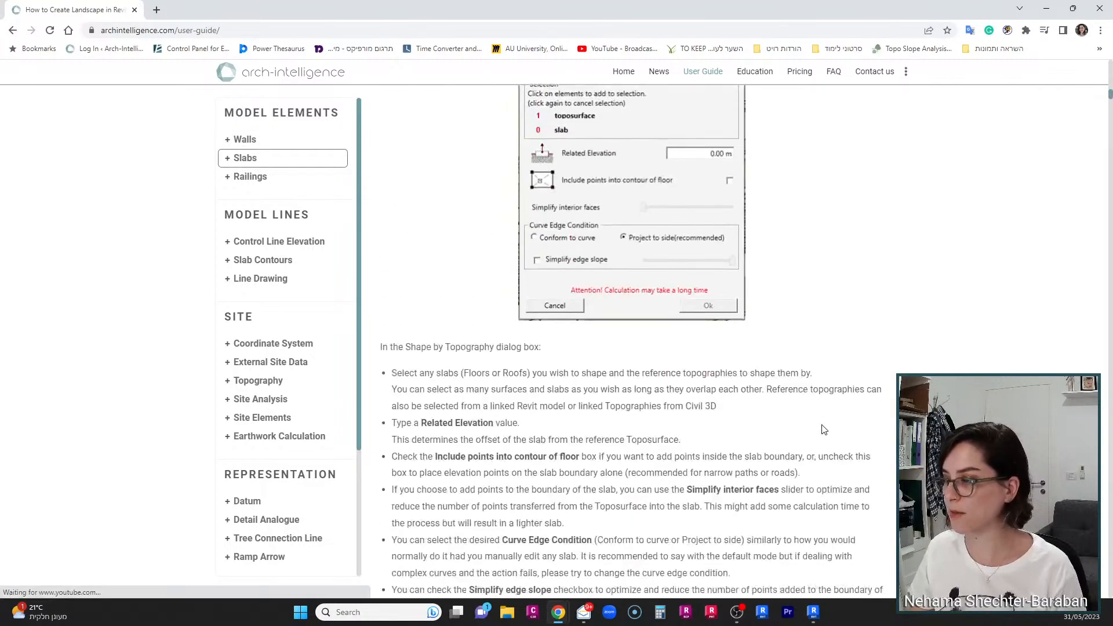
click(1045, 11)
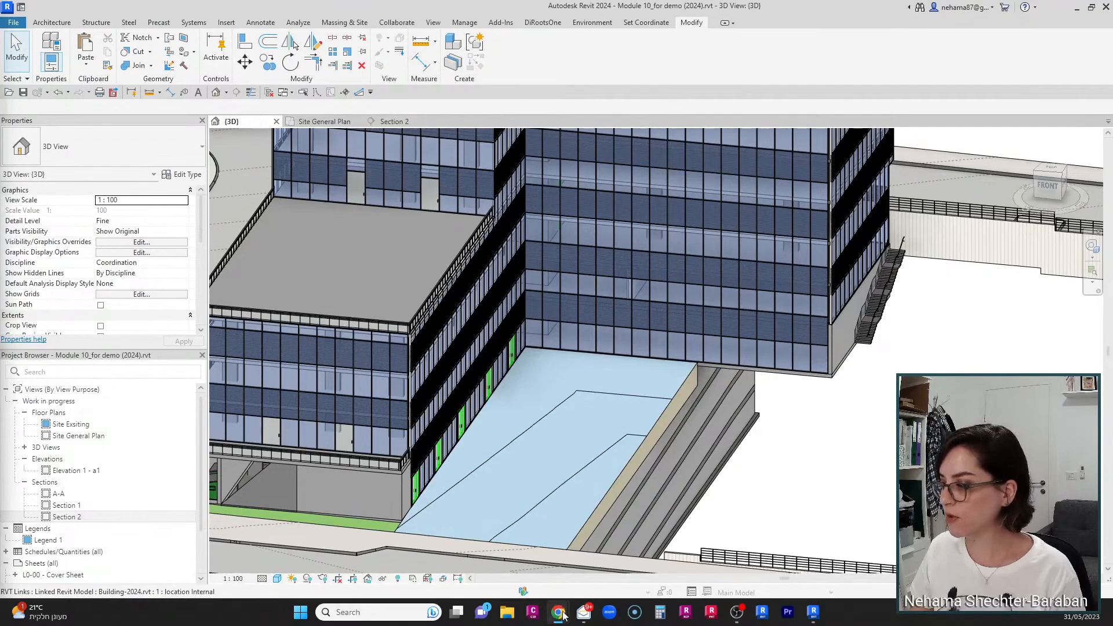
mouse_move(563, 614)
click(676, 551)
mouse_move(920, 70)
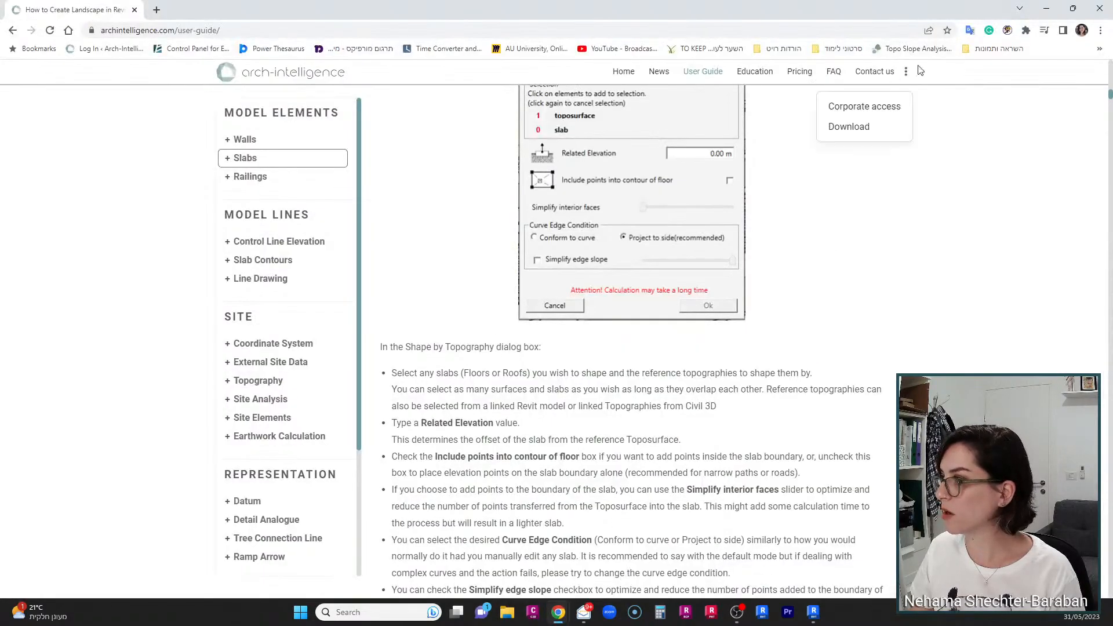
click(1047, 8)
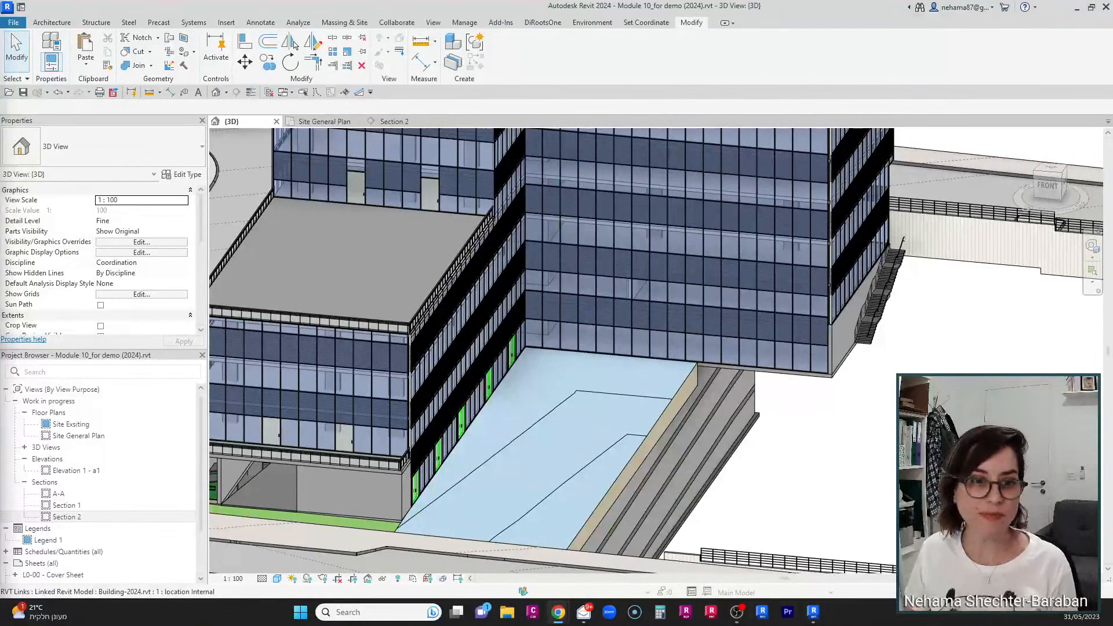